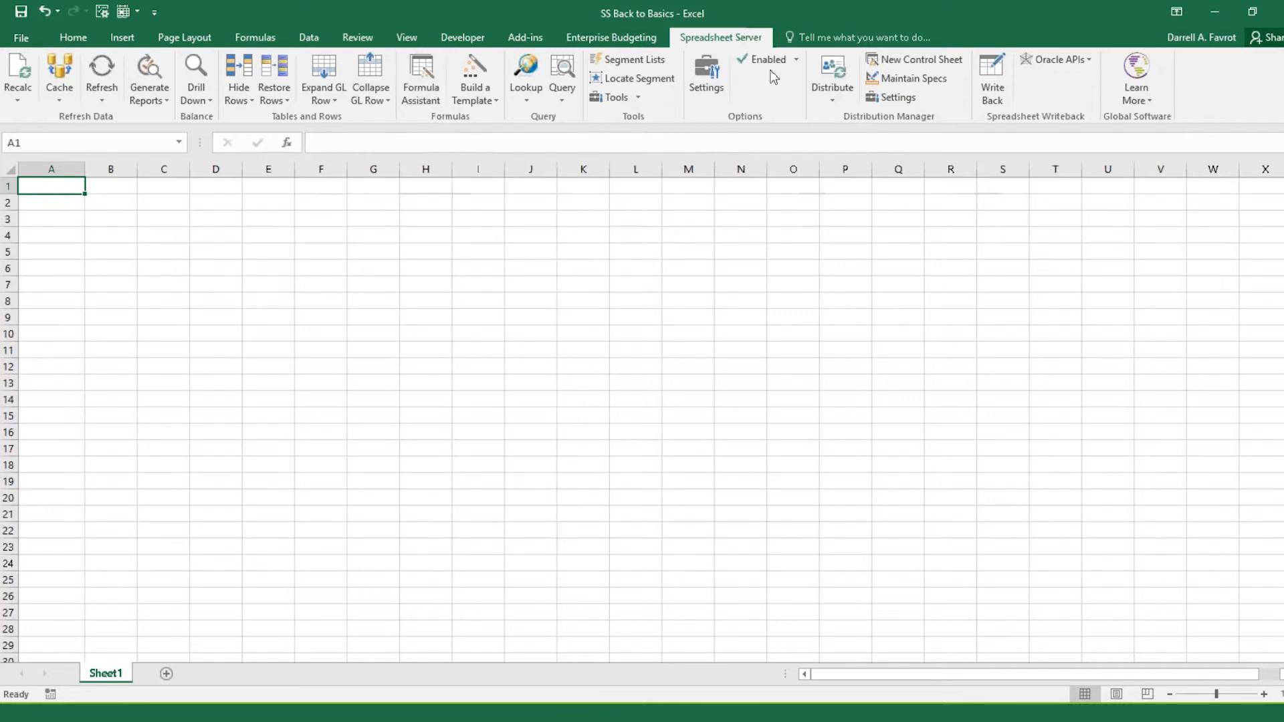
click(795, 60)
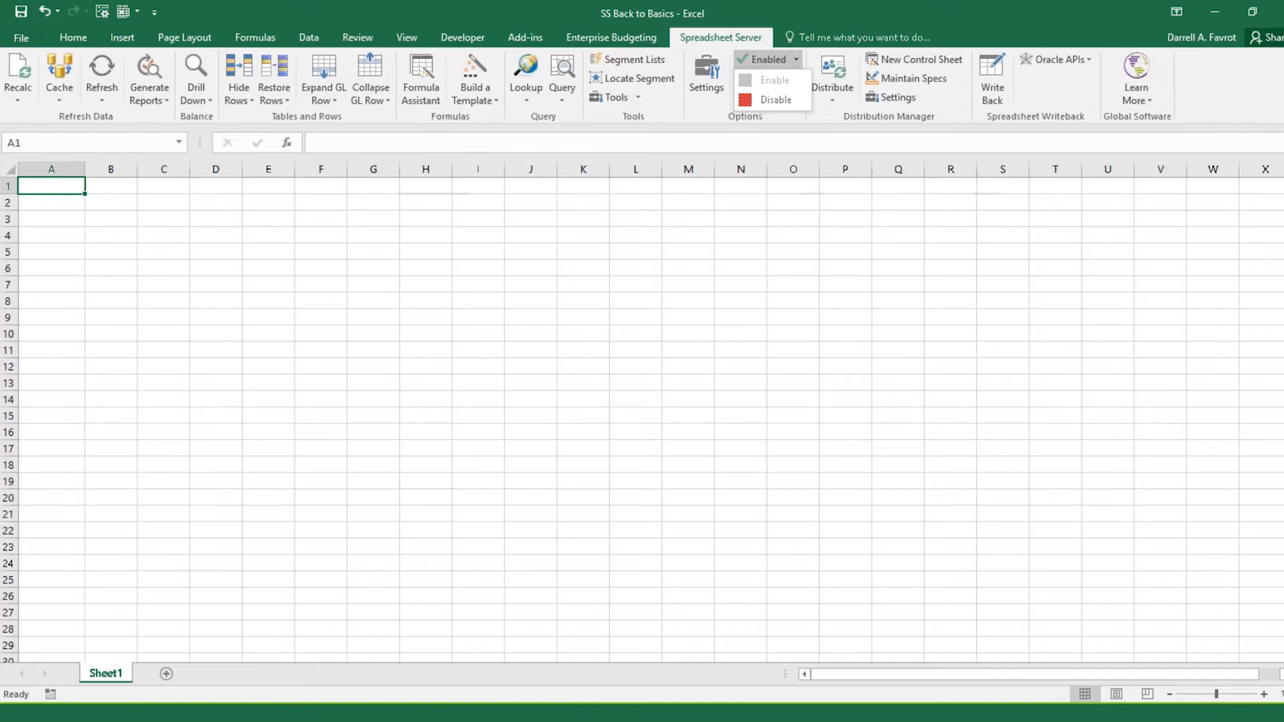
click(746, 283)
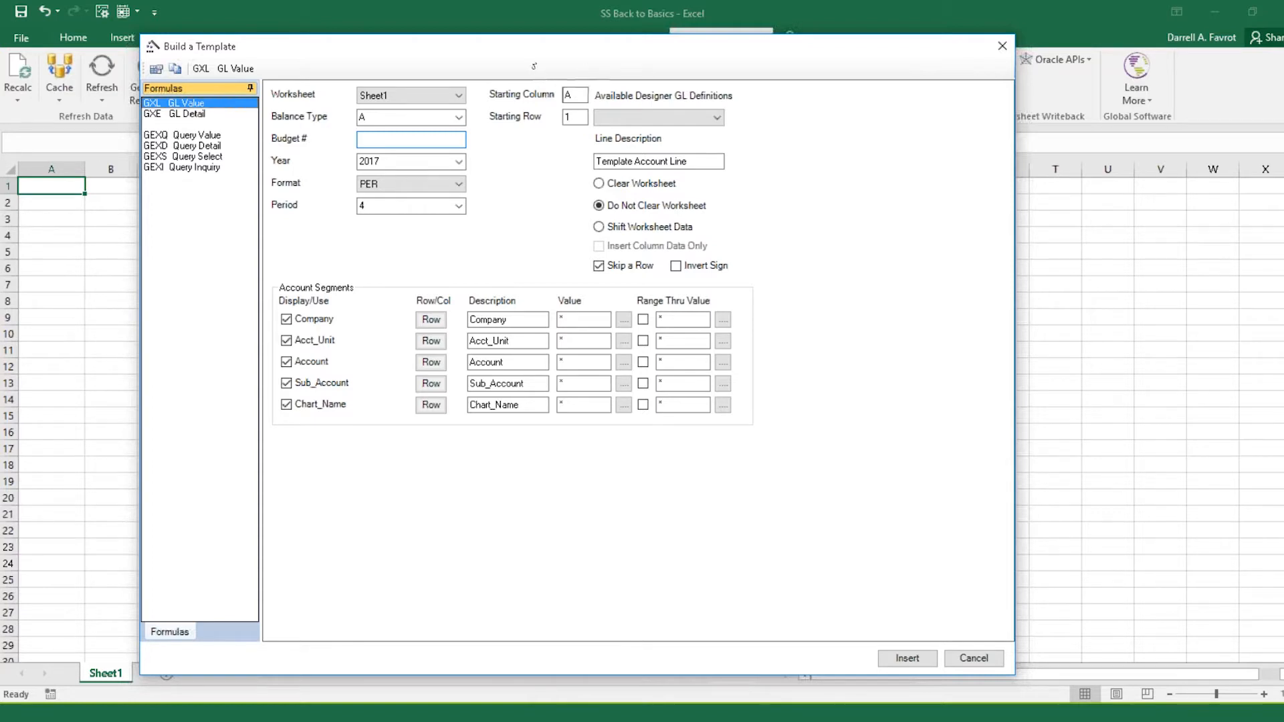
- Set the GL Value template's year to 2005 and keep its format as PER
drag(542, 52, 560, 55)
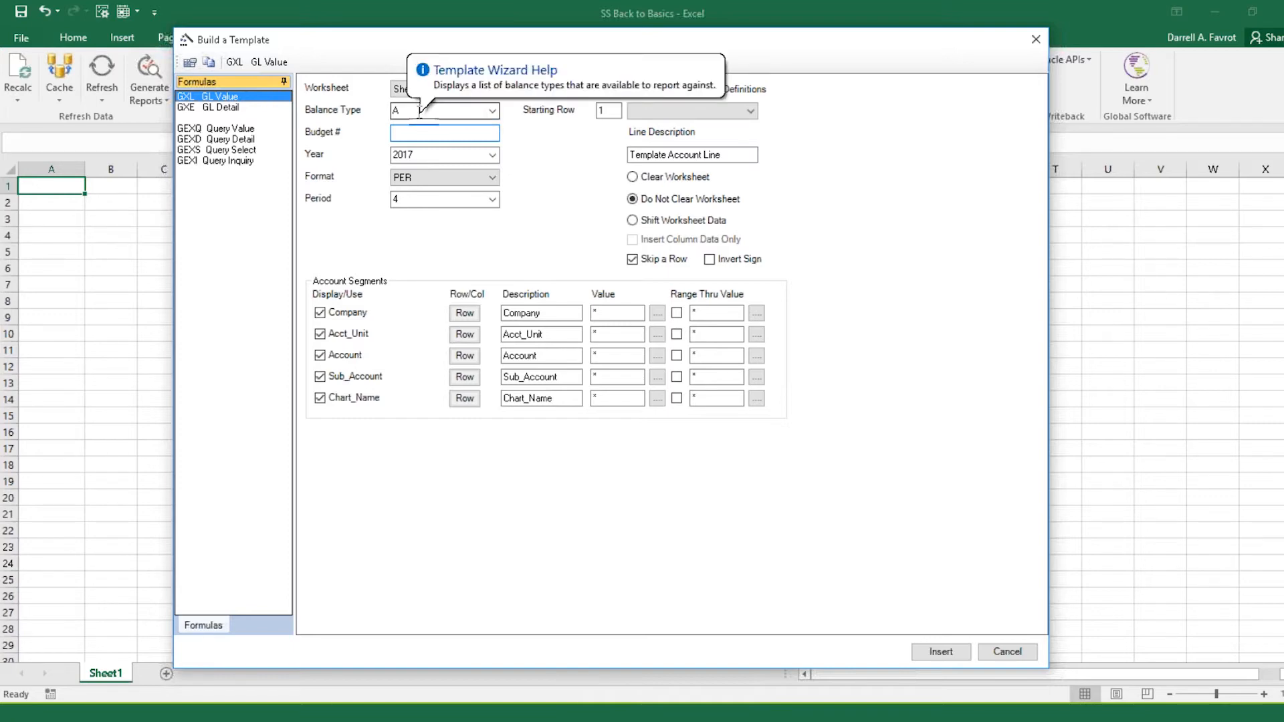
click(428, 155)
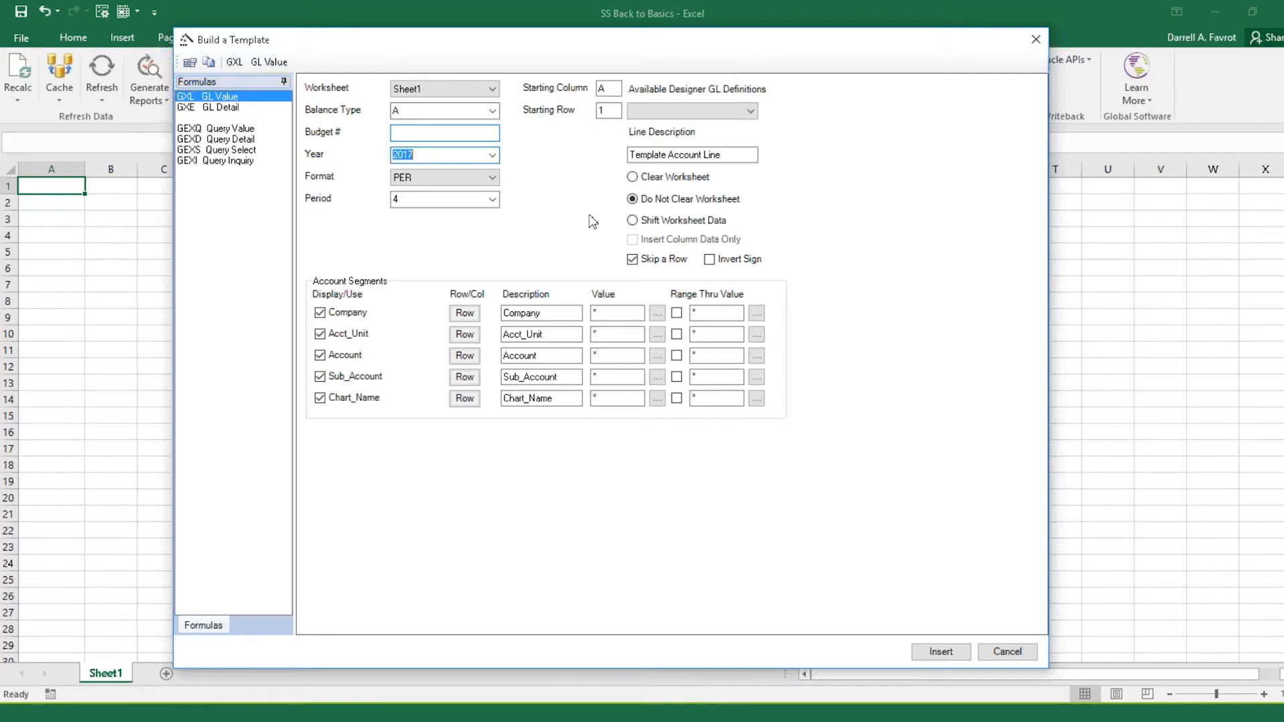
text(2005)
click(493, 177)
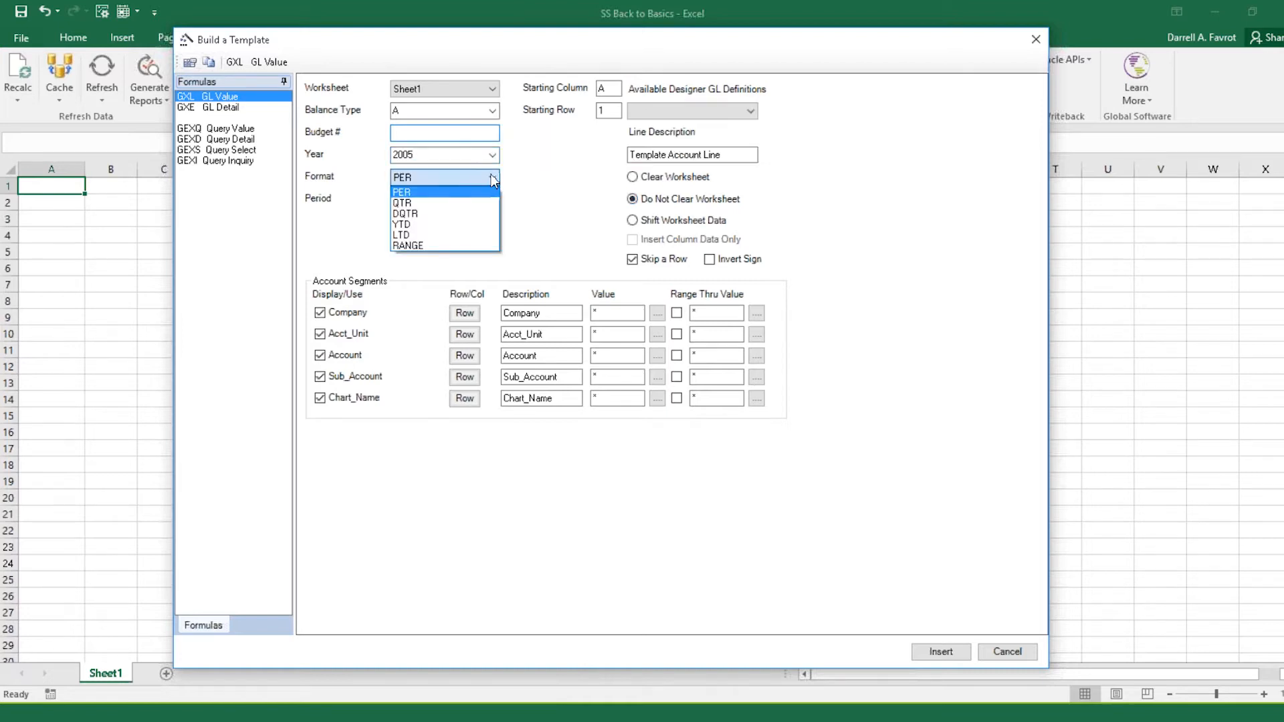
click(530, 189)
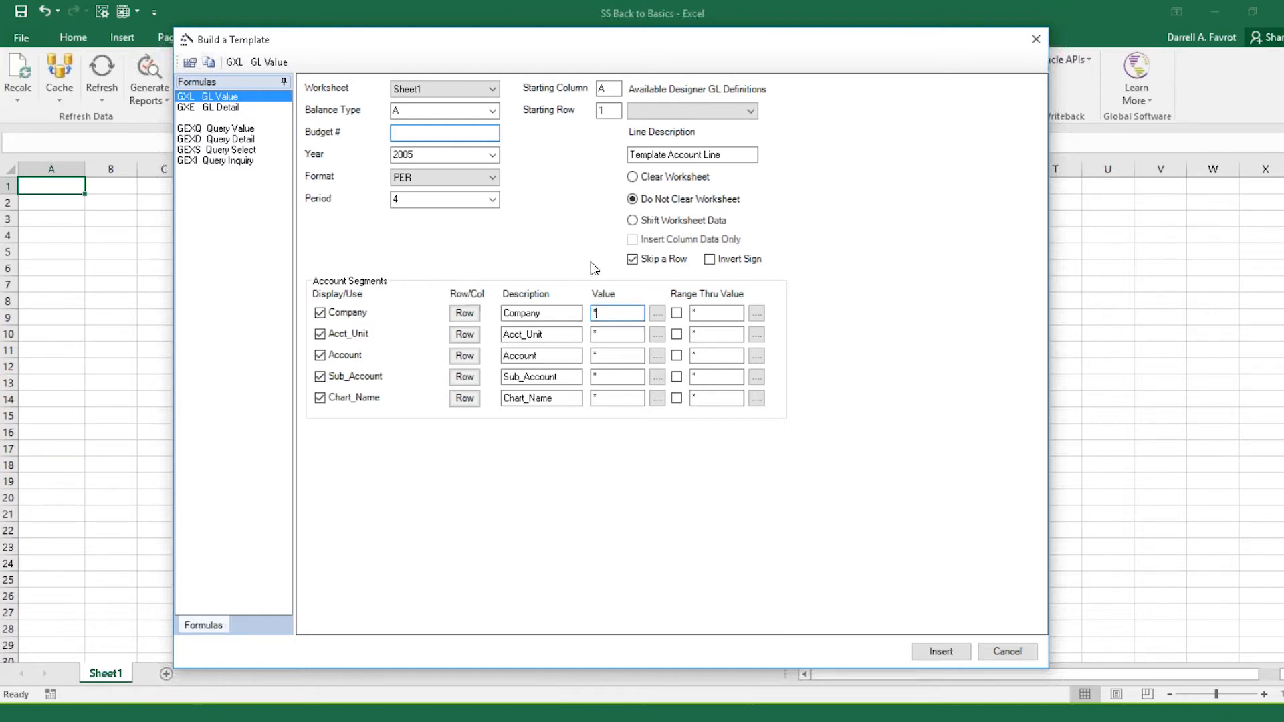
- Set the Account segment's value to 21* in the template
key(Tab)
key(Tab)
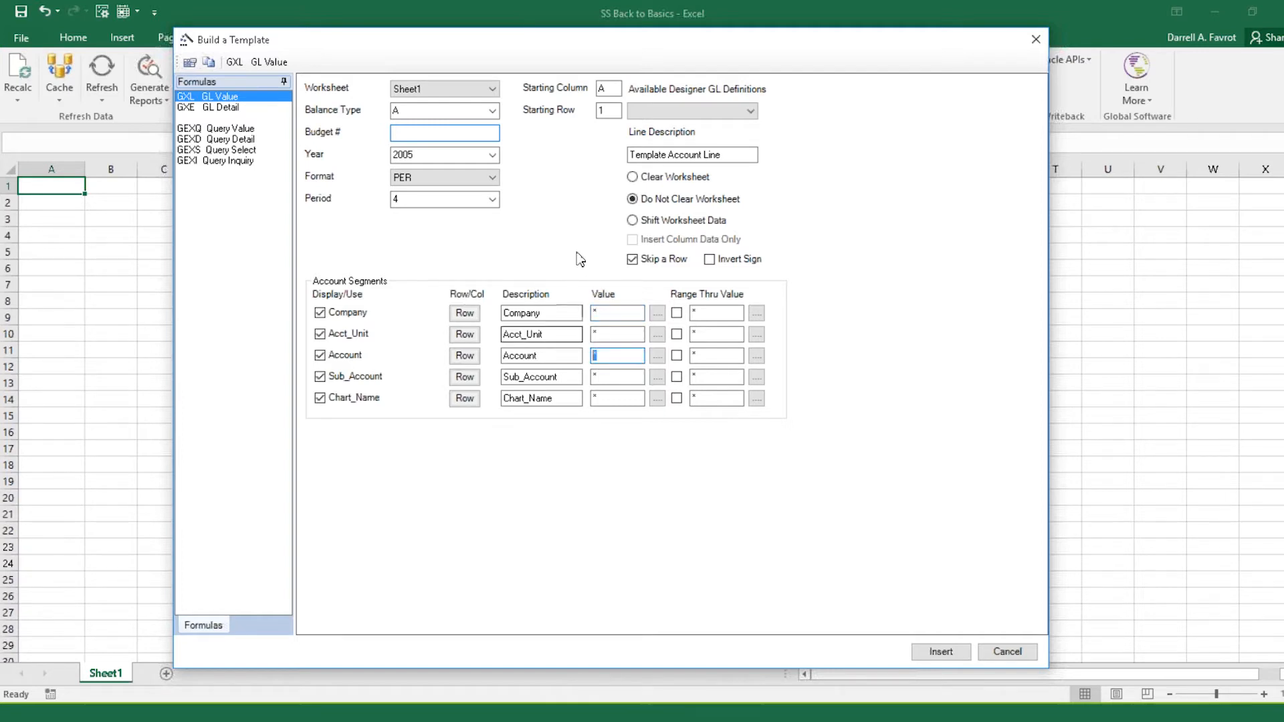
text(21*)
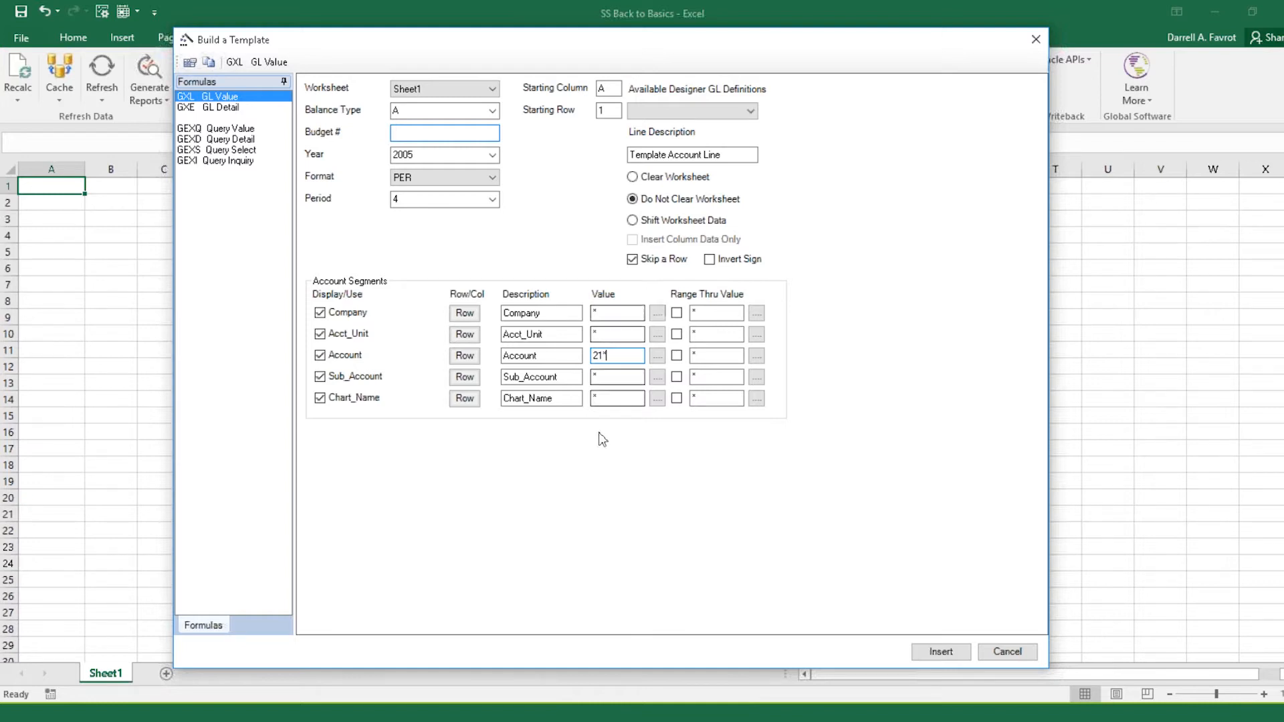
click(613, 399)
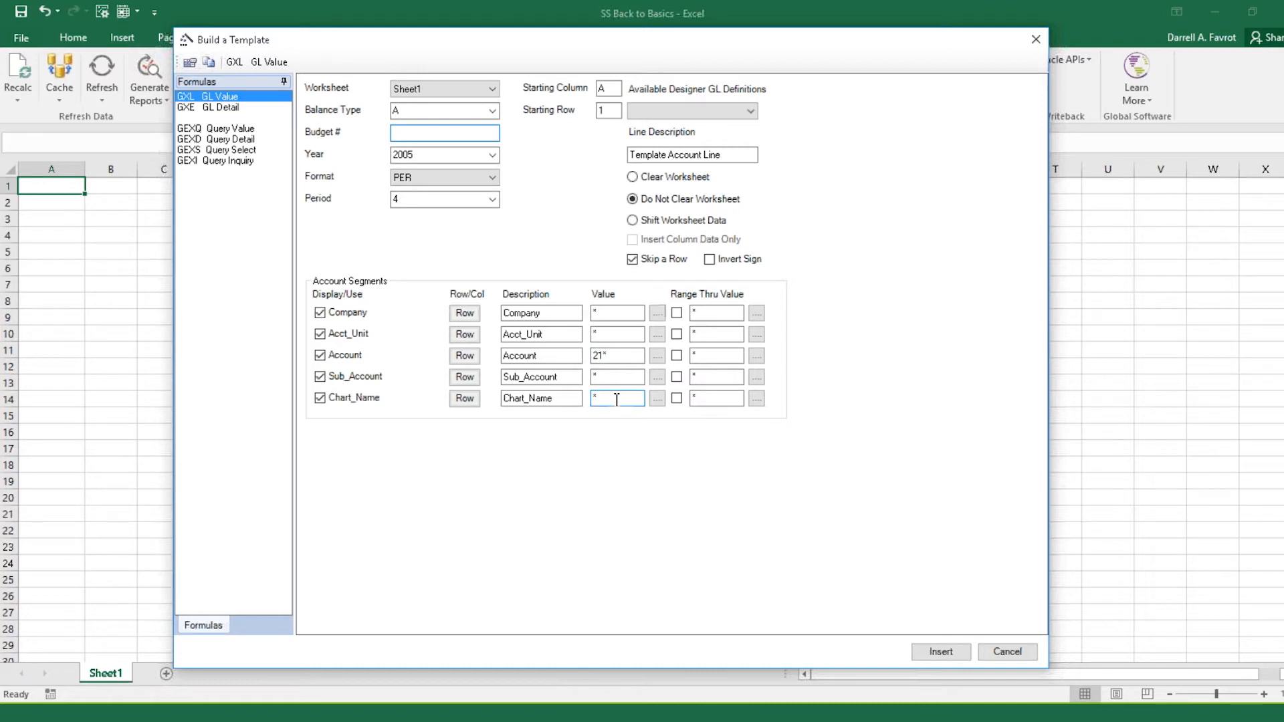
- Switch the Company and Chart_Name segments from row to column placement and insert the template into Sheet1
mouse_move(623, 359)
click(470, 313)
click(465, 399)
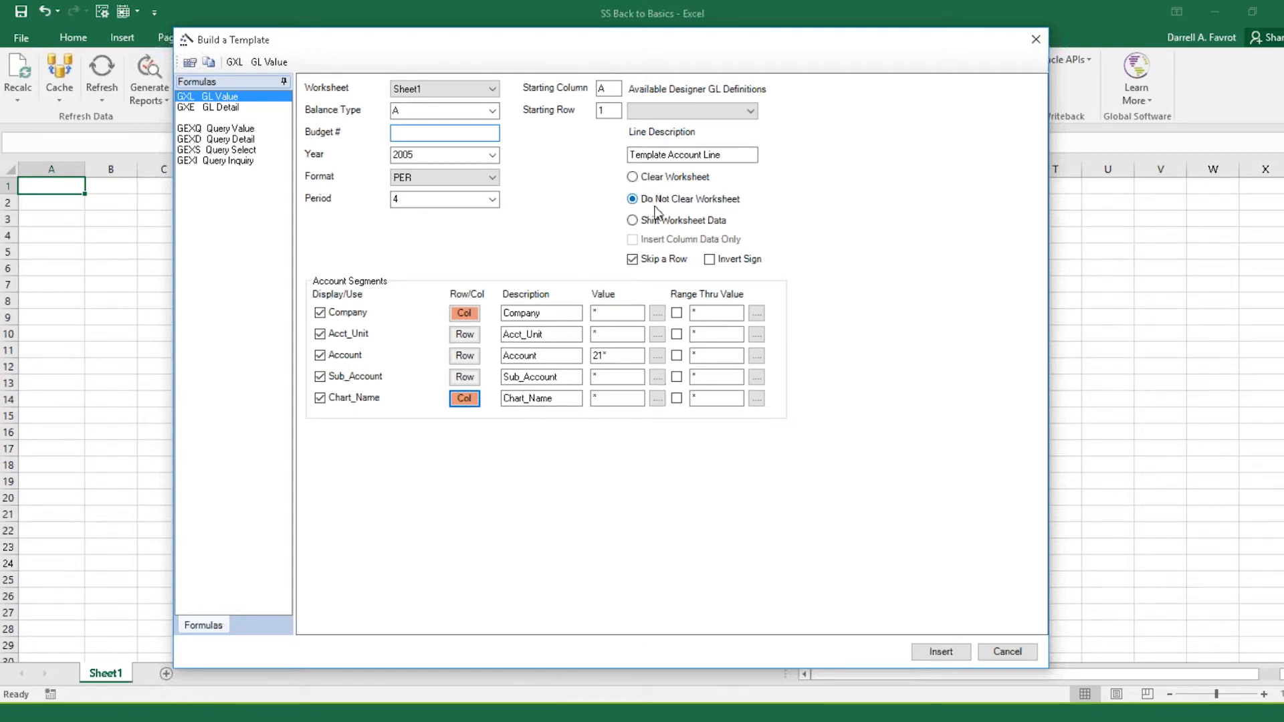
mouse_move(660, 198)
click(942, 652)
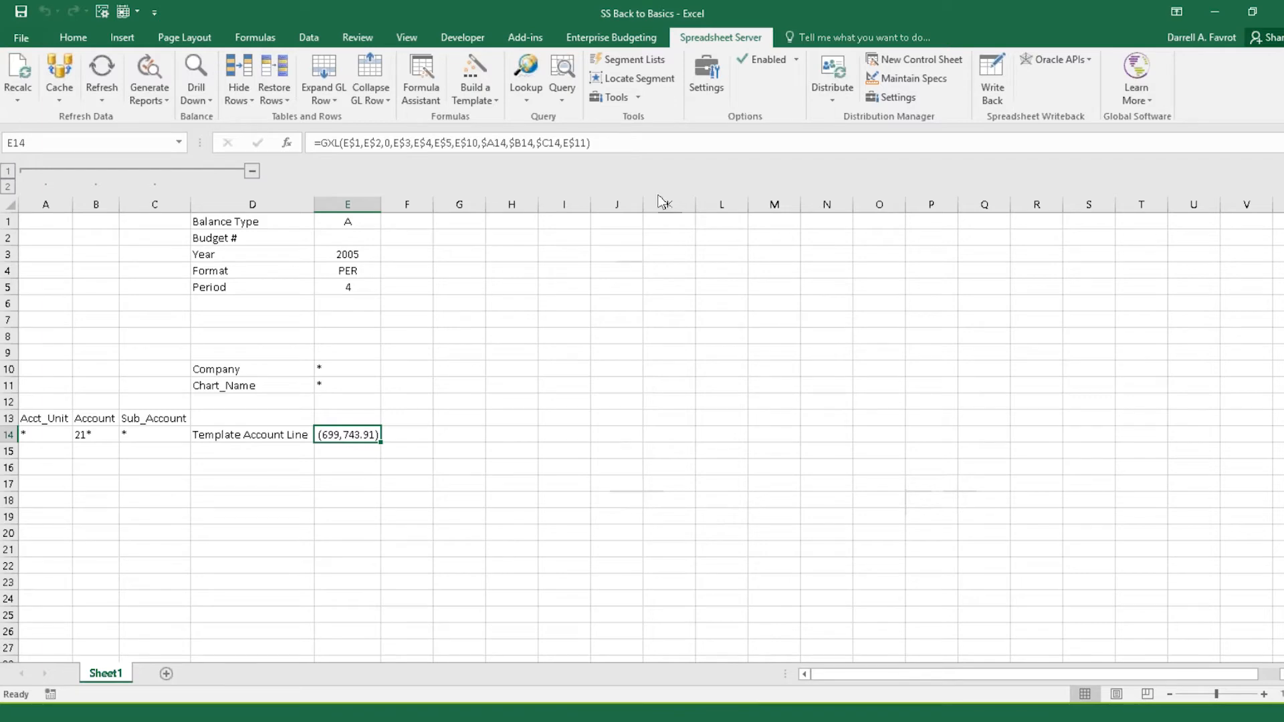
- Examine which cells the GXL formula in E14 refers to
click(656, 147)
click(657, 146)
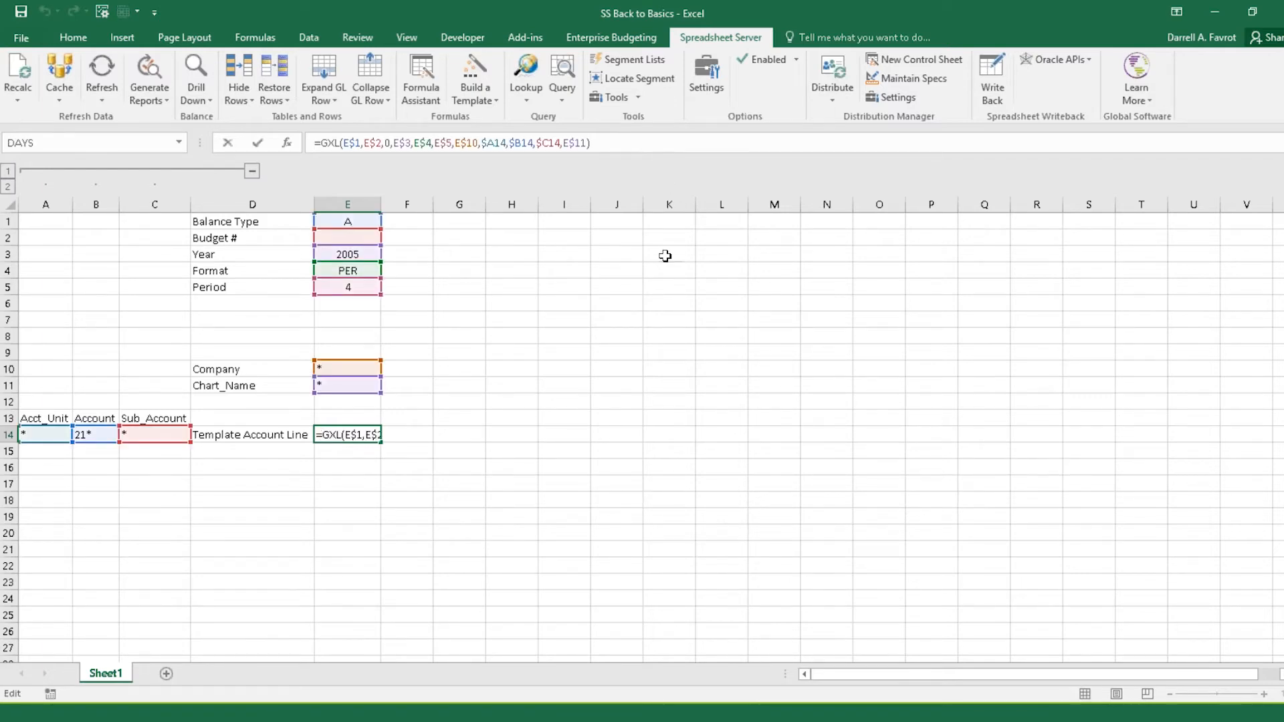
key(Return)
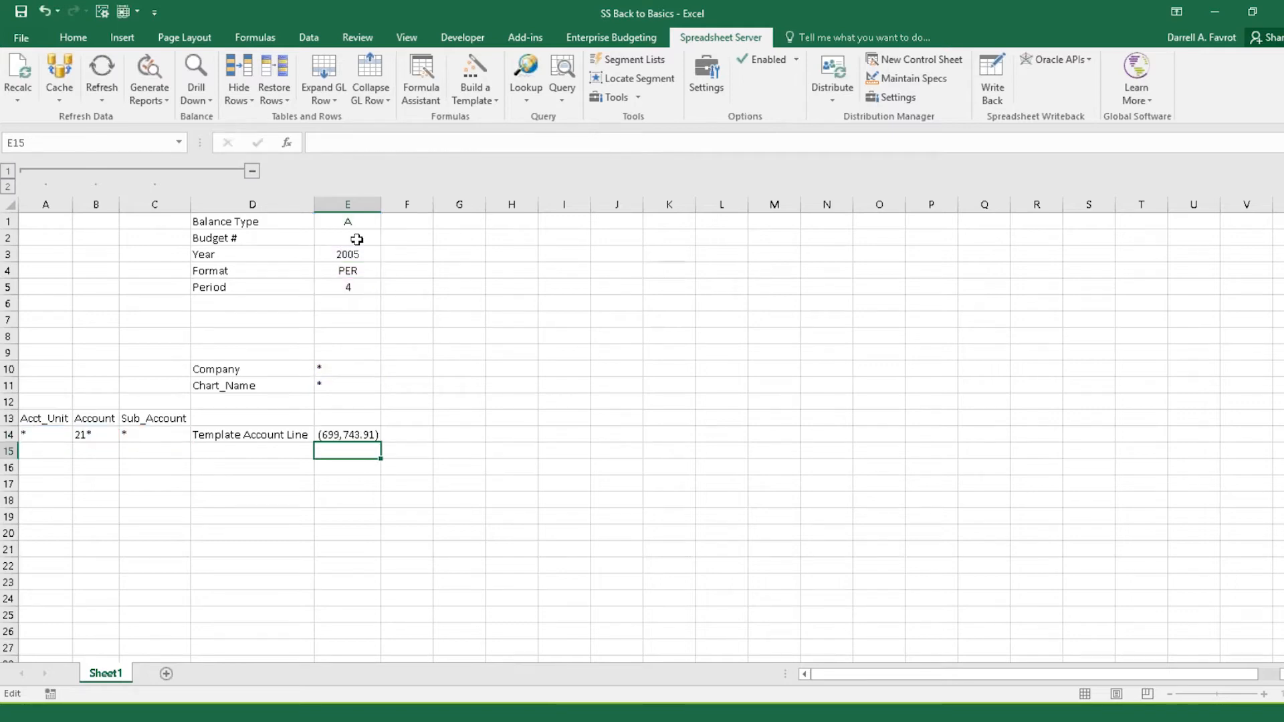
- Change the Period in E5 to 5 and set it back to 4
click(349, 283)
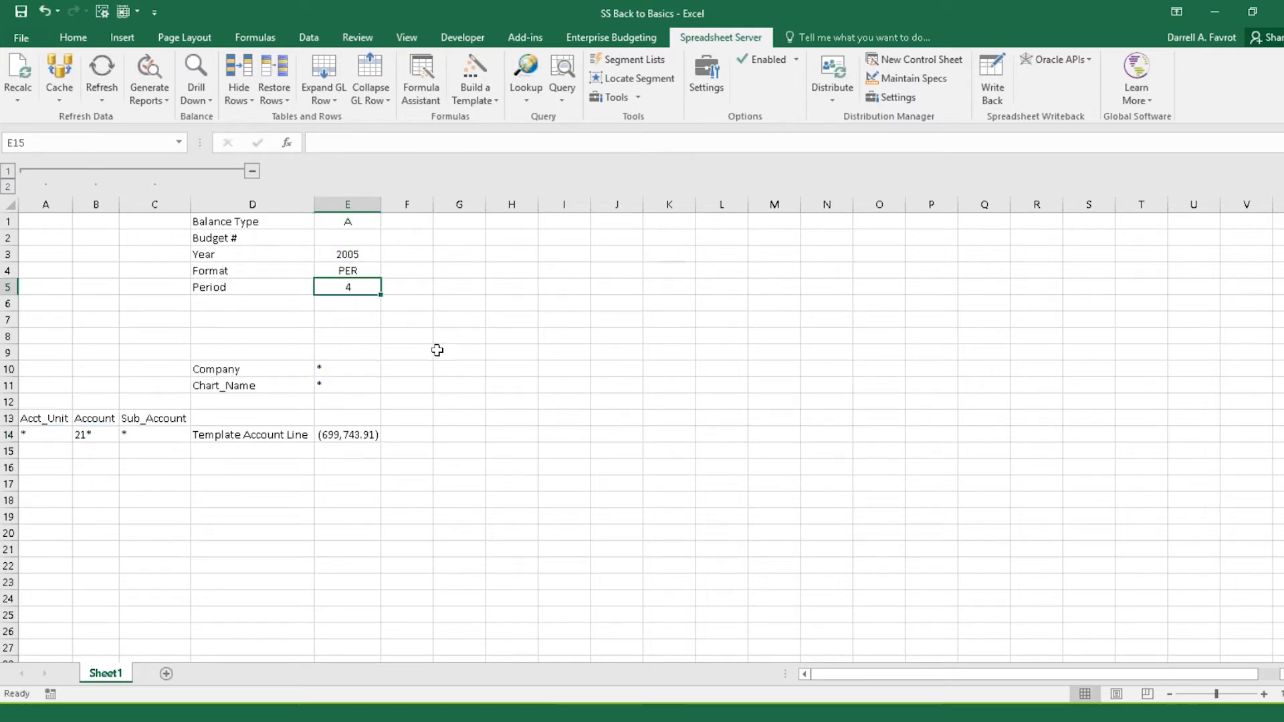
text(5)
key(Return)
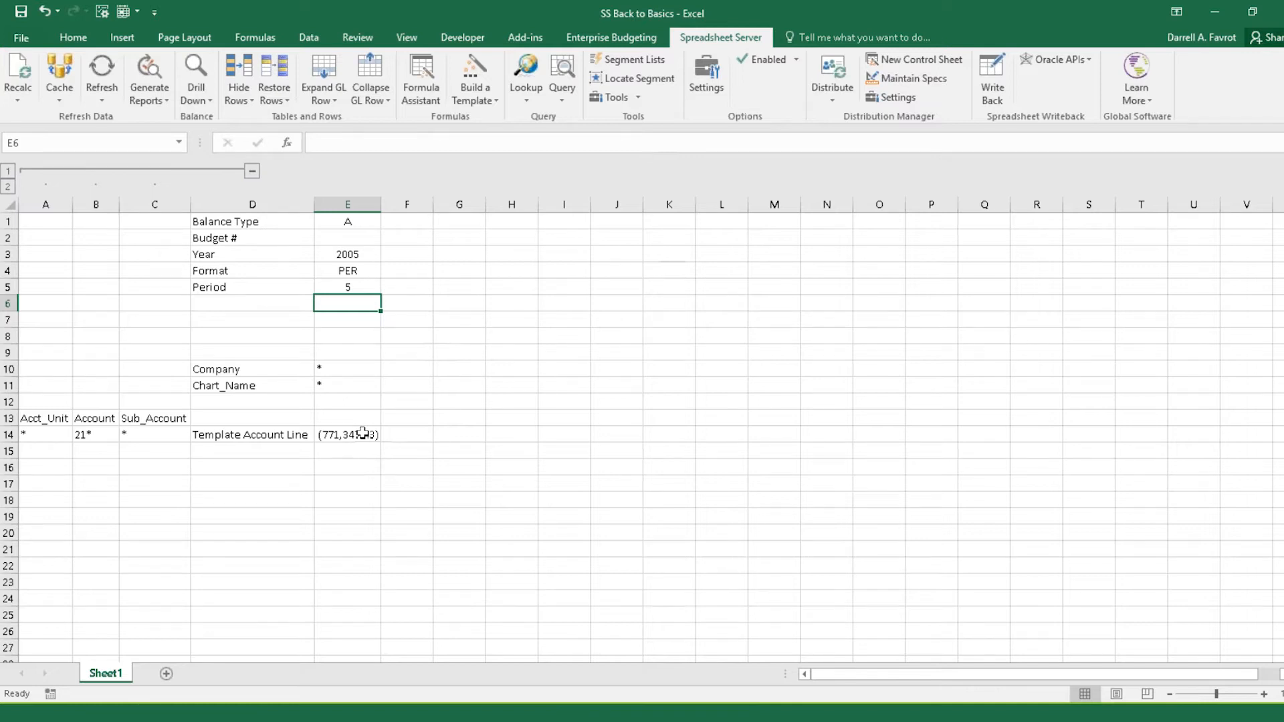
key(Up)
text(4)
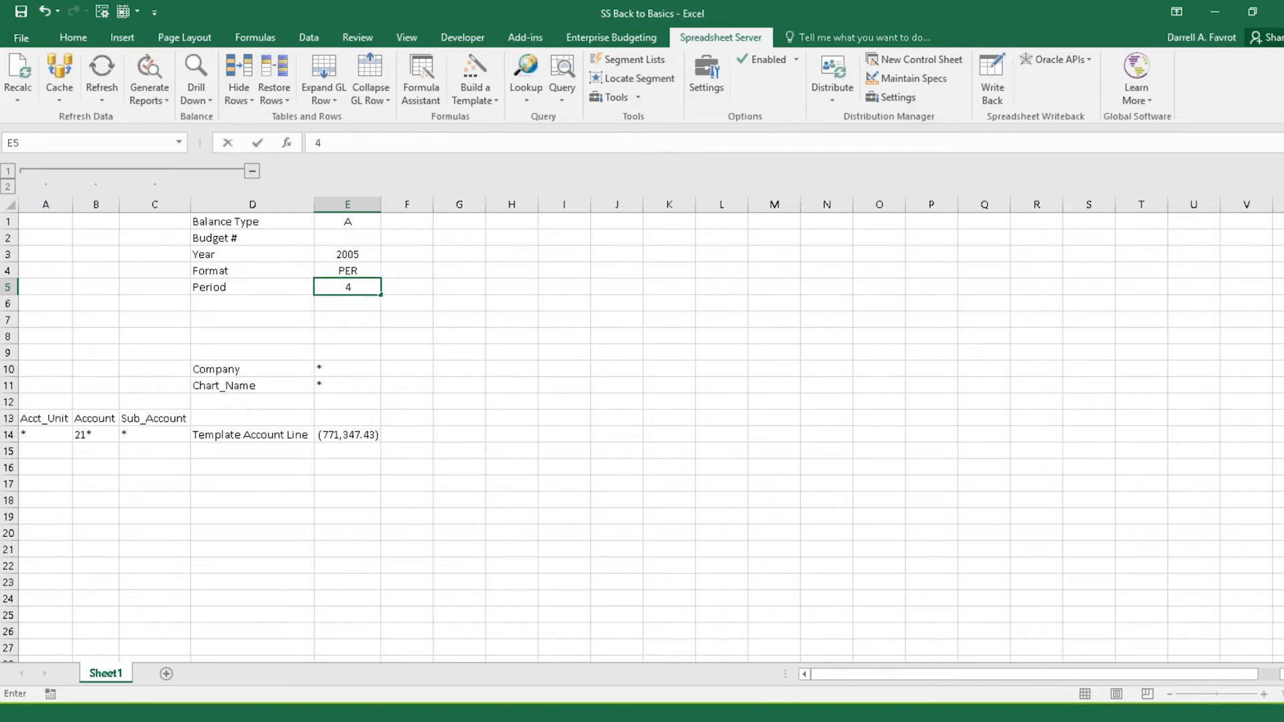
key(Return)
- Move the Sub_Account value from C14 to E12 and its heading from C13 to D12
click(365, 435)
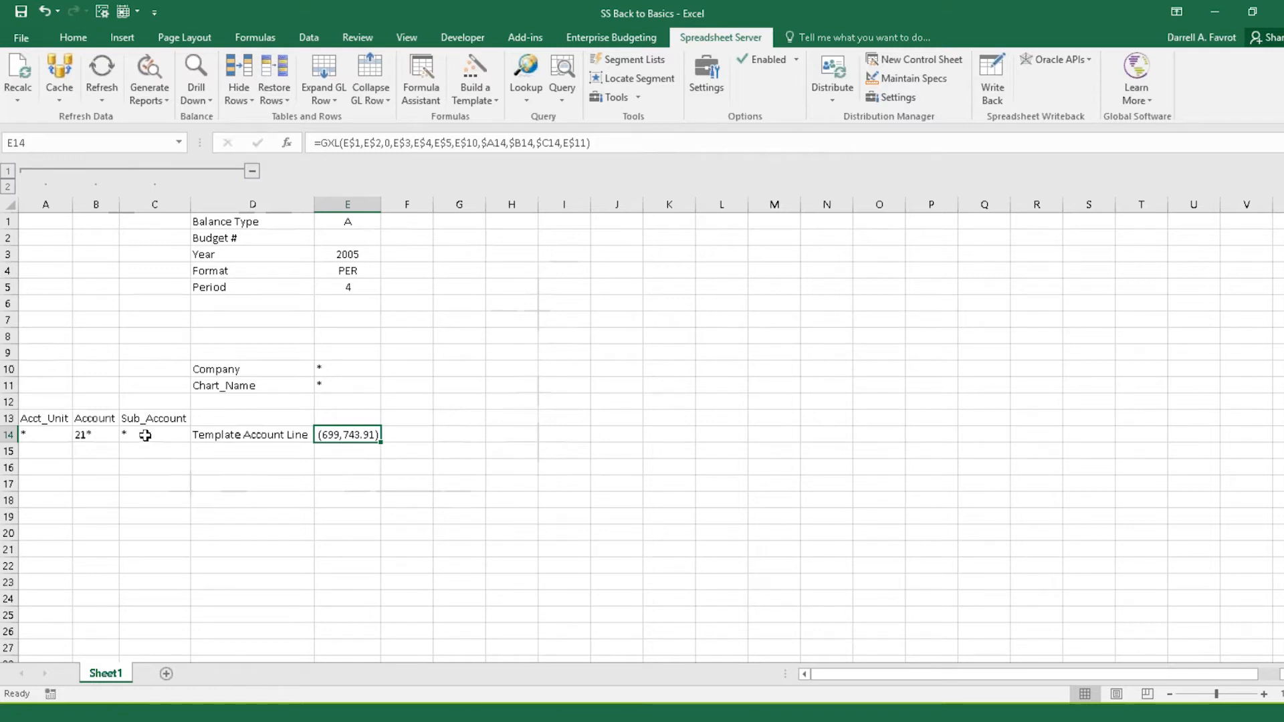
key(Left)
key(Left)
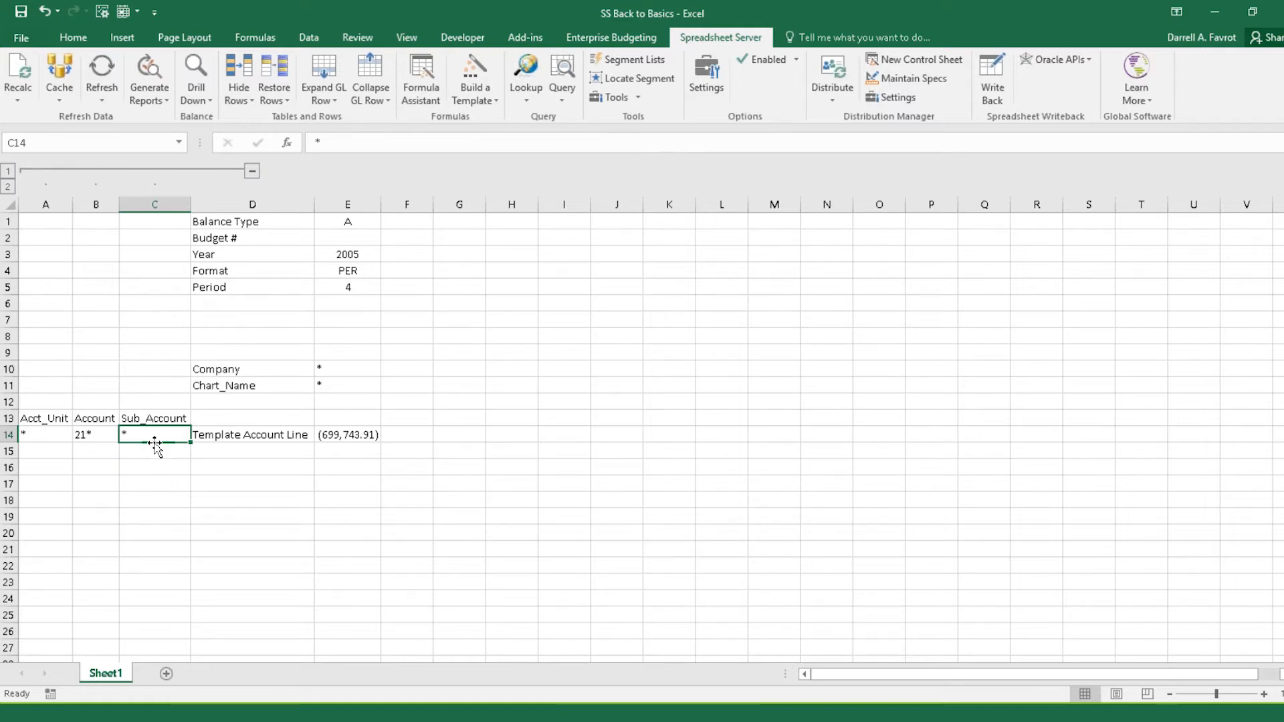
drag(154, 443, 342, 404)
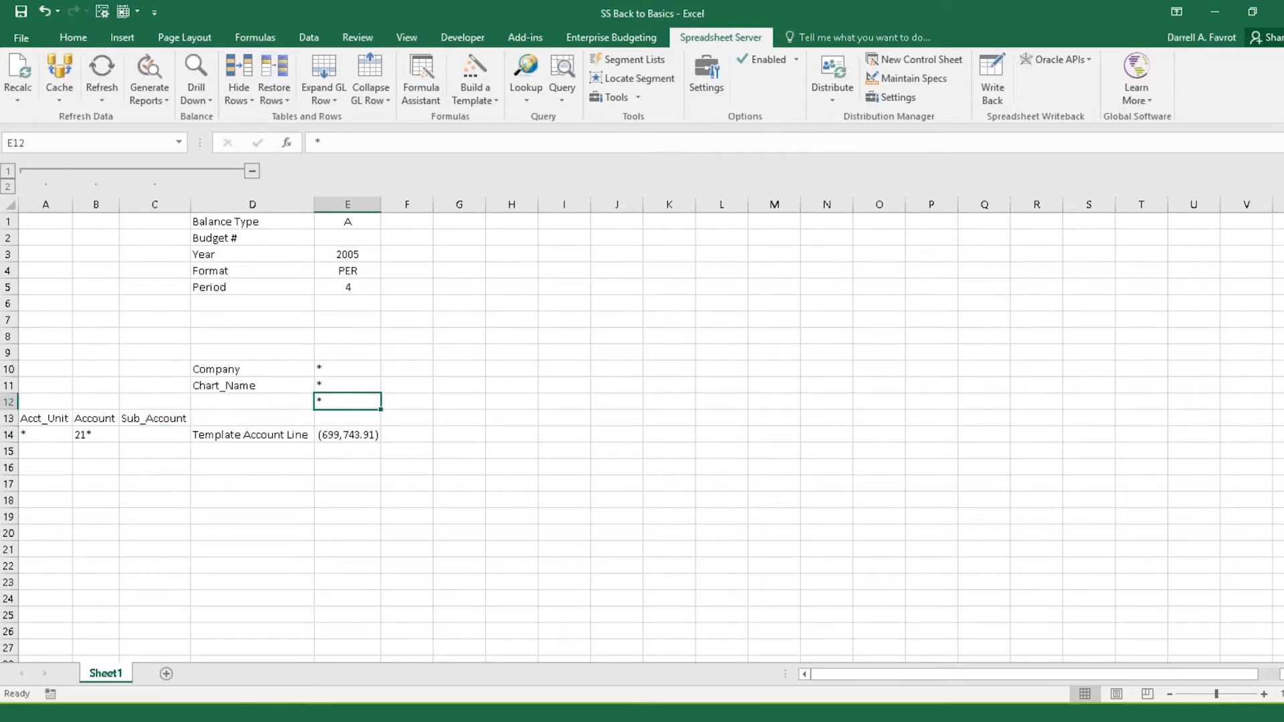
click(147, 414)
drag(147, 412, 308, 401)
click(339, 401)
key(Left)
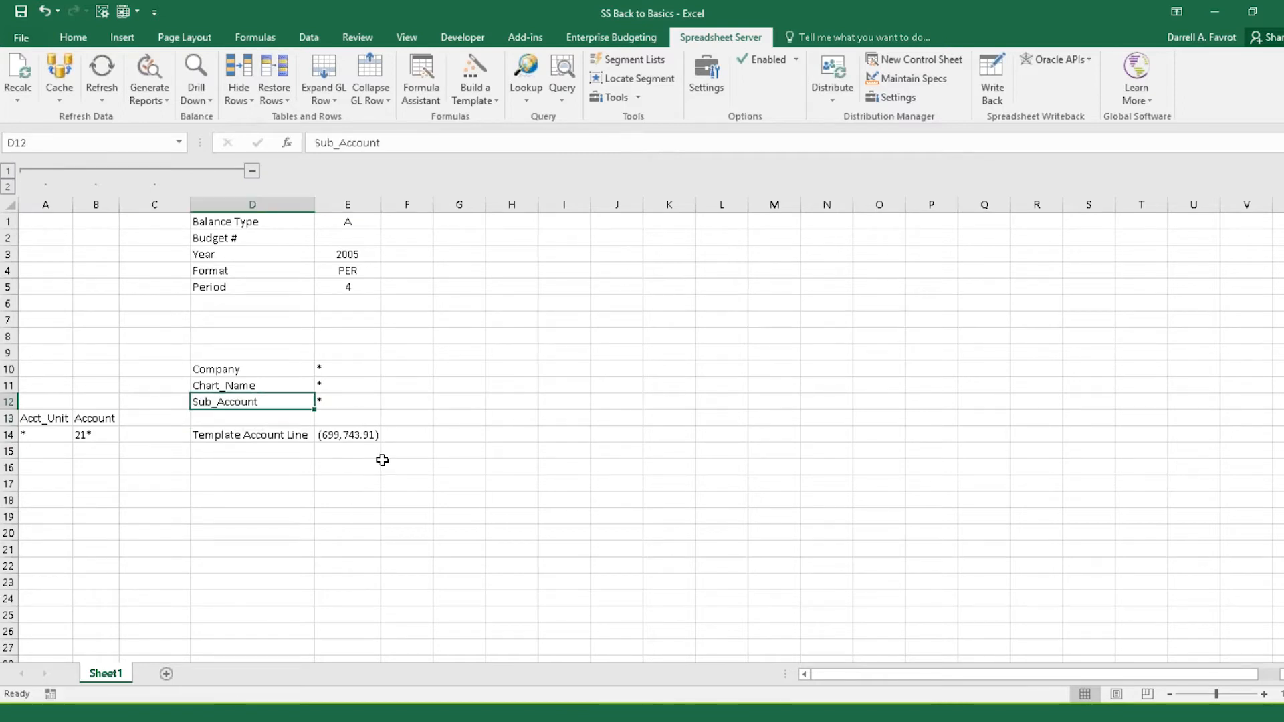
- Check the Sub_Account reference in the GXL formula of E14
click(348, 435)
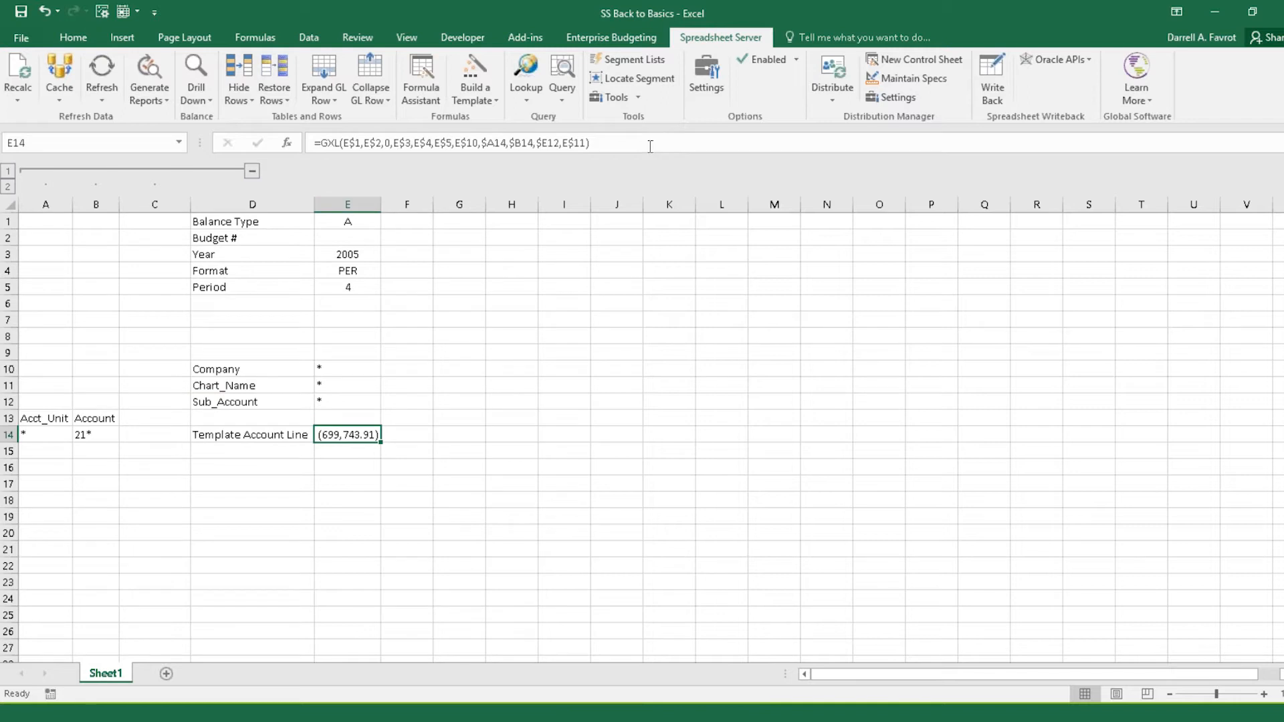
click(650, 145)
click(650, 145)
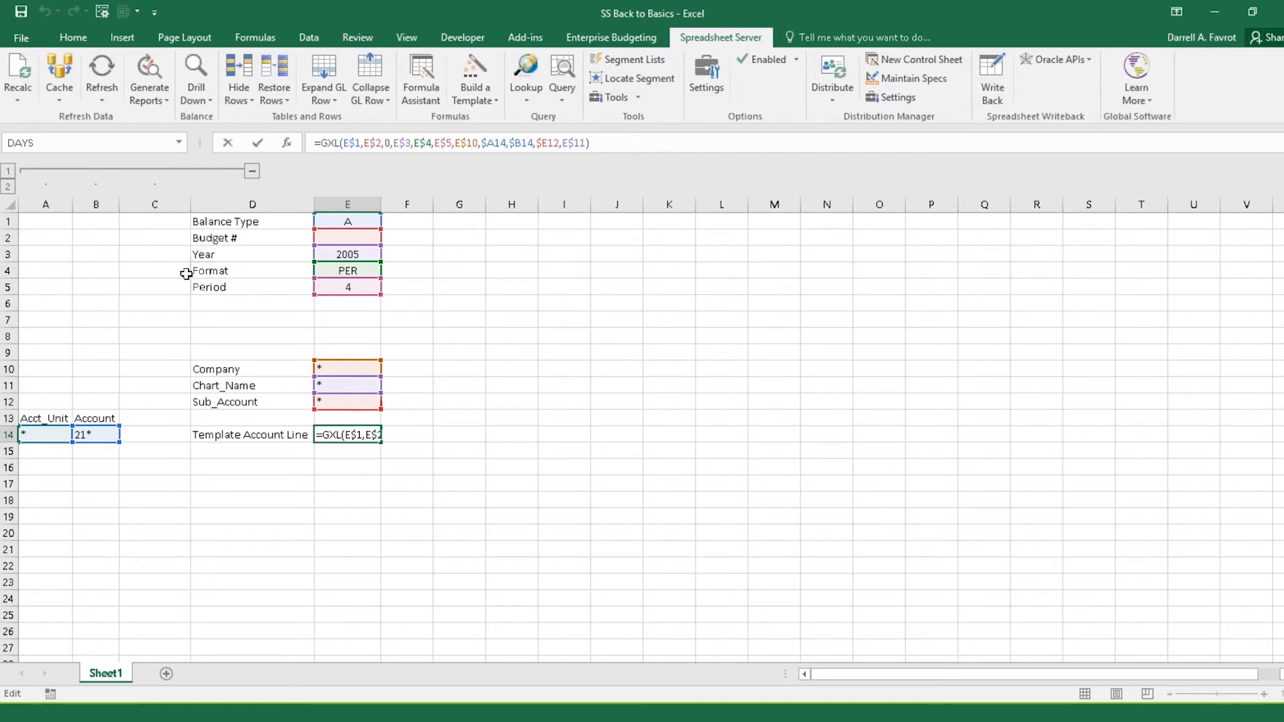
key(ctrl+Return)
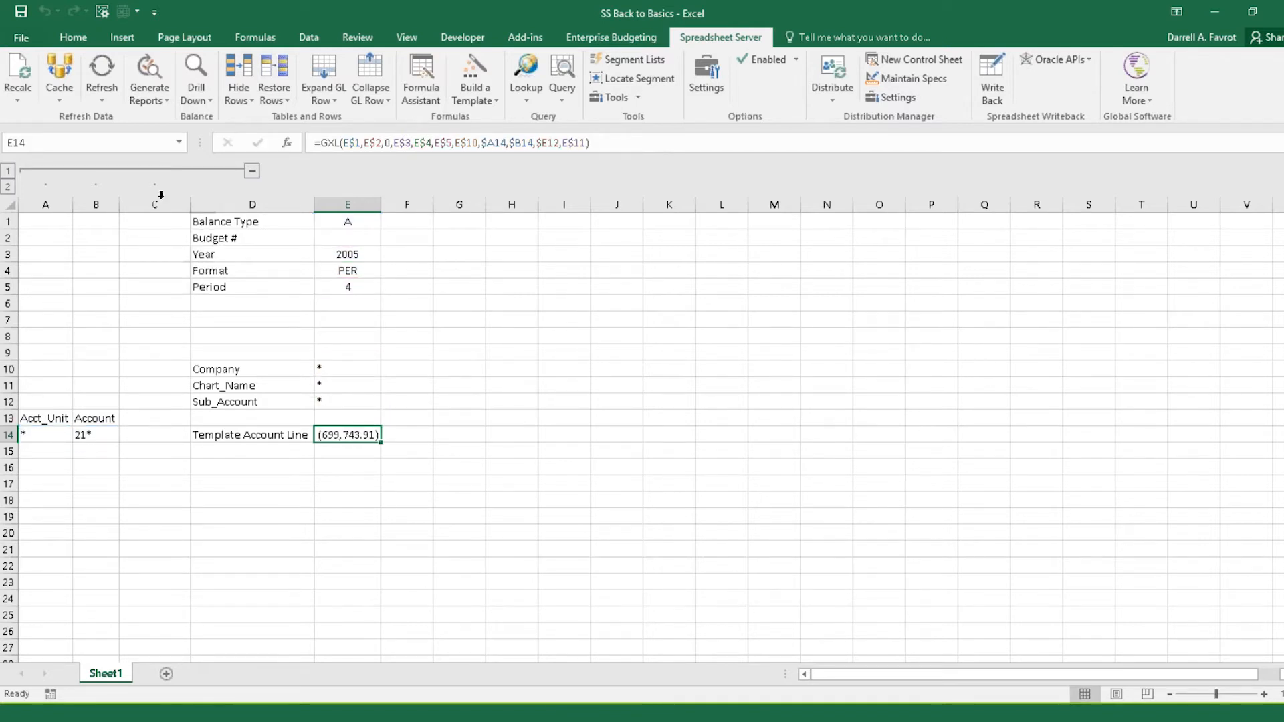
- Delete the emptied column C and select the cell holding the GXL formula
click(158, 202)
right_click(159, 202)
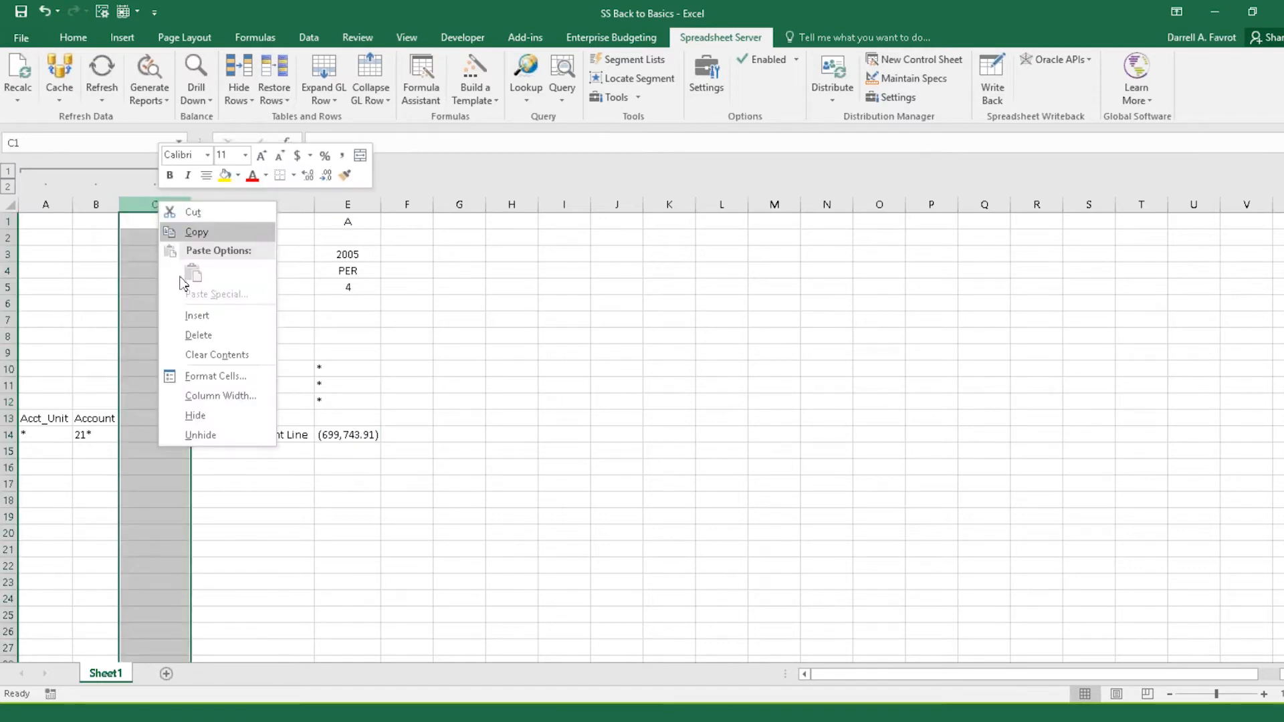
key(Escape)
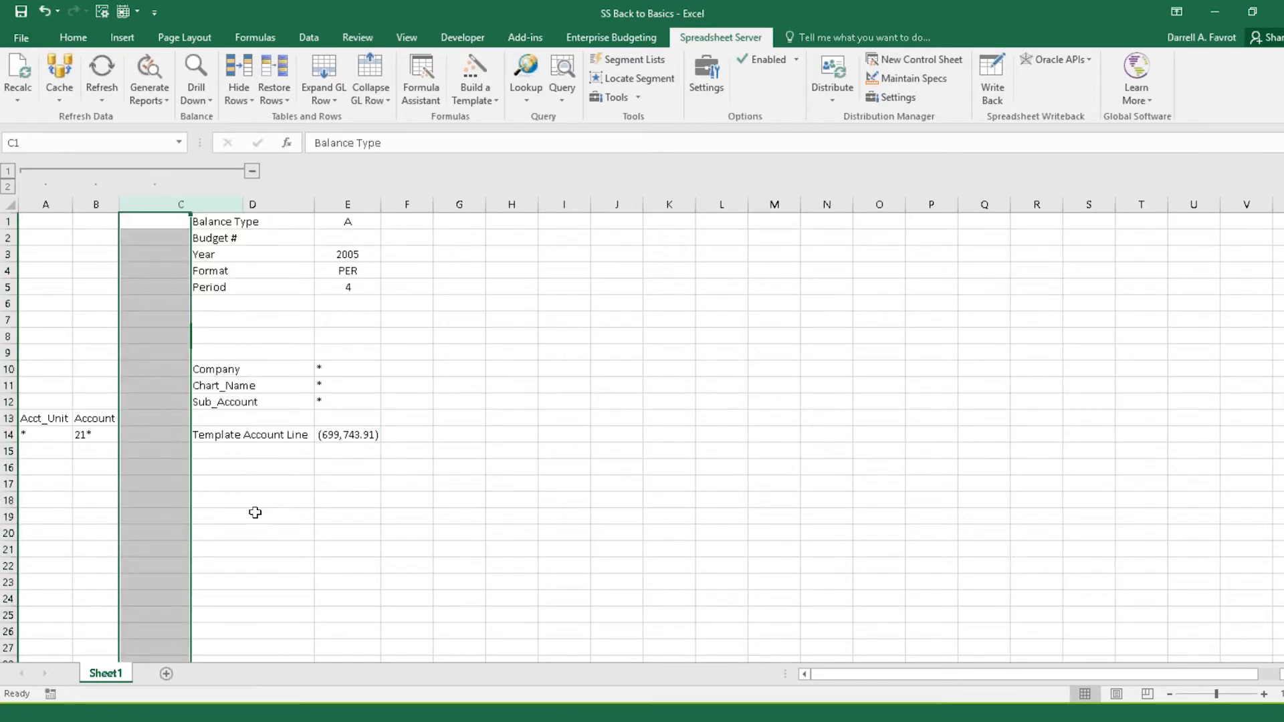
key(ctrl+minus)
click(329, 503)
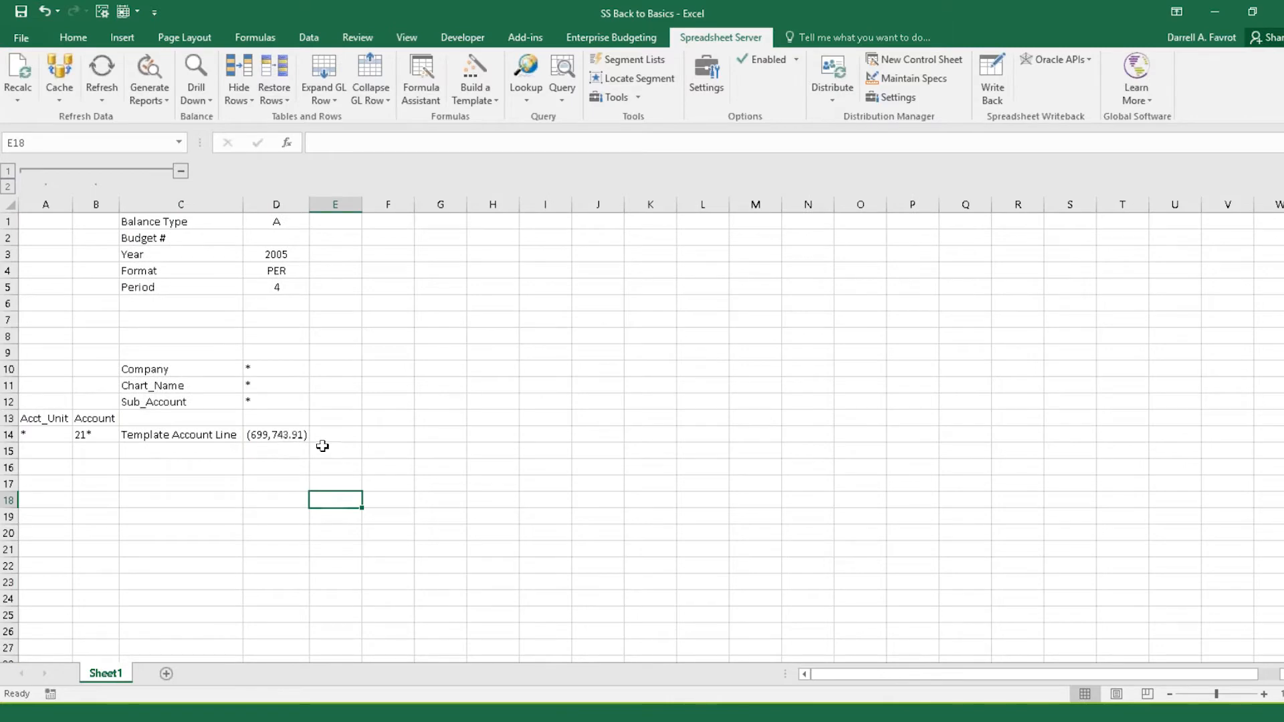
click(294, 435)
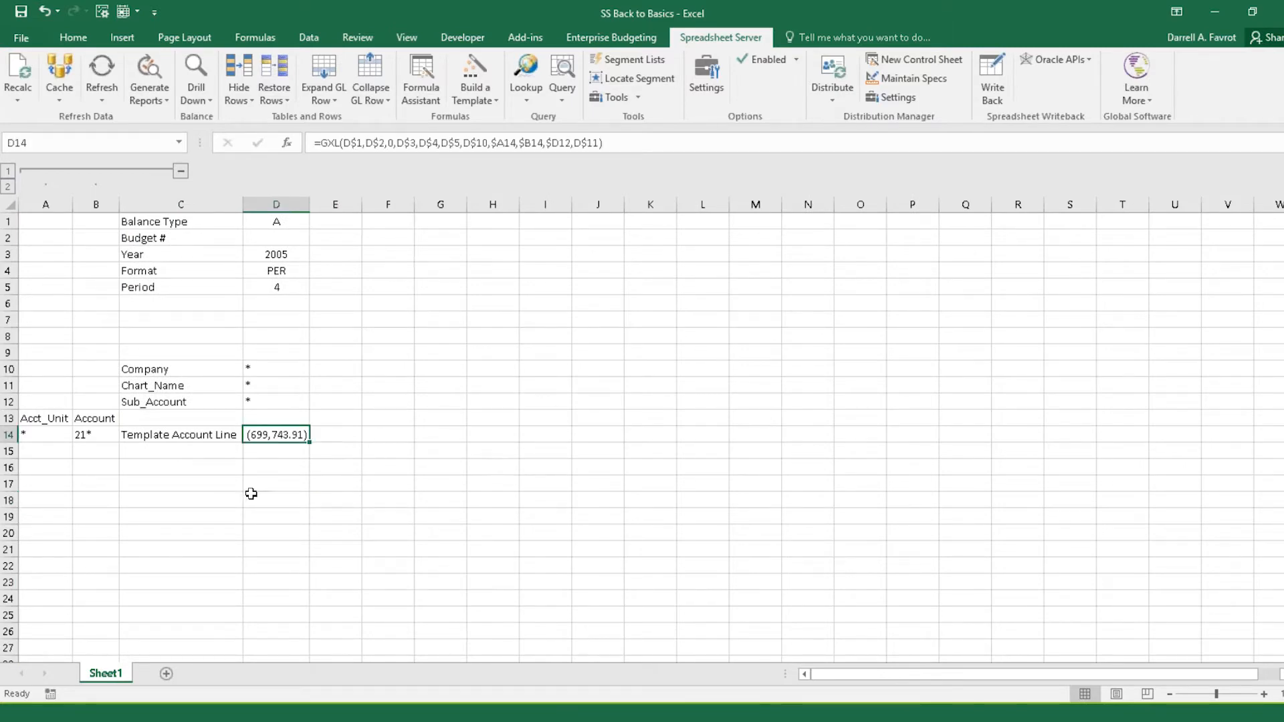
- Copy the template account line in row 14 to row 15
click(3, 433)
key(ctrl+c)
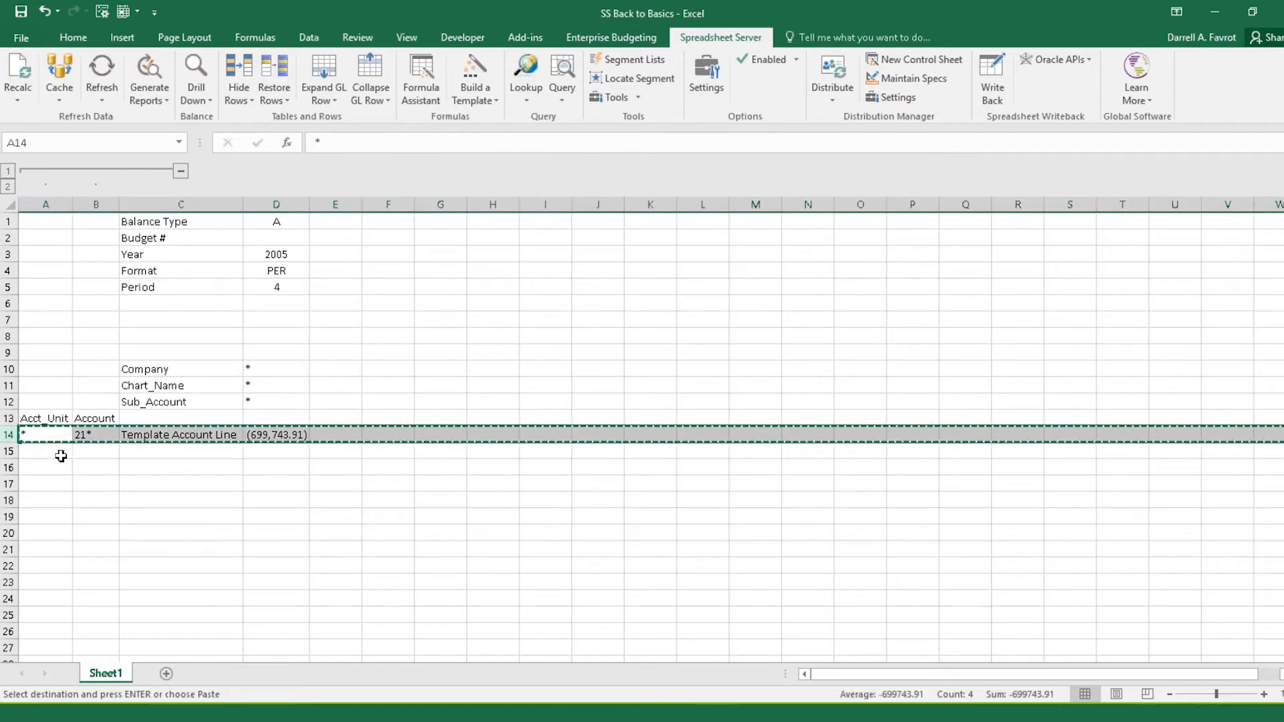
click(57, 451)
key(ctrl+v)
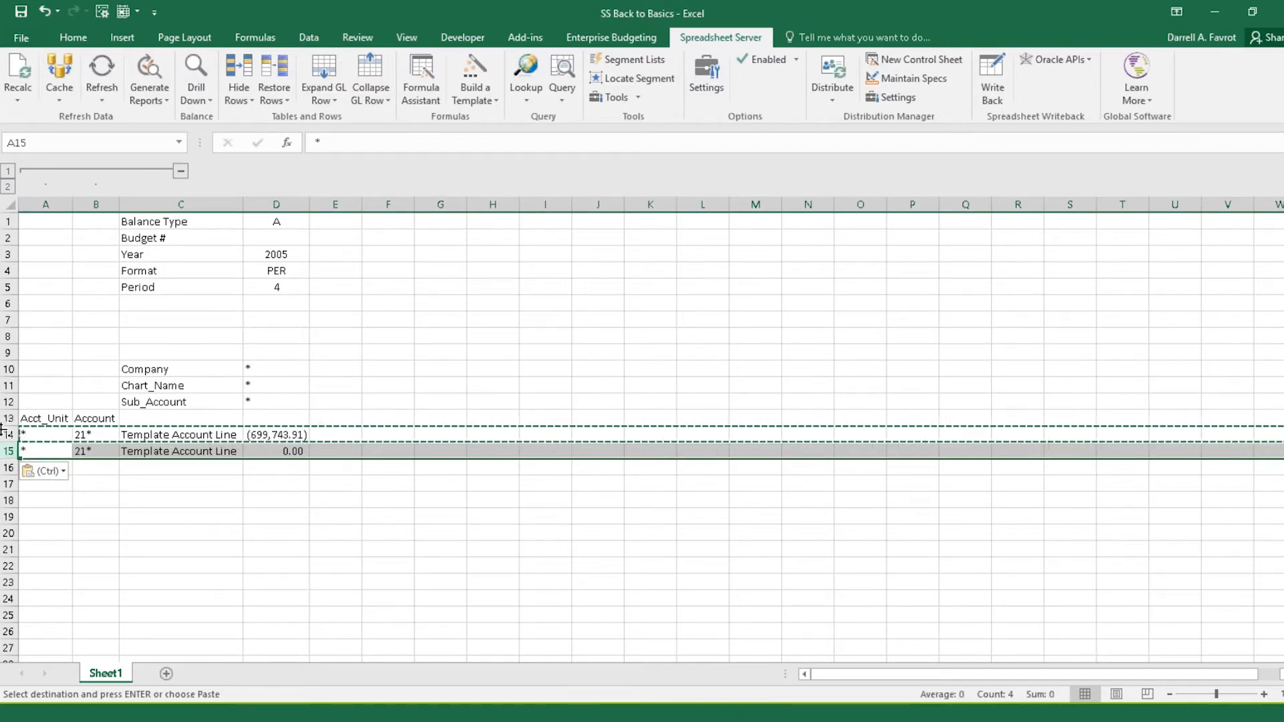
- Inspect the cell references of the copied GXL formula in D15 and clear that cell
click(277, 450)
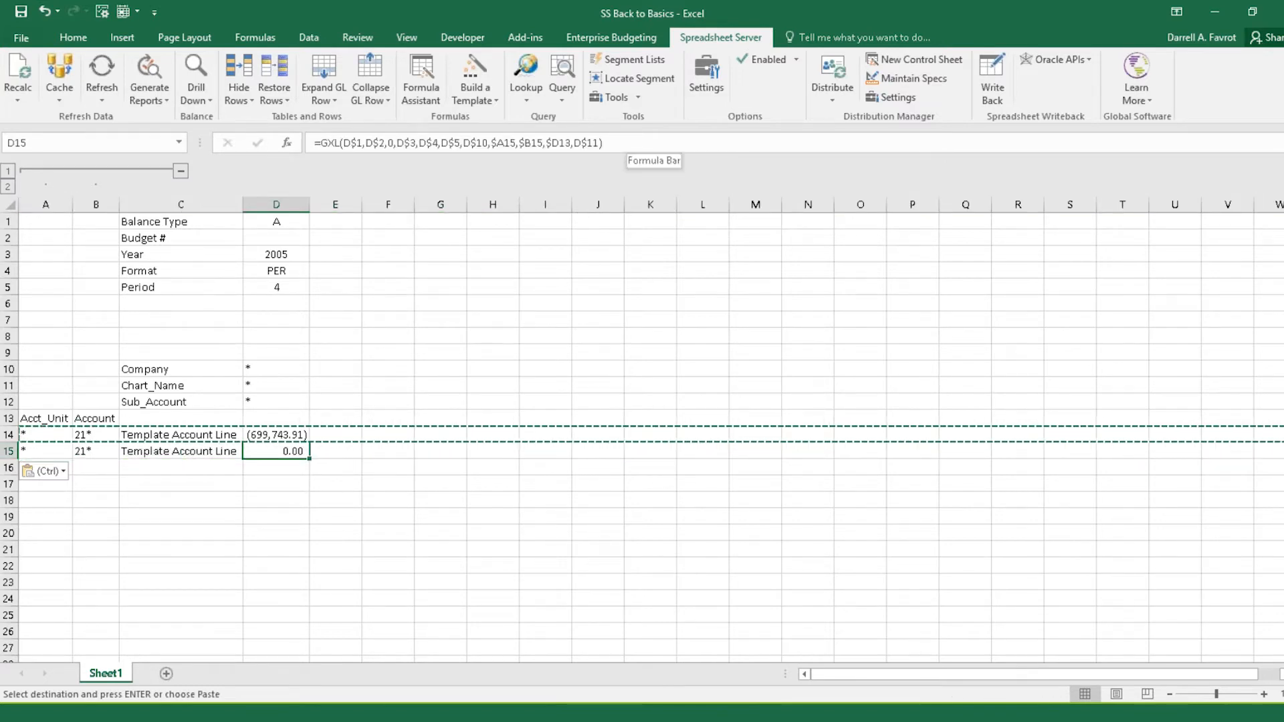
click(636, 139)
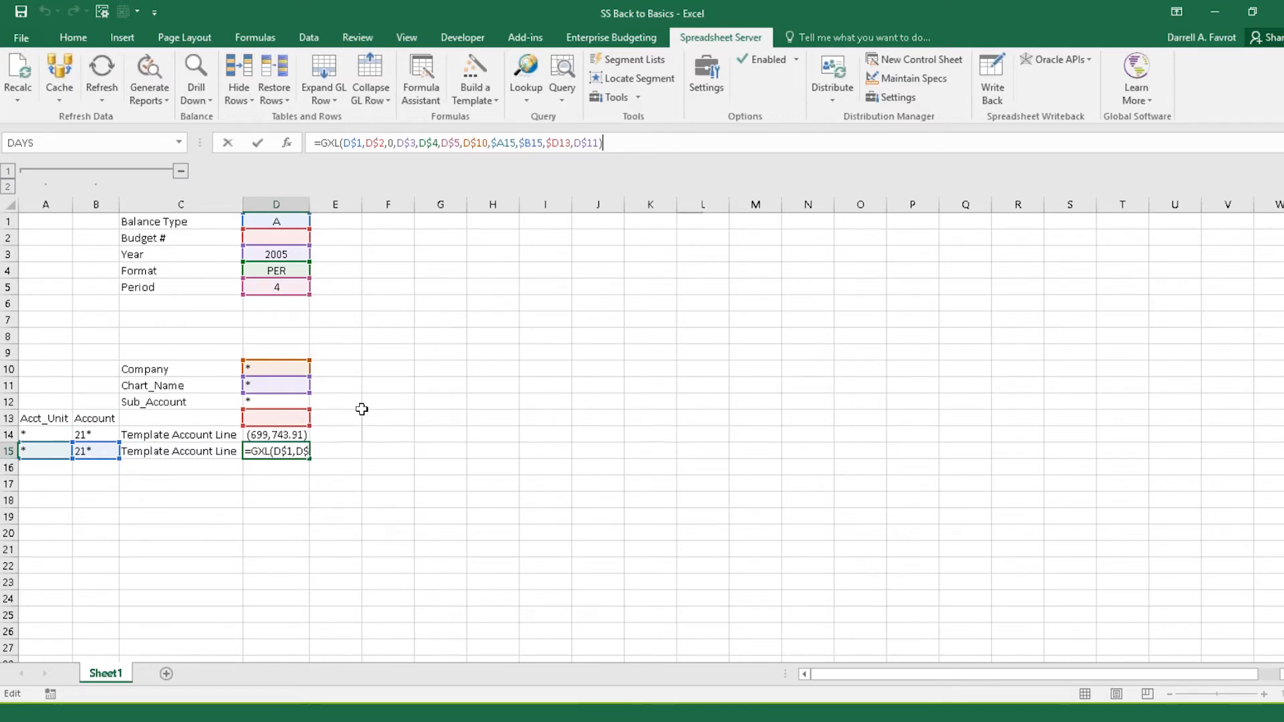
key(ctrl+Return)
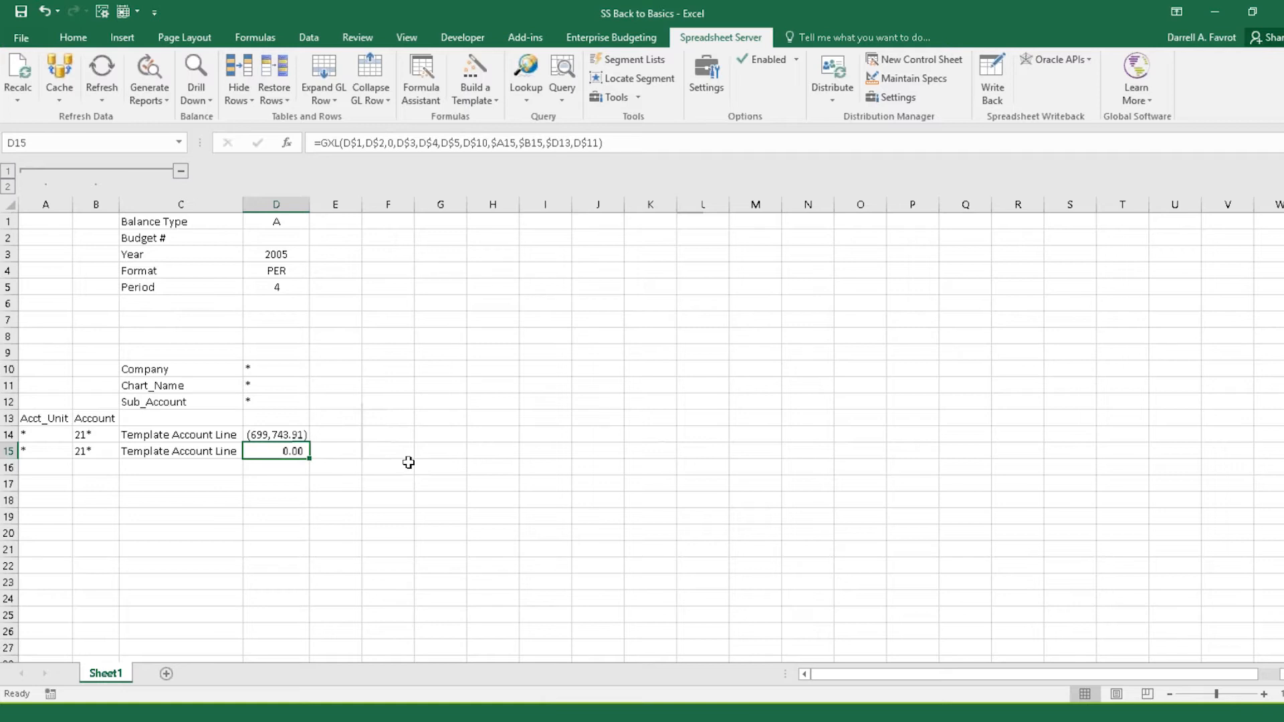
key(Delete)
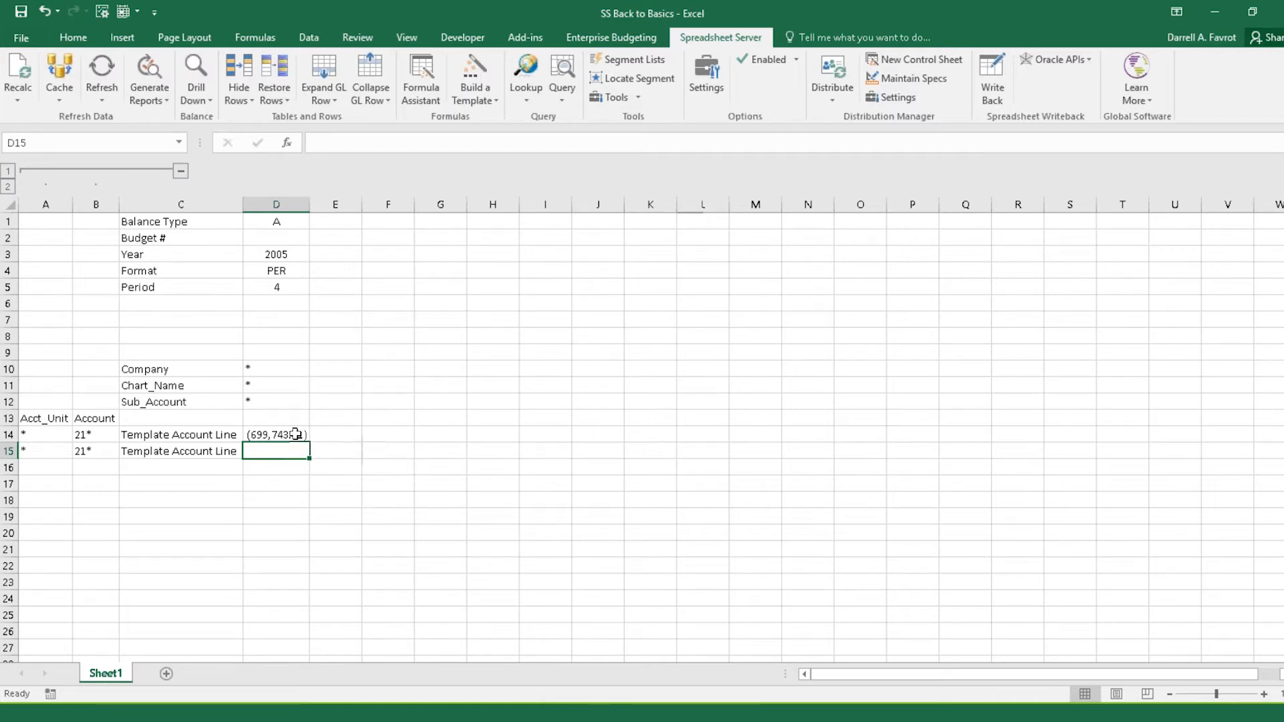
- In Formula Assistant, change the Sub_Account reference of the GXL formula in D14 to D$12 and insert the formula
click(295, 433)
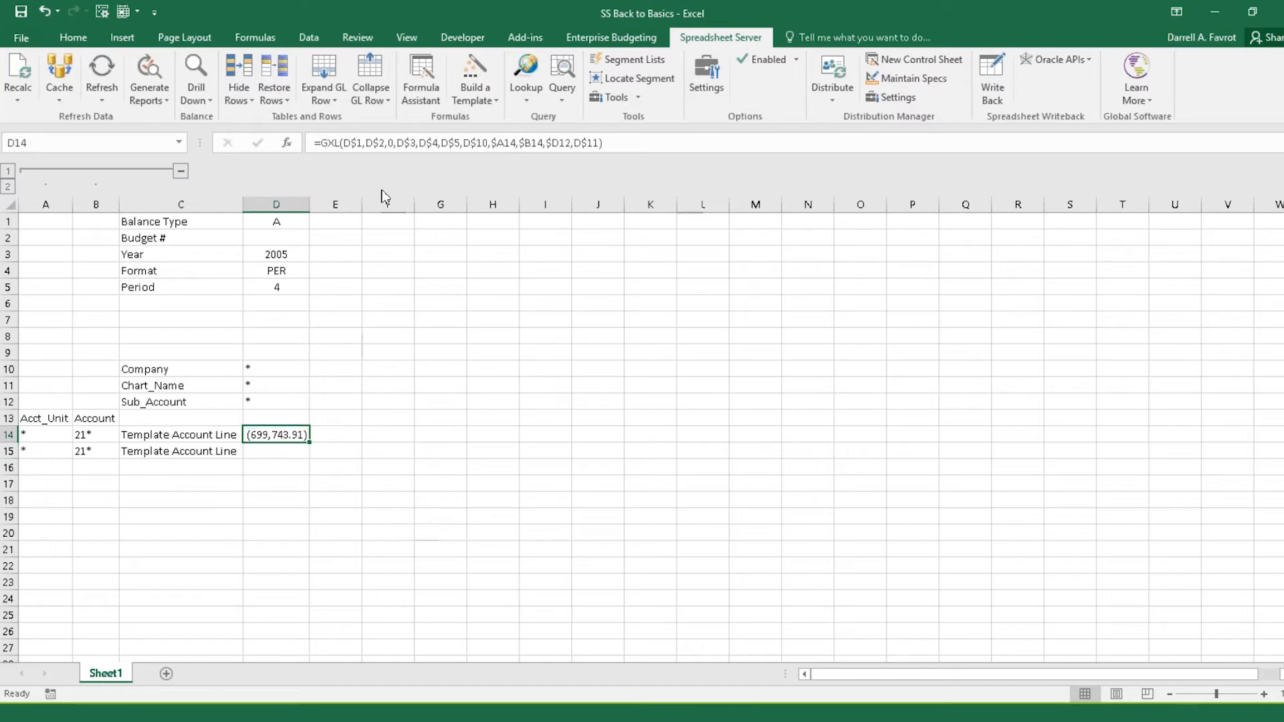
click(422, 77)
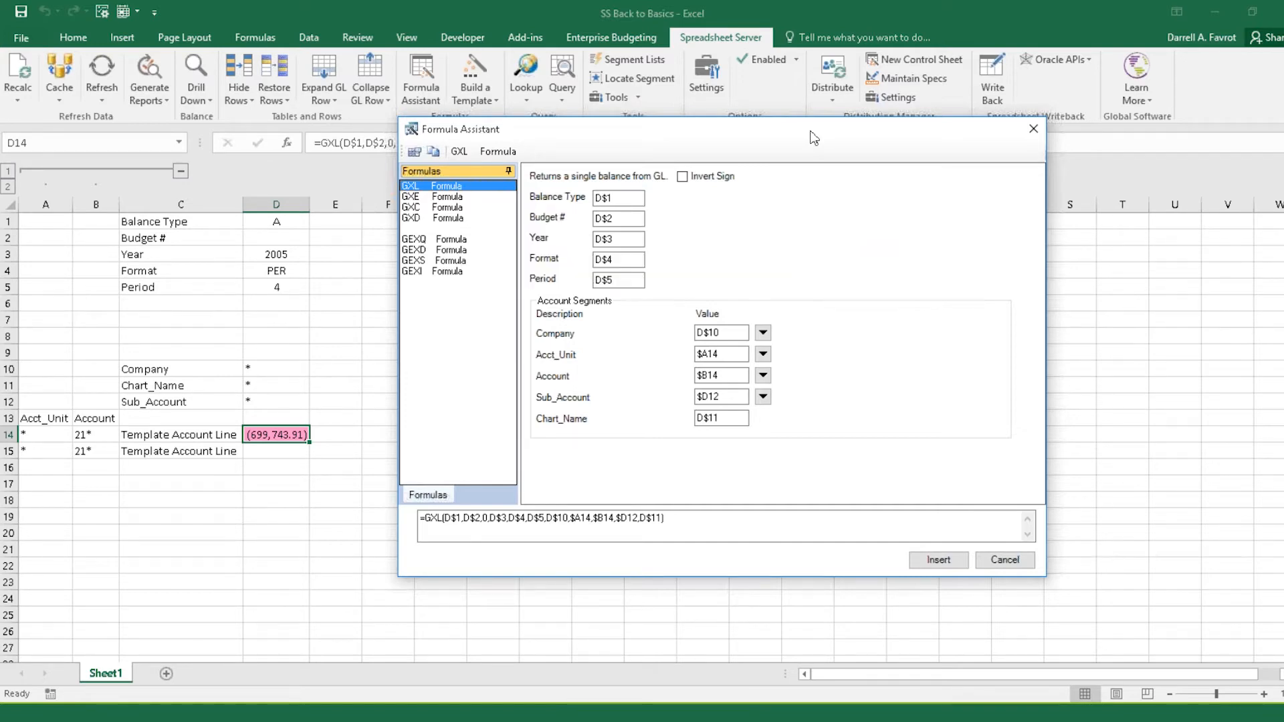
drag(814, 138, 814, 117)
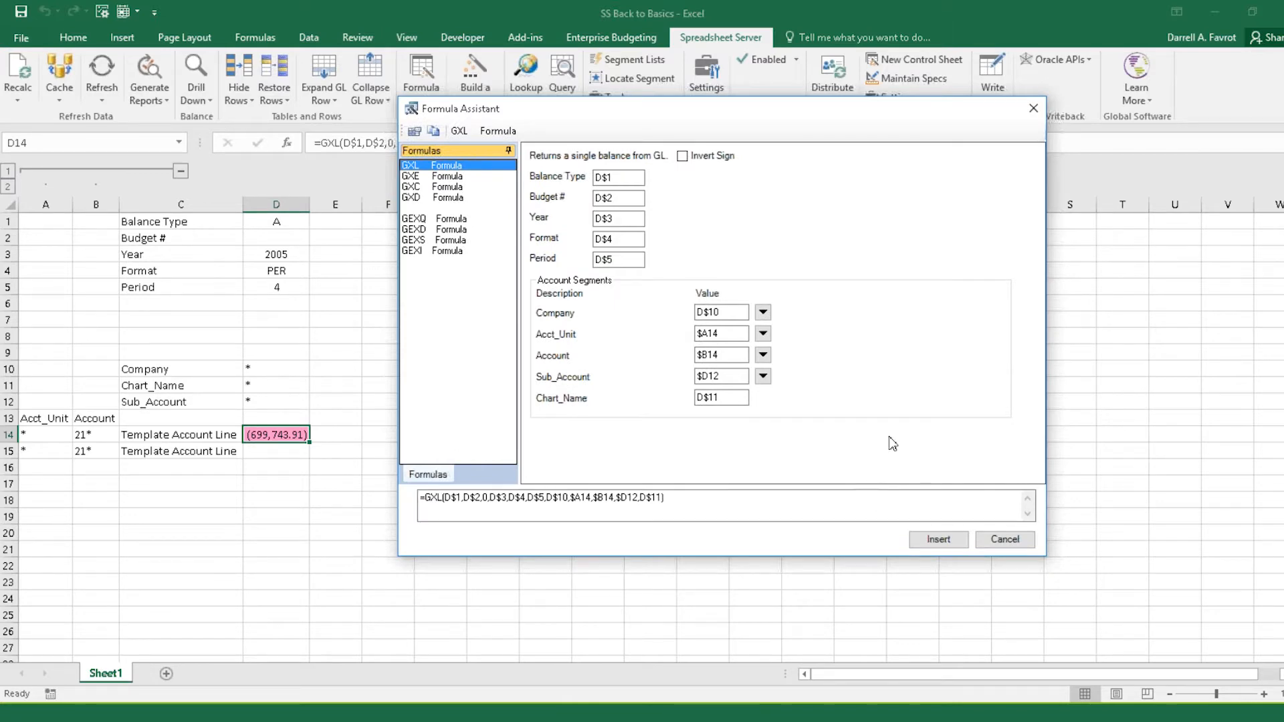
click(721, 377)
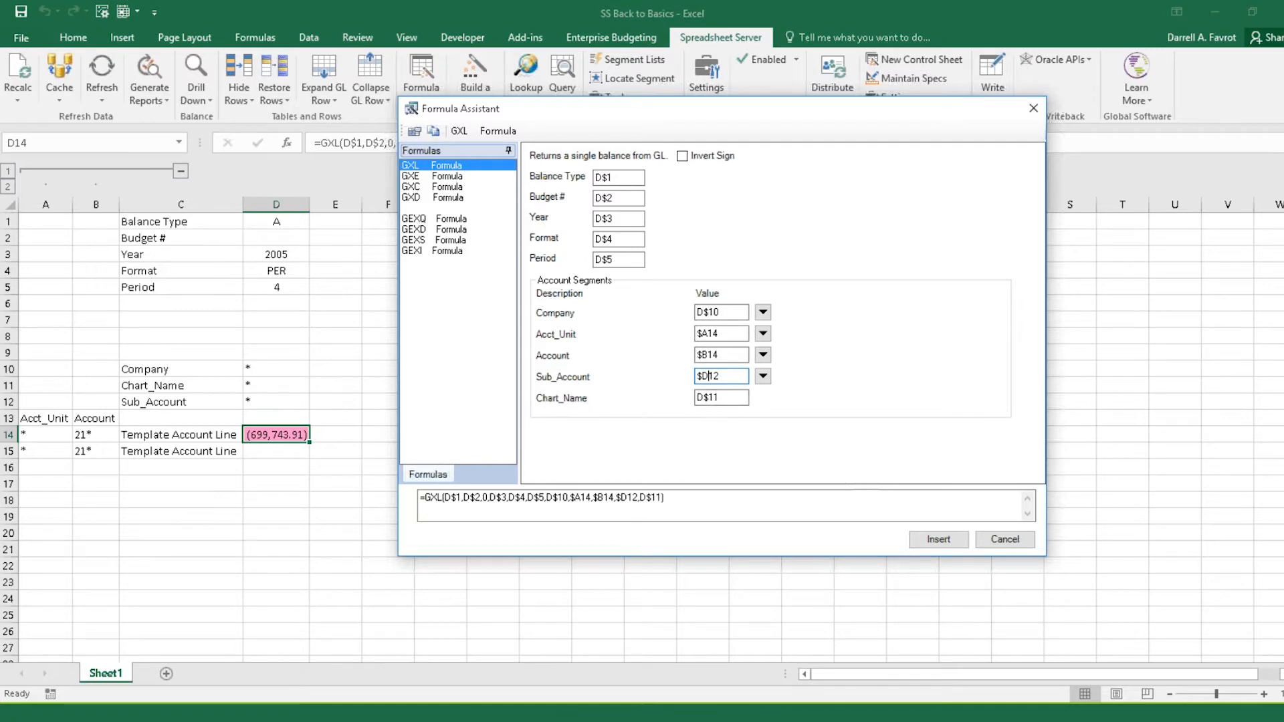
text($)
key(BackSpace)
click(936, 538)
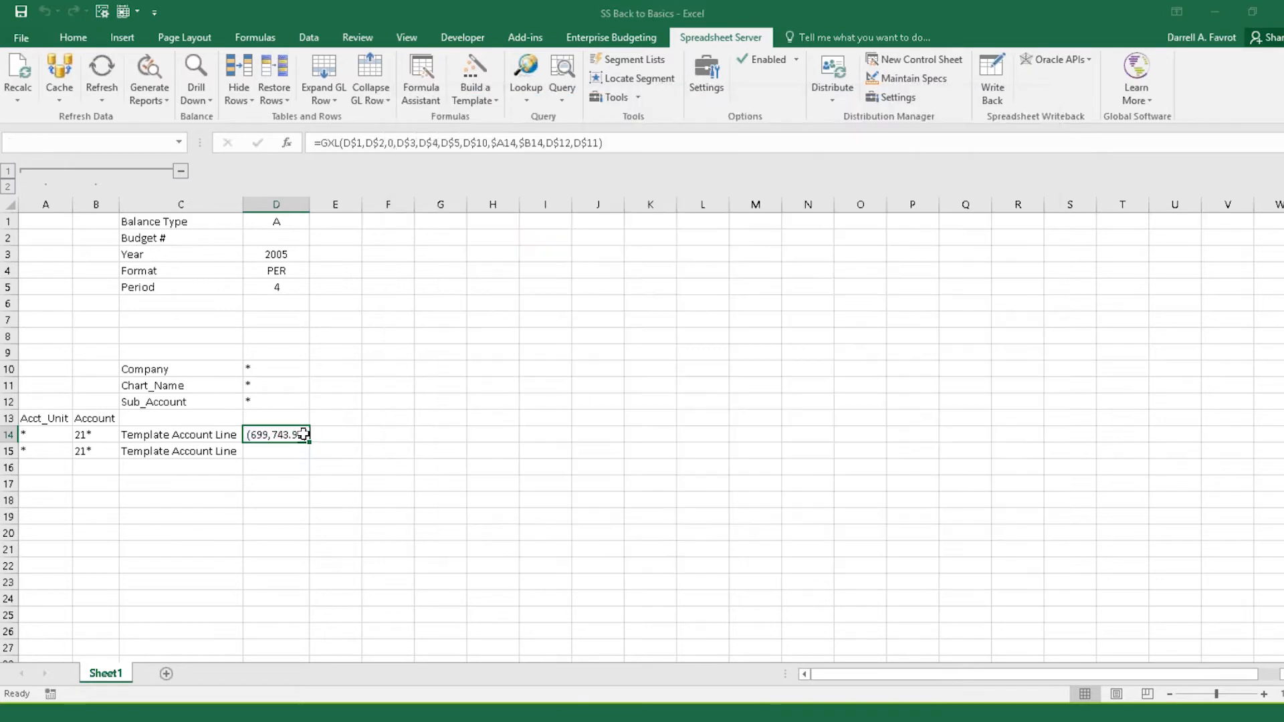
- Copy the GXL formula from D14 down to D15 and check the cell references in the copy
drag(306, 455, 314, 453)
click(281, 450)
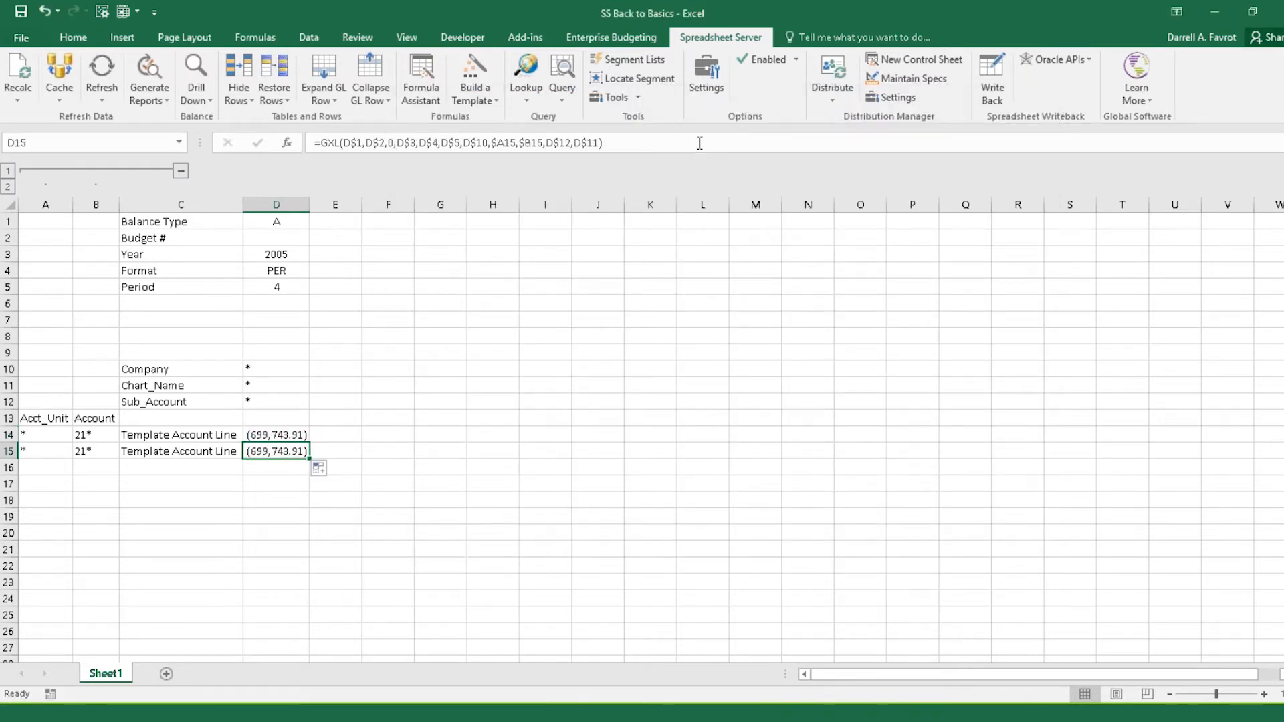
click(699, 143)
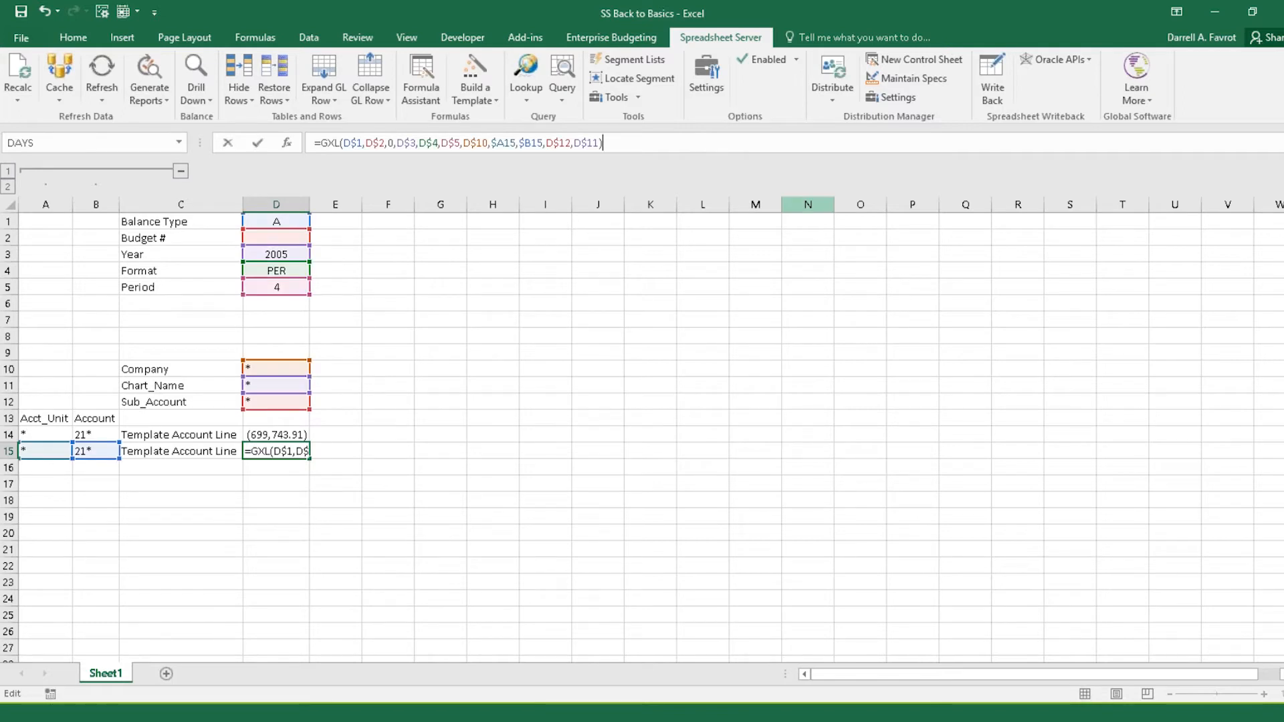
key(Return)
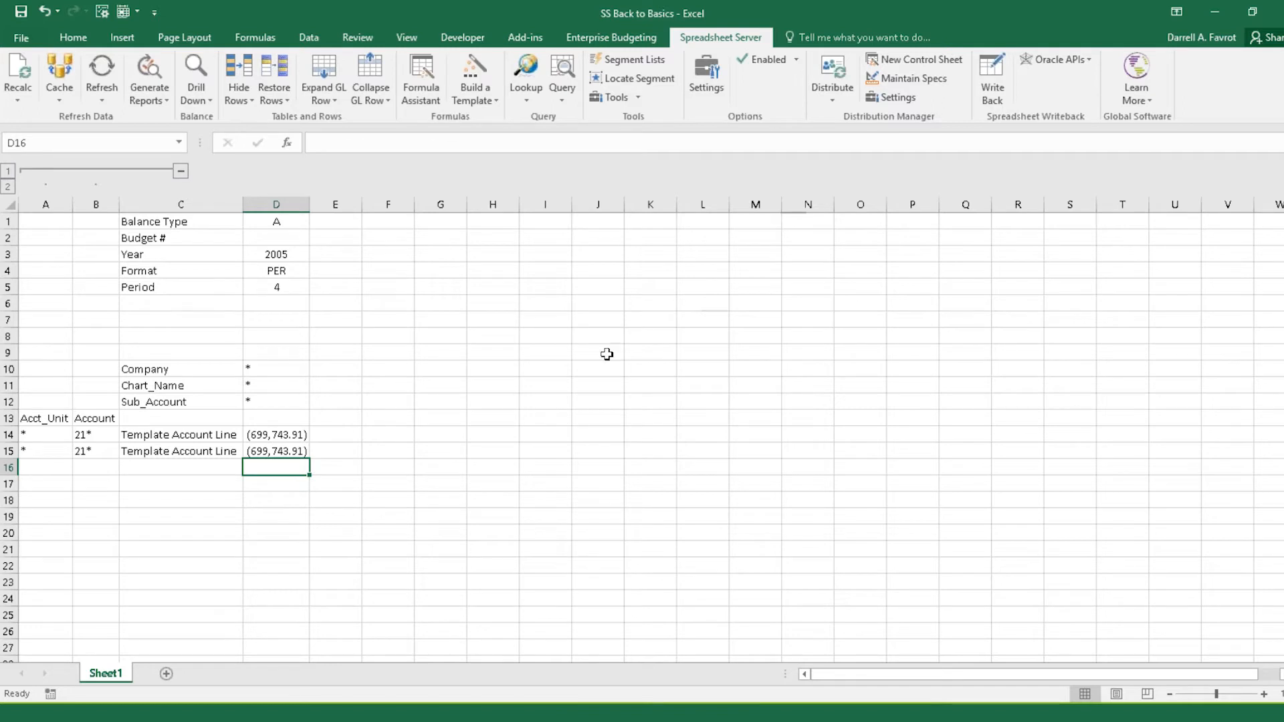
- Reopen D14's formula in Formula Assistant and set Balance Type, Budget # and Year to the absolute references $D$1, $D$2 and $D$3
click(267, 434)
click(420, 79)
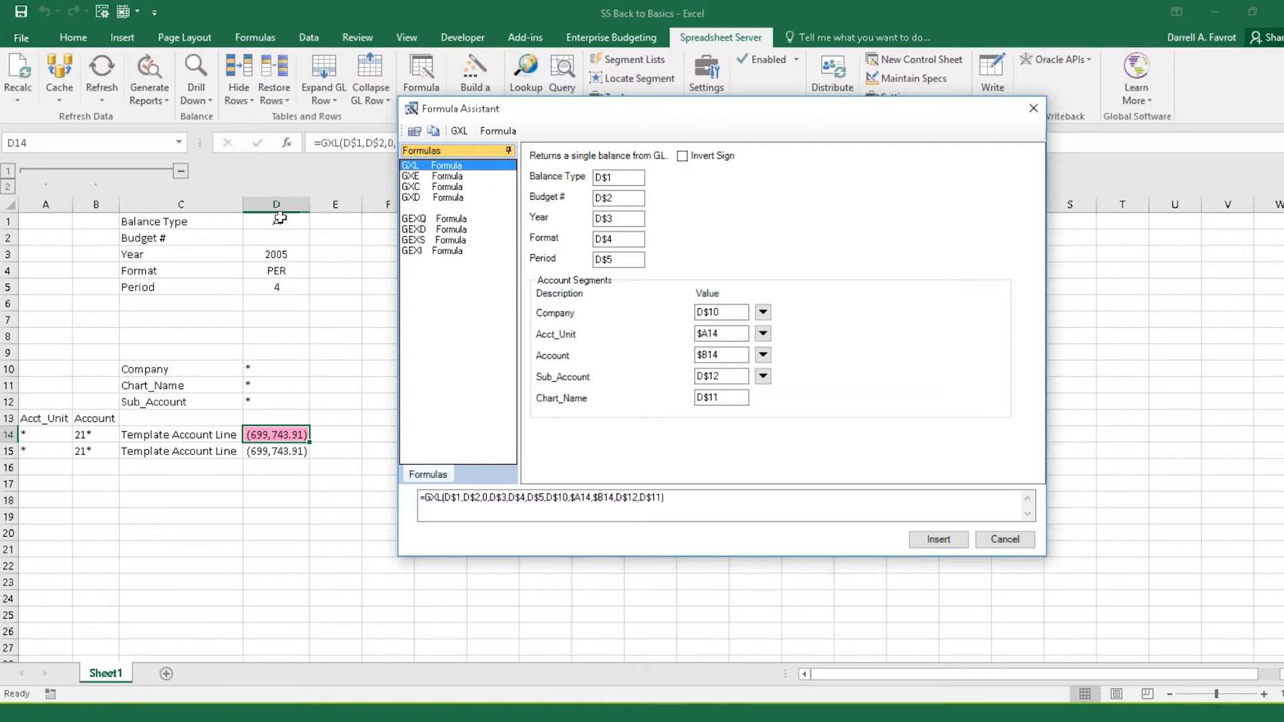
click(616, 178)
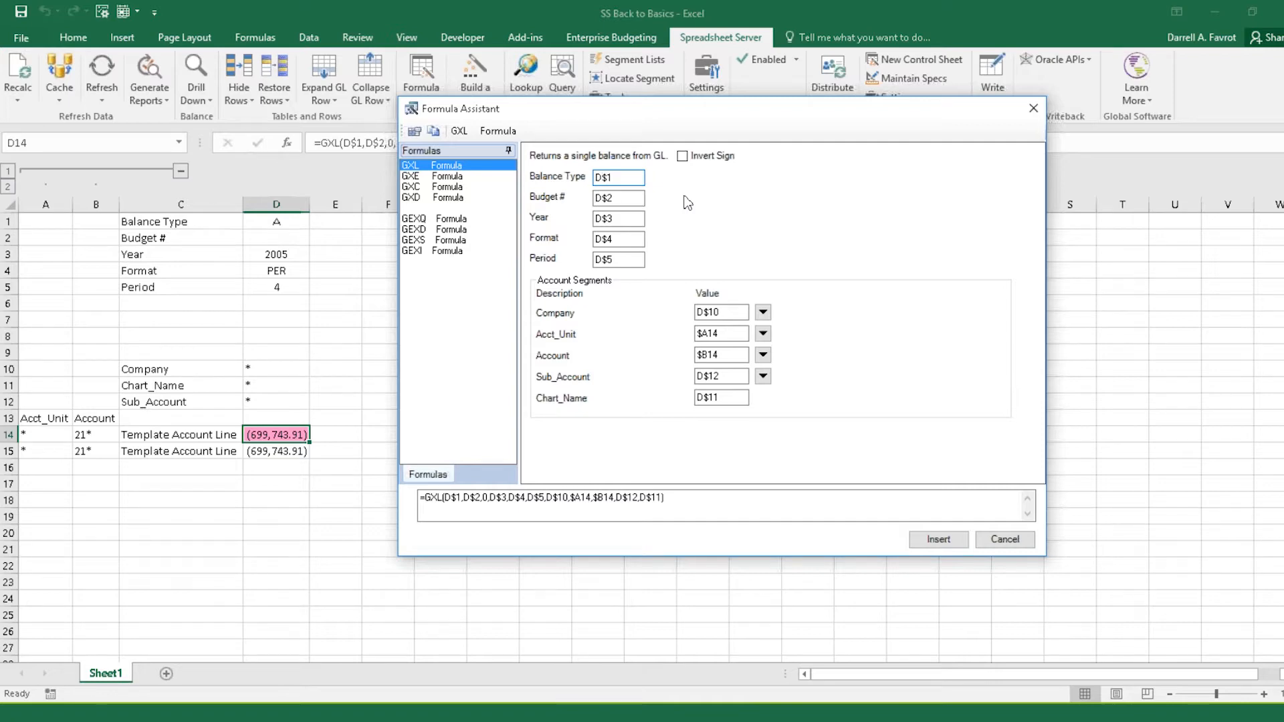
text($)
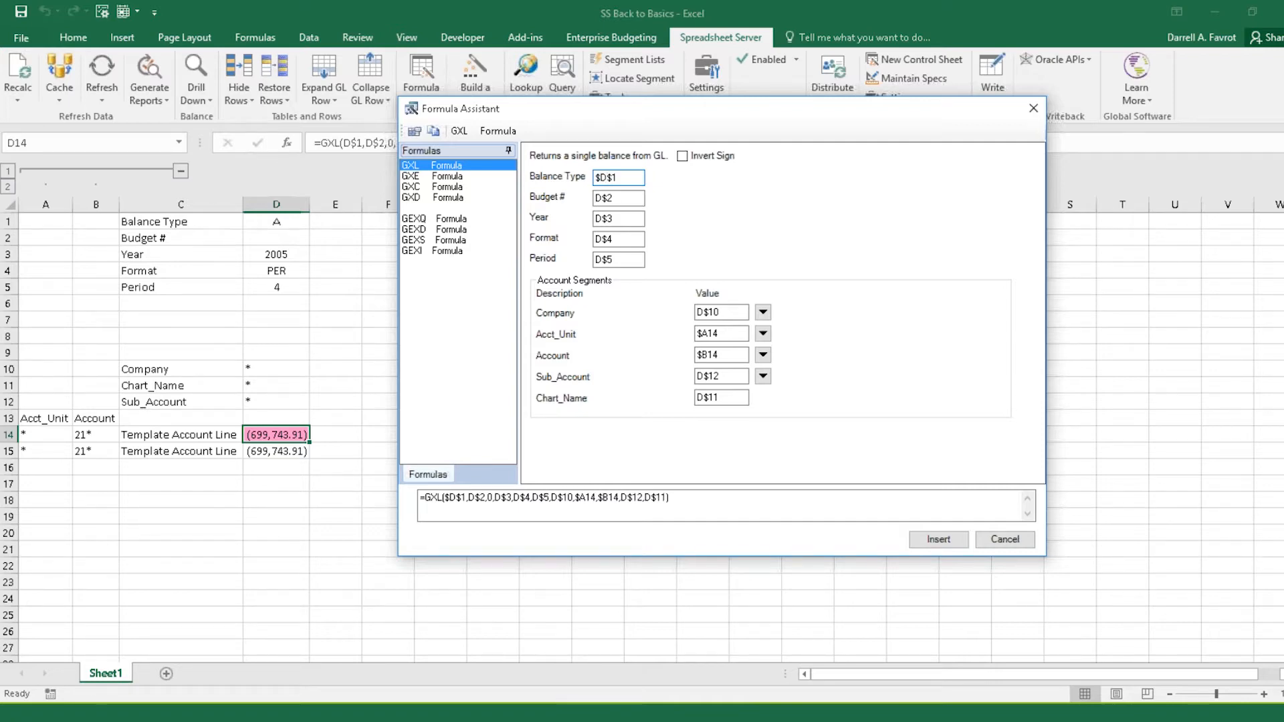
click(638, 198)
key(Home)
text($)
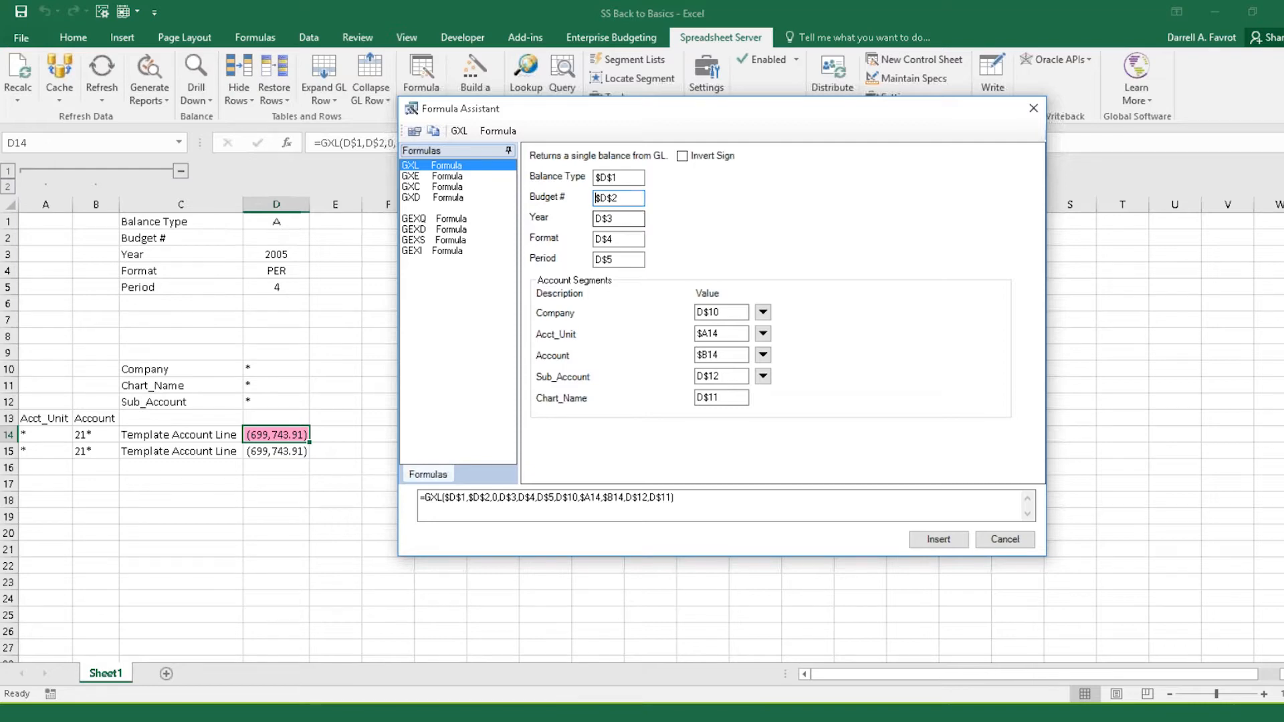
click(610, 219)
key(Home)
text($)
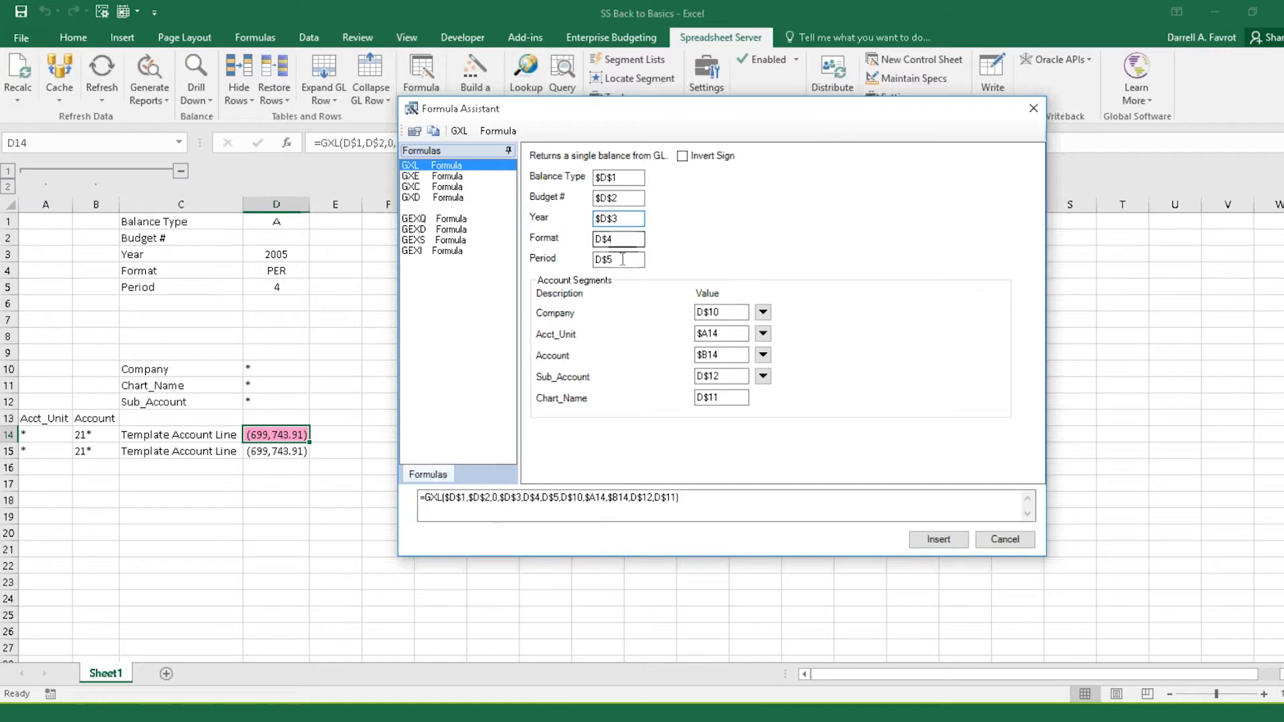
- Set the Company, Sub_Account and Chart_Name references to $D$10, $D$12 and $D$11, and insert the updated formula
click(732, 310)
key(Home)
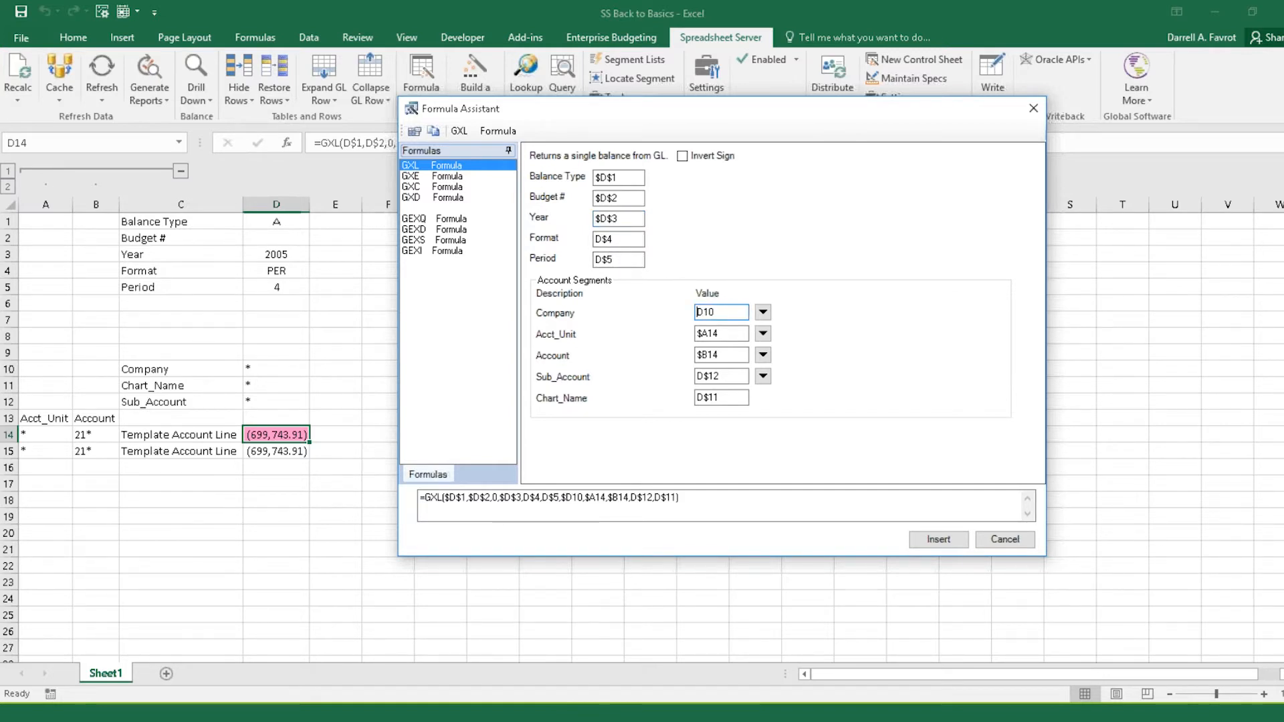
text($D$)
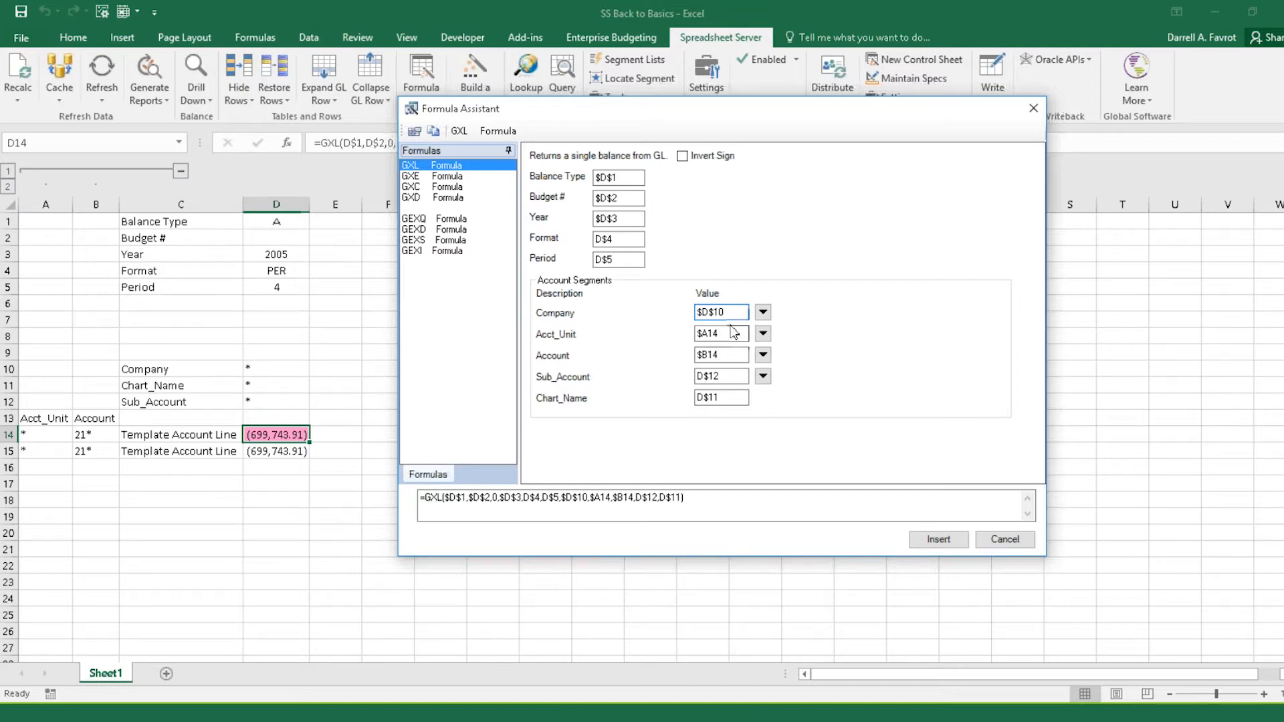
click(729, 376)
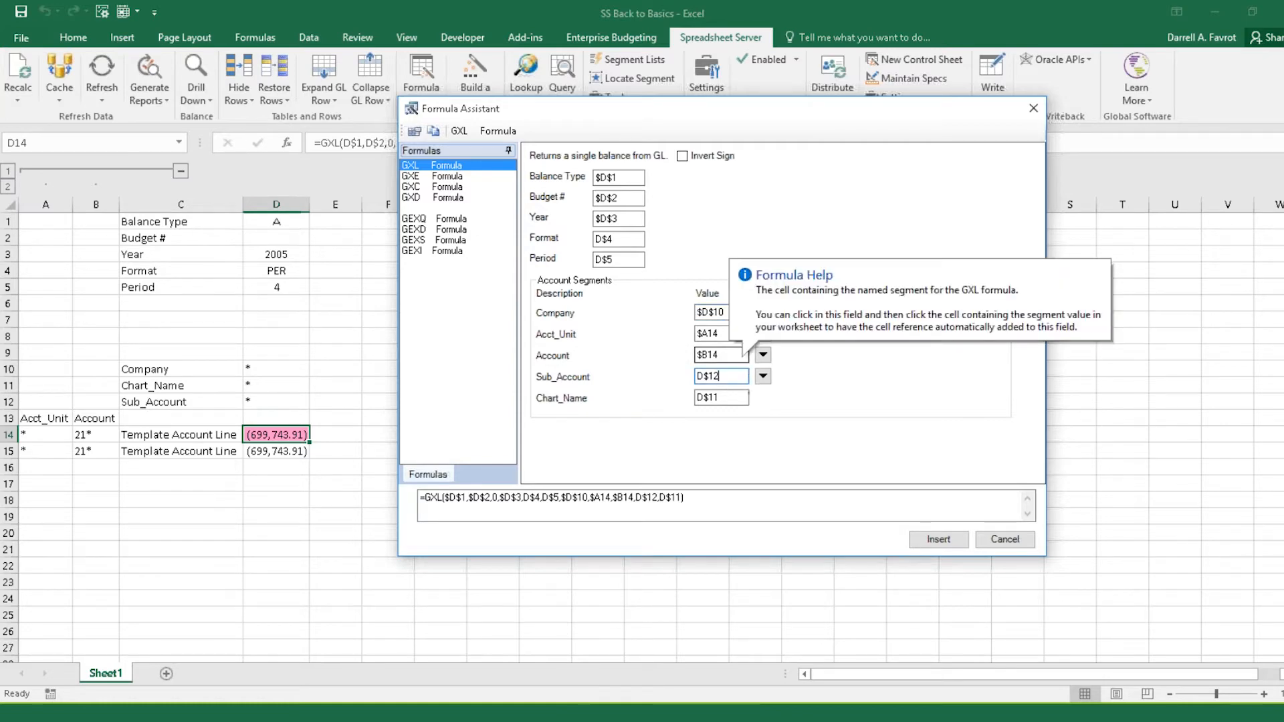
key(Home)
text($)
click(726, 399)
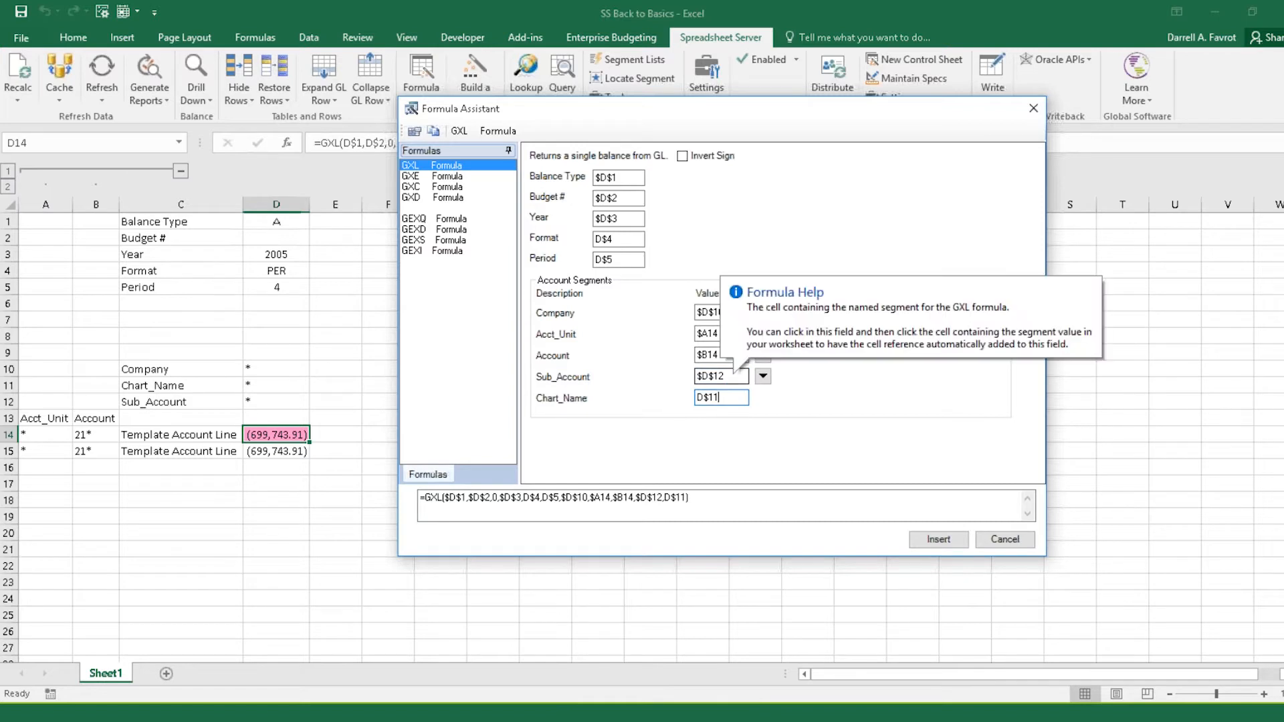
key(Home)
text($)
click(938, 538)
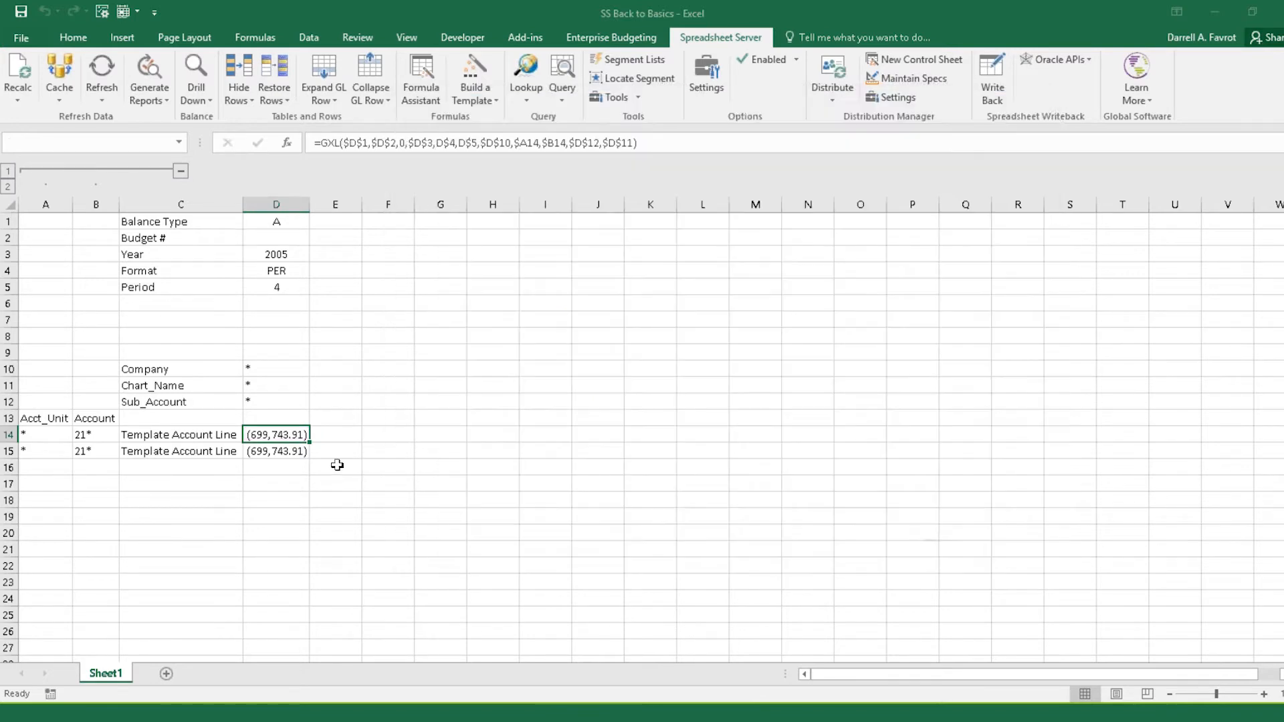
- Copy the updated GXL formula from D14 to D15 and check which cells the copy references
drag(309, 462, 289, 453)
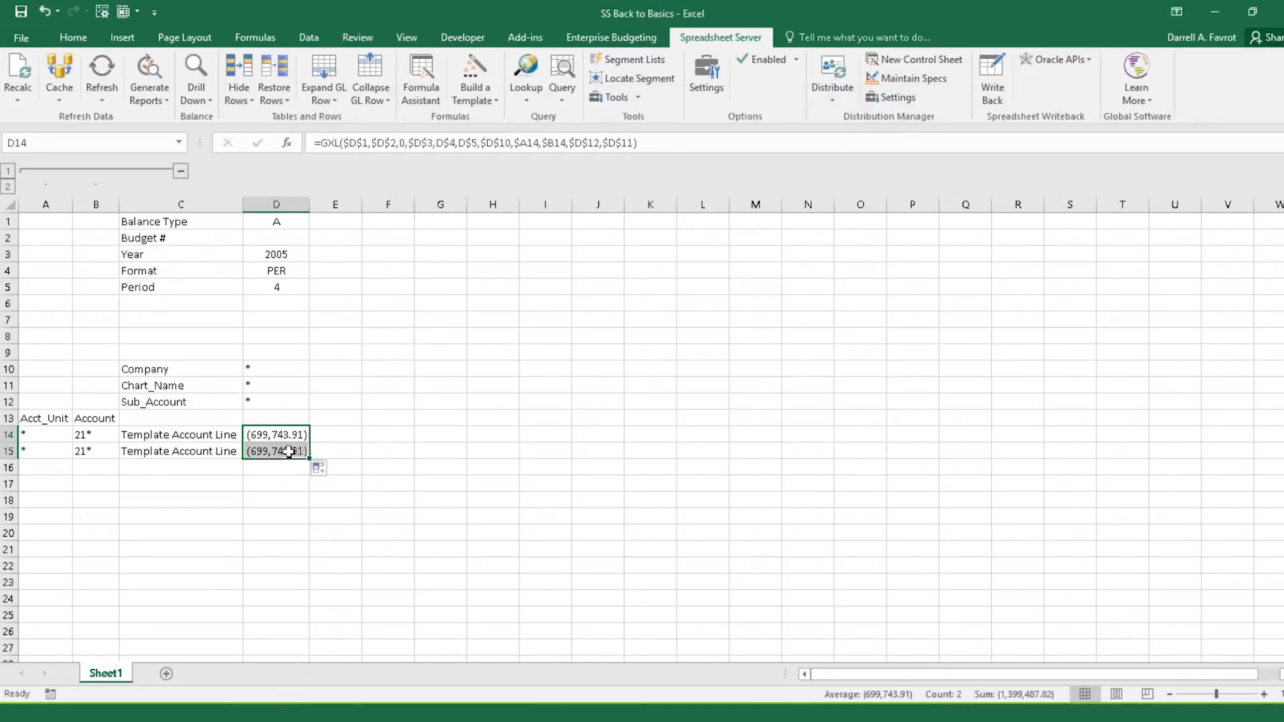
click(716, 139)
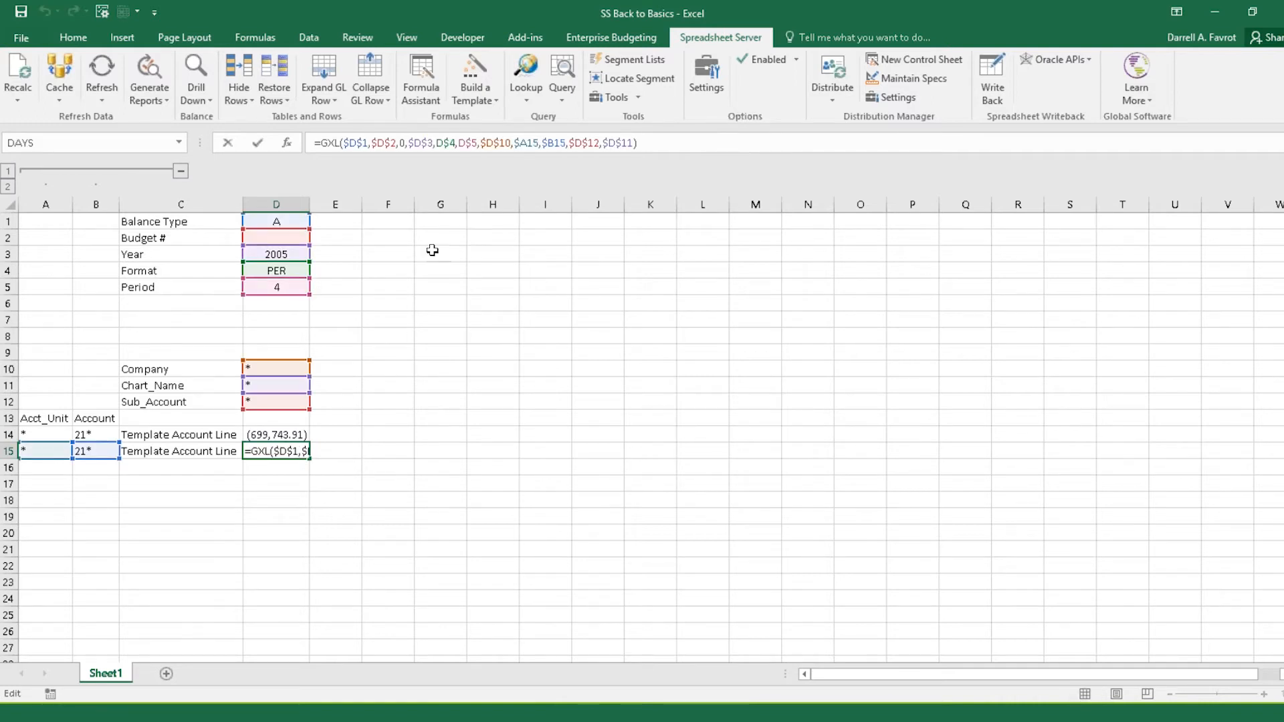
key(Escape)
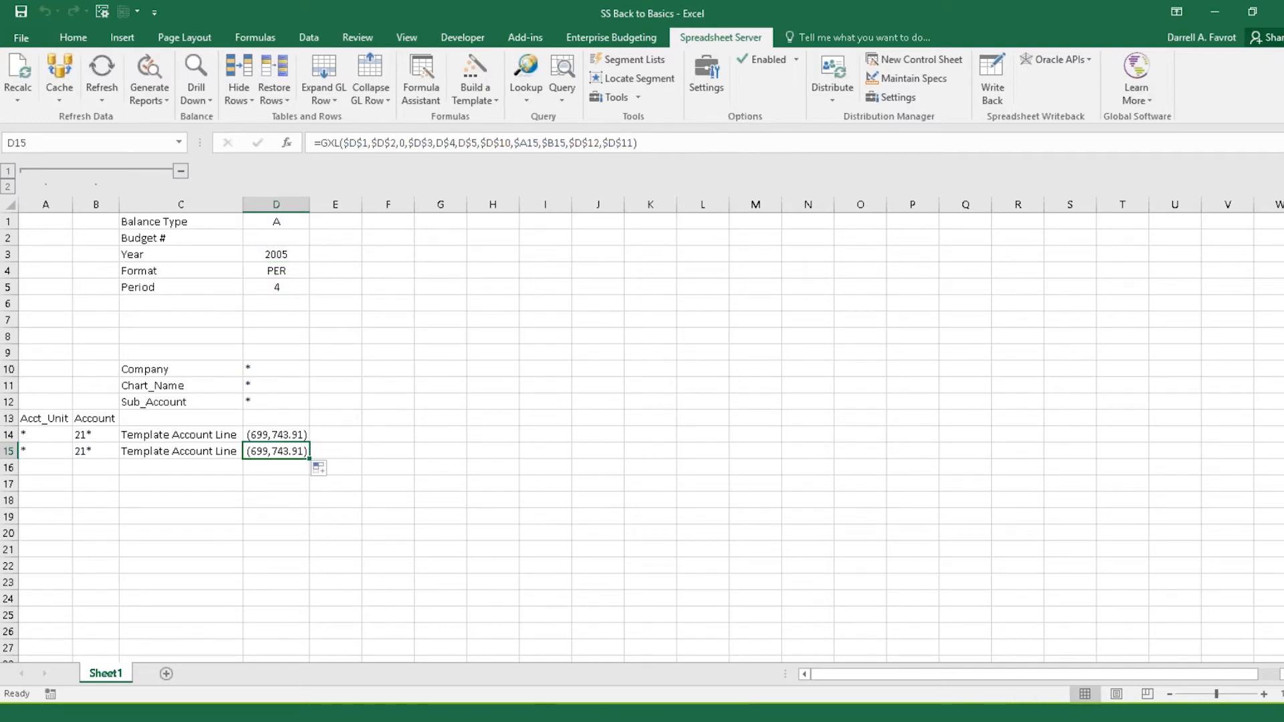
- Enter the format per in E4 and the period 5 in E5 for a second balance column
click(335, 267)
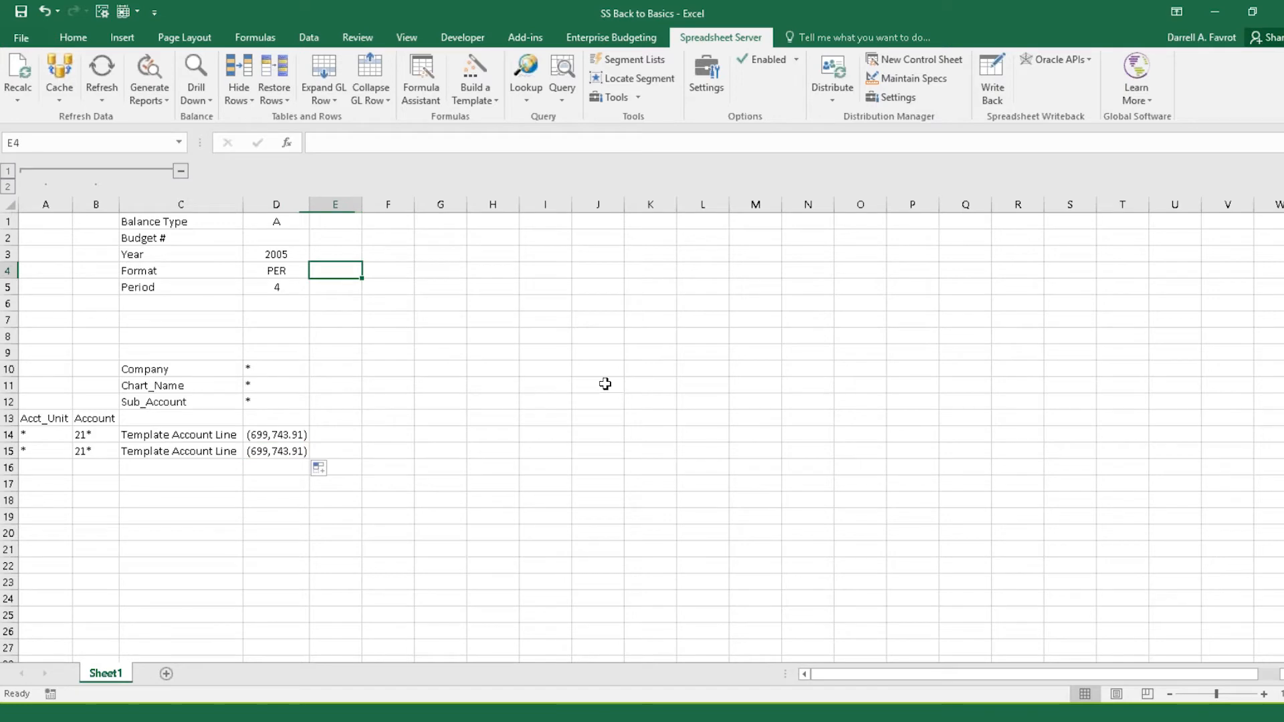
text(per)
key(Return)
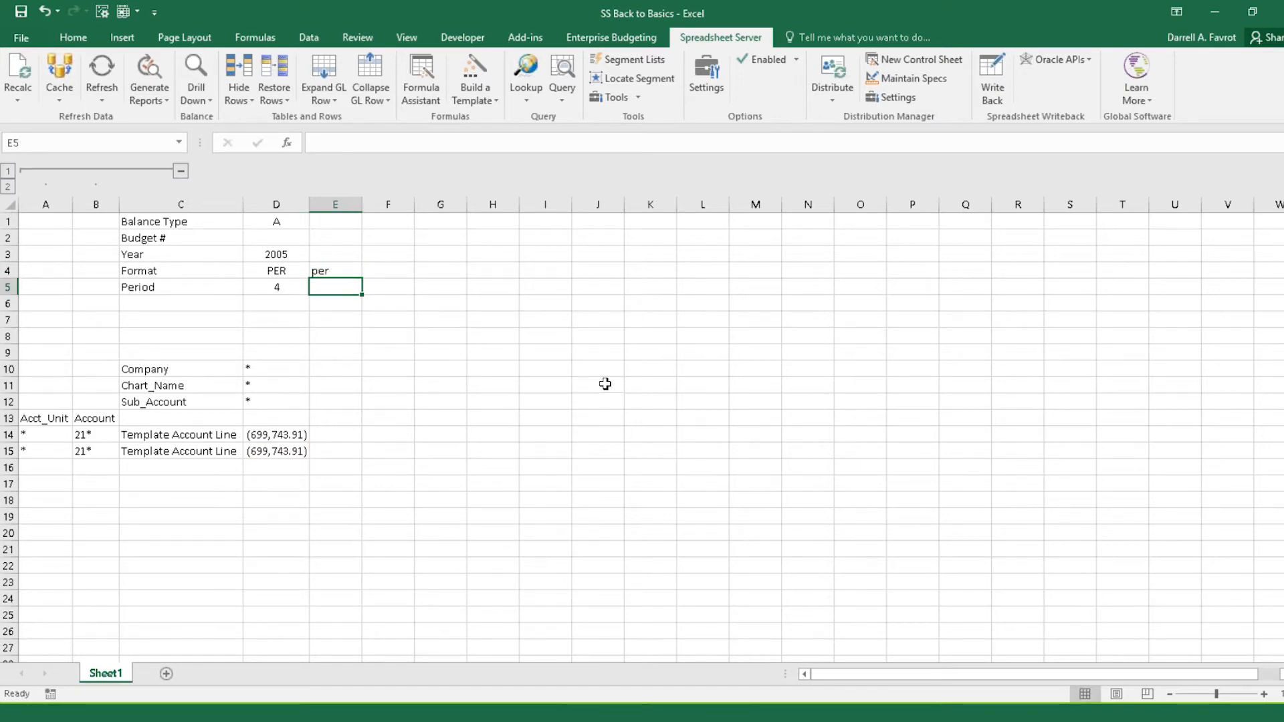
text(5)
key(Return)
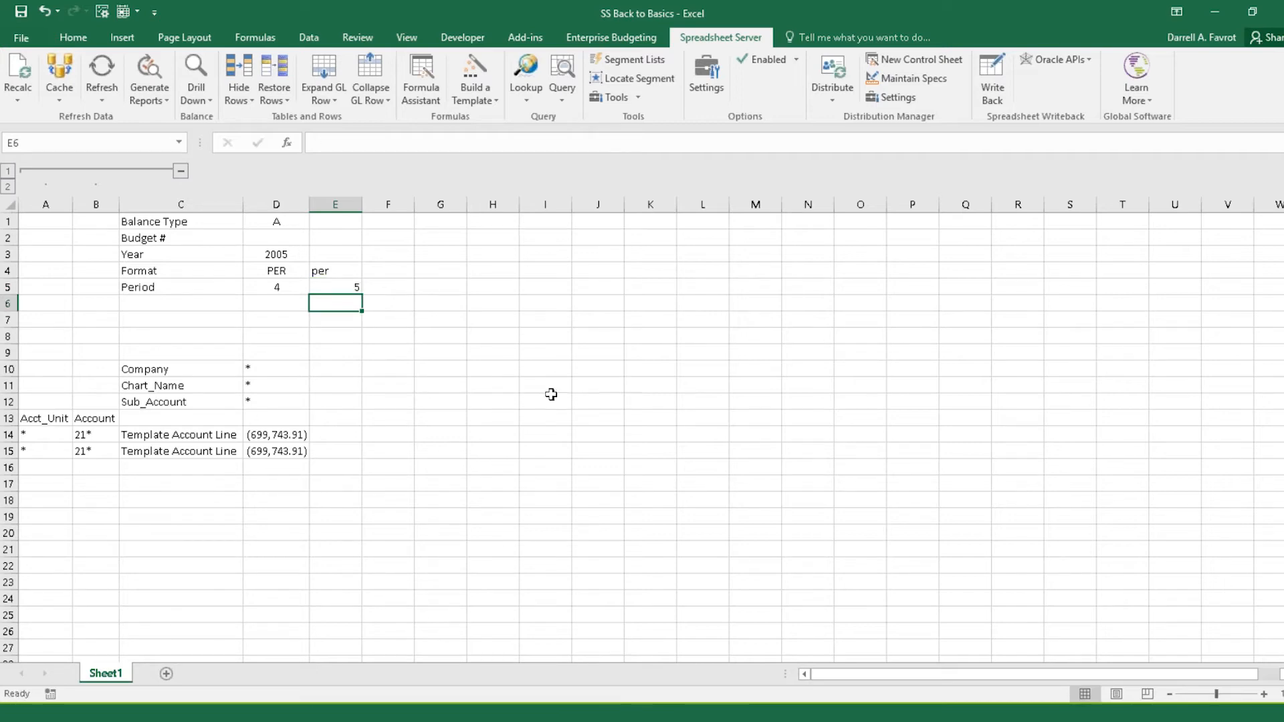
- Copy the GXL formulas in D14:D15 across to column E and fit the column width to its contents
drag(298, 438, 363, 444)
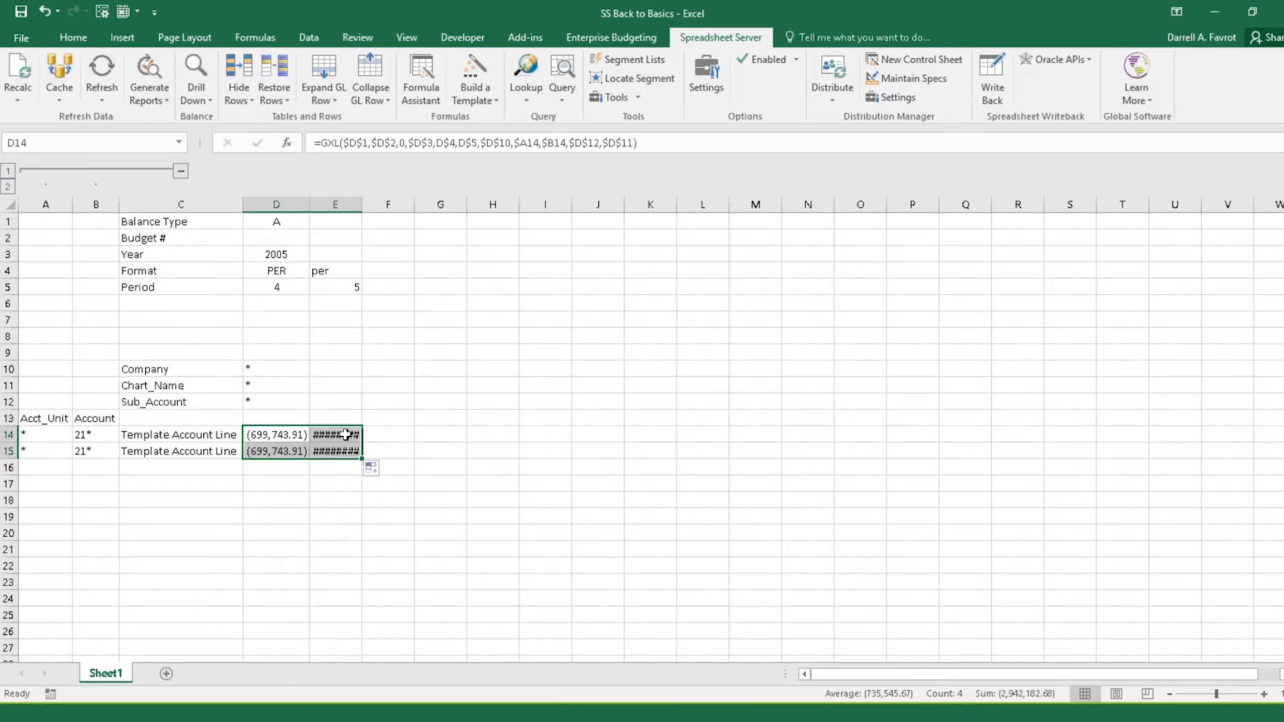
double_click(361, 204)
- Inspect which cells the copied GXL formula in E14 references
click(364, 434)
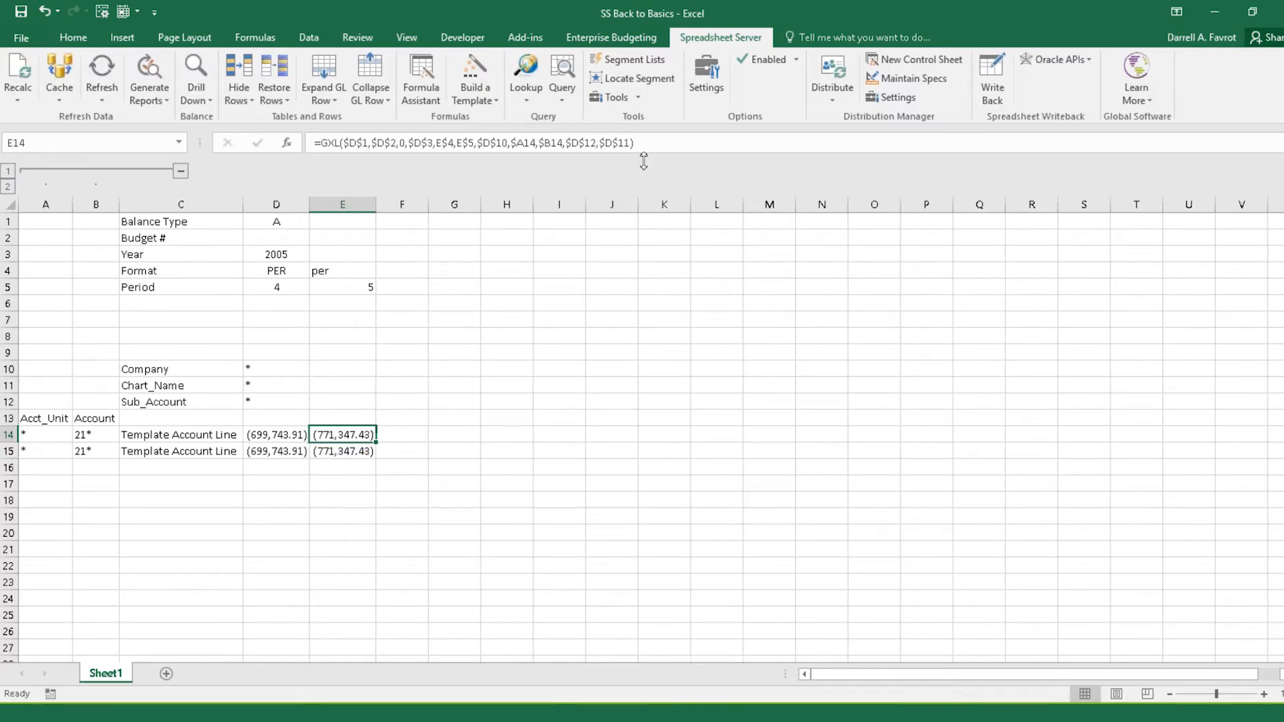
click(657, 146)
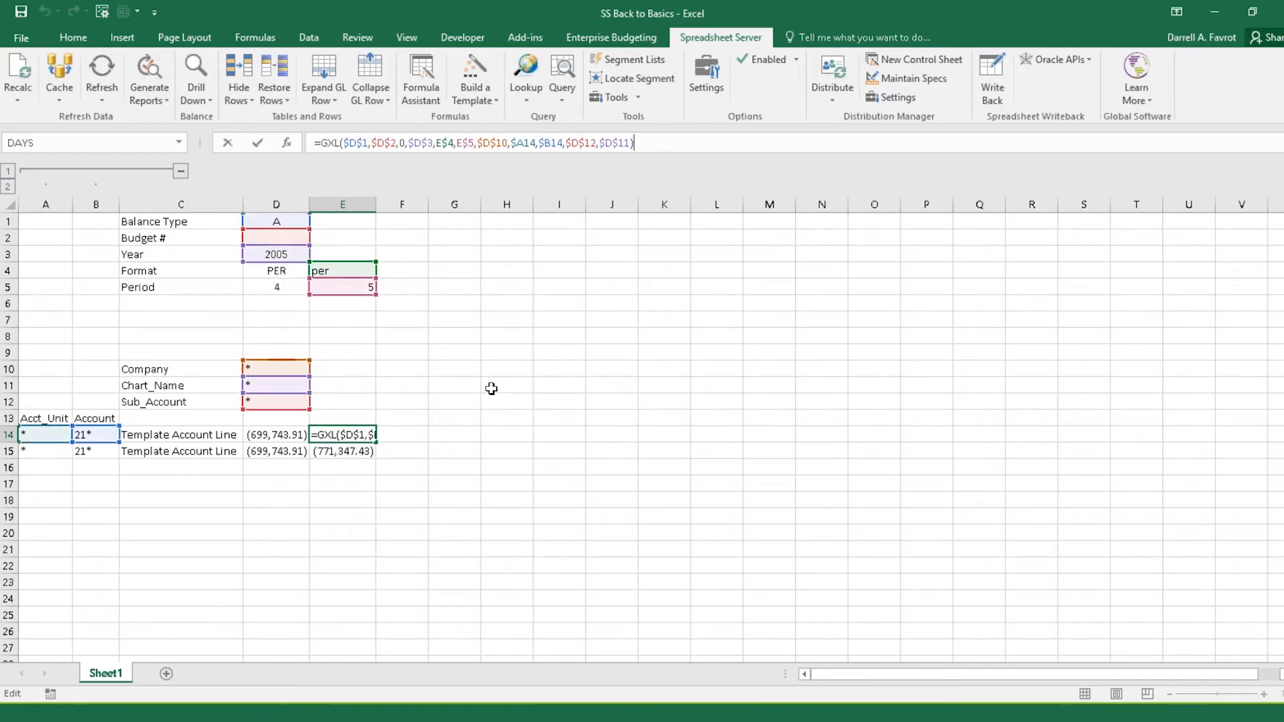
key(Return)
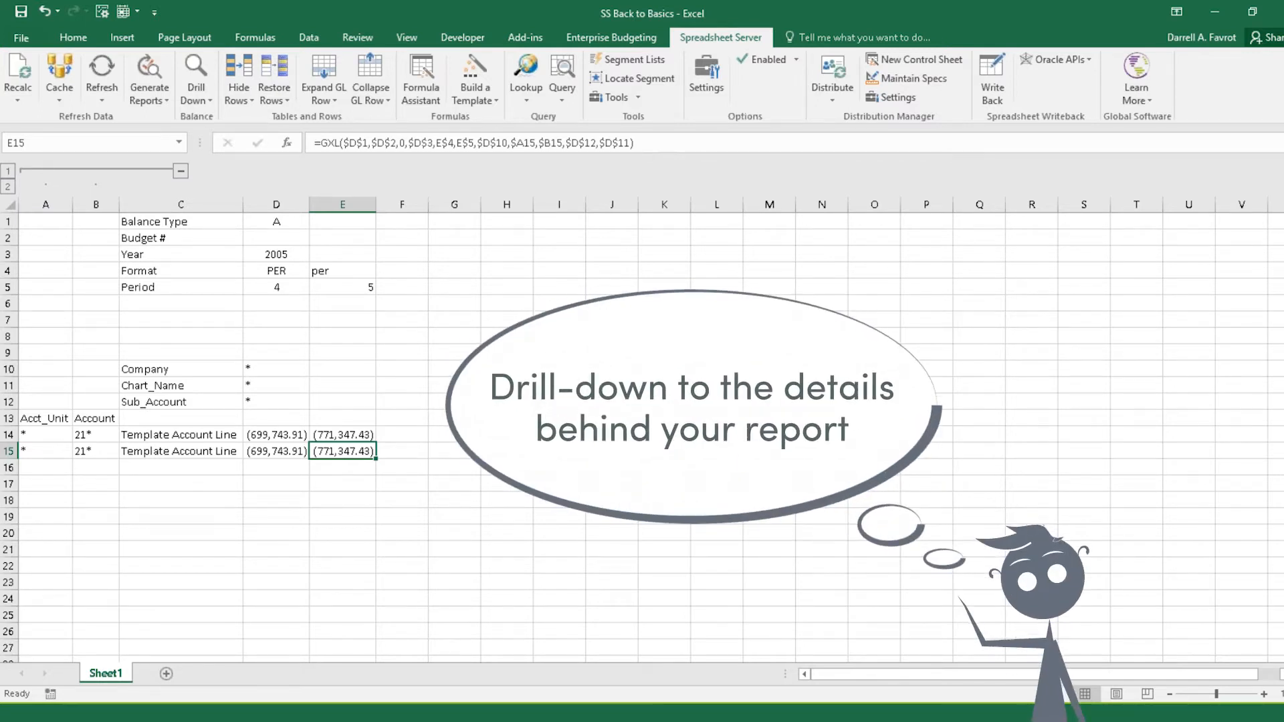
- Drill down into the account balances behind D14 and move the results window clear of the template cells
click(277, 432)
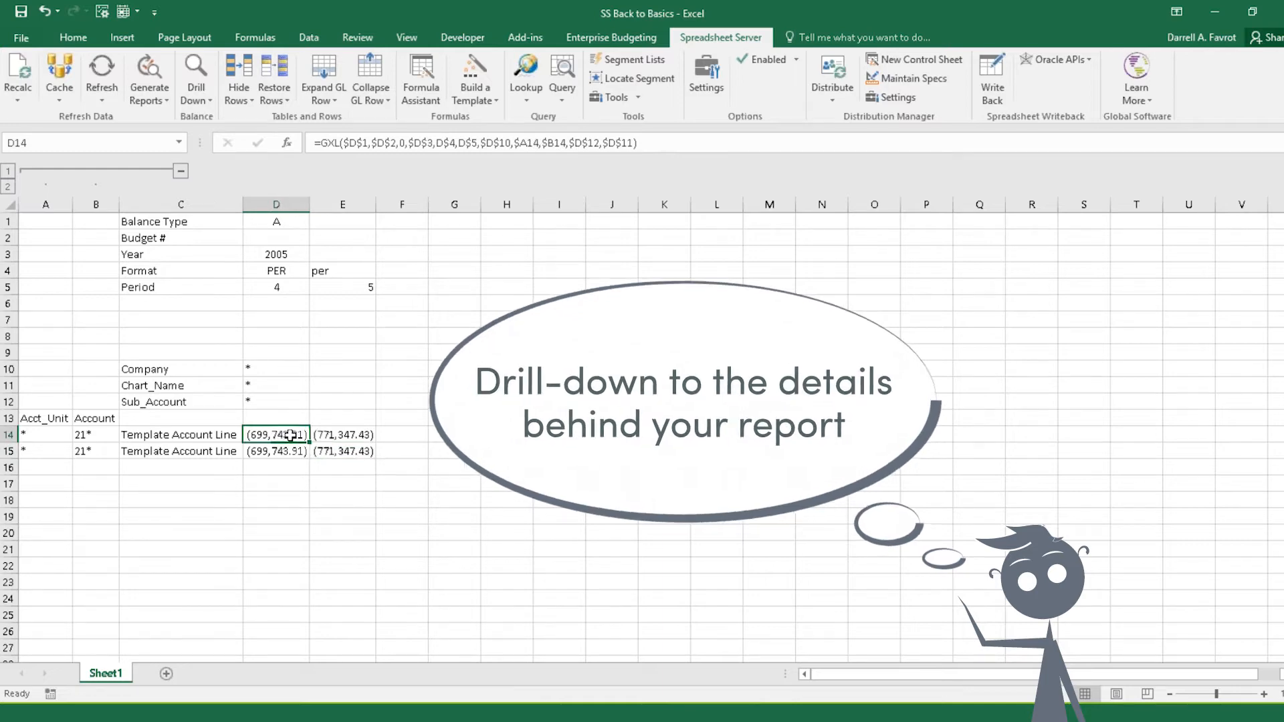
click(196, 75)
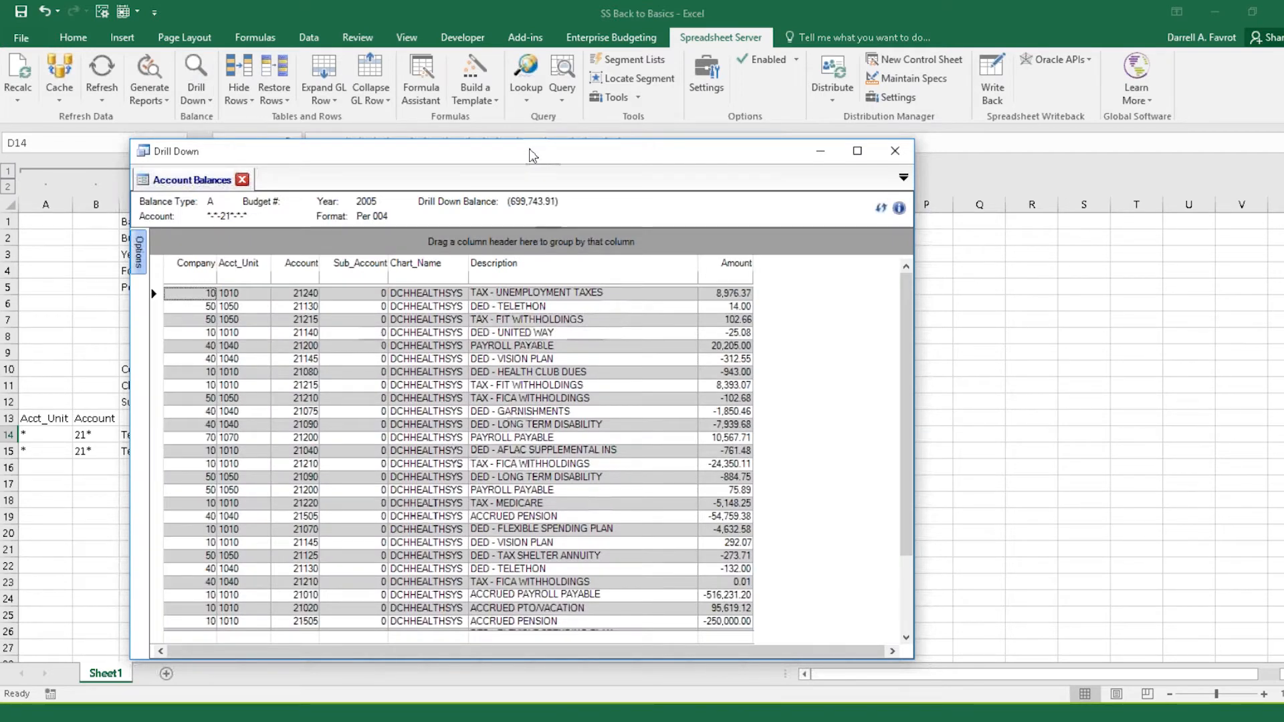
drag(528, 149, 756, 86)
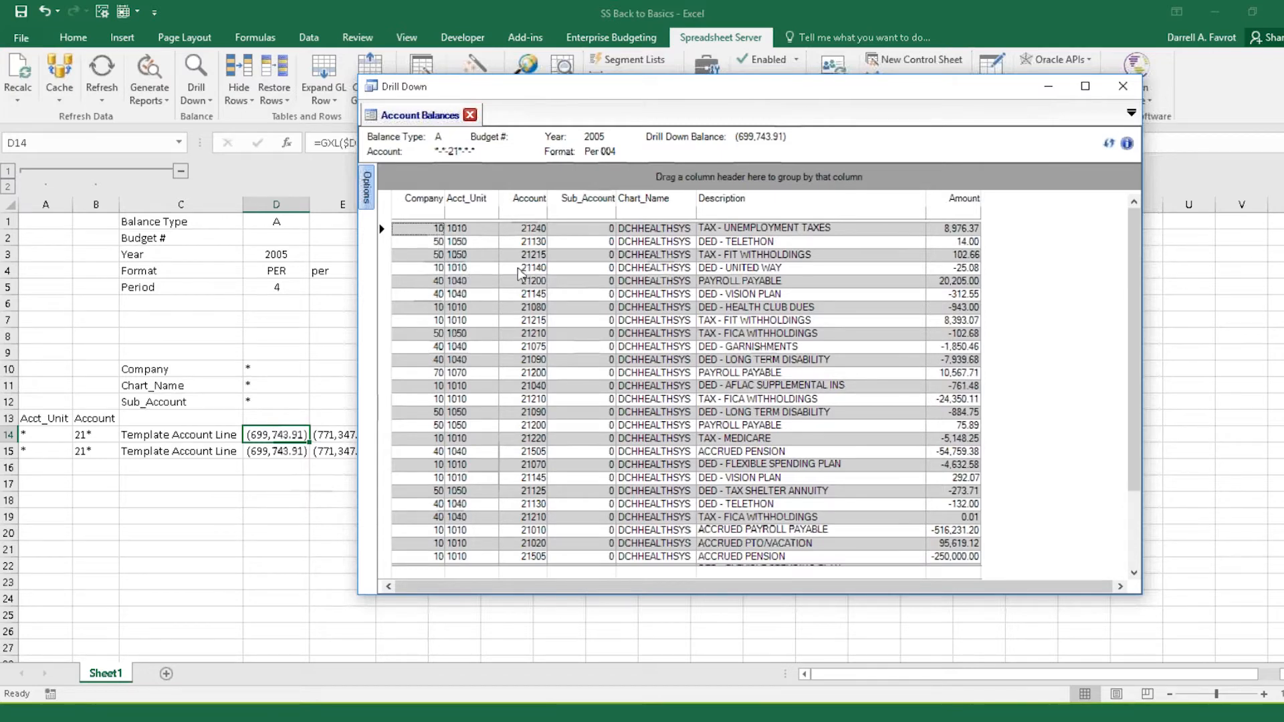
- Sort the drill-down balances by Company in descending order and filter them to company 40
click(421, 197)
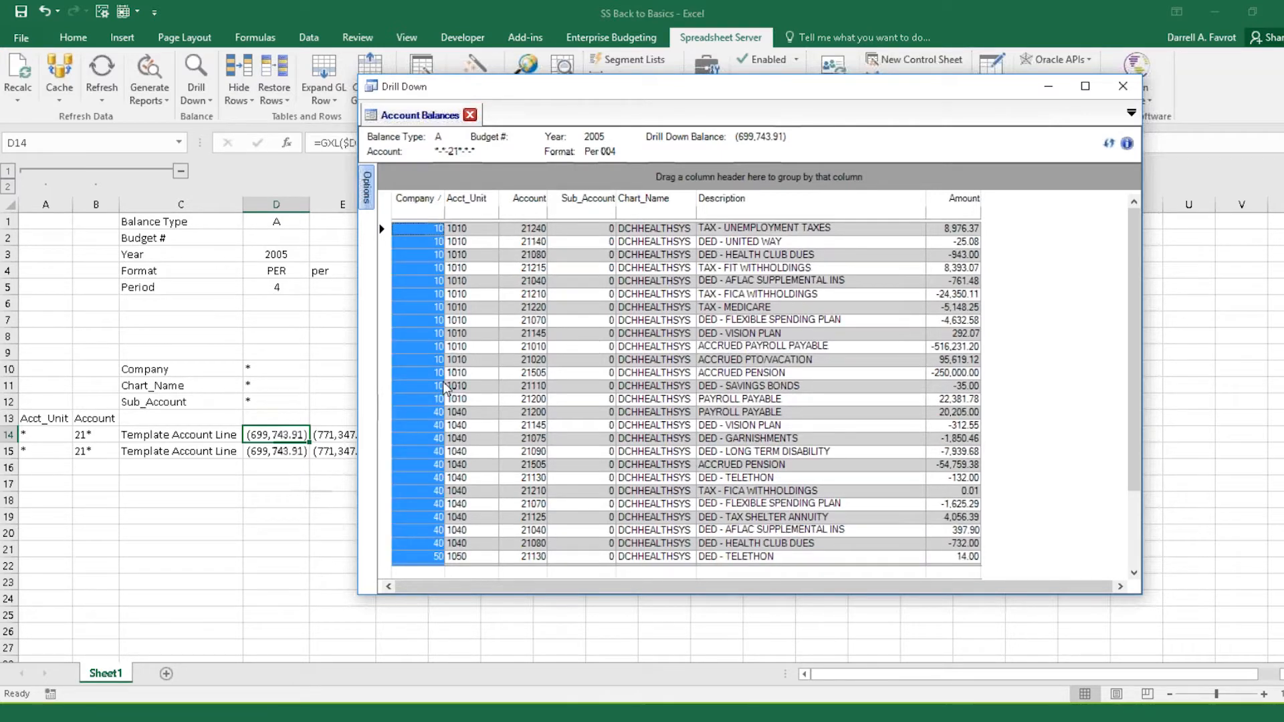
click(420, 198)
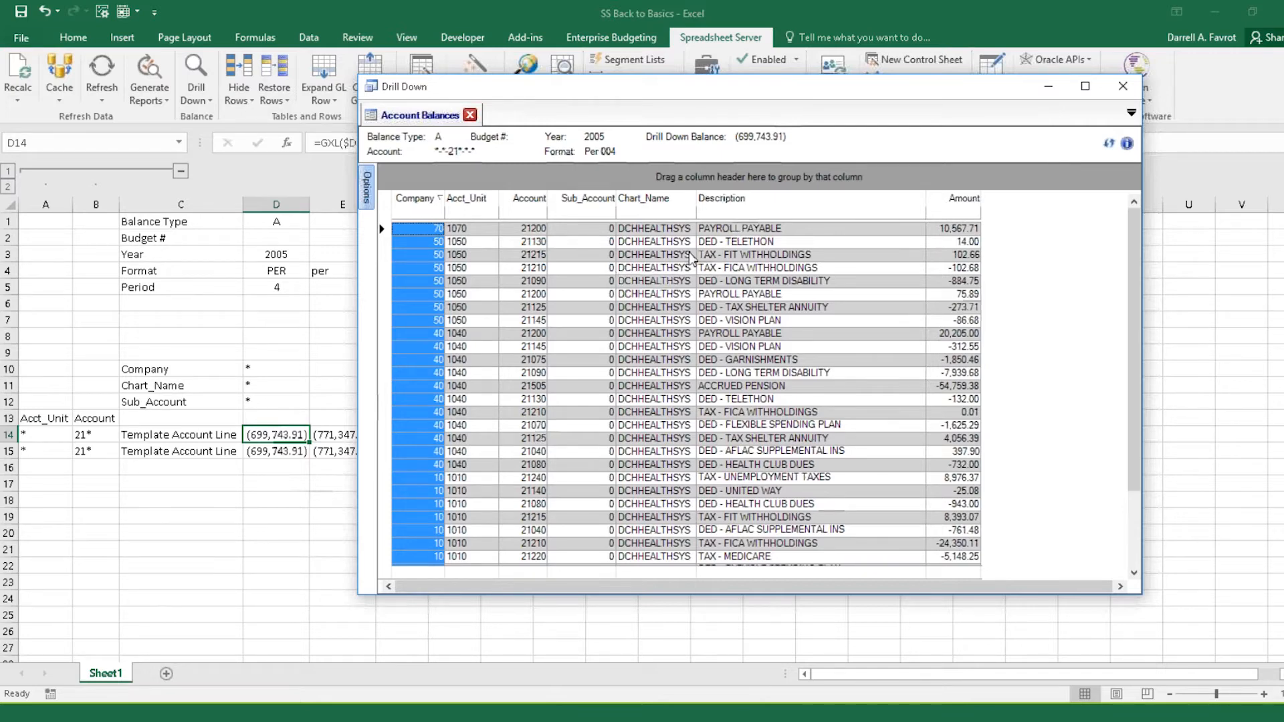
click(428, 214)
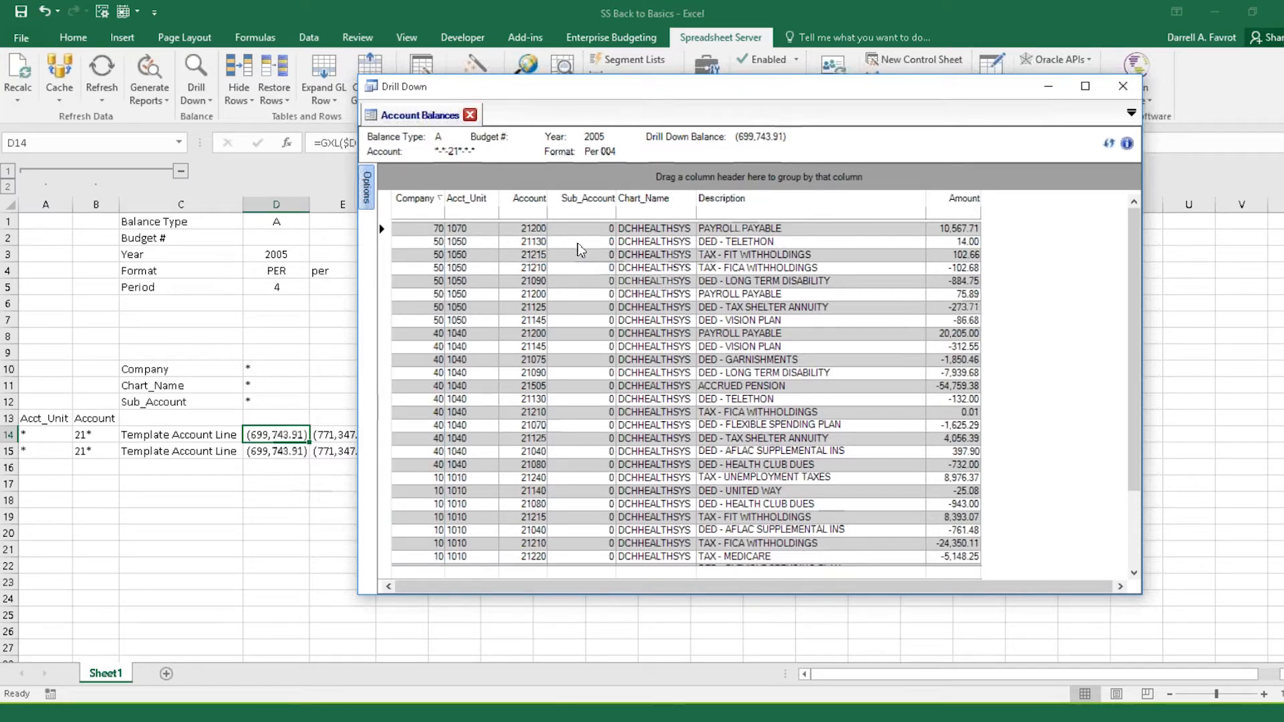
text(40)
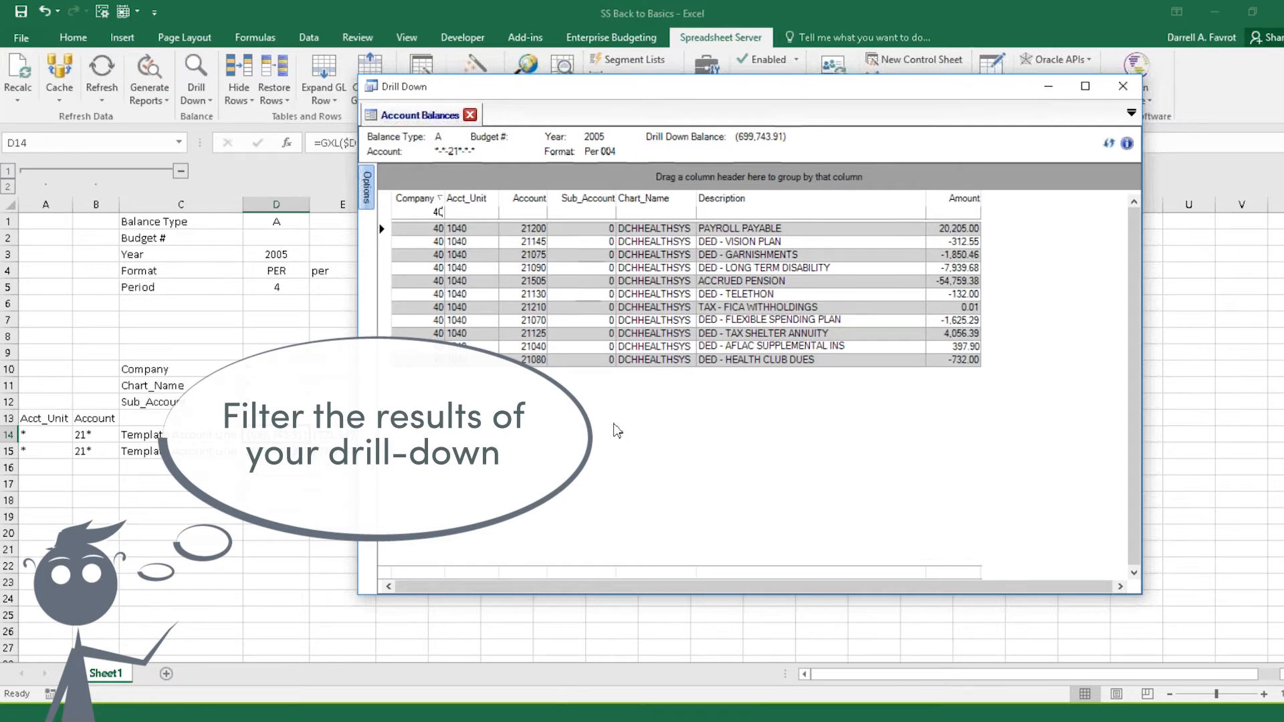
- Clear the Company filter and filter the drill-down balances to Acct_Unit 1050
key(BackSpace)
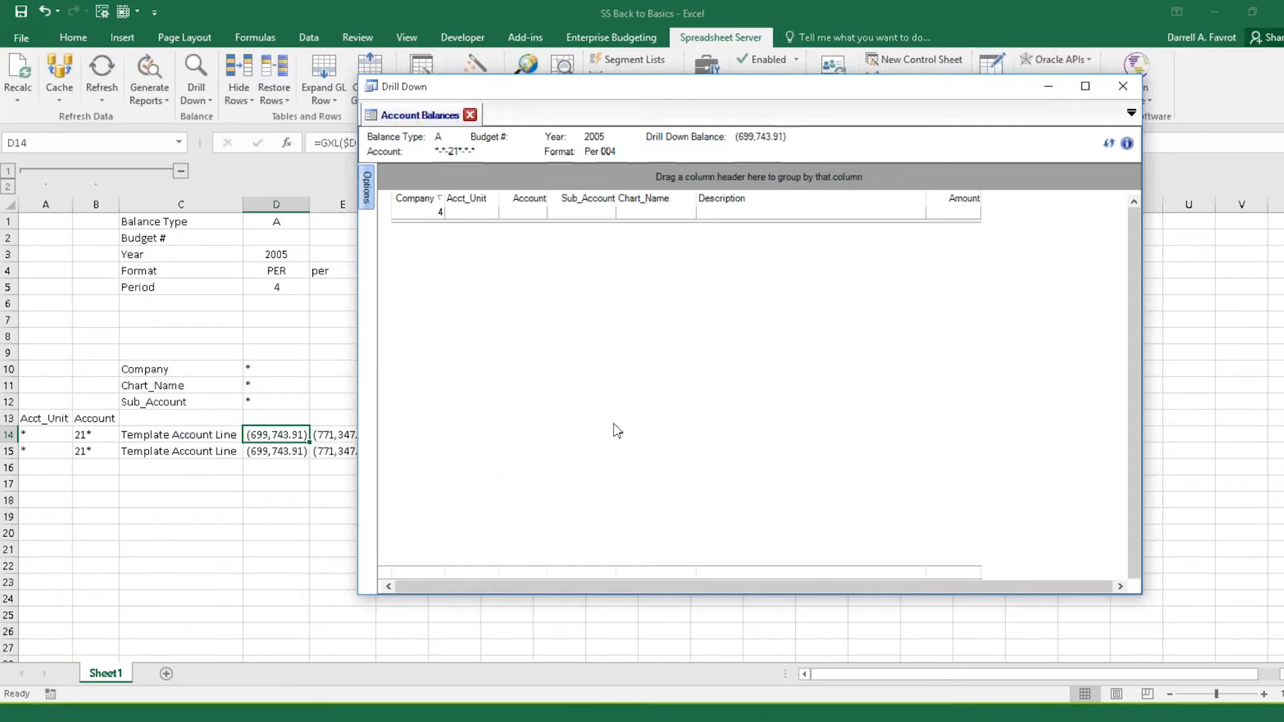
key(BackSpace)
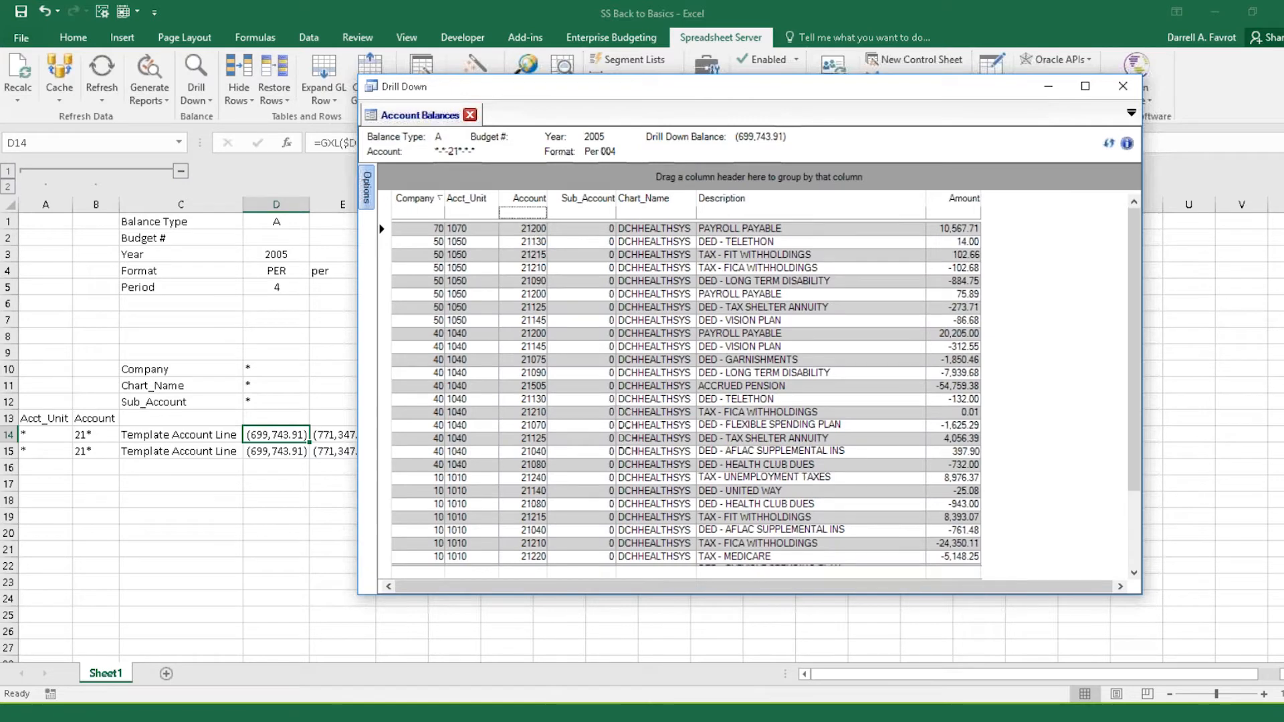
click(491, 212)
text(1050)
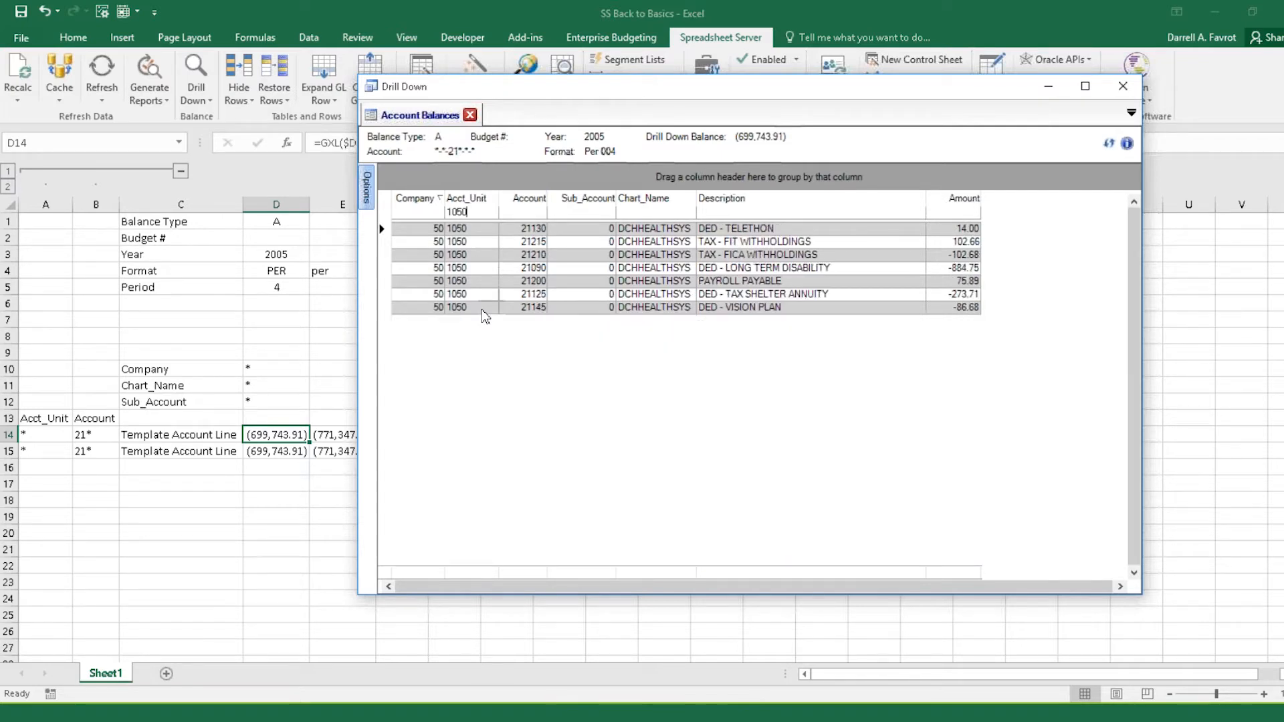
- Clear the Acct_Unit filter and group the balances by Company, expanding companies 70 and 50
key(BackSpace)
key(BackSpace)
key(BackSpace)
key(BackSpace)
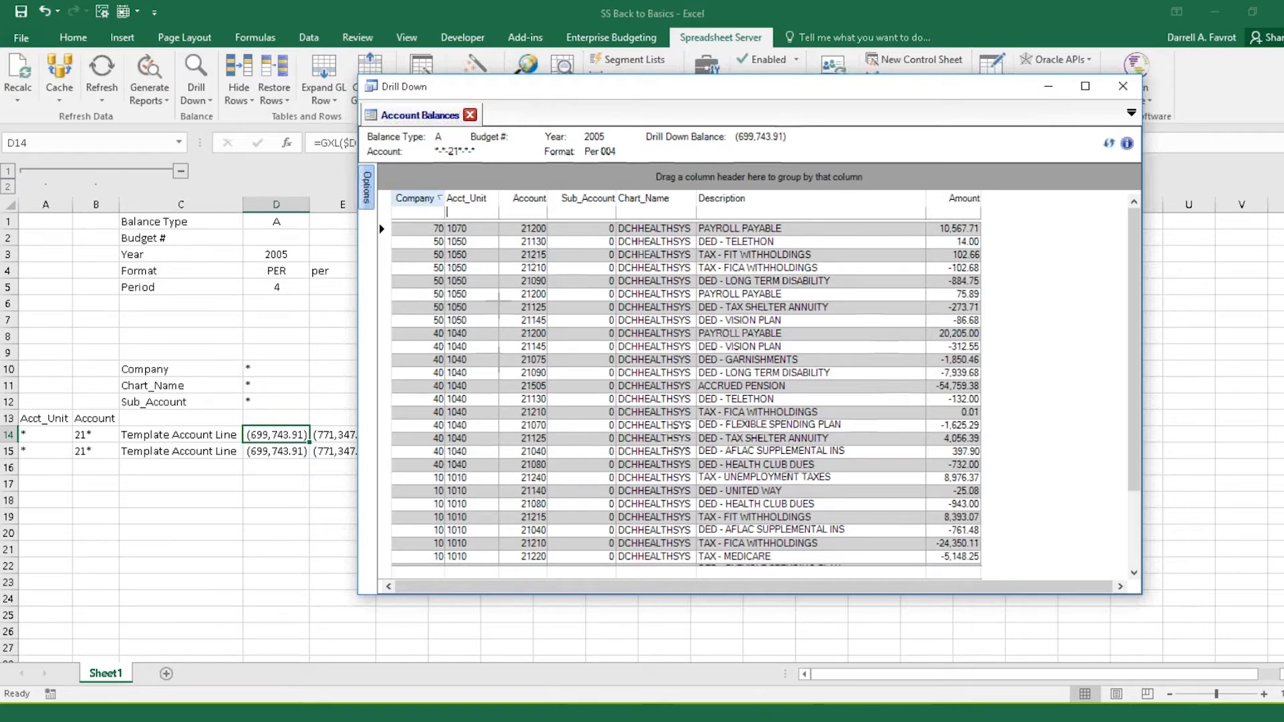
drag(418, 198, 421, 178)
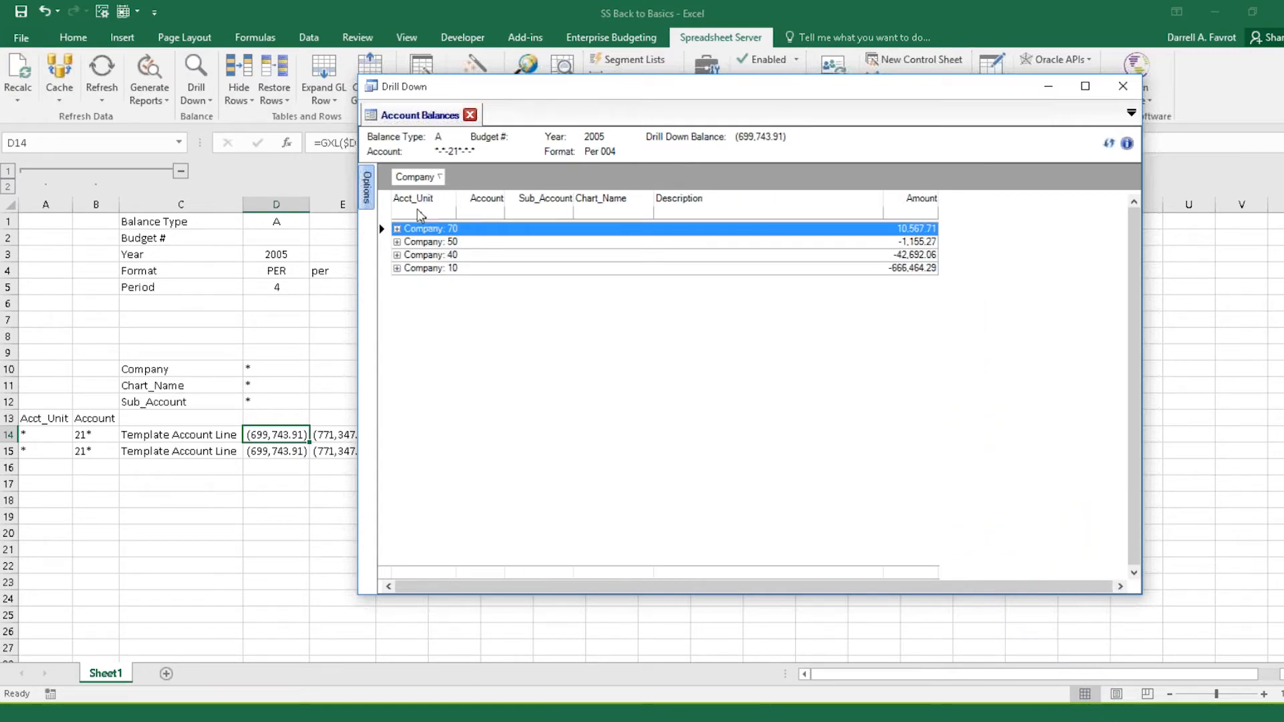
click(396, 229)
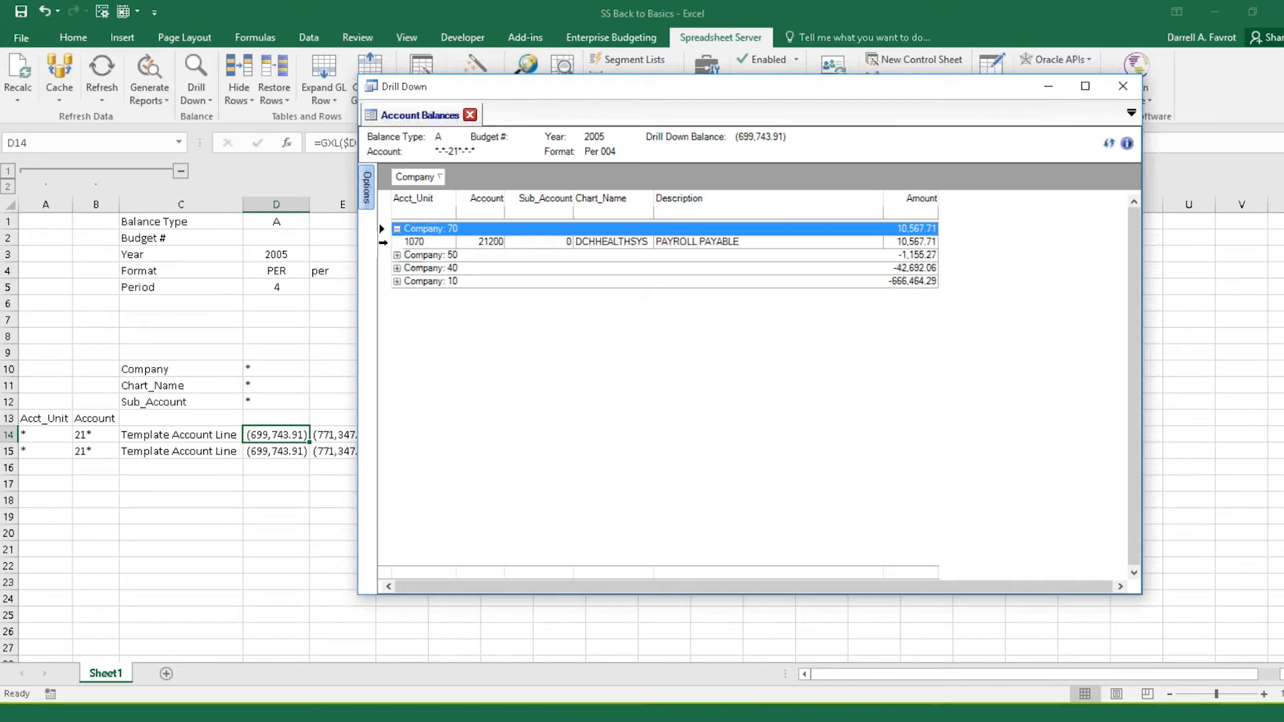
click(396, 254)
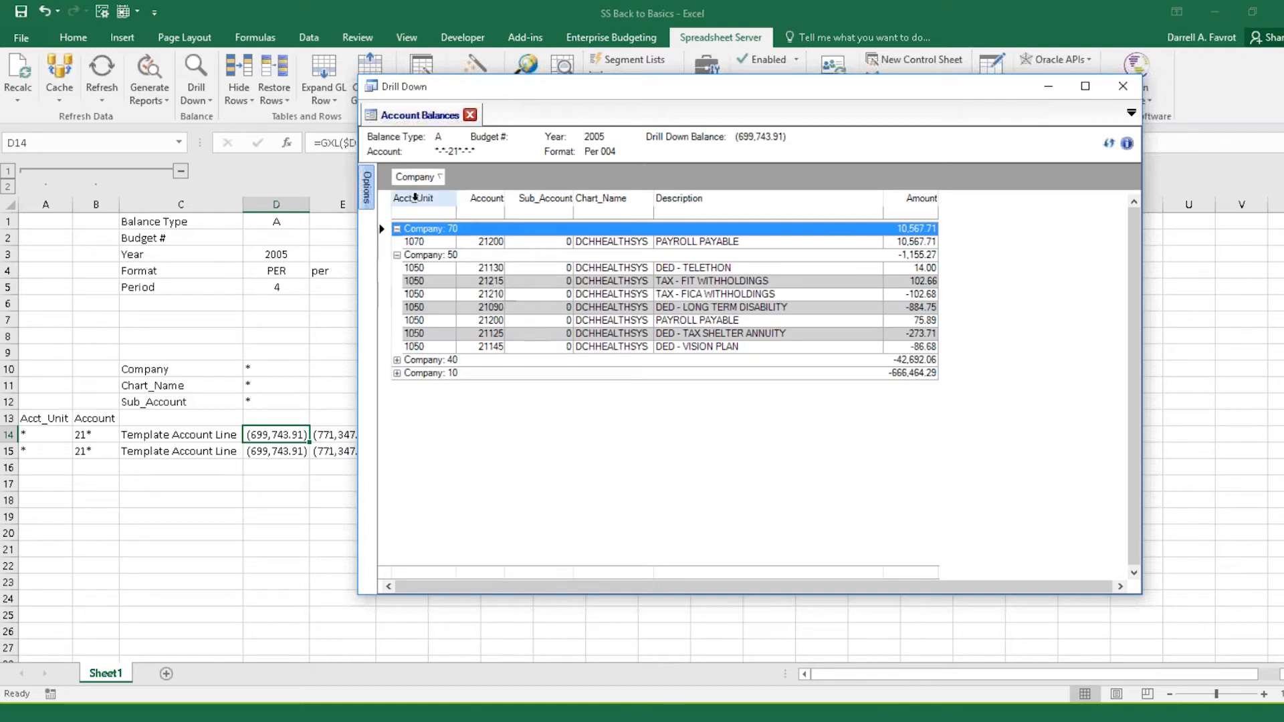
- Nest a second grouping by Acct_Unit under Company, expand units 1070 and 1050, and close the drill-down window
drag(415, 197, 500, 187)
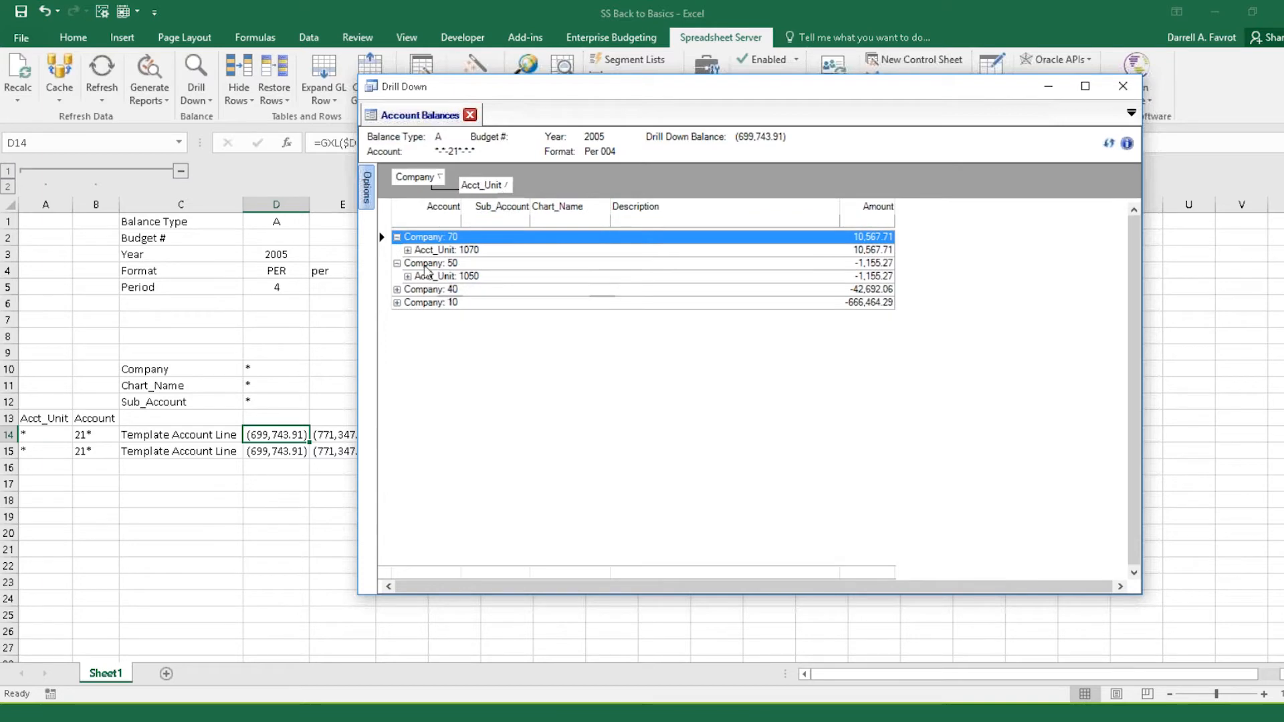
click(407, 250)
click(407, 288)
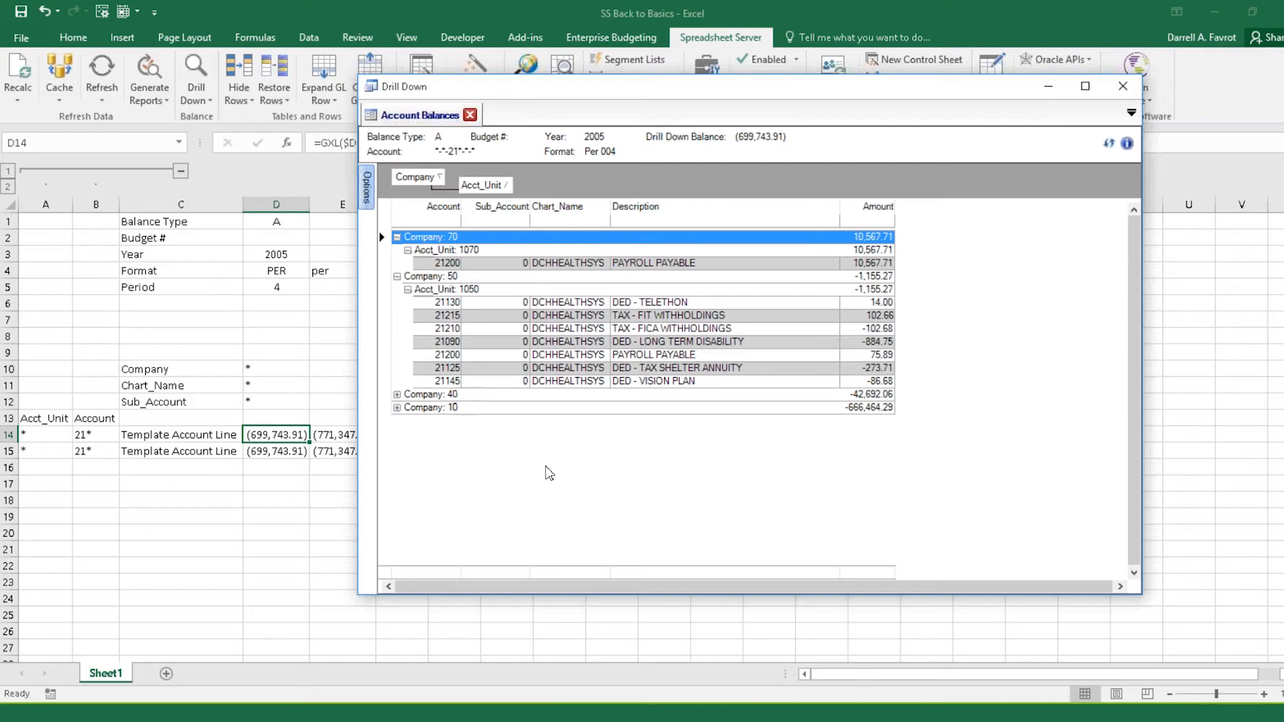
click(1123, 88)
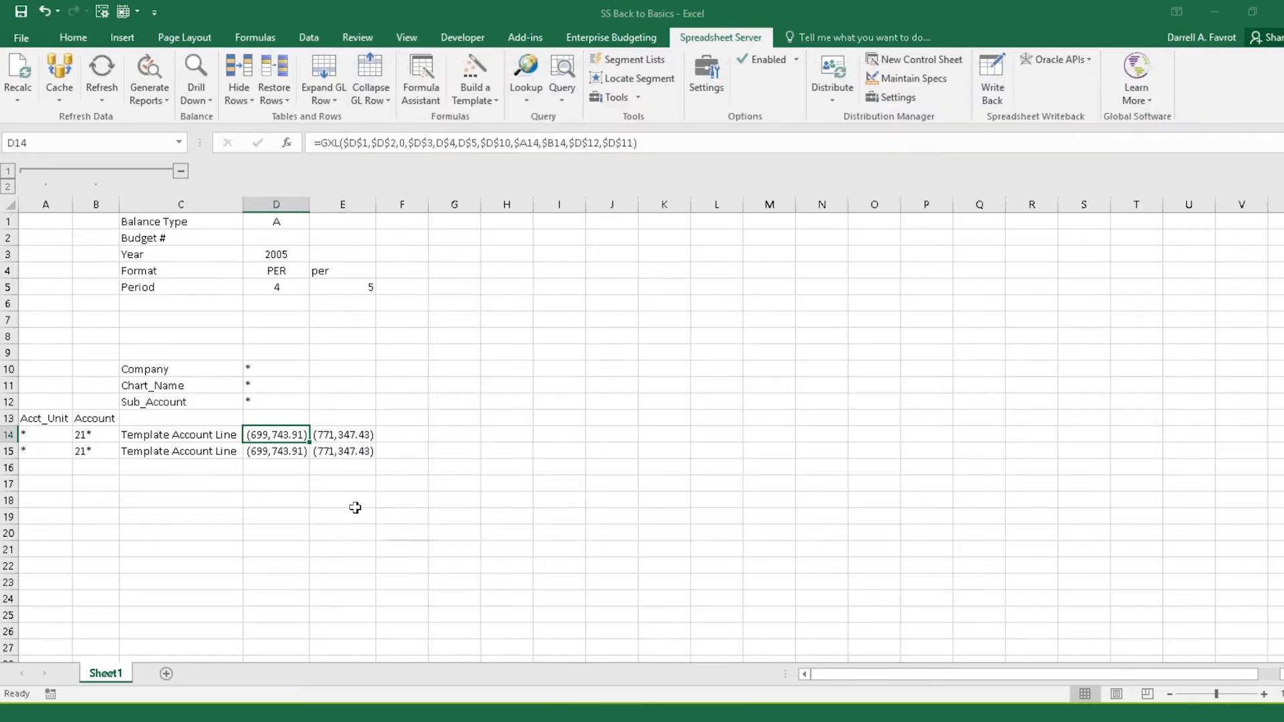
- Drill down into D15 and copy all of its account balances with headings to the clipboard
key(Down)
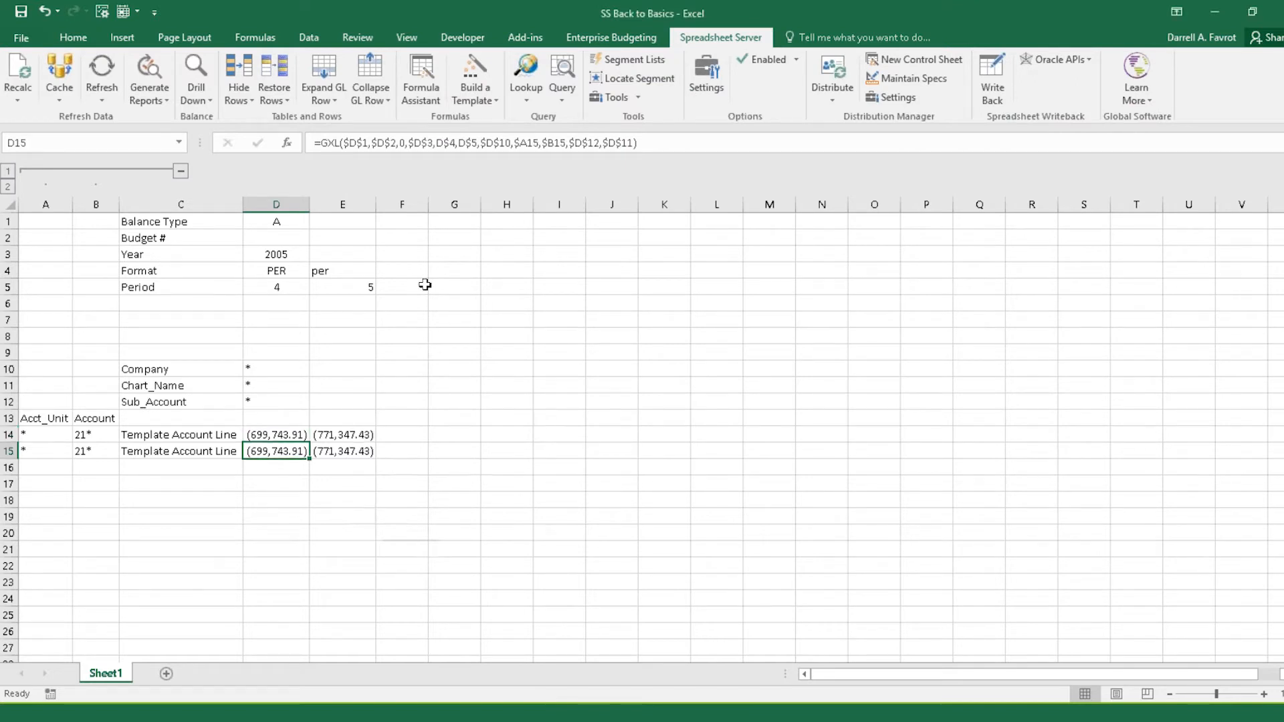
click(195, 77)
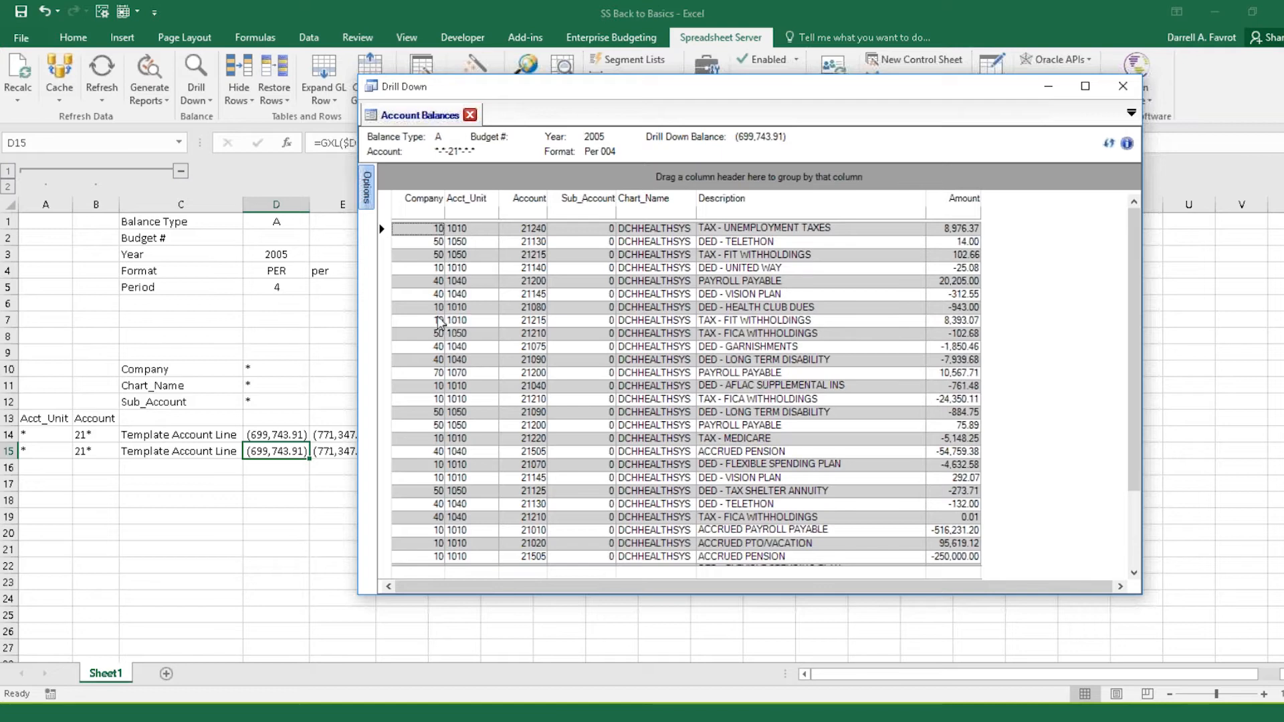
click(383, 229)
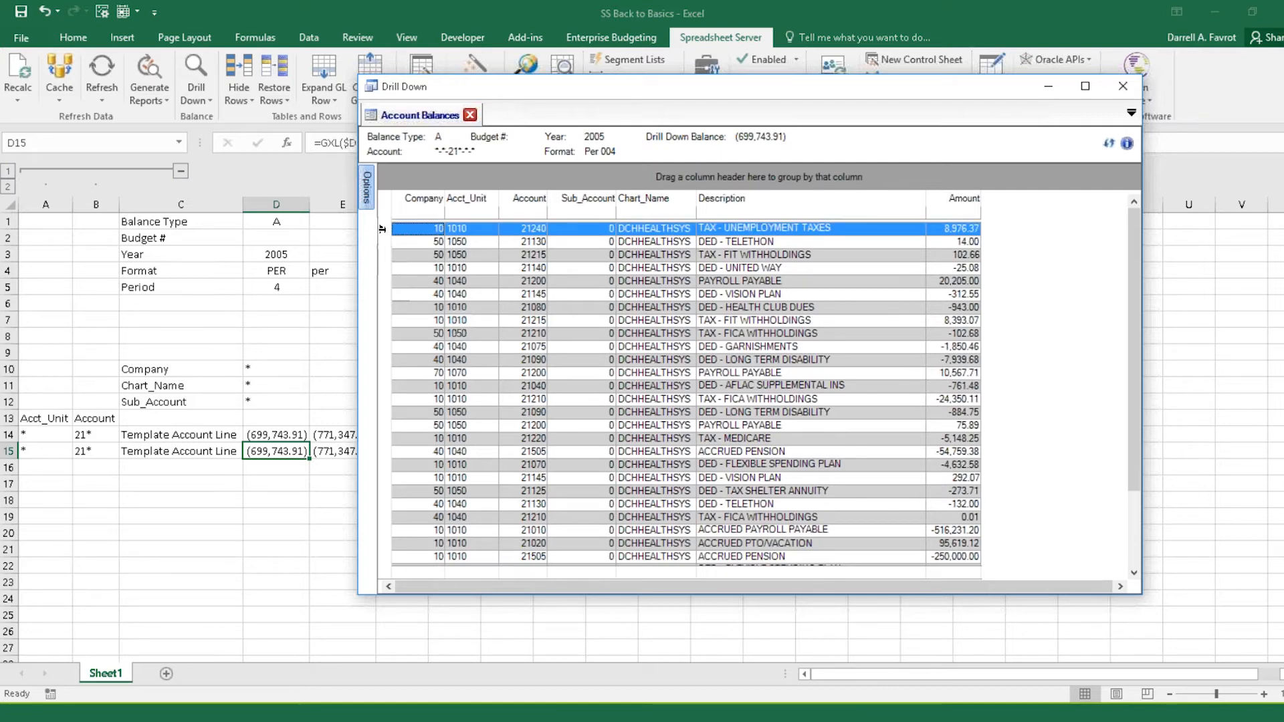
right_click(439, 233)
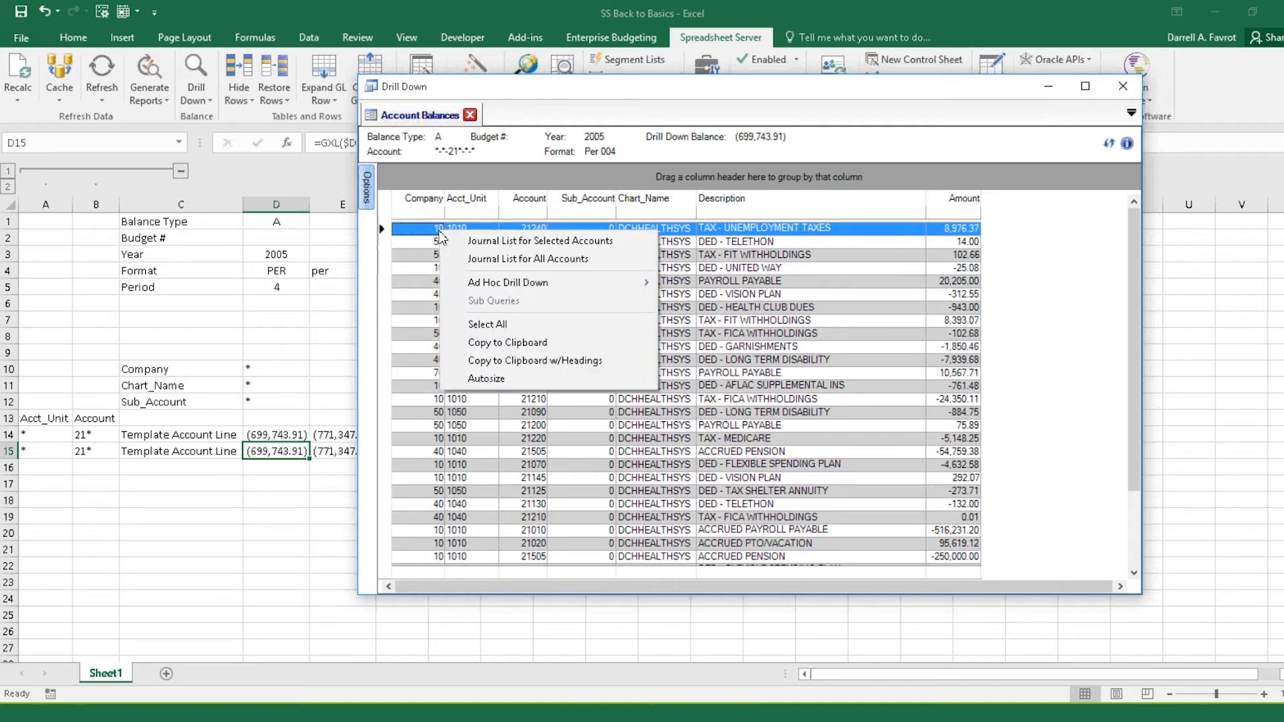
click(469, 327)
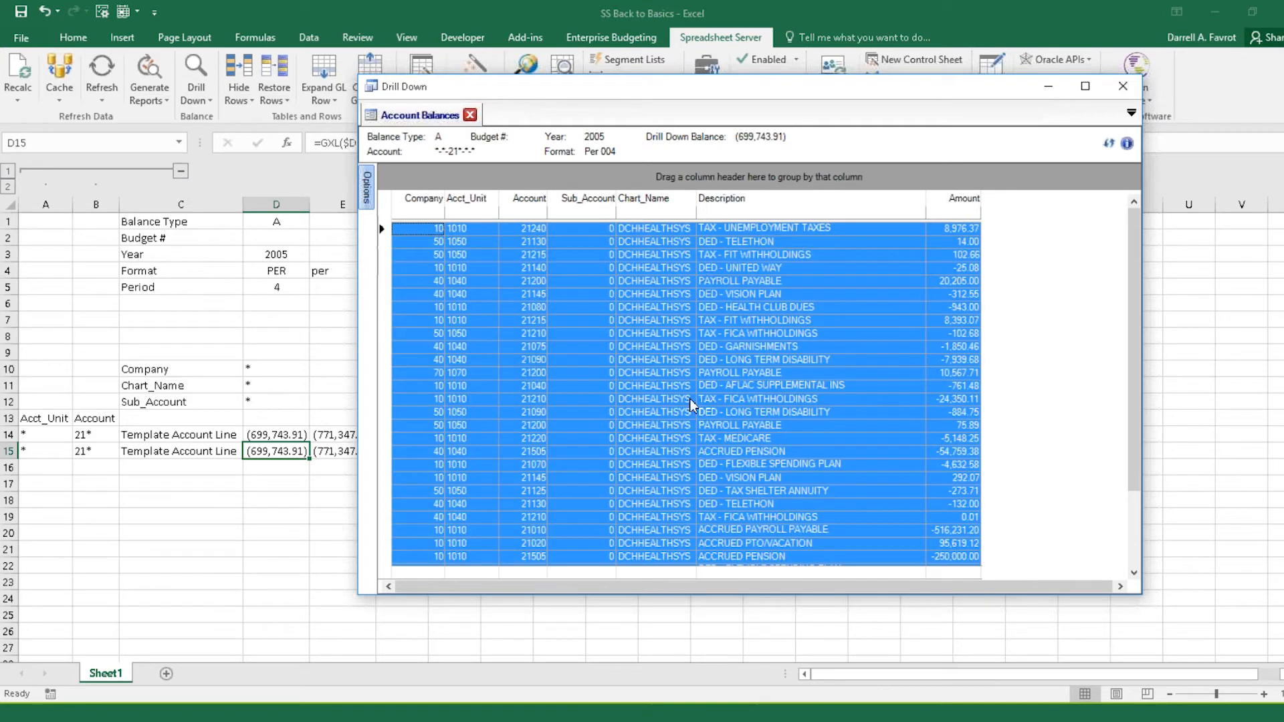
right_click(746, 327)
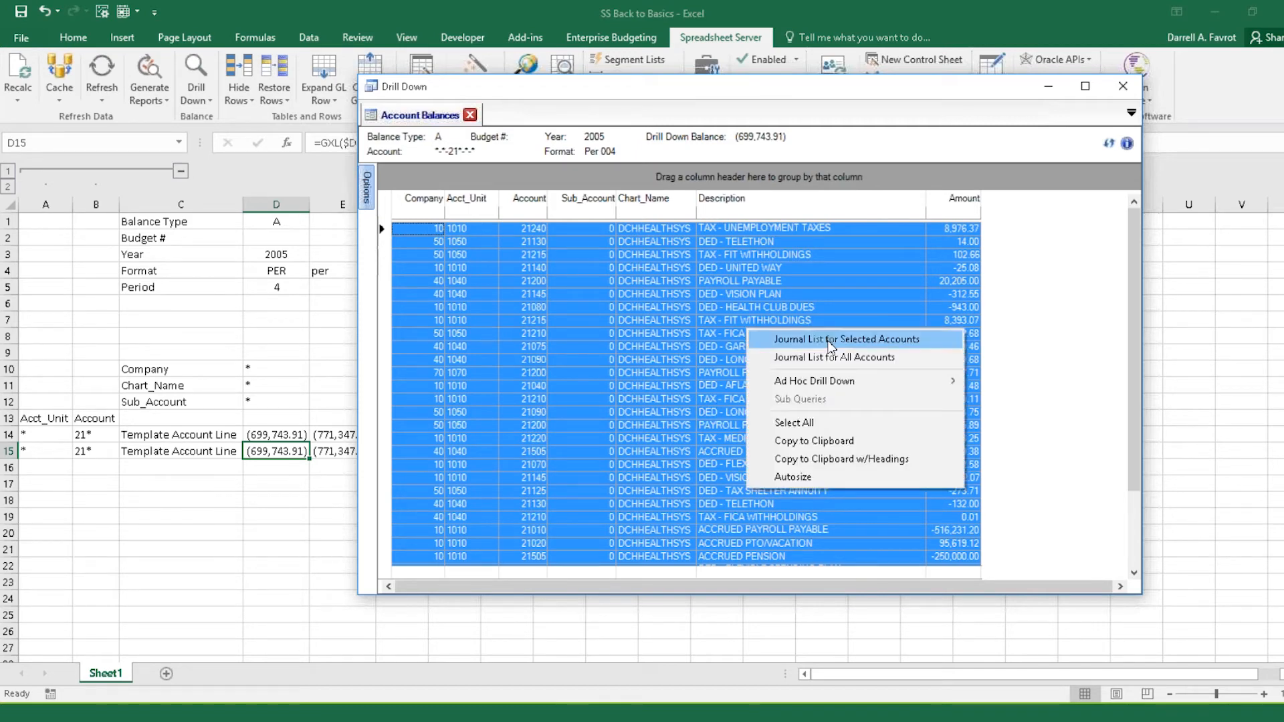
click(858, 466)
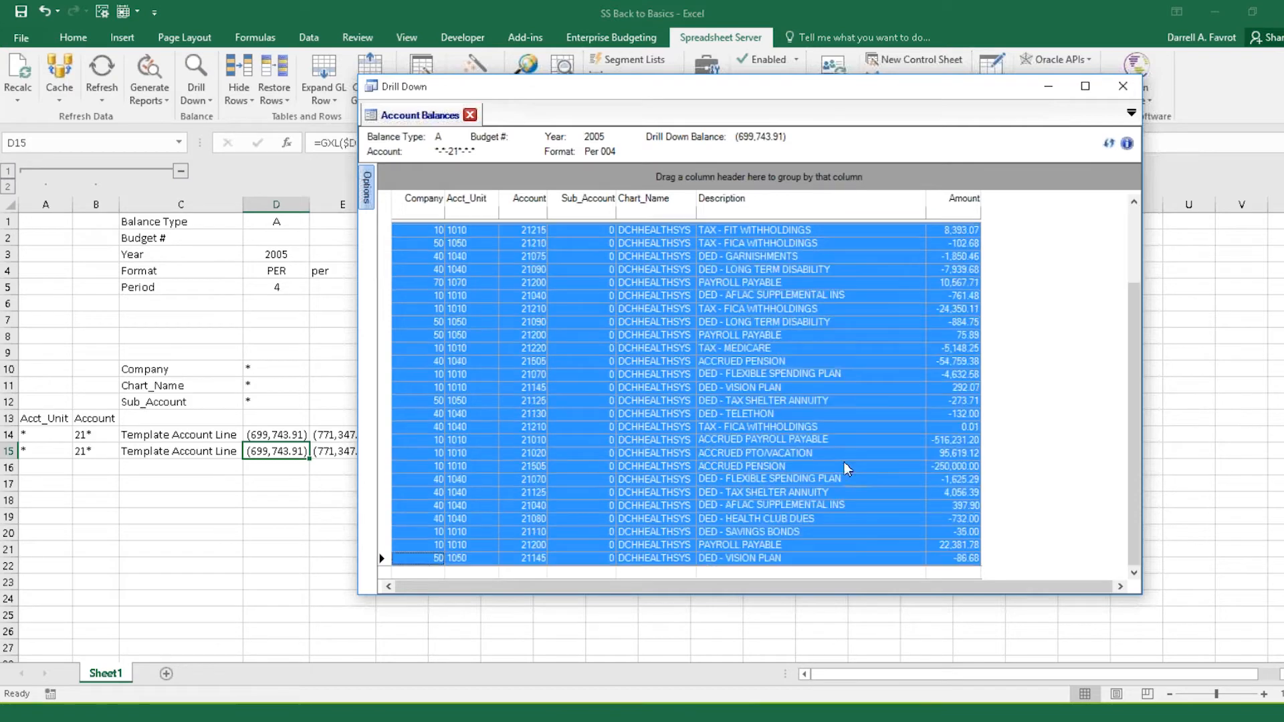
click(1122, 86)
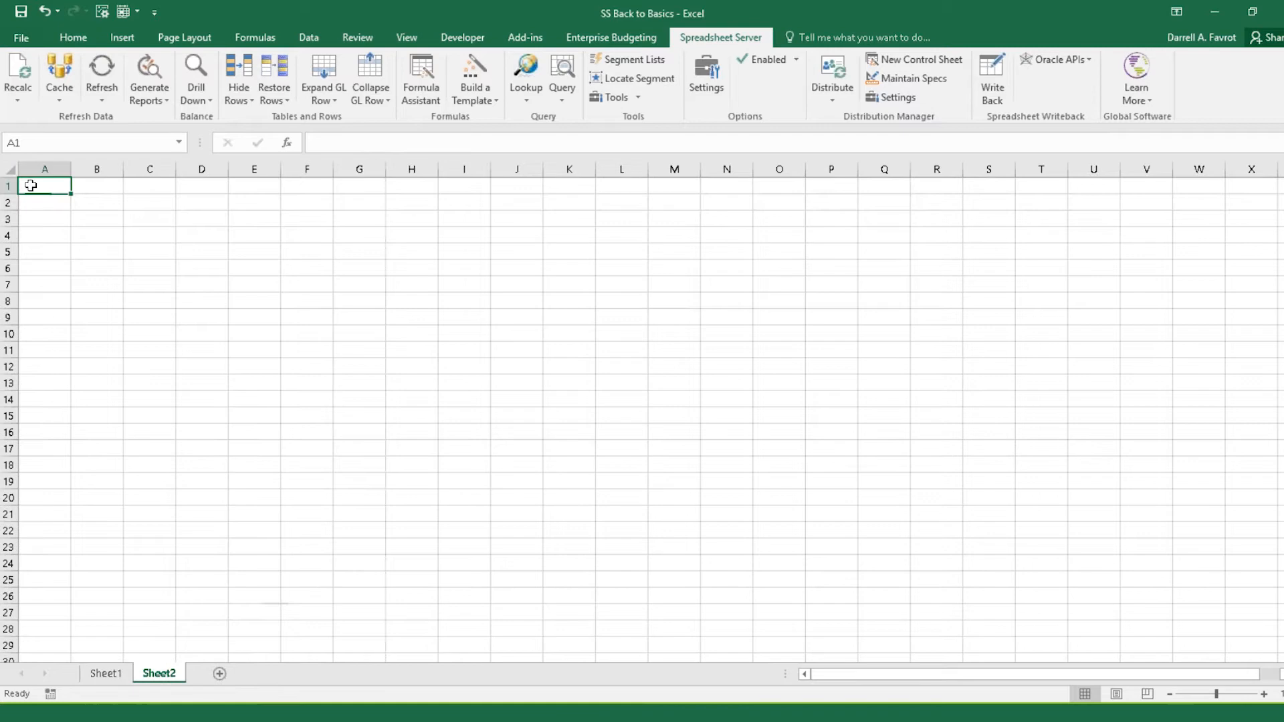
- Paste the copied balances at A1 of the blank Sheet2 and fit columns A to G to their contents
right_click(31, 185)
click(65, 259)
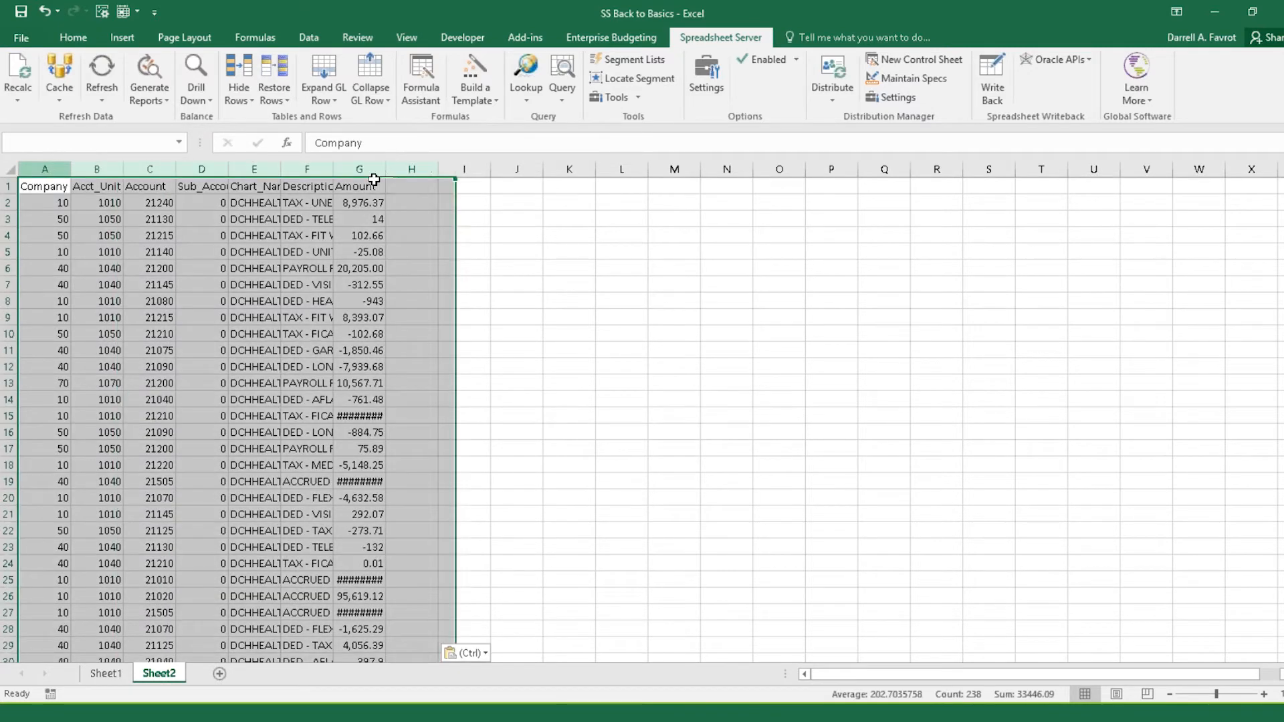
click(411, 169)
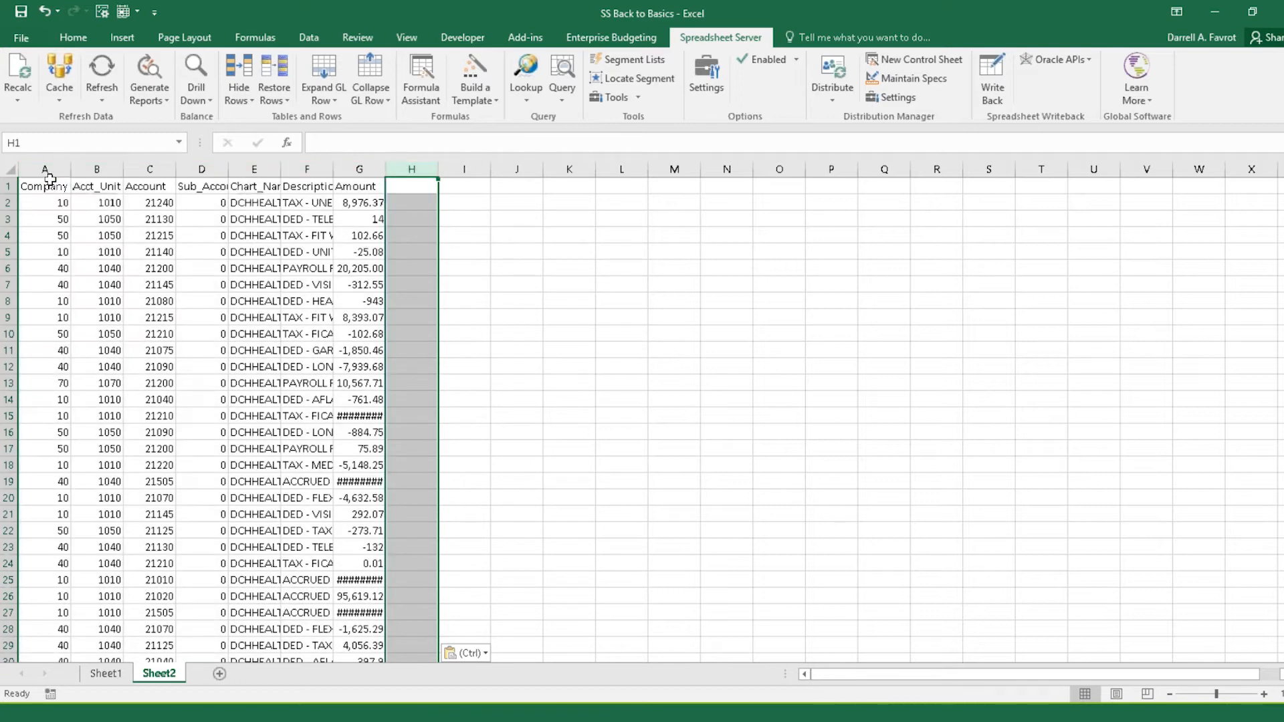
drag(55, 169, 378, 166)
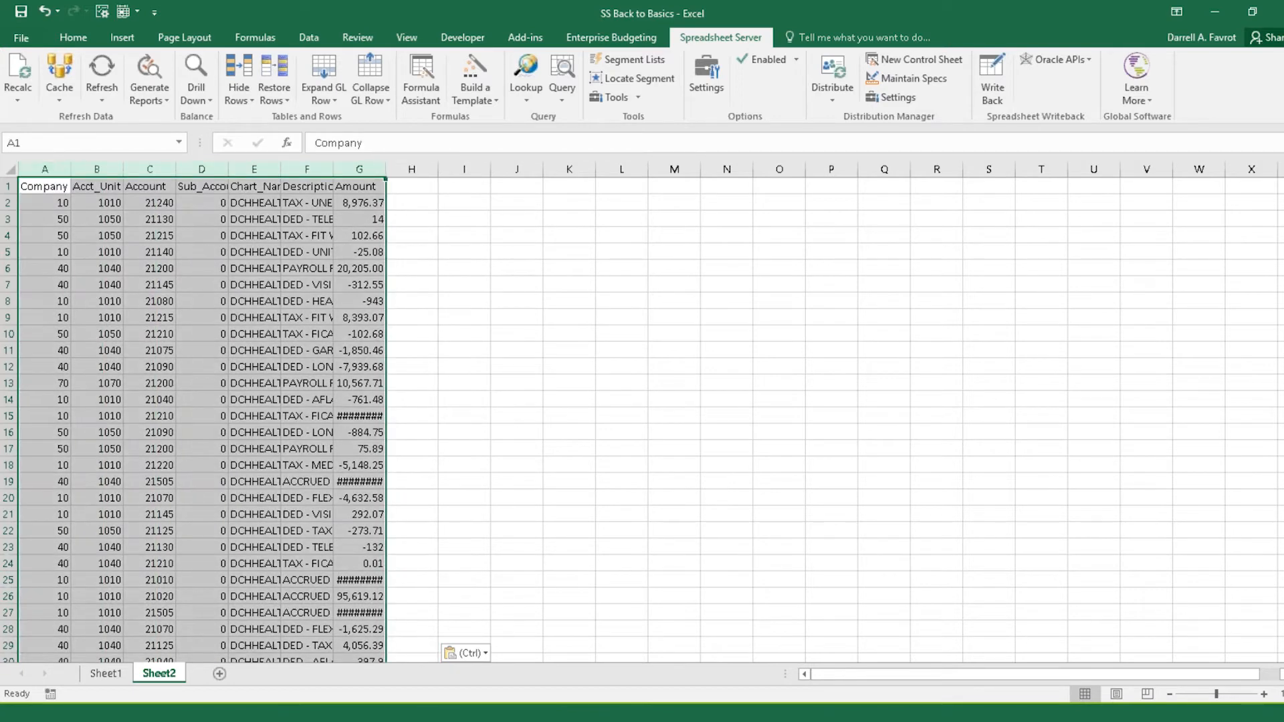
double_click(386, 169)
click(472, 449)
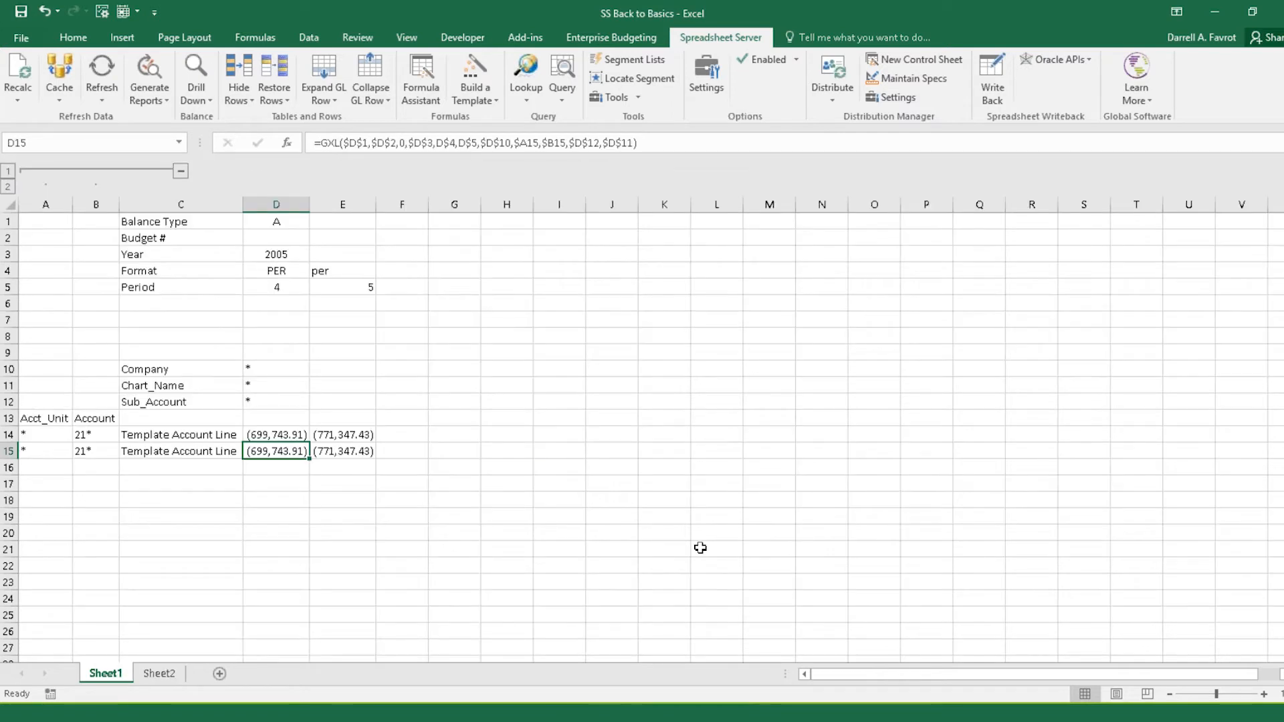
- Drill down into Sheet1's D14 and copy with headings the first seven balances plus company 10 accounts 21210 and 21070 and company 40 account 21210
click(293, 433)
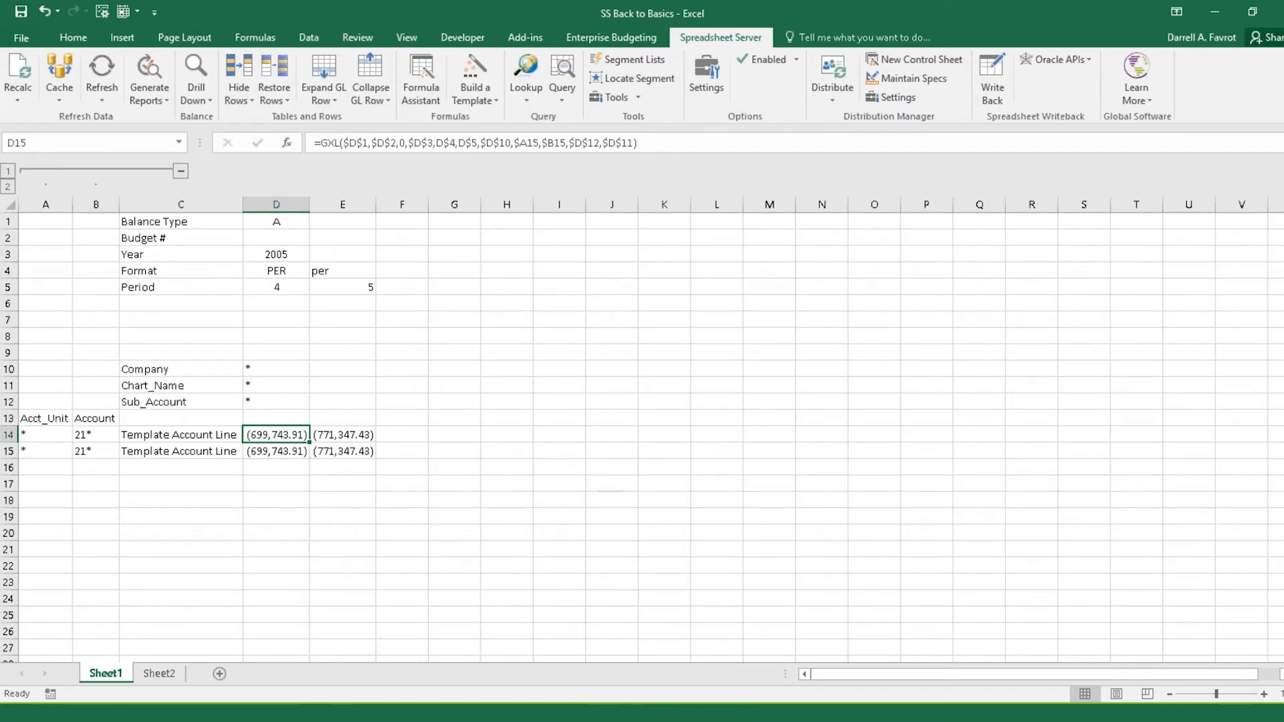
click(193, 69)
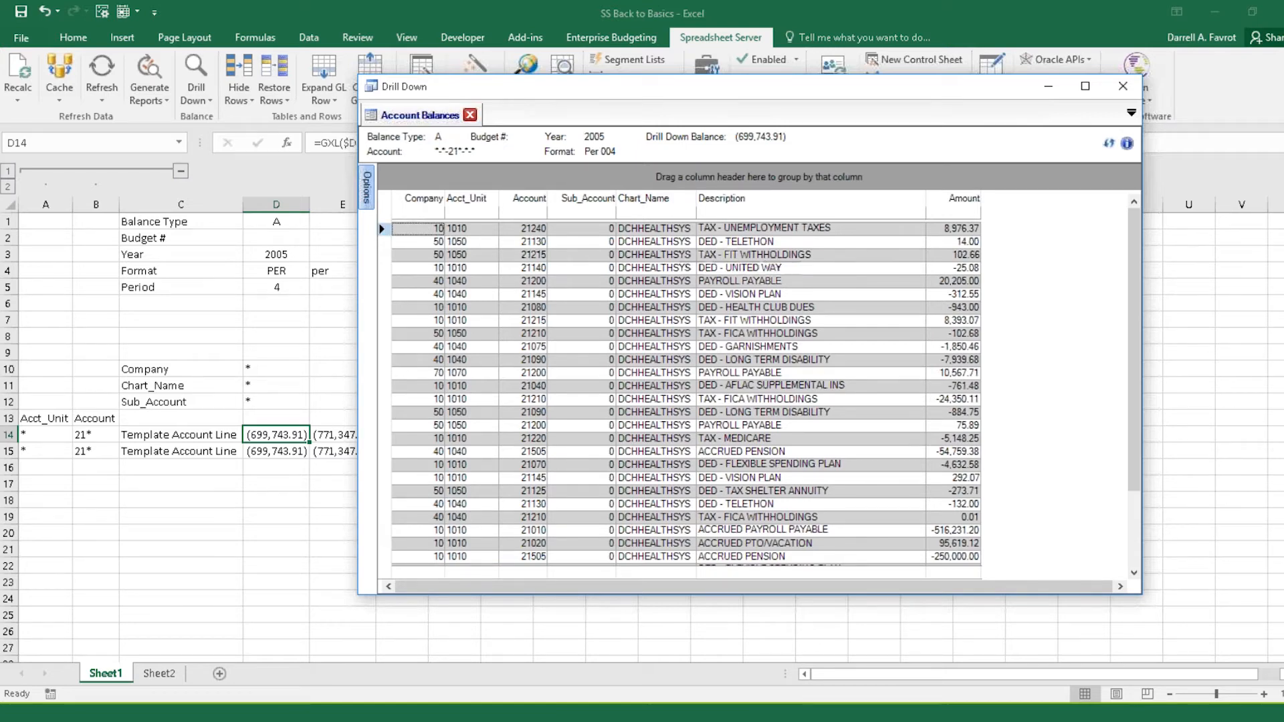
click(379, 228)
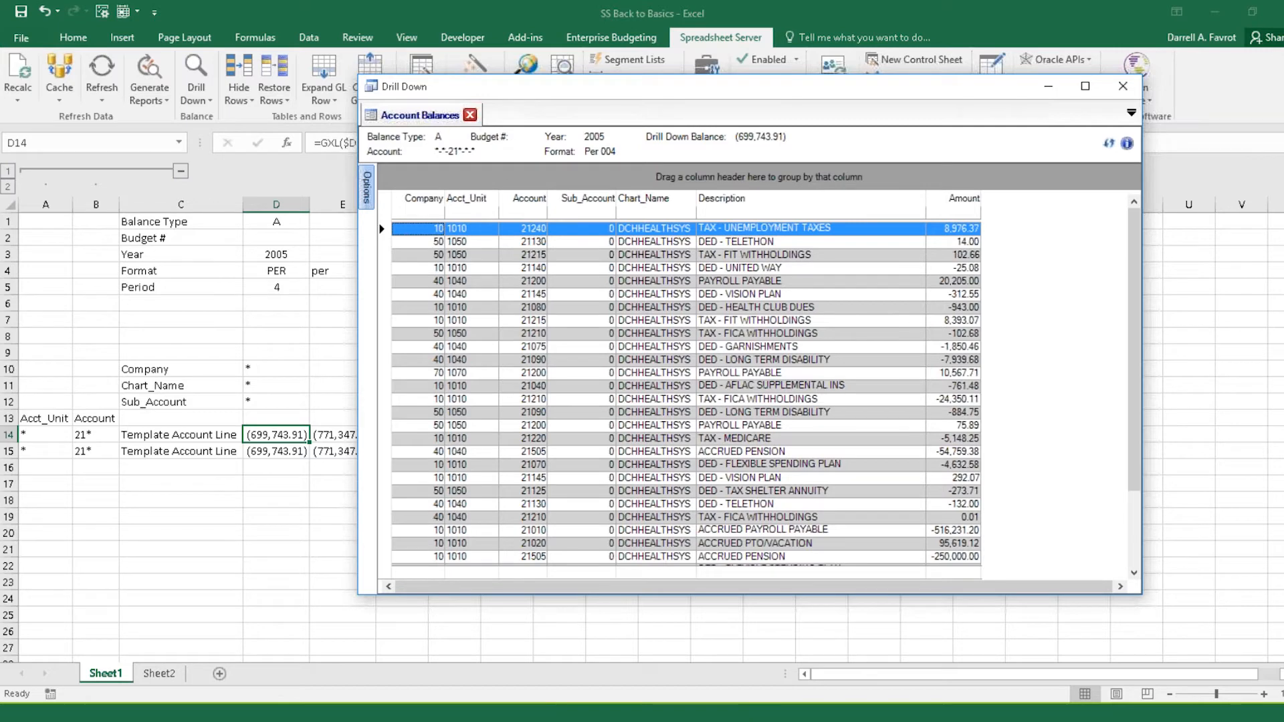
shift+click(383, 307)
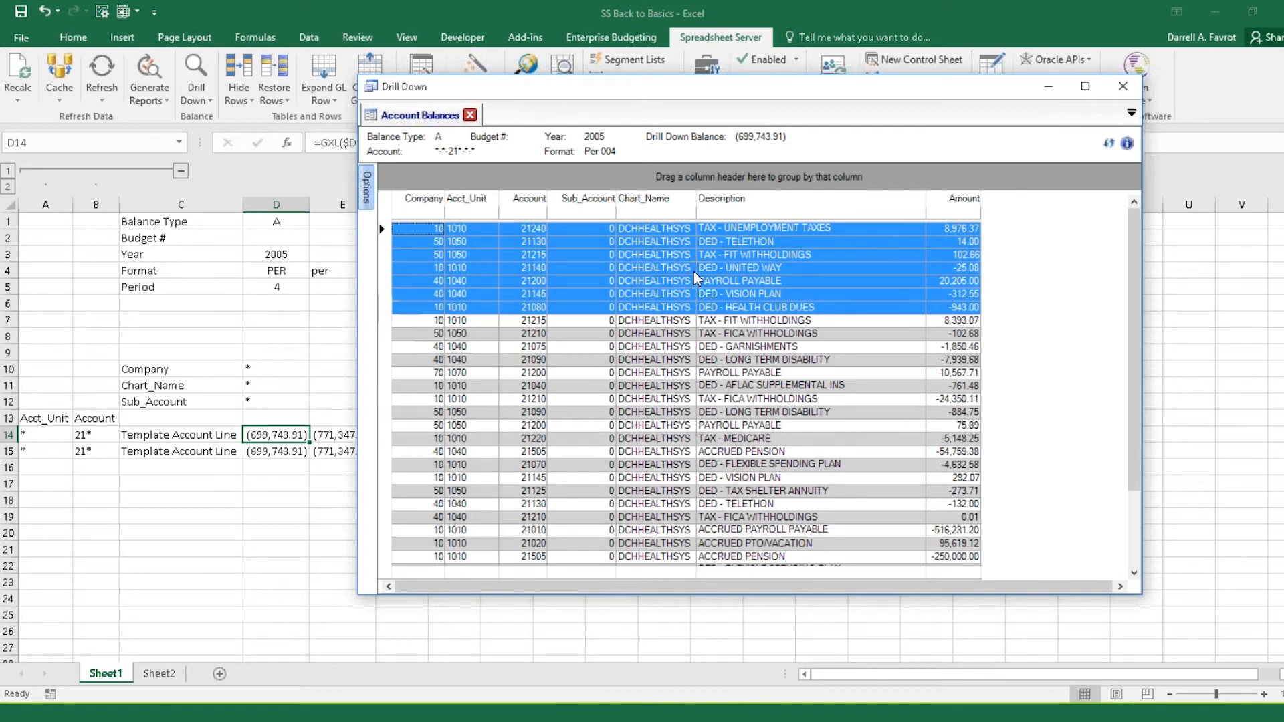
ctrl+click(384, 401)
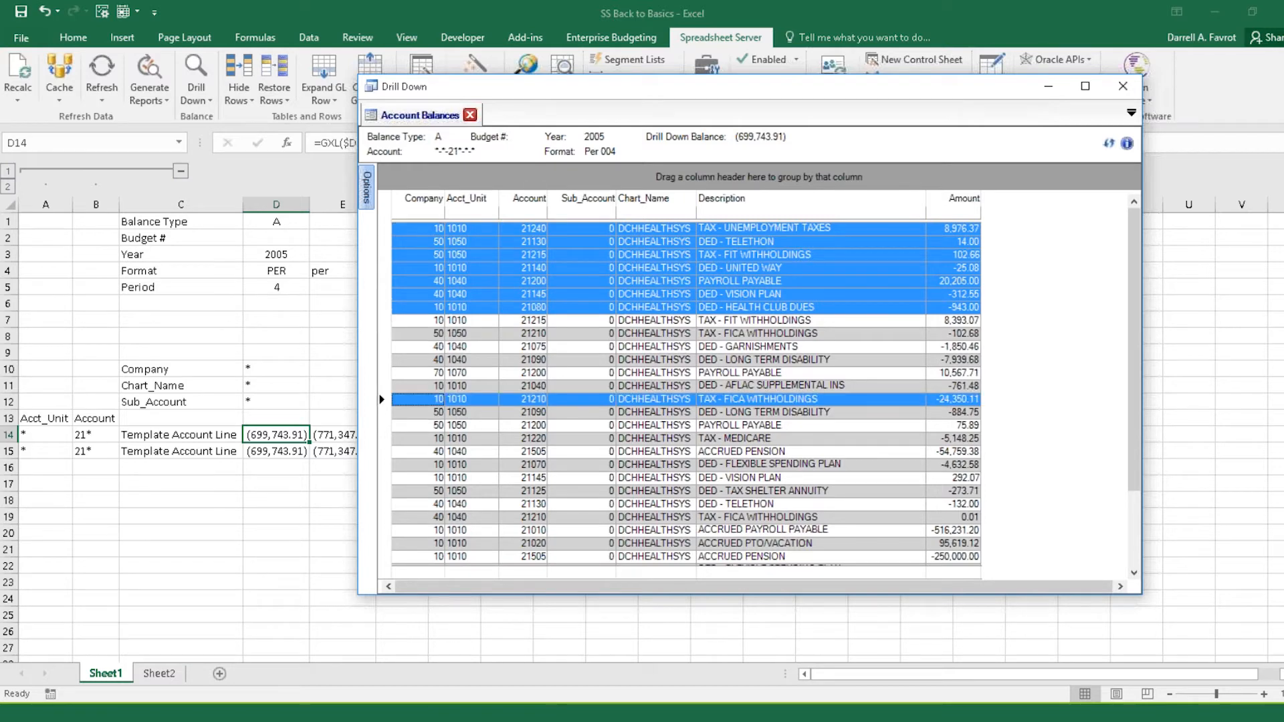
ctrl+click(379, 464)
ctrl+click(380, 518)
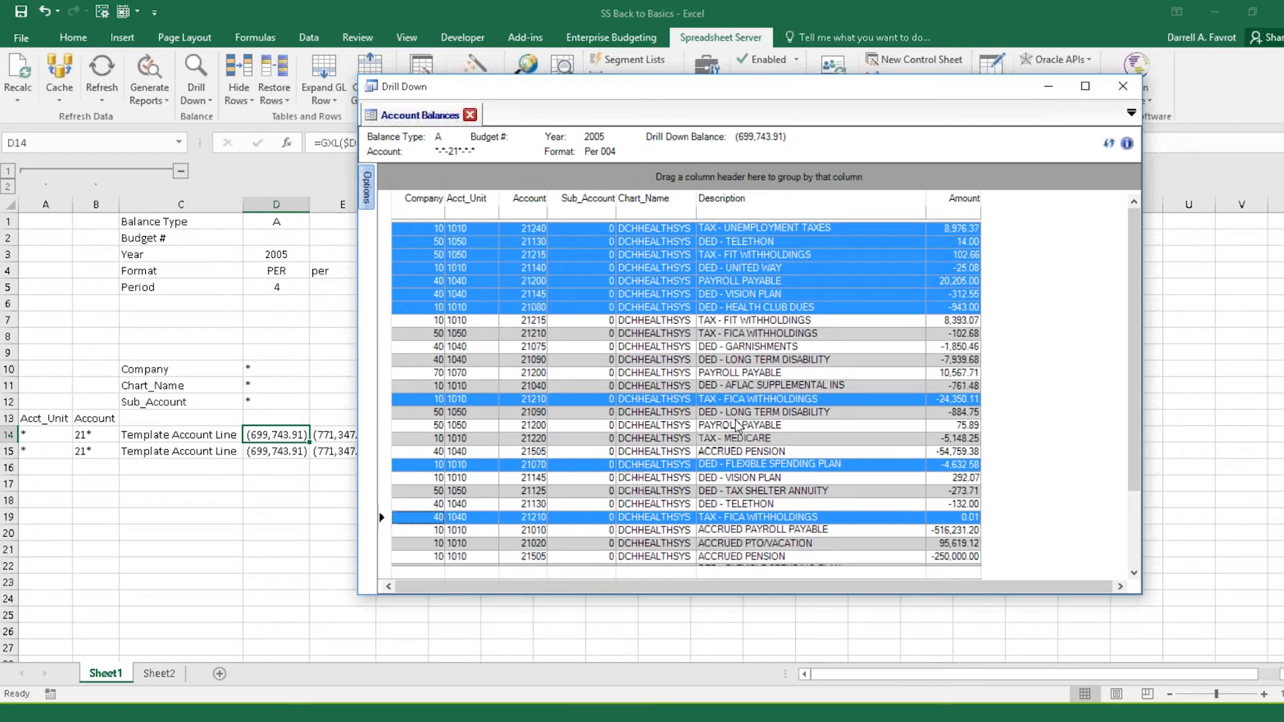
right_click(718, 282)
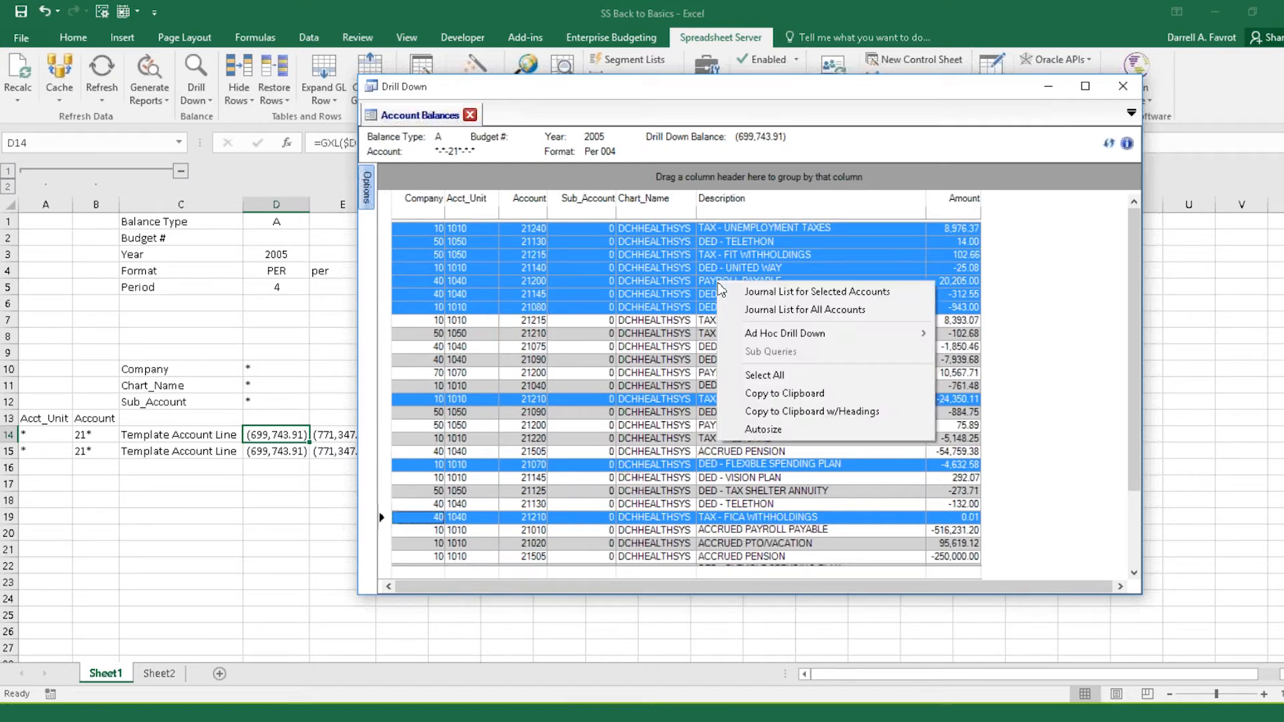
click(811, 411)
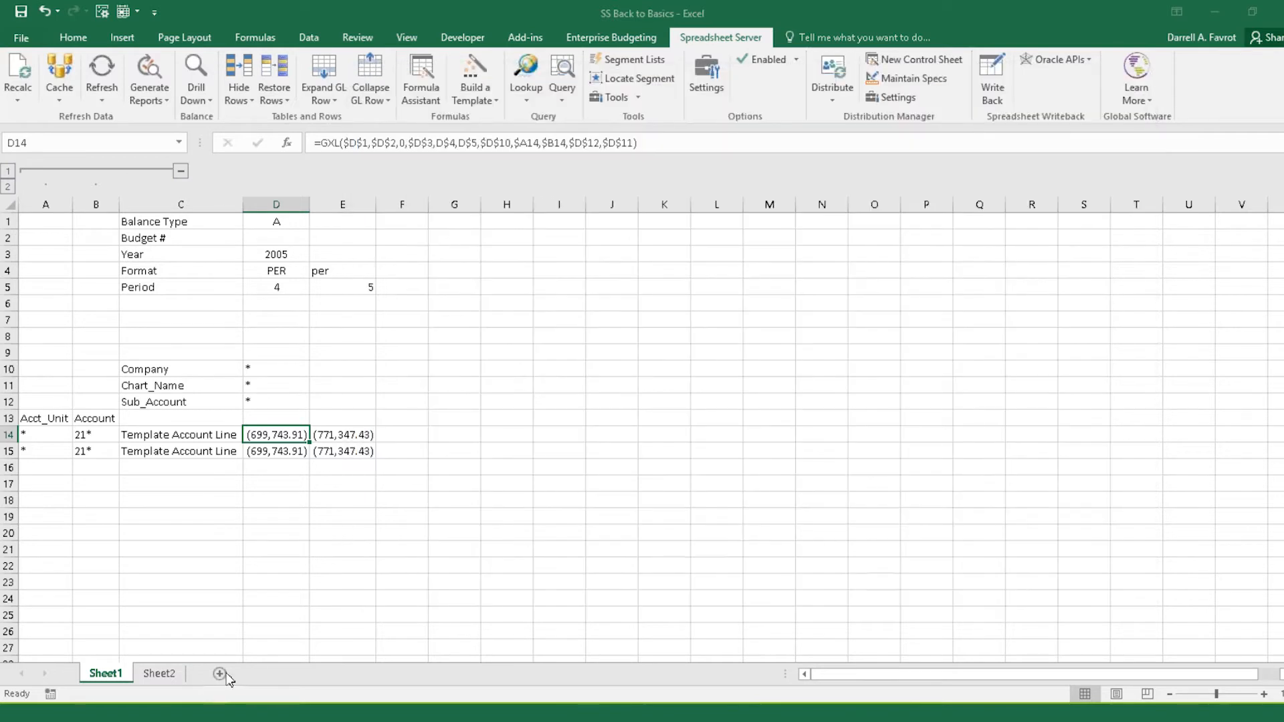
- Paste the selected balances at A1 of a new sheet, fit columns A to H to their contents, and return to Sheet1
click(223, 674)
right_click(53, 189)
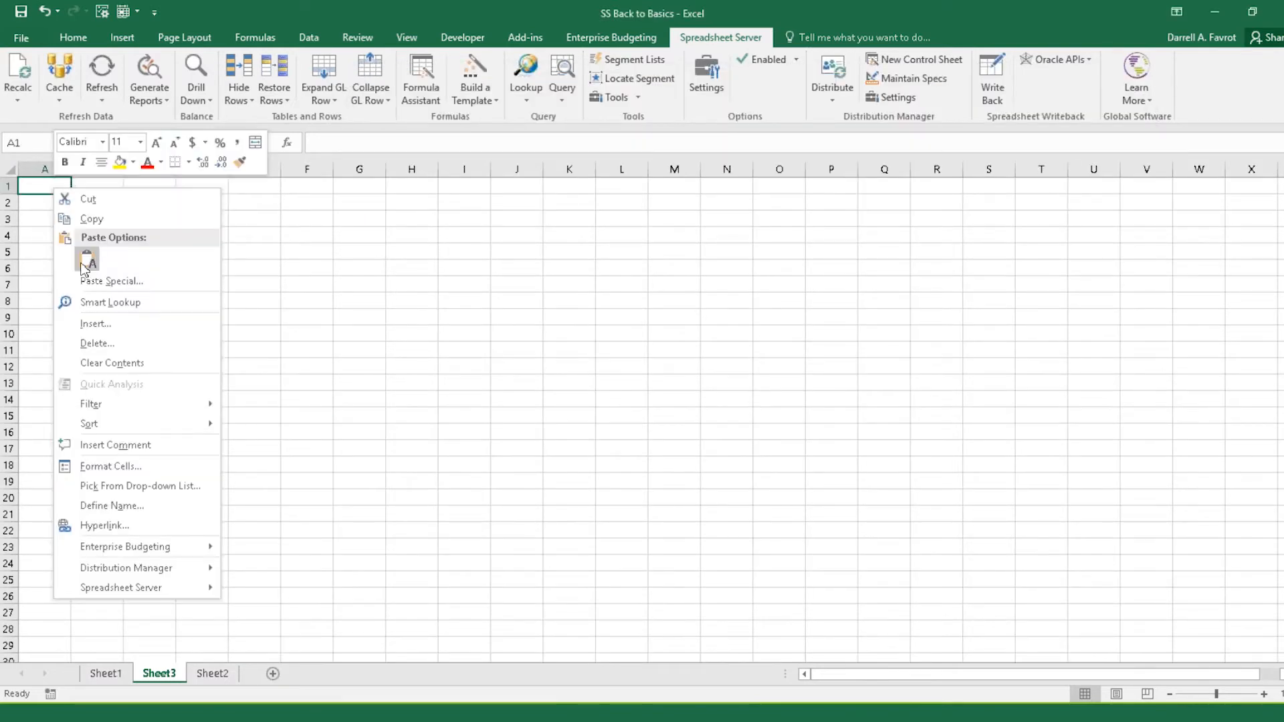
click(120, 264)
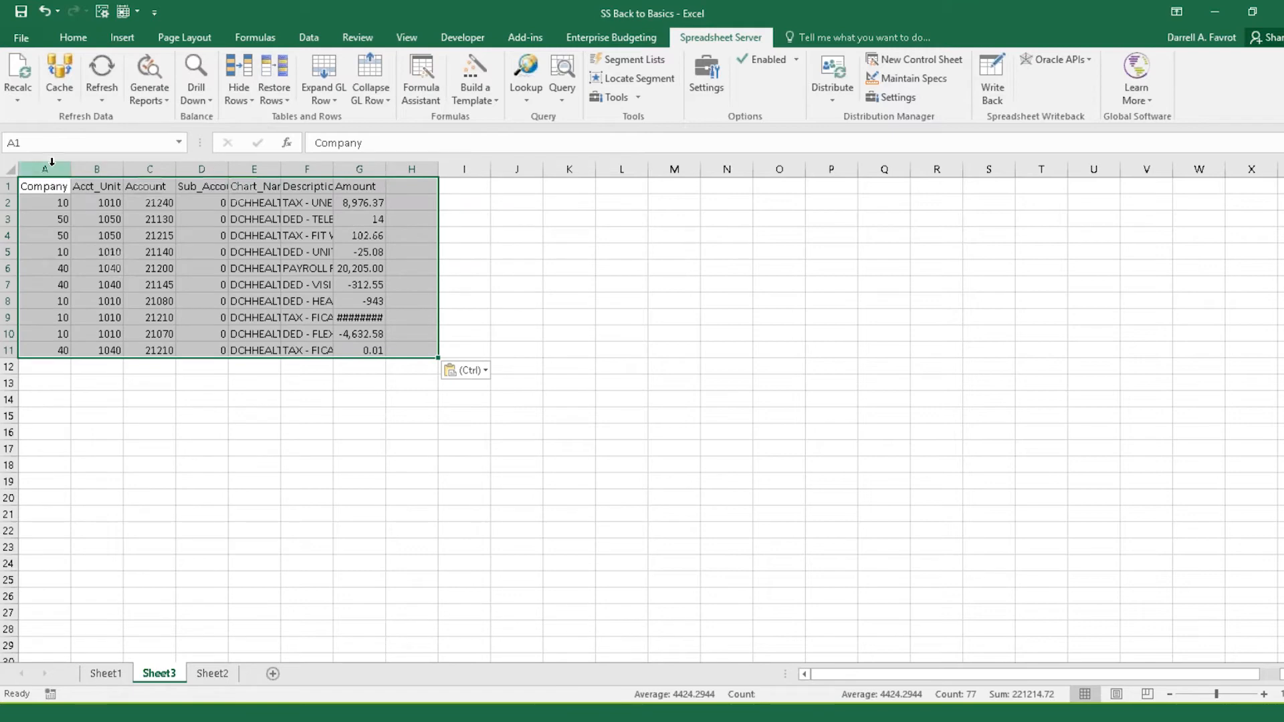
drag(45, 169, 414, 170)
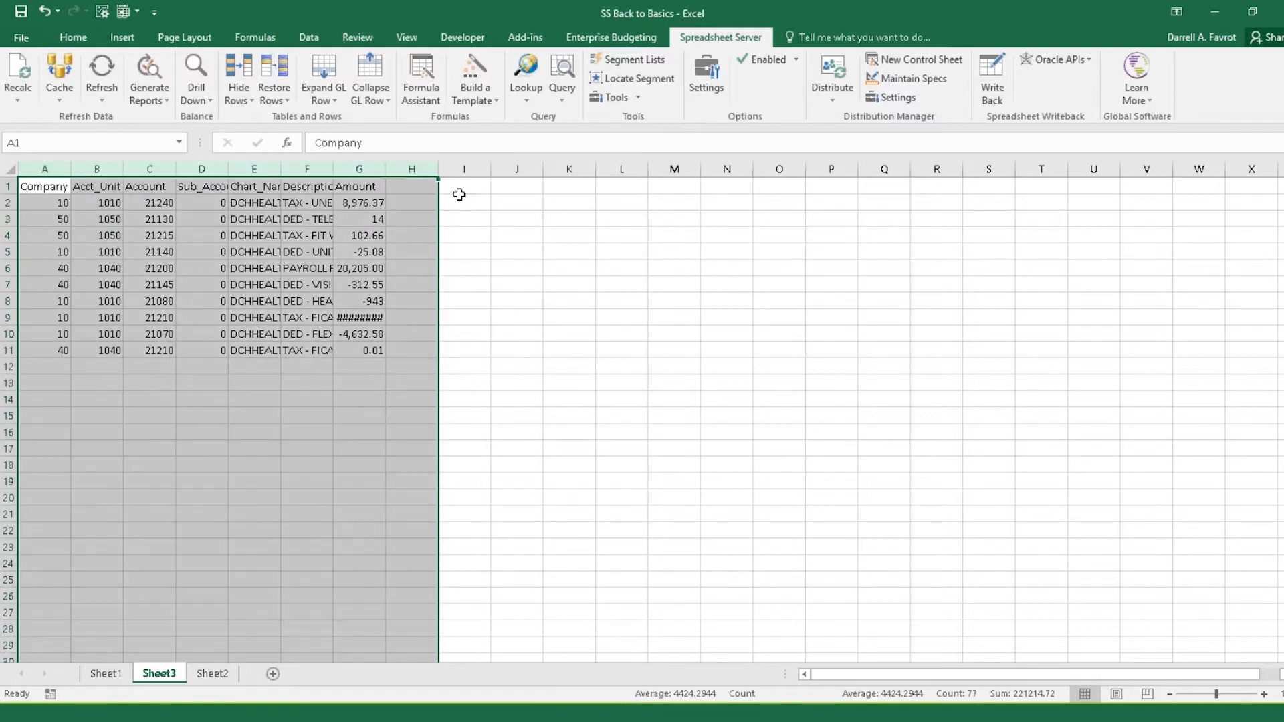
double_click(437, 169)
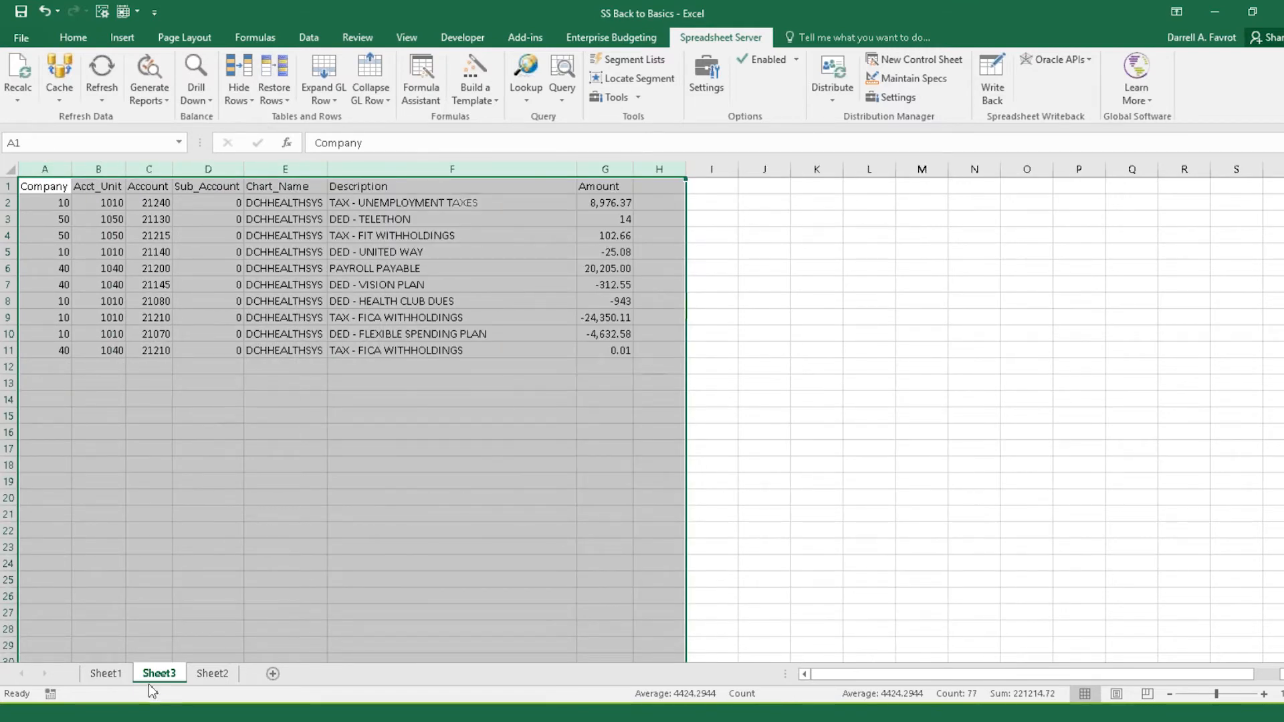
click(106, 673)
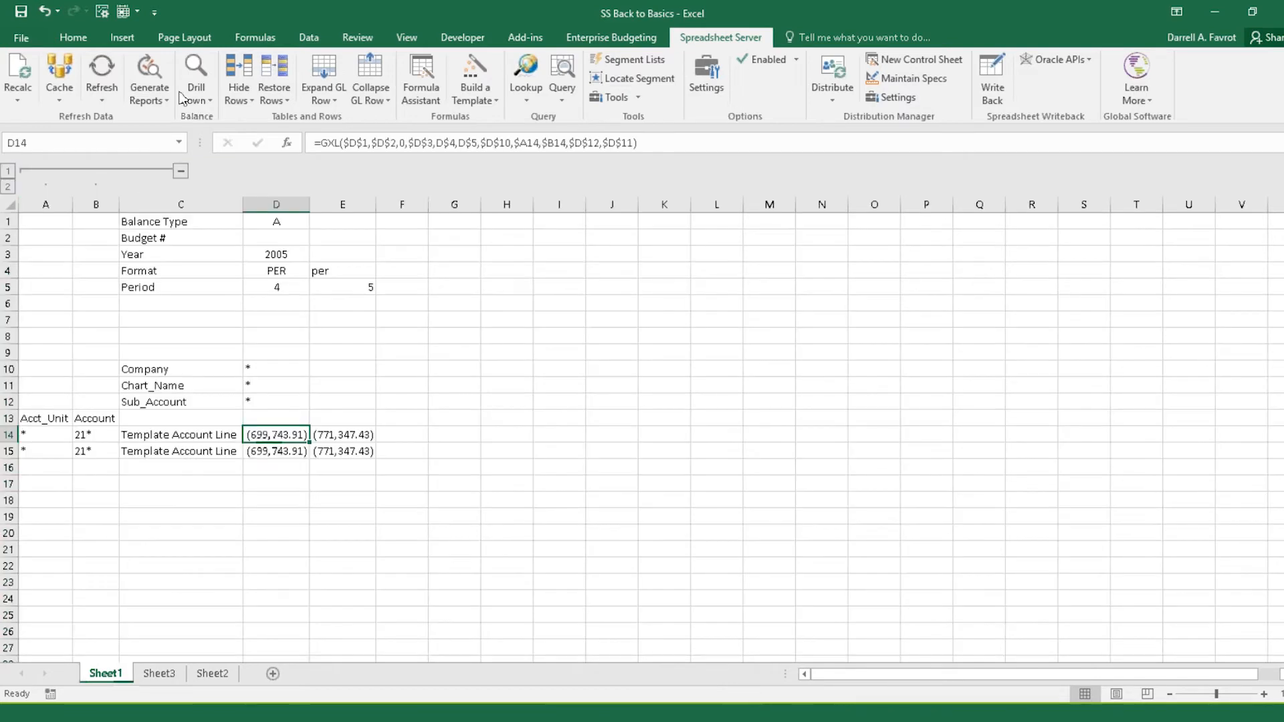
- Drill down into D14, keep the drill-down options pinned open, and group the account balances by Company
click(204, 67)
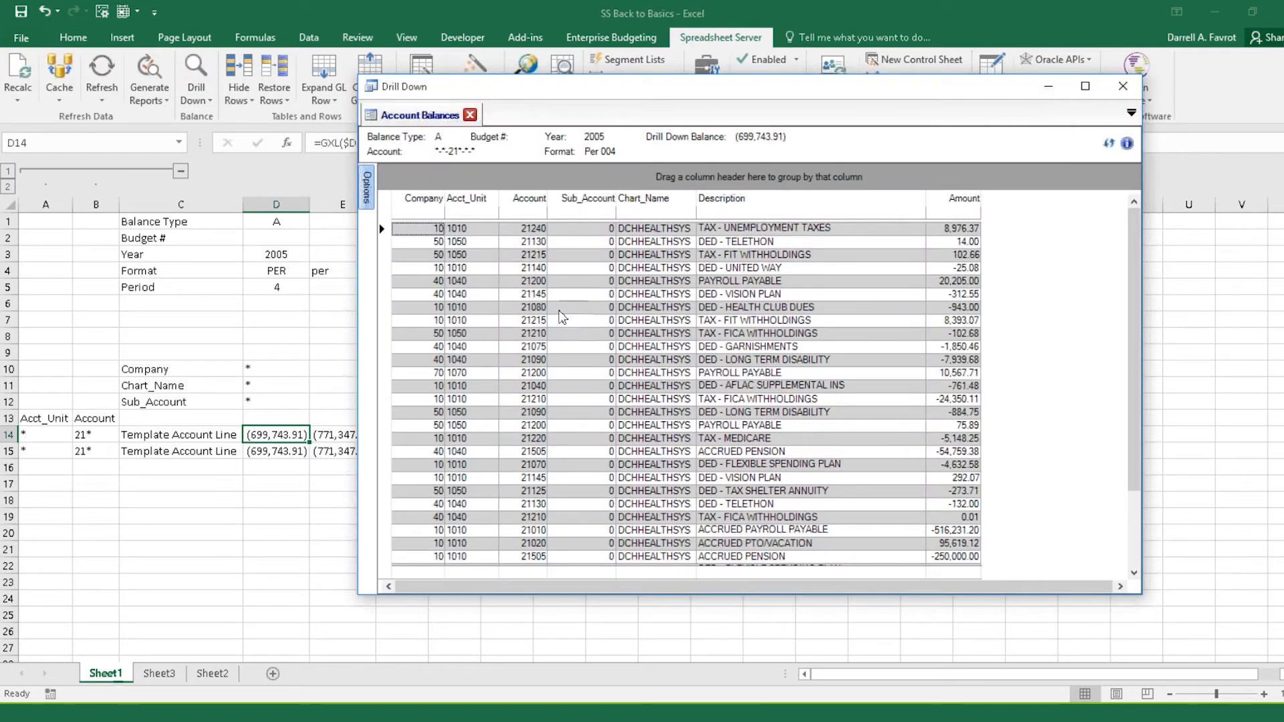
click(369, 194)
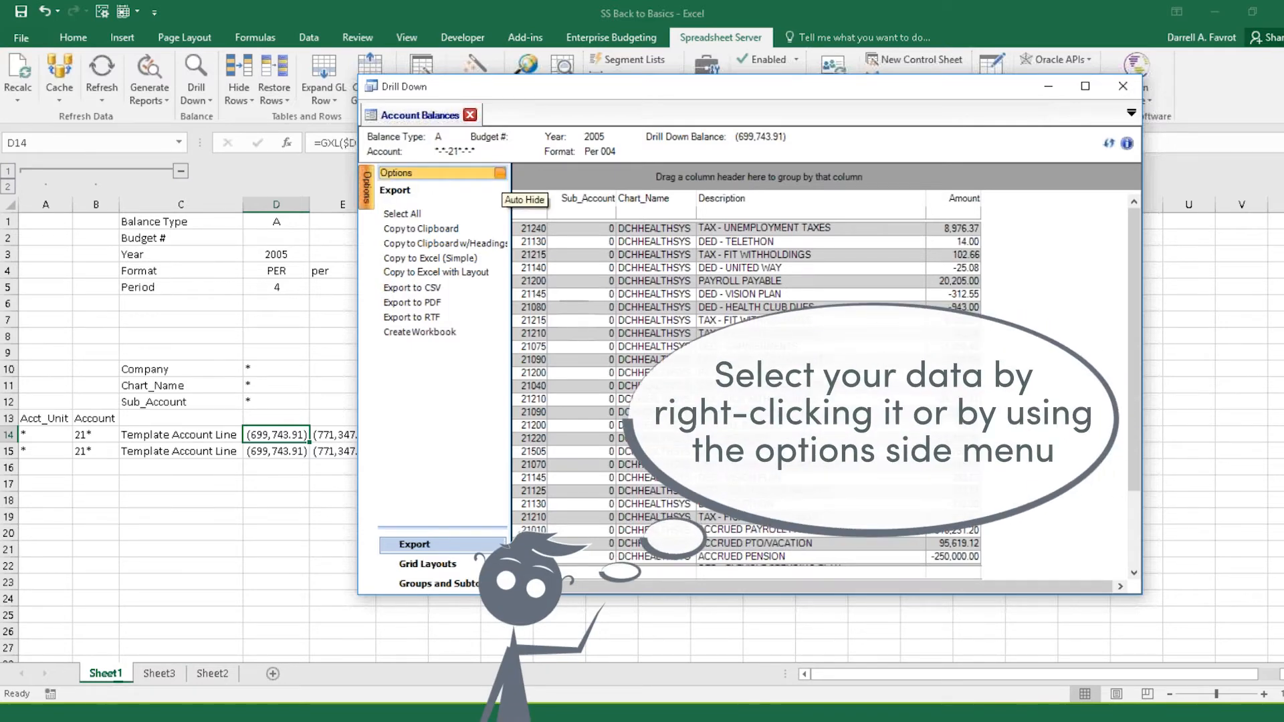
click(499, 173)
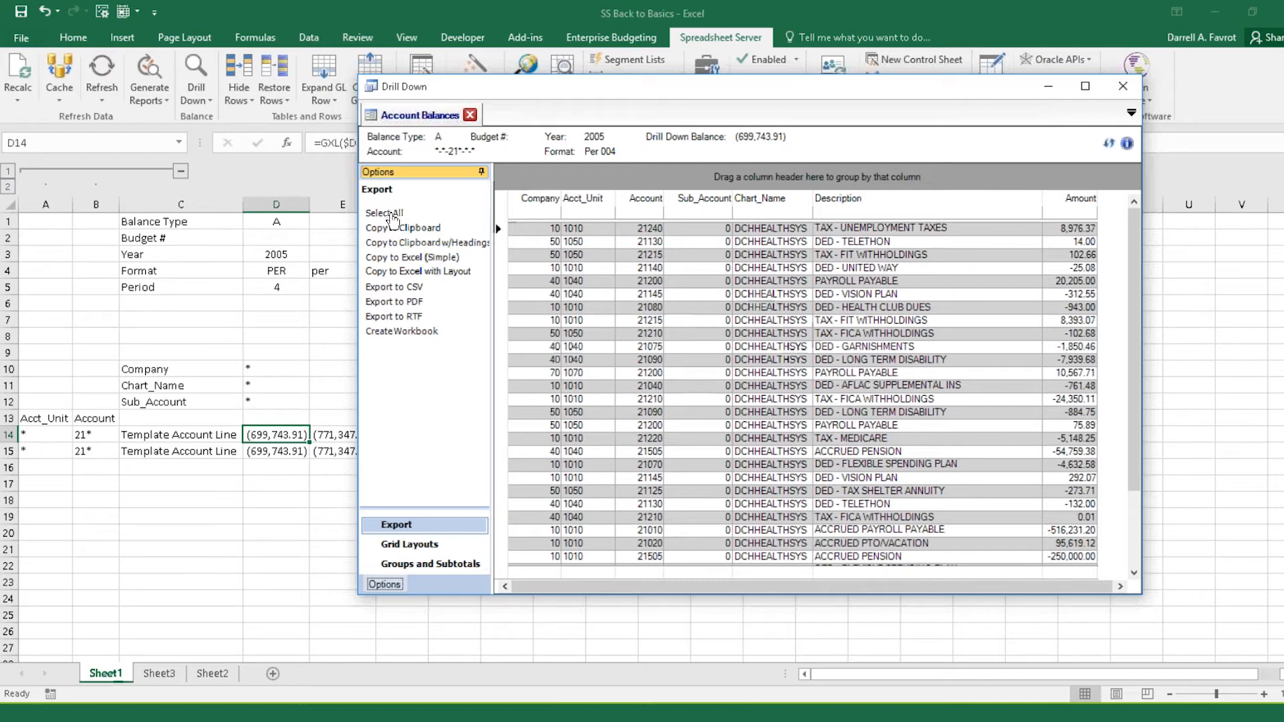
click(403, 228)
click(387, 212)
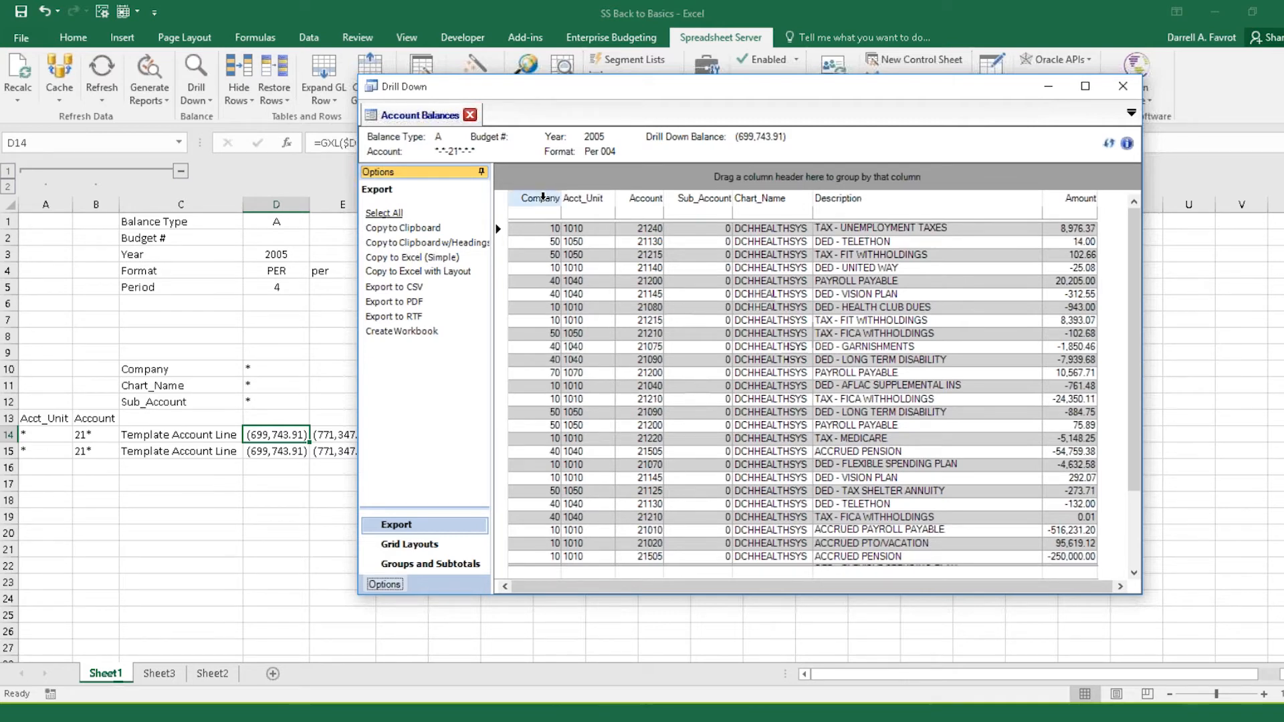
drag(542, 198, 550, 178)
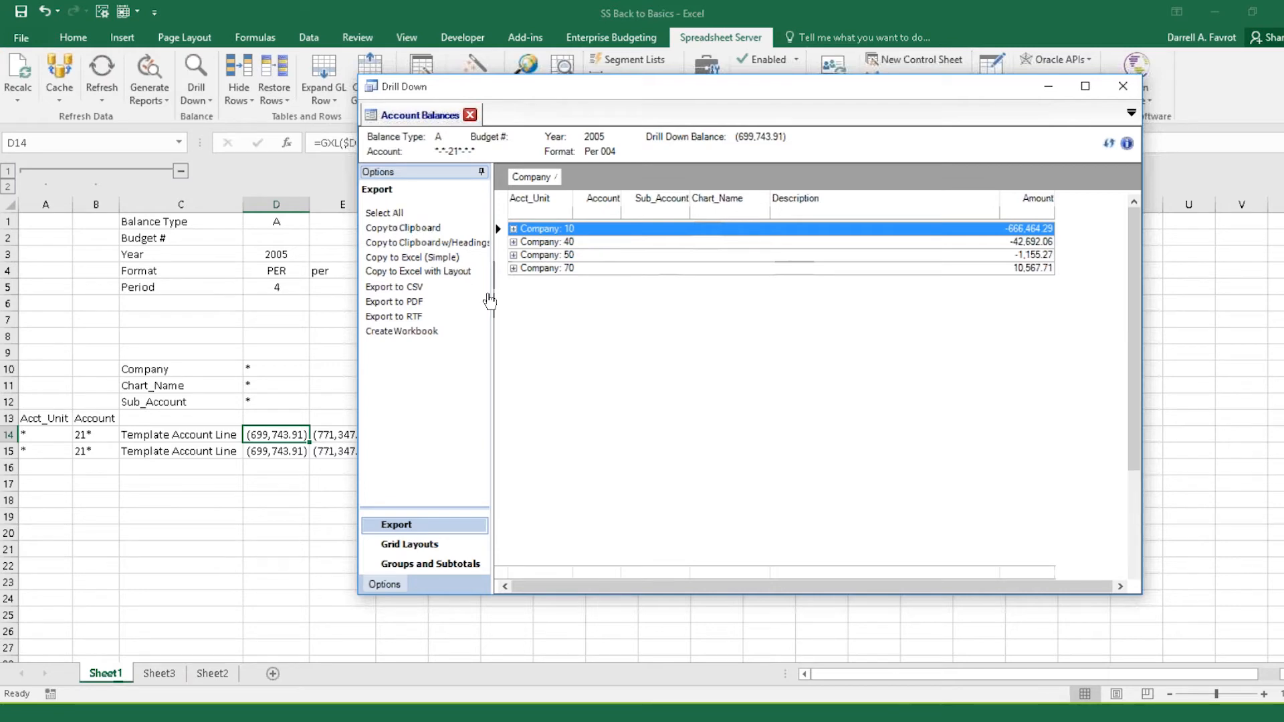
- Copy the grouped balances with layout to worksheet "export" at A1, with column headings, Amount subtotals by Company and an outline for subtotals
click(458, 274)
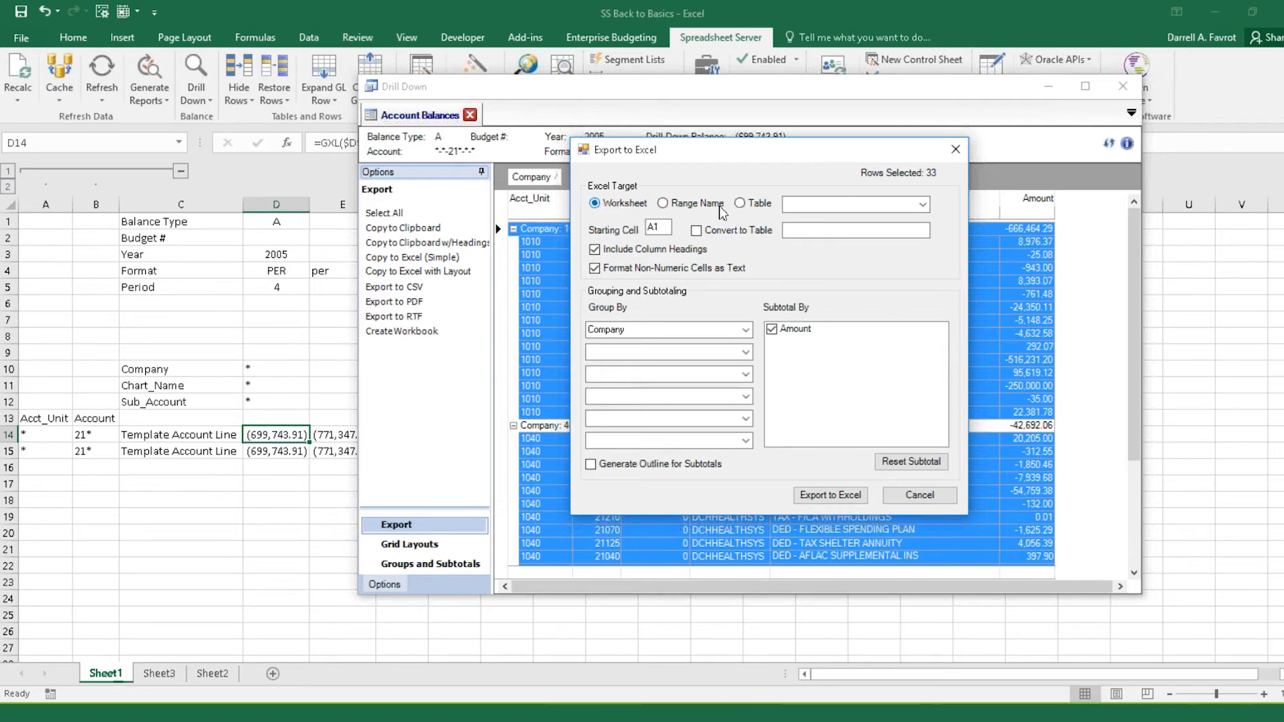
click(844, 205)
text(export)
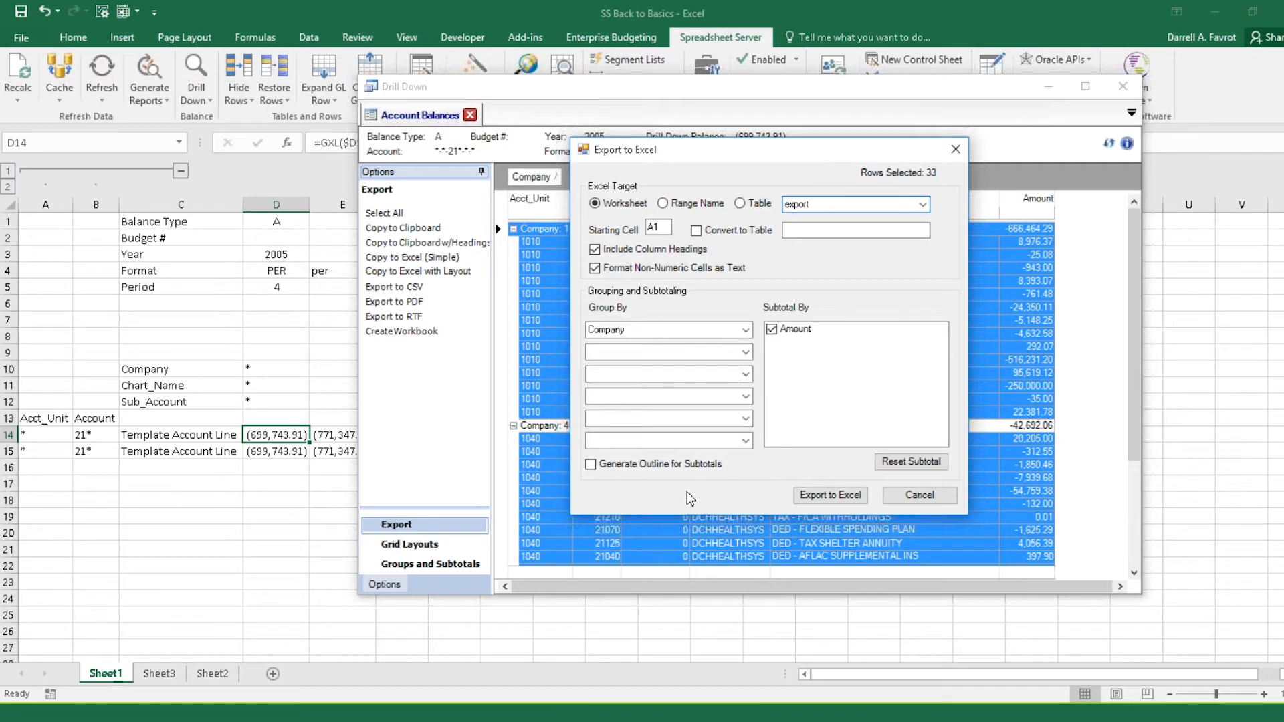
click(591, 466)
click(840, 496)
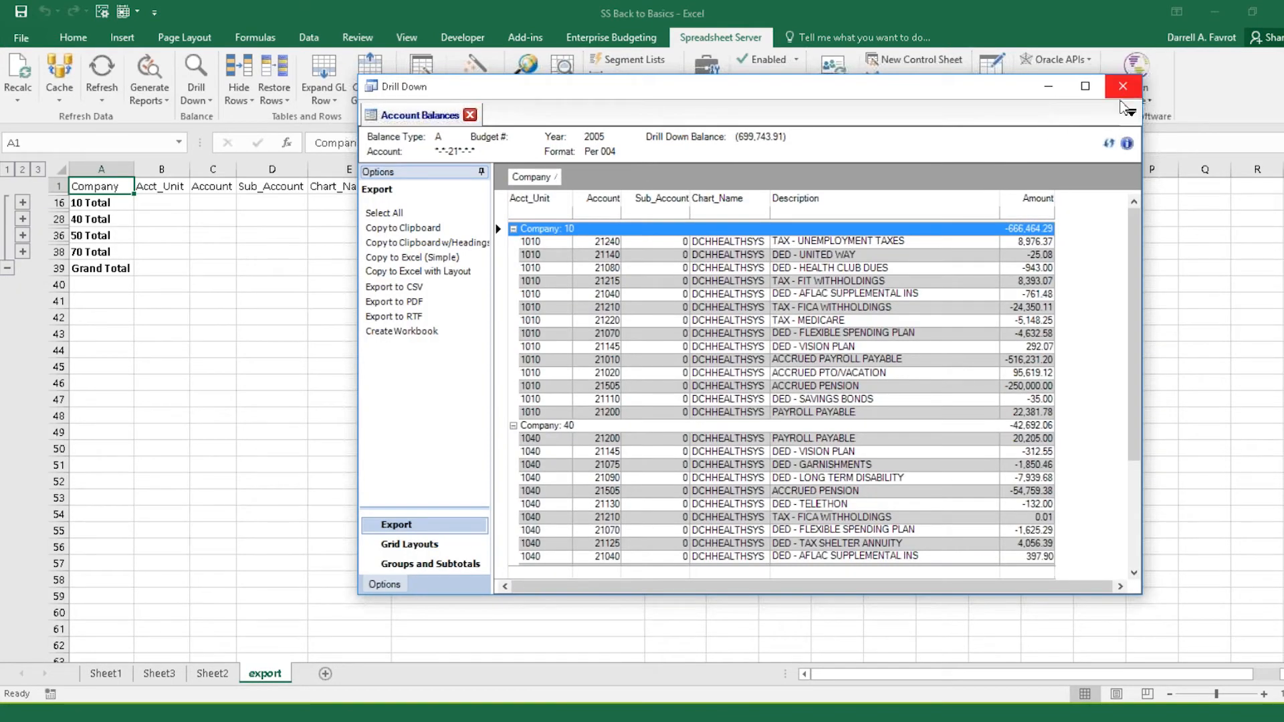
- Close the drill-down, expand the company 10 detail rows on the export sheet, and return to Sheet1
click(1122, 94)
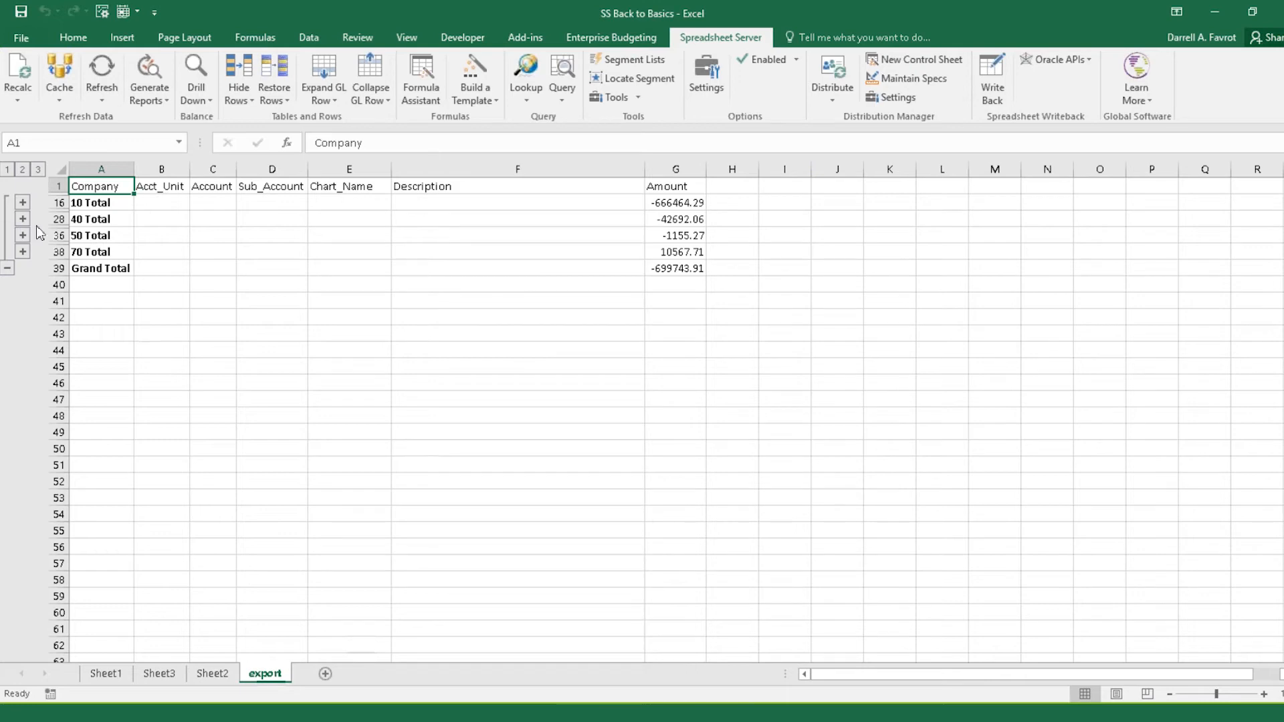
click(23, 203)
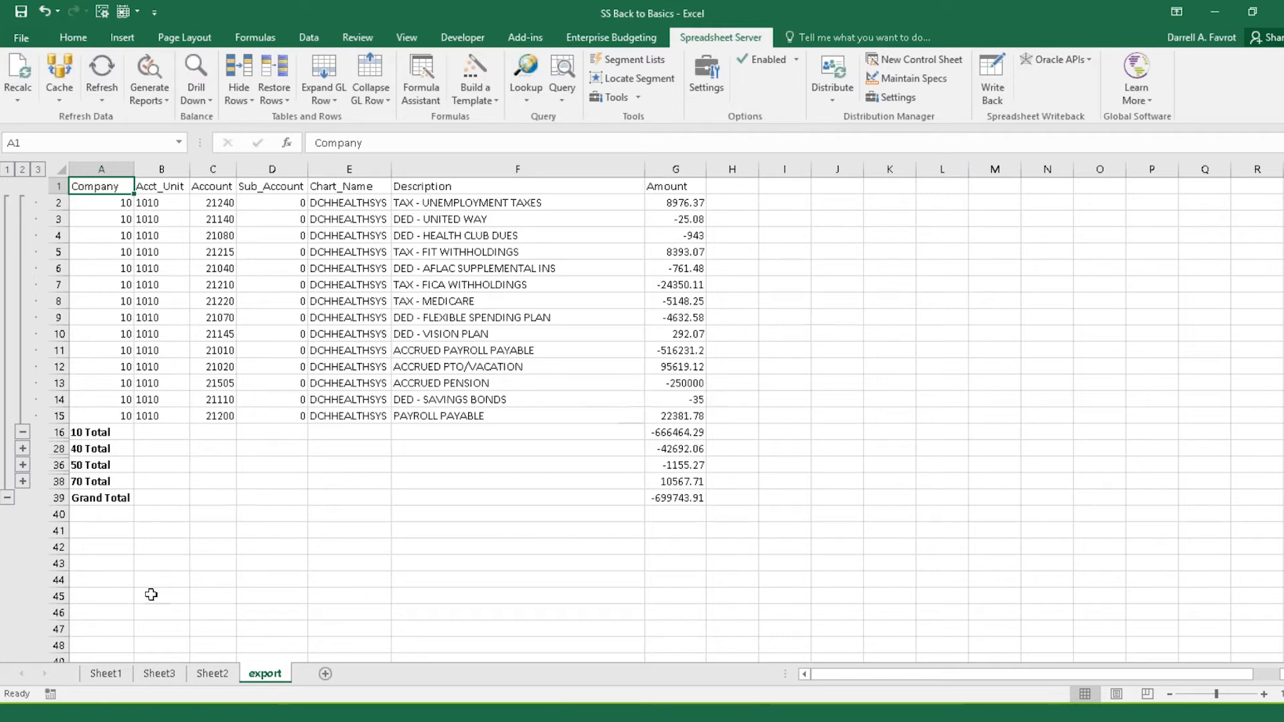
click(106, 673)
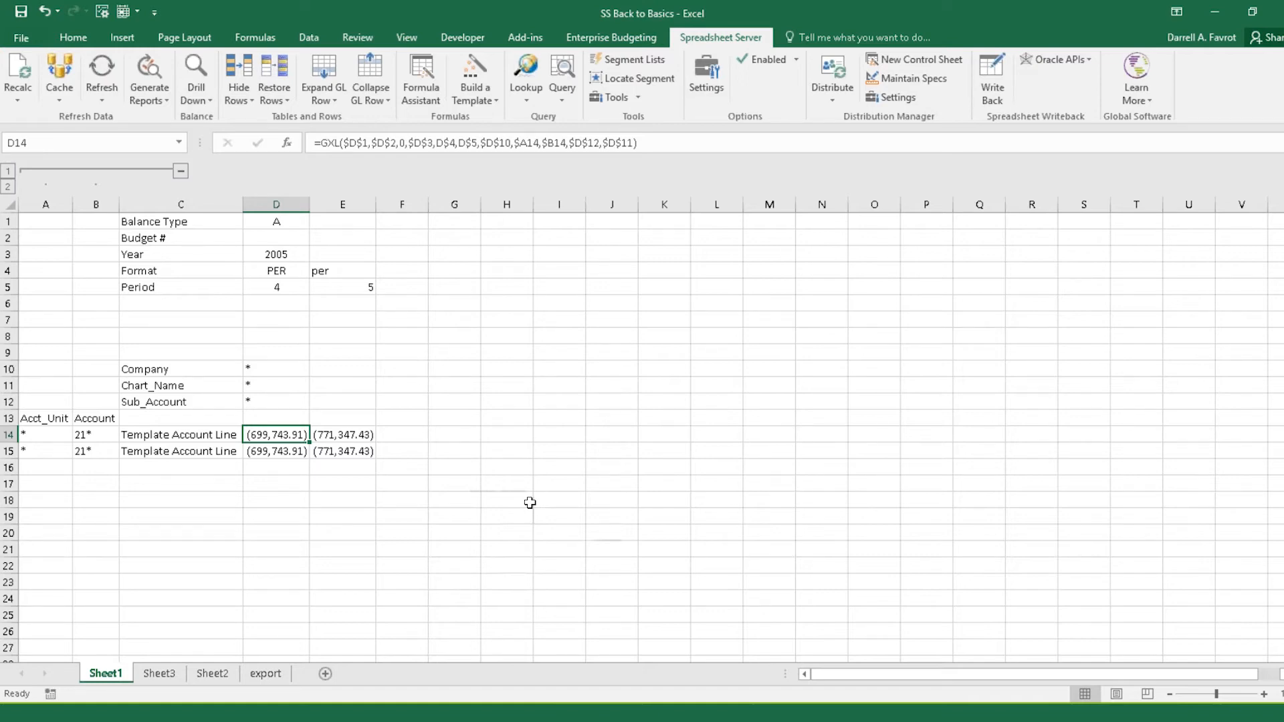
- Drill down into D14, list the journals for company 10's TAX - UNEMPLOYMENT TAXES account, and maximize the drill-down window
click(198, 63)
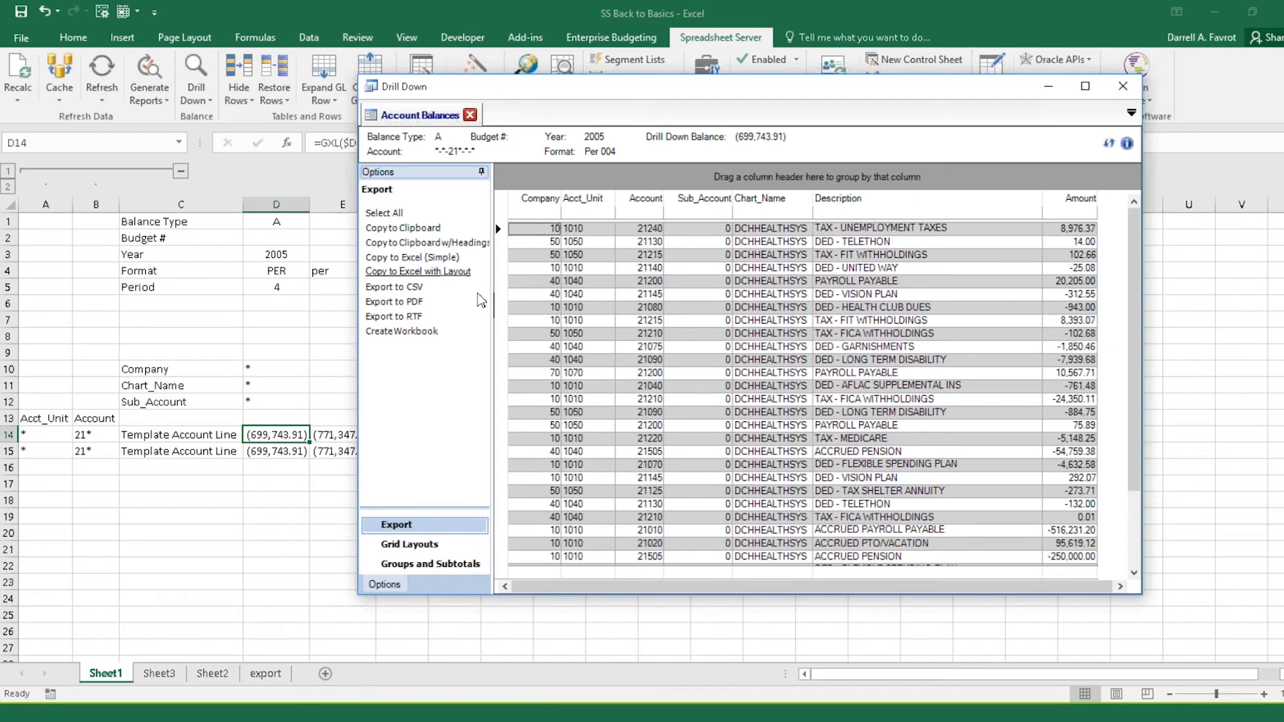
click(501, 228)
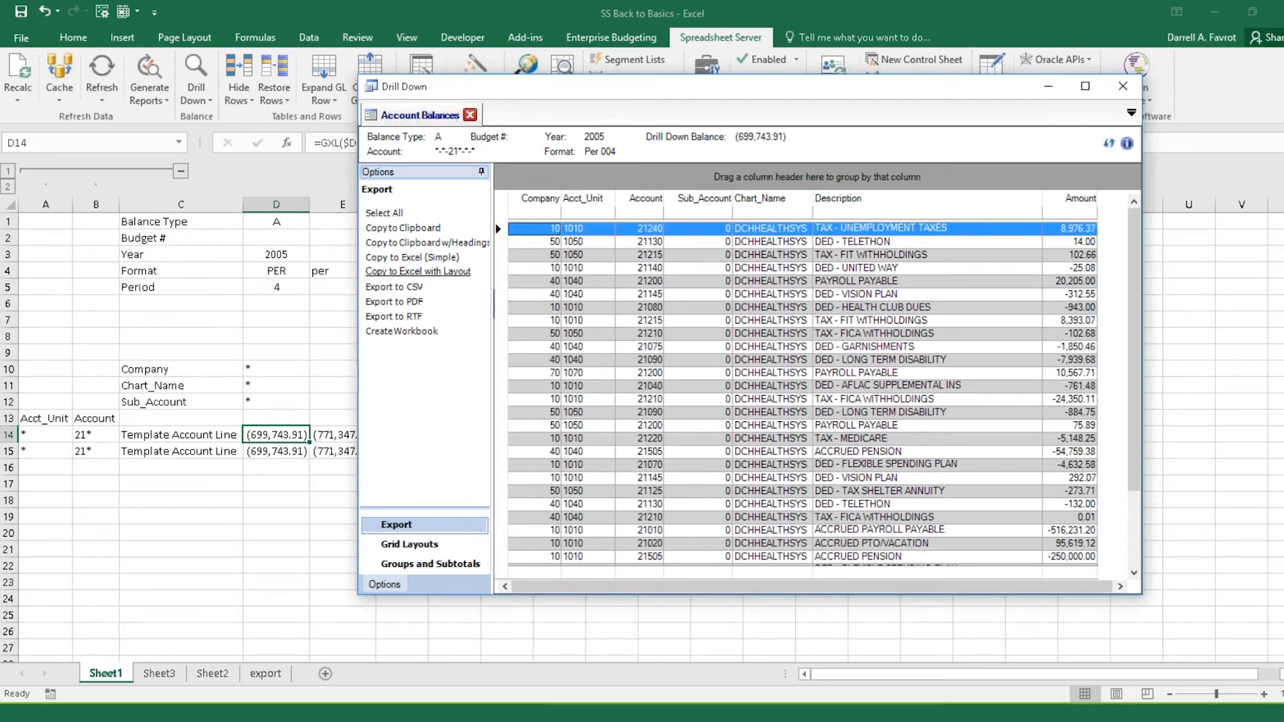
right_click(568, 234)
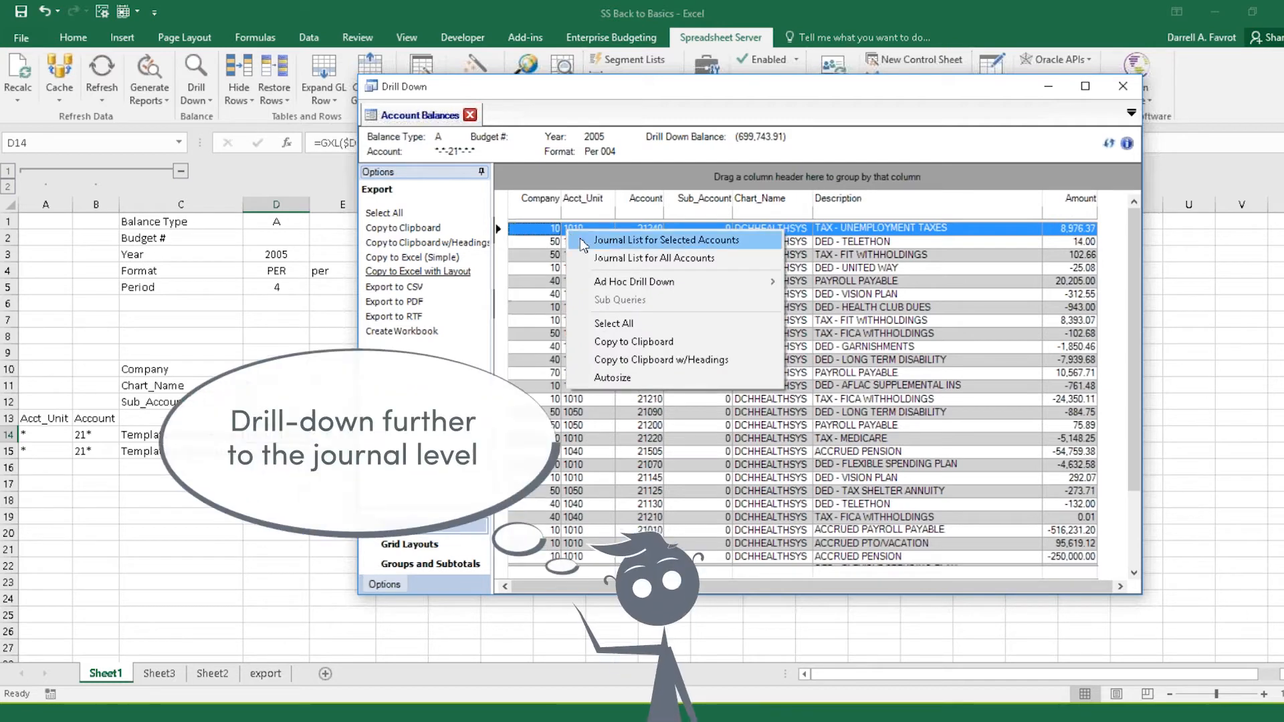
click(580, 238)
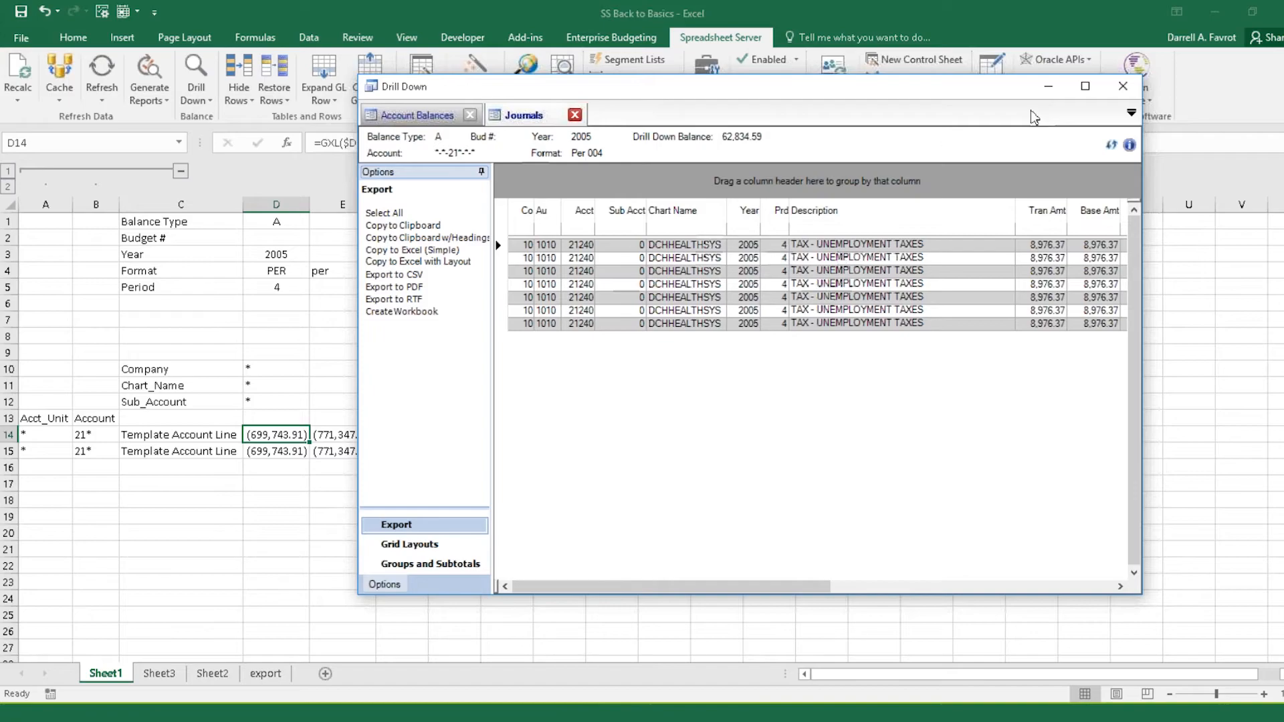
click(1085, 93)
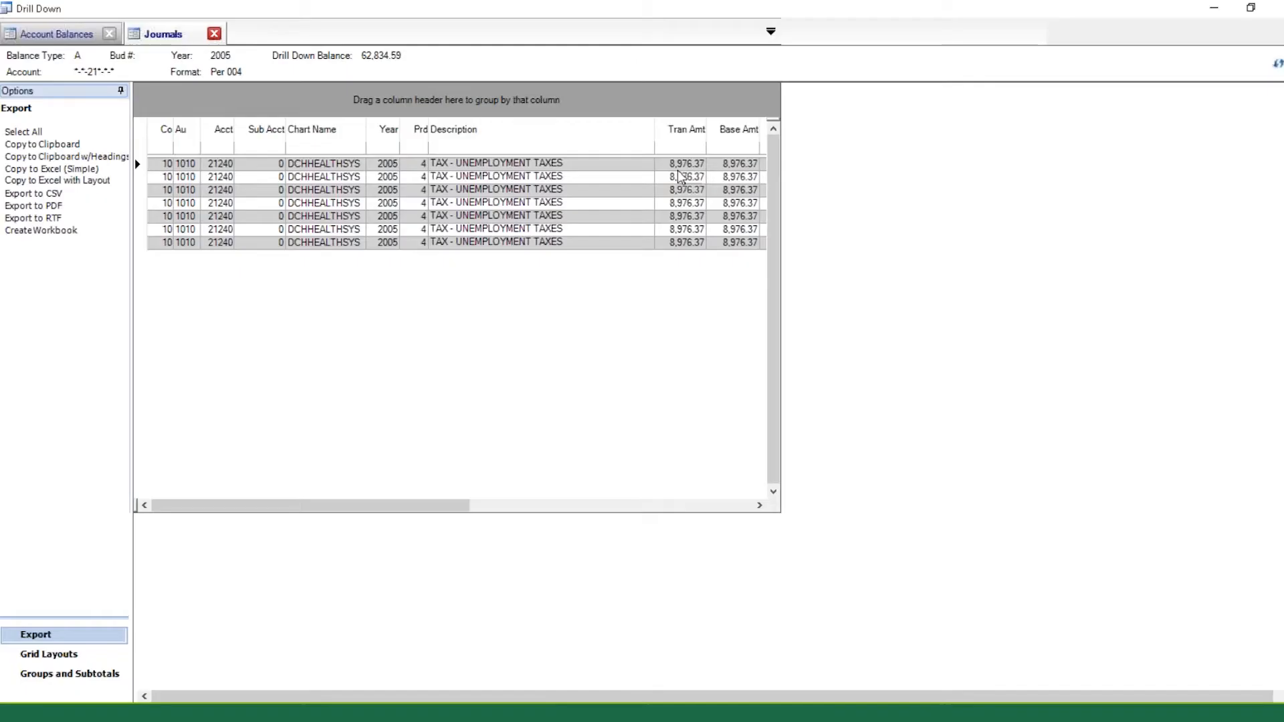
- From the account balances, list the journals for company 10's DED - UNITED WAY account and select all of them
click(63, 35)
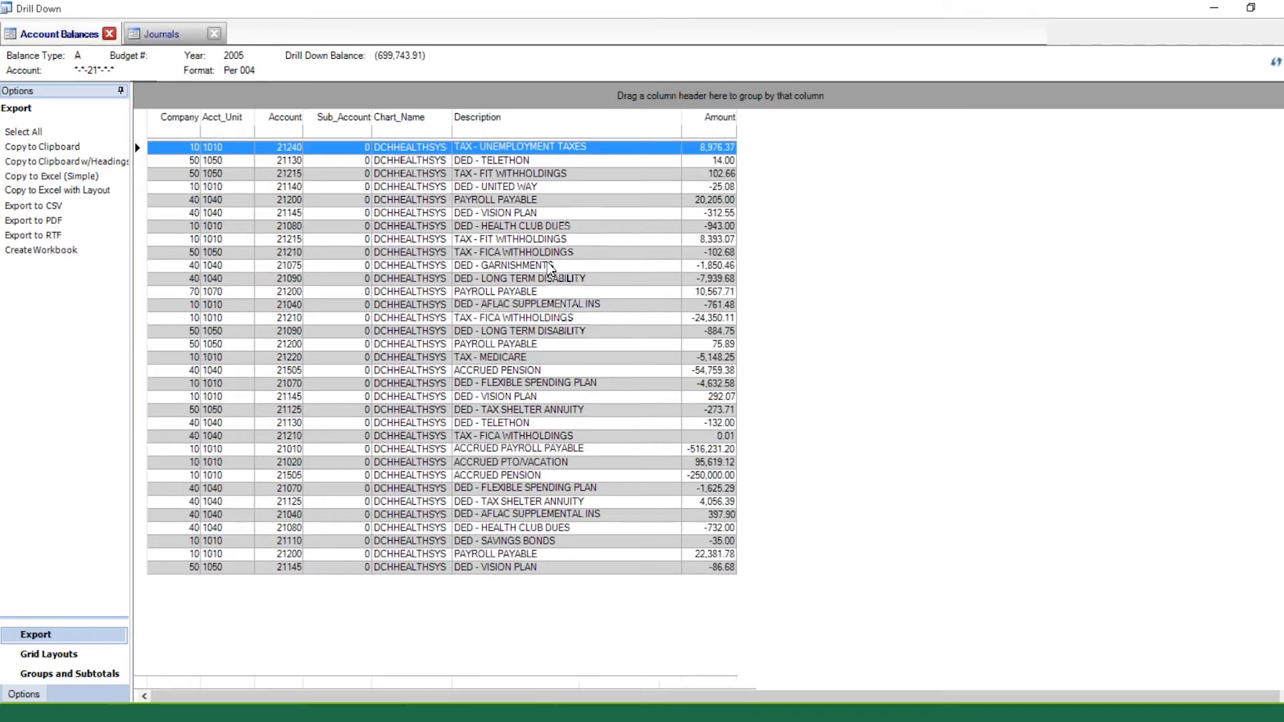
click(534, 191)
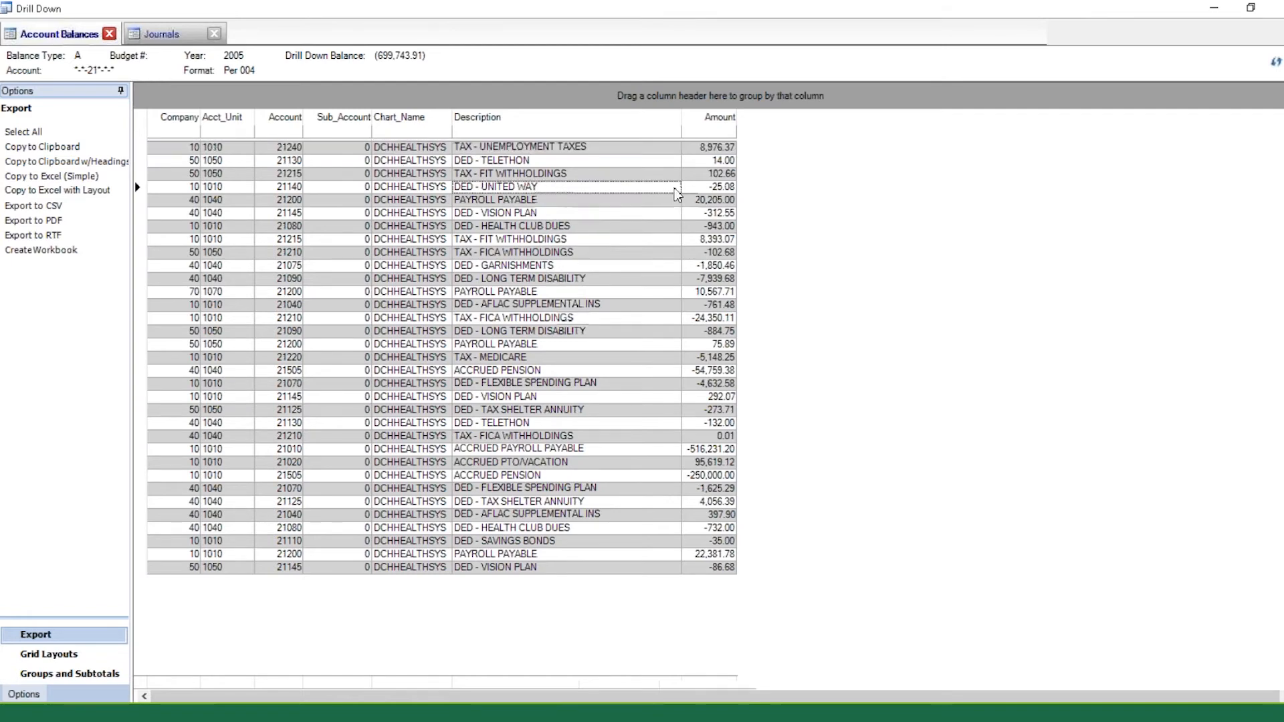
right_click(720, 190)
click(742, 199)
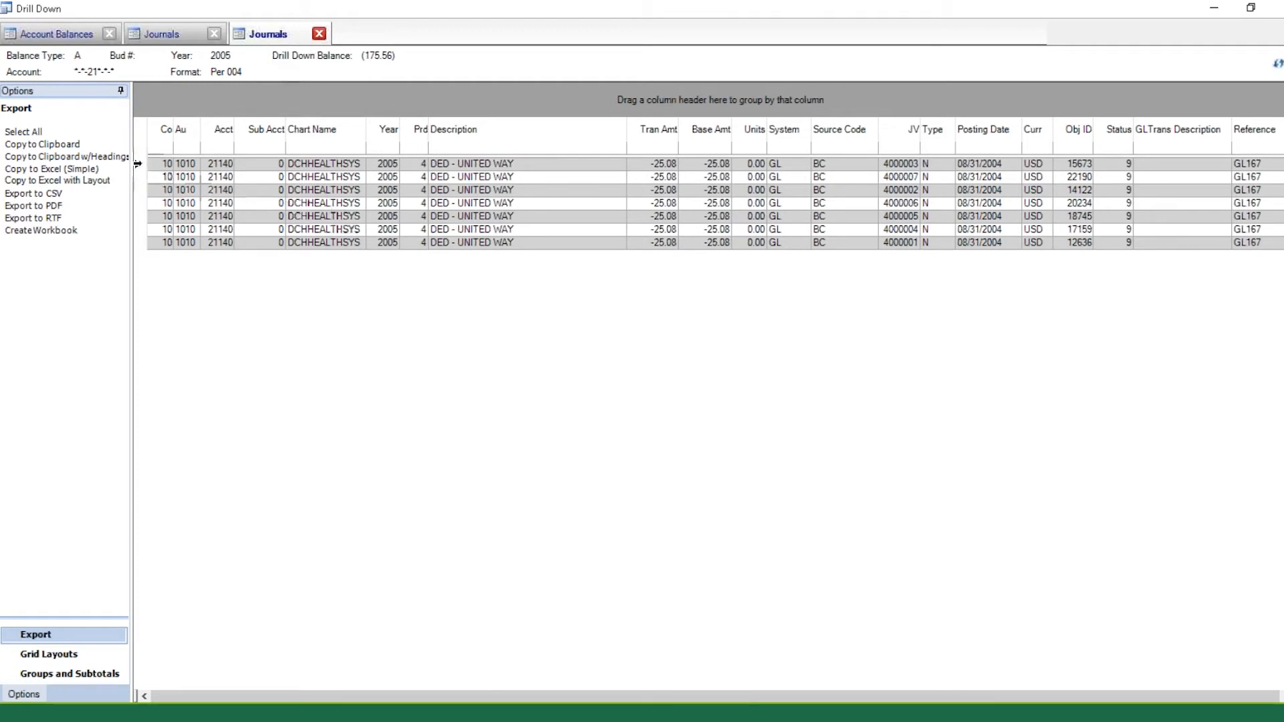
click(27, 132)
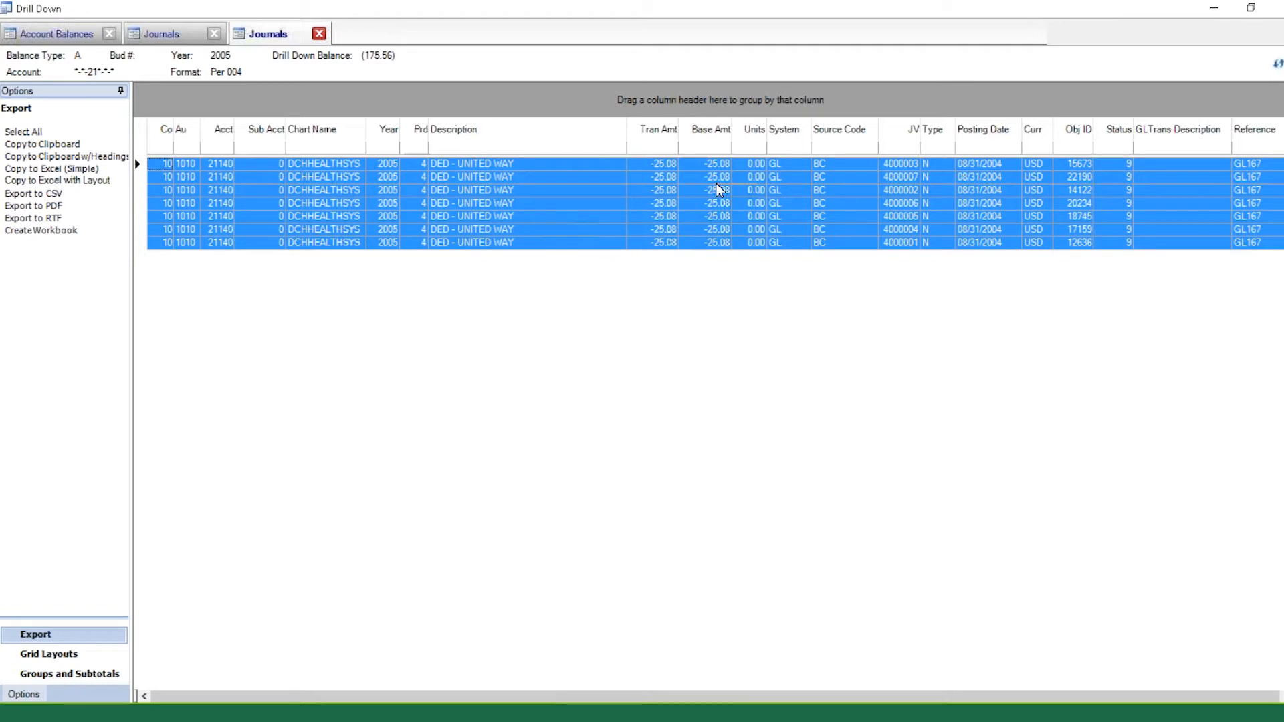
- Close the United Way journals, list the TAX - UNEMPLOYMENT TAXES journals from the account balances again, and close the drill-down
click(319, 34)
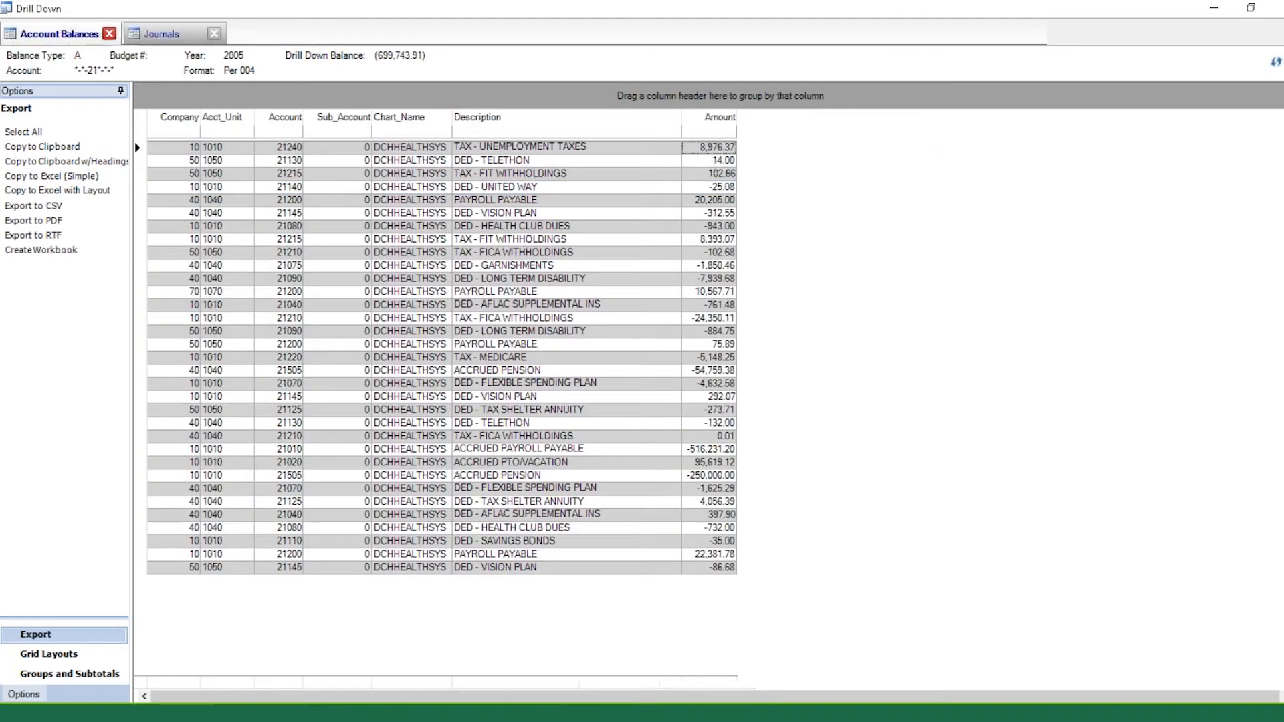
right_click(712, 148)
click(812, 155)
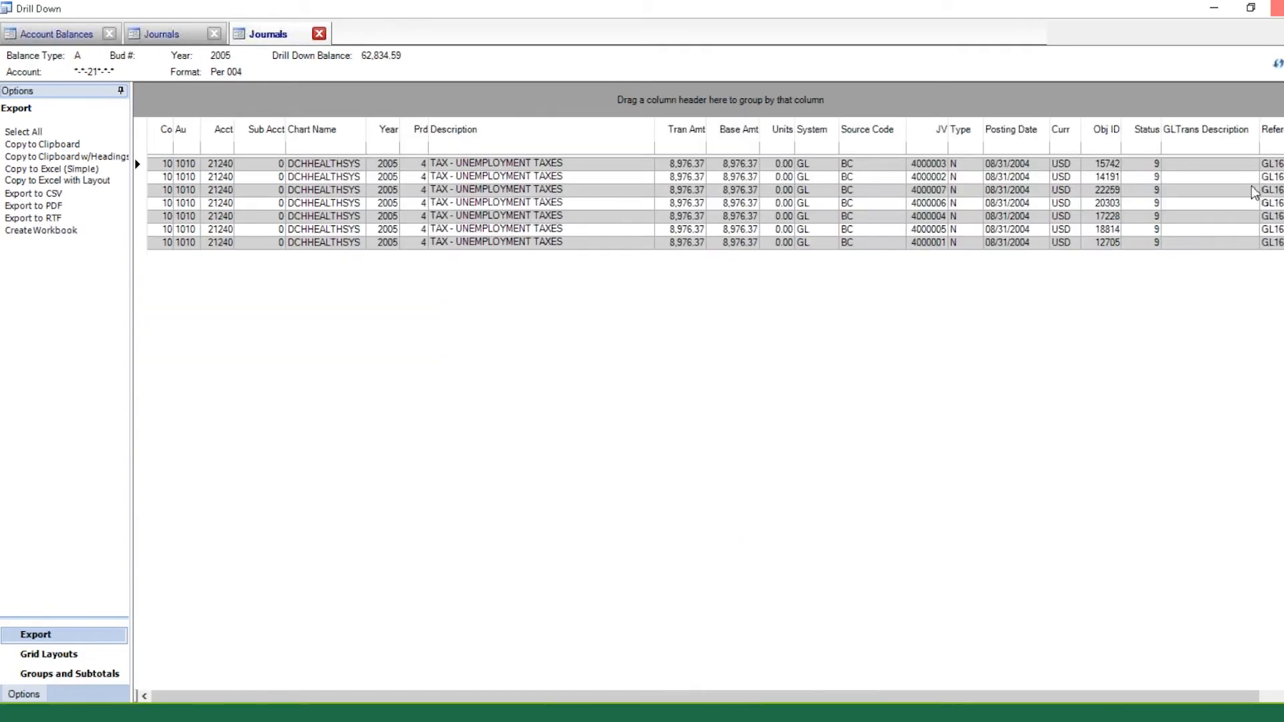
click(1276, 8)
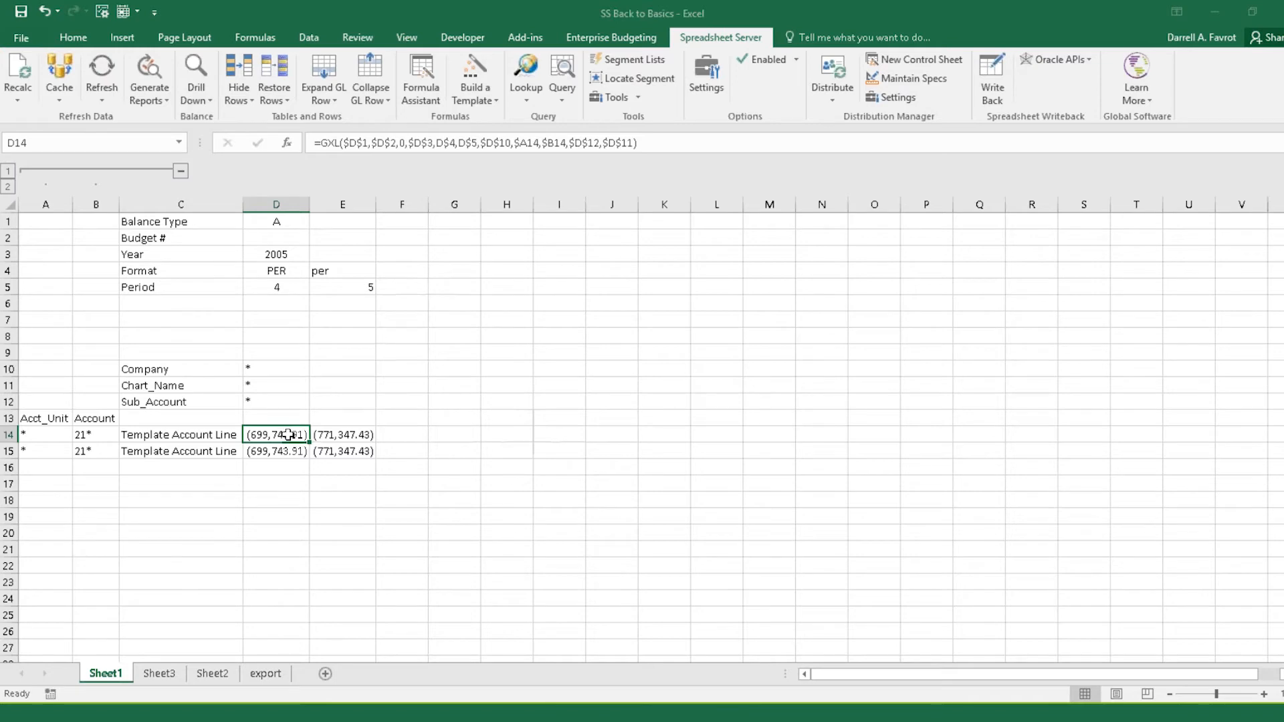
- Drill down into D14:E14 together to compare the account balances of periods 4 and 5, and close the drill-down
drag(287, 434, 343, 434)
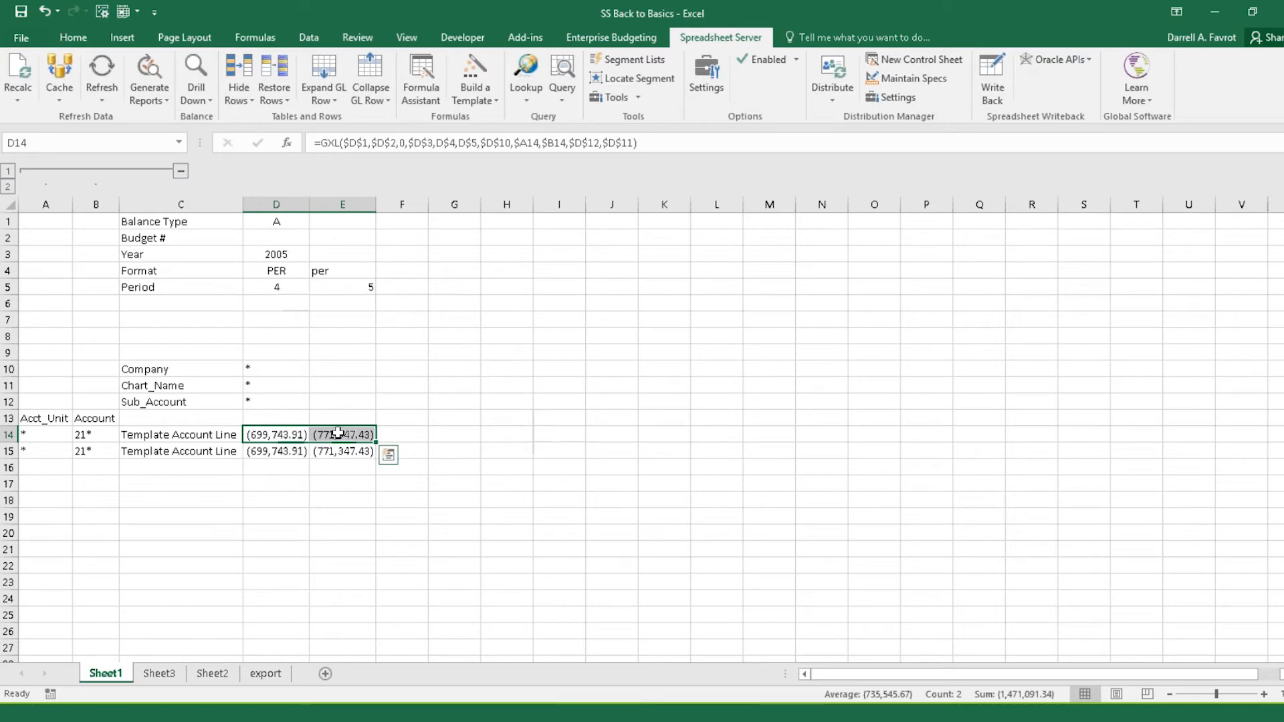
click(200, 74)
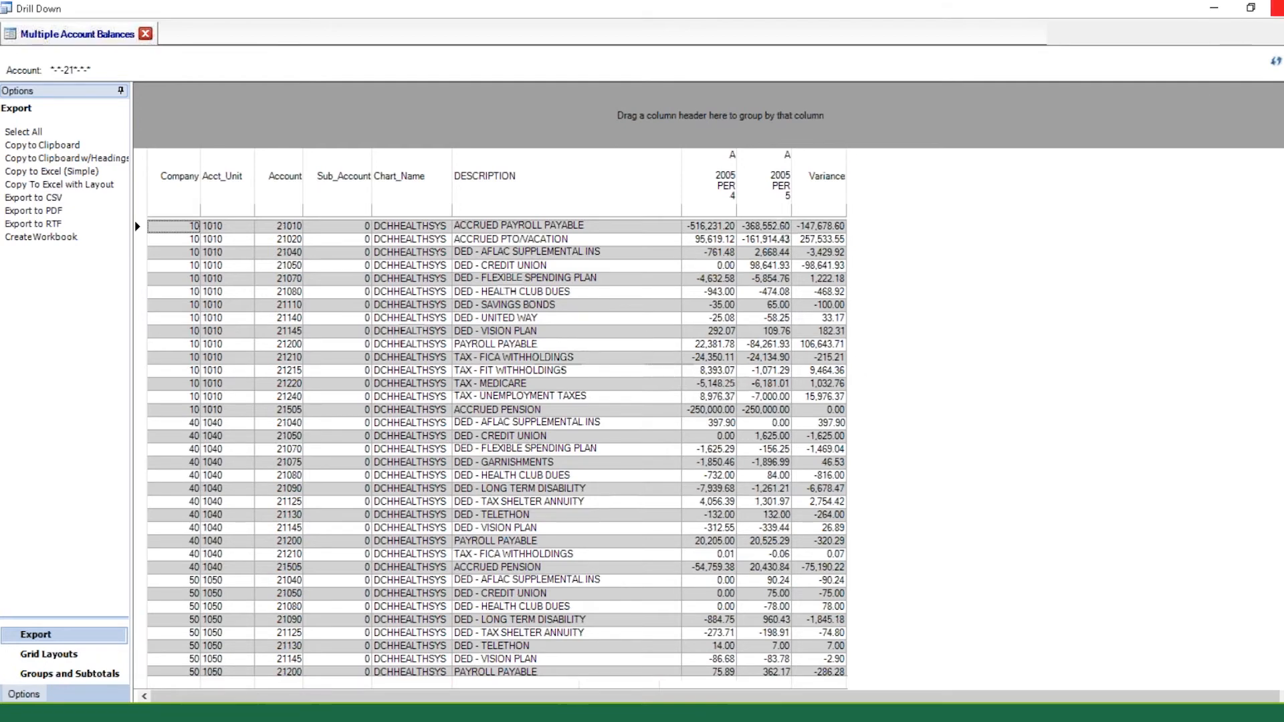
click(1276, 8)
- Add a third period column heading by entering format "per" in F4 and period 6 in F5
click(430, 276)
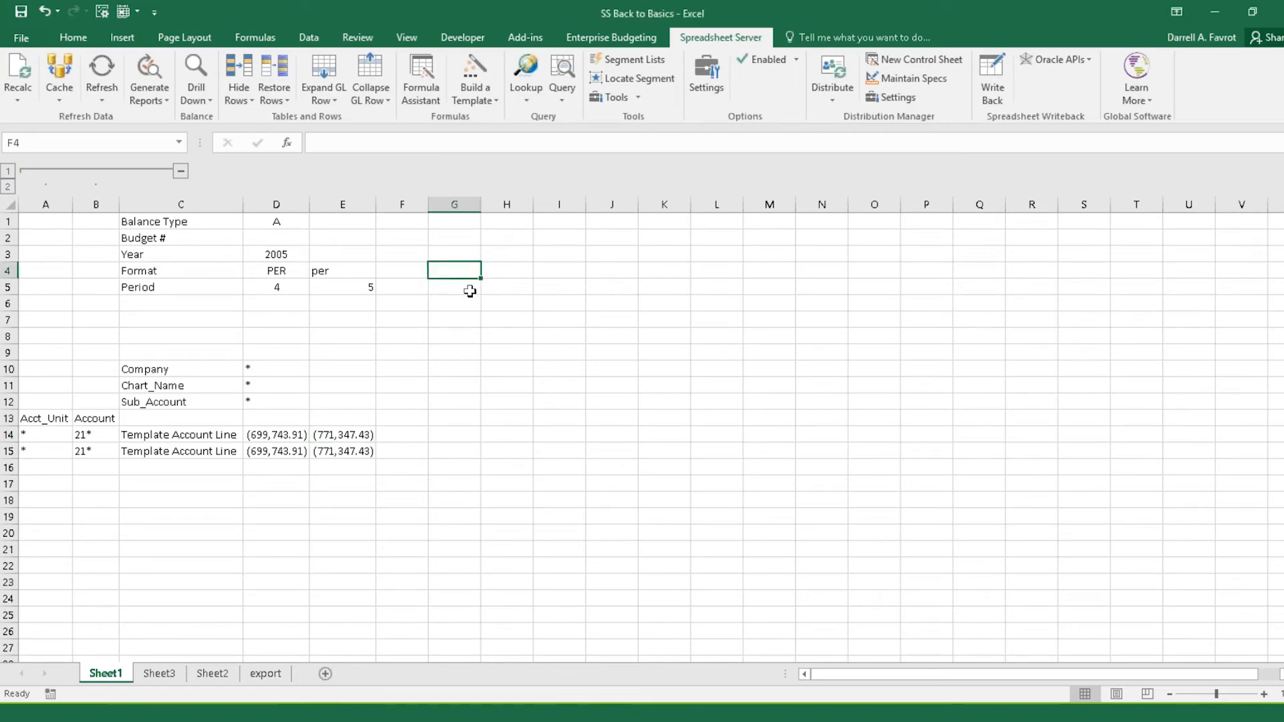
key(Left)
text(per)
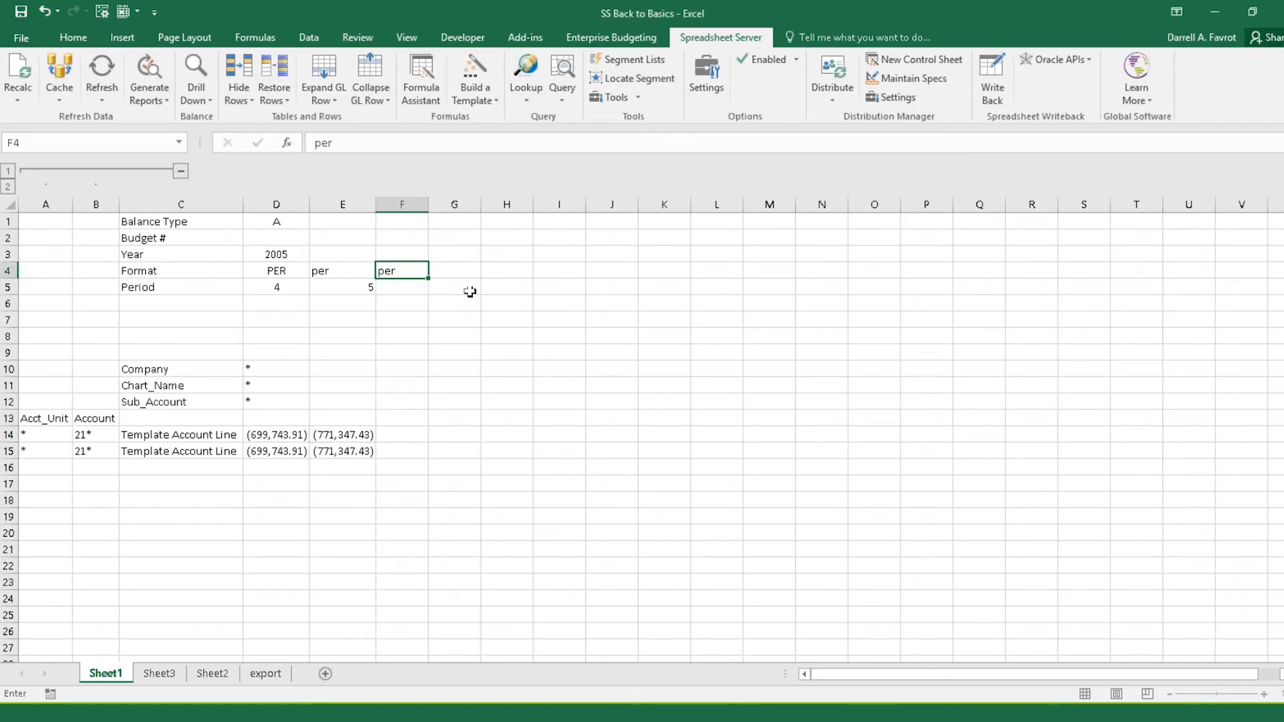
key(Return)
text(6)
key(Return)
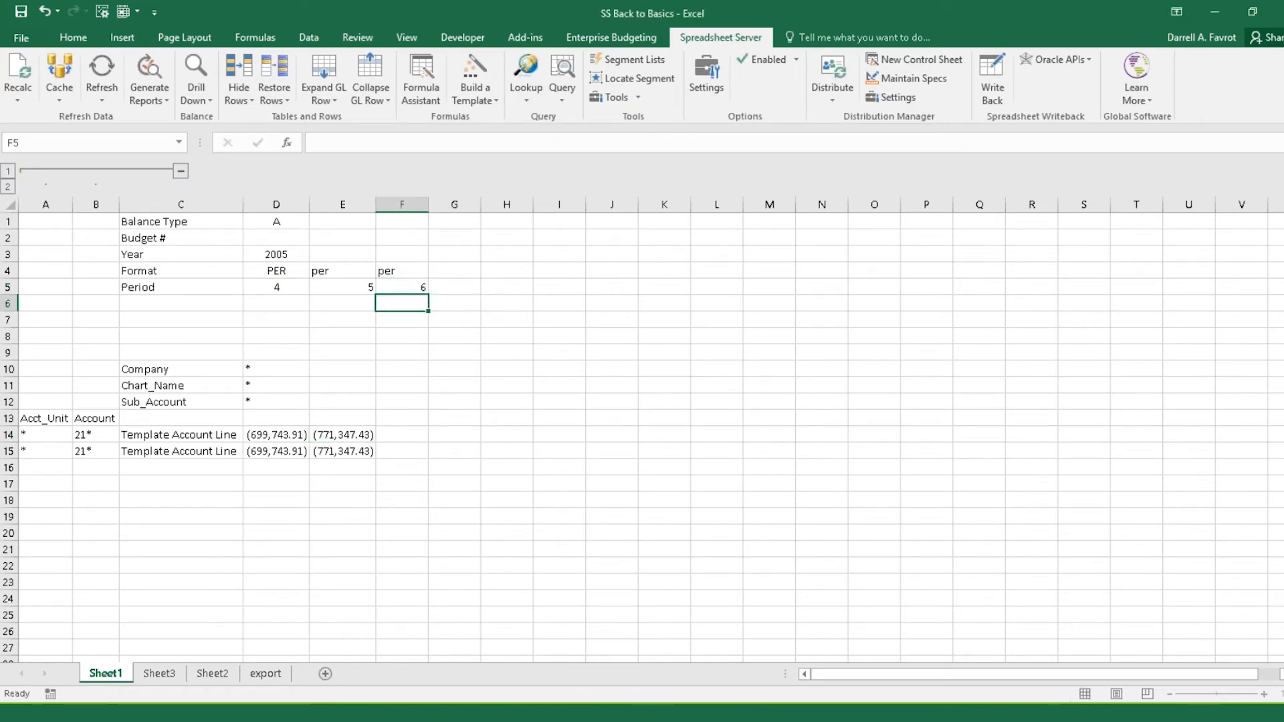
- Fill the balance formulas from E14:E15 across to F14:F15 and fit column F to its contents
drag(343, 435, 423, 462)
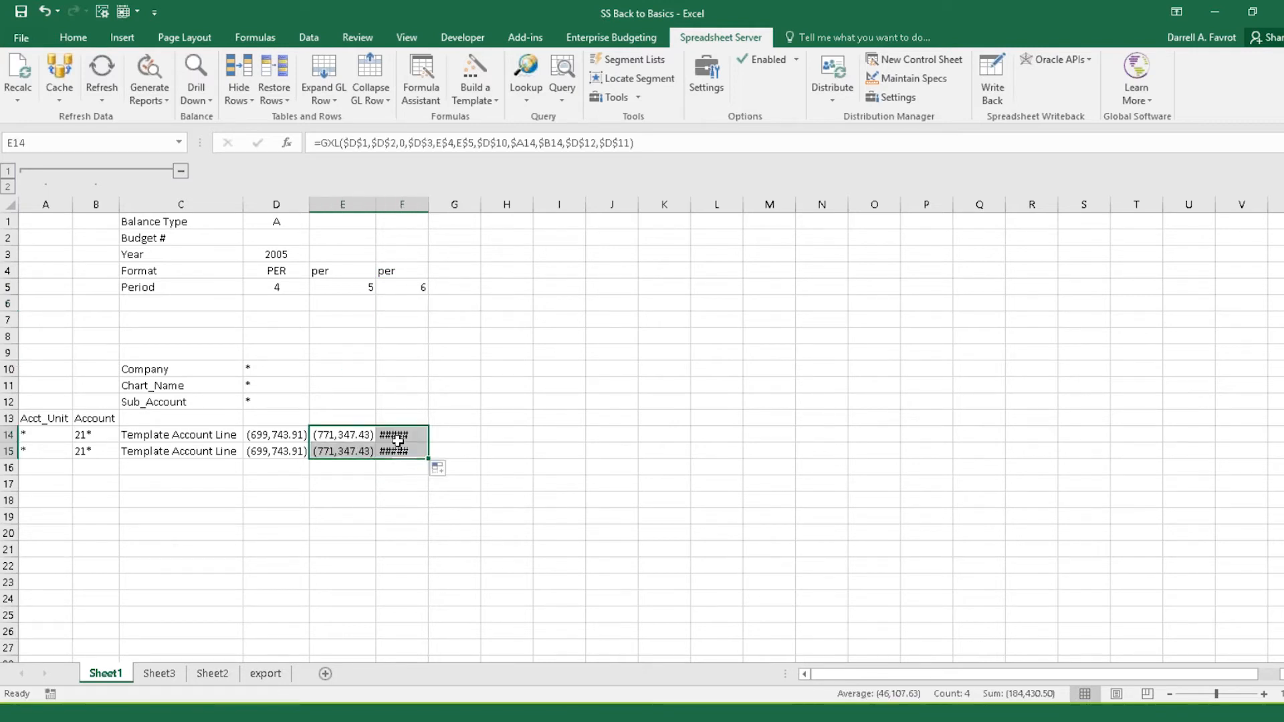
double_click(433, 202)
key(Right)
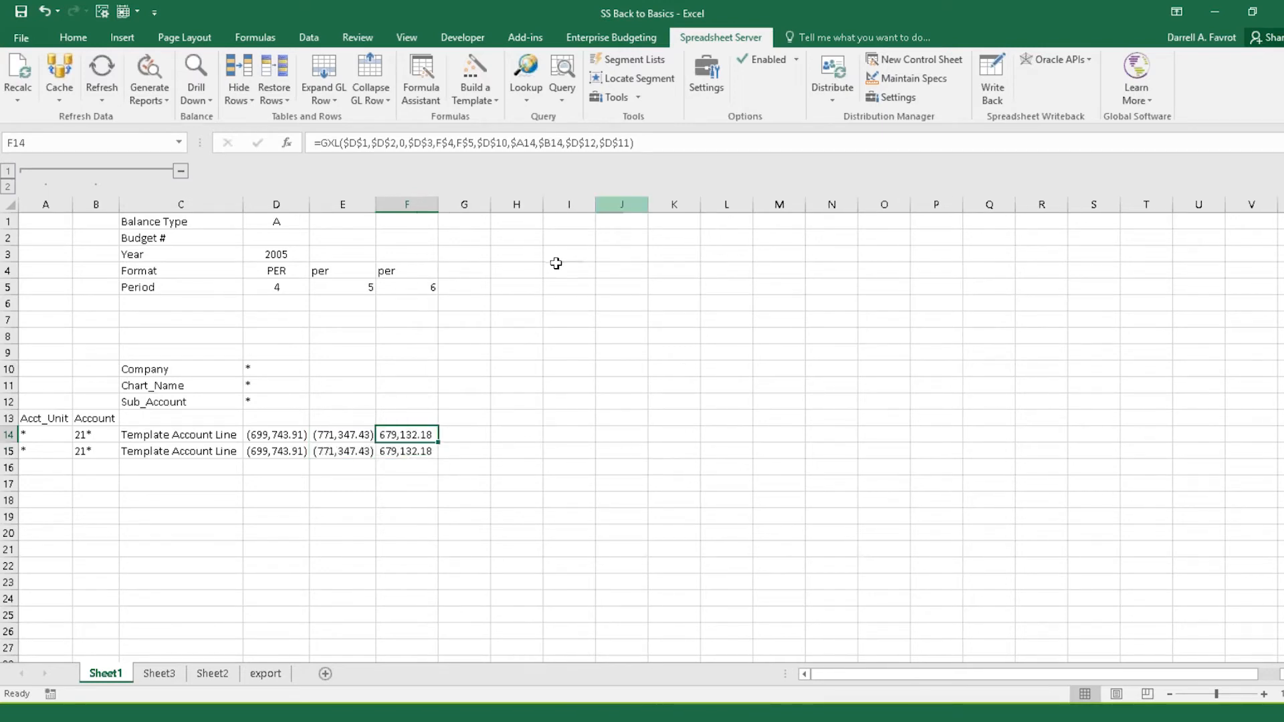
- Drill down into D14:F14 together to view the account balances of periods 4, 5 and 6, and close the drill-down
drag(277, 435, 407, 435)
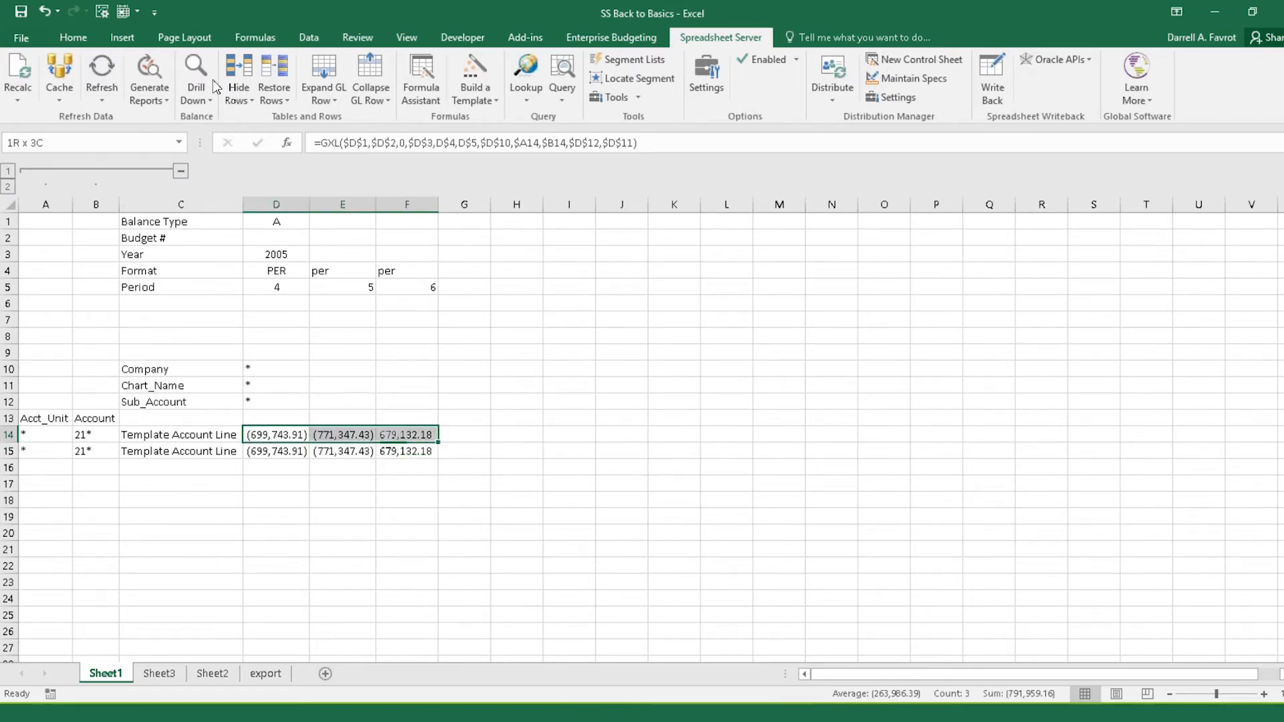
click(199, 81)
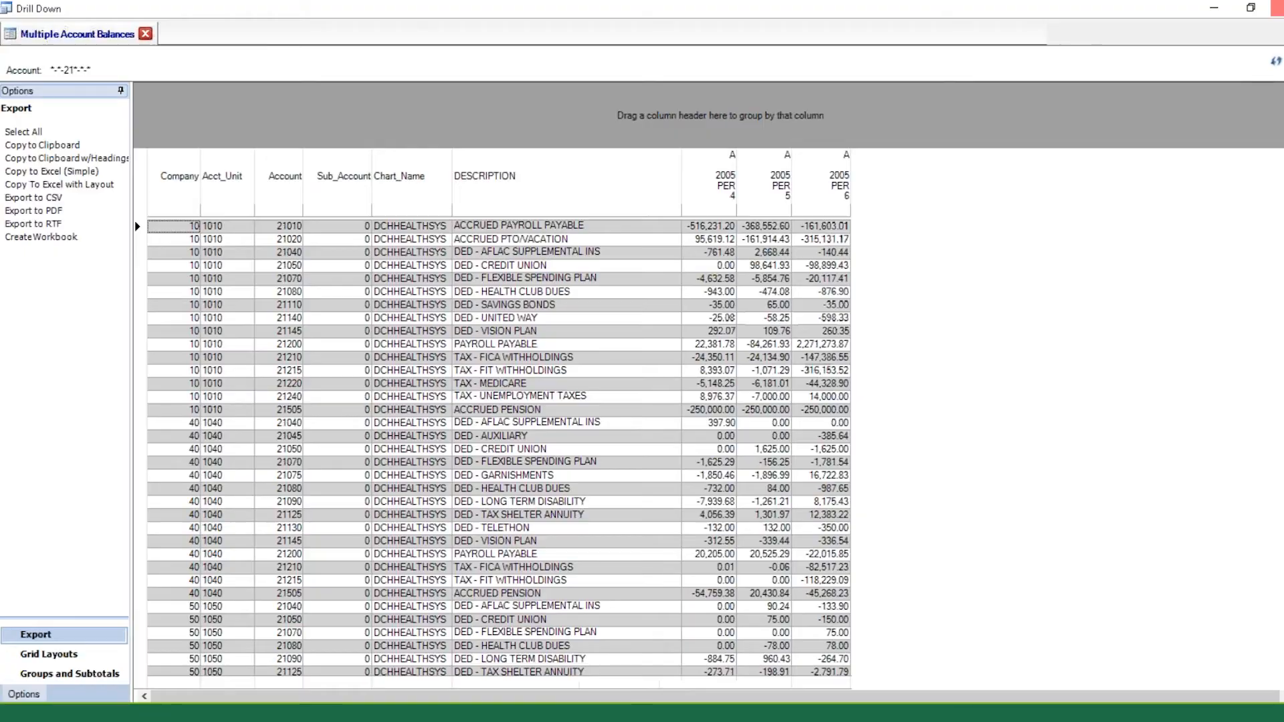
click(1276, 7)
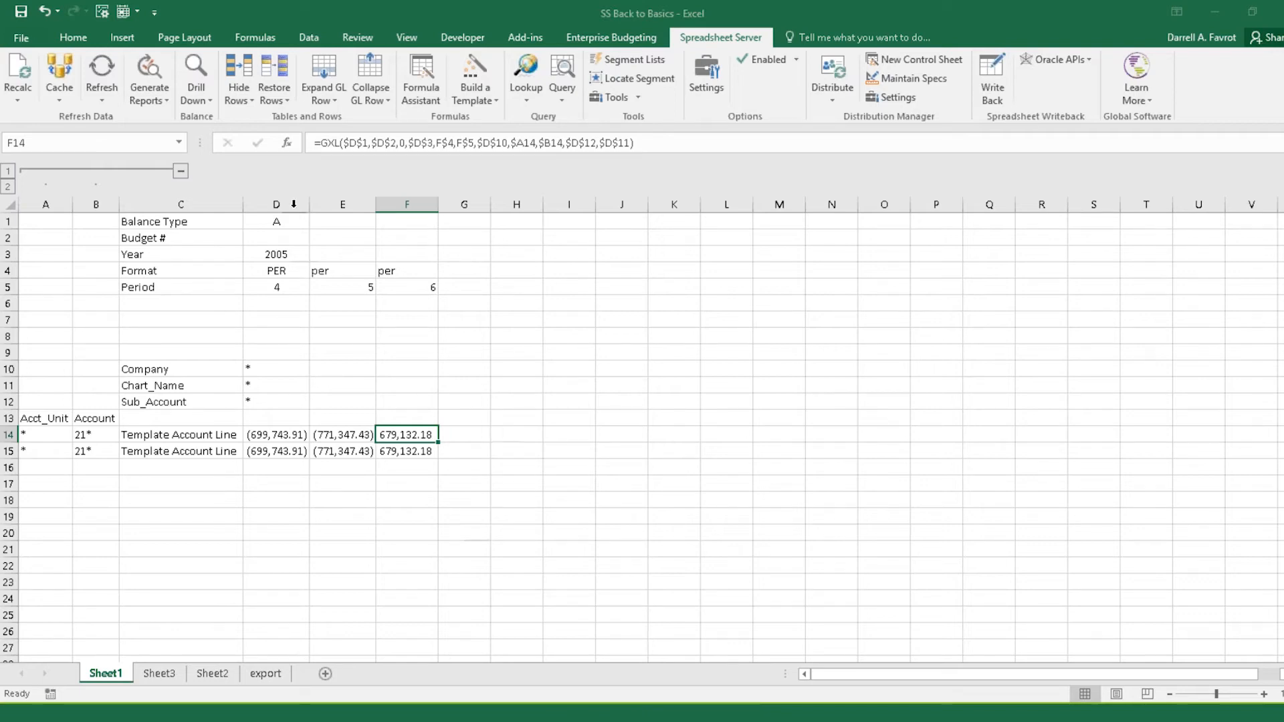
- Copy the three period columns D:F and paste them into columns H:J
drag(278, 201, 403, 203)
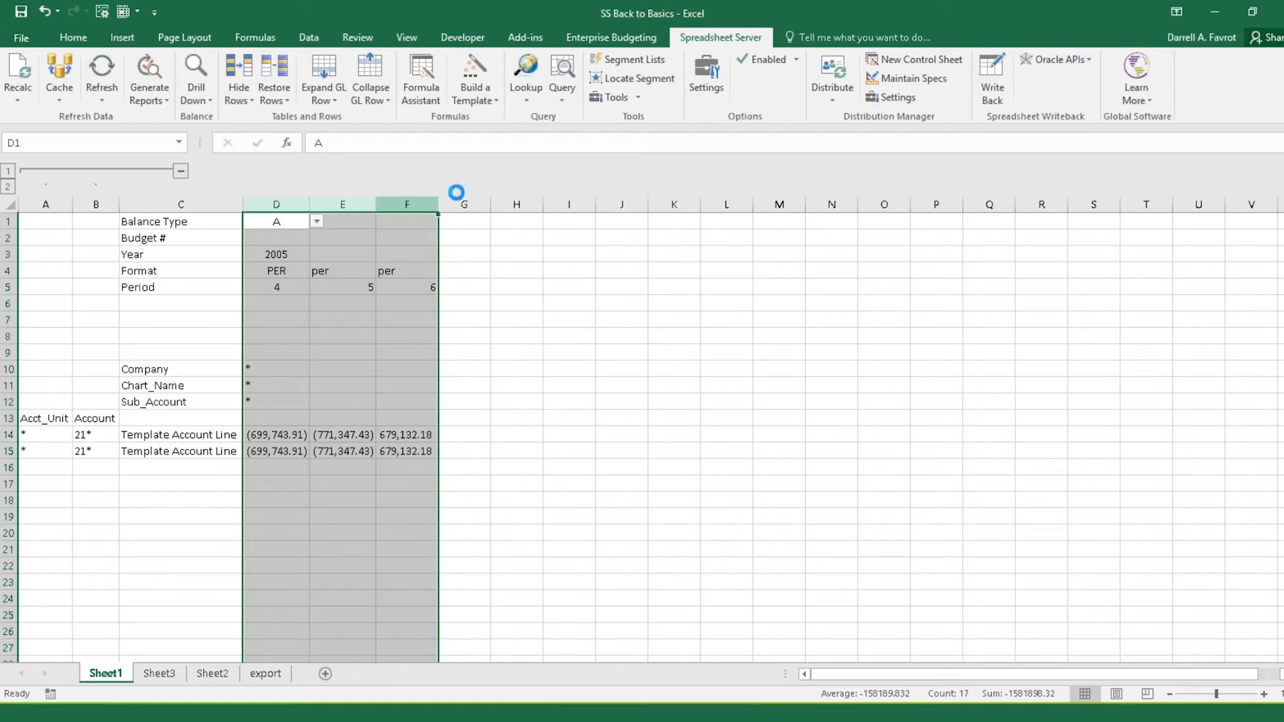
key(ctrl+c)
click(529, 206)
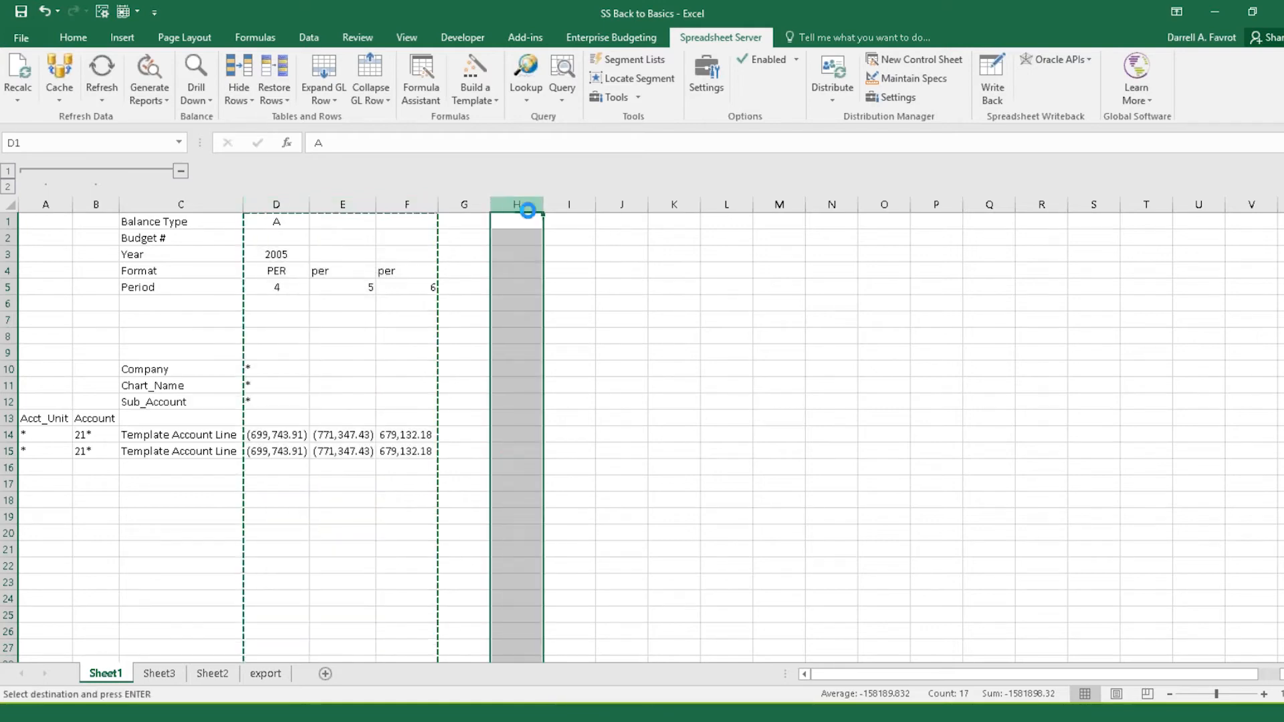
key(ctrl+v)
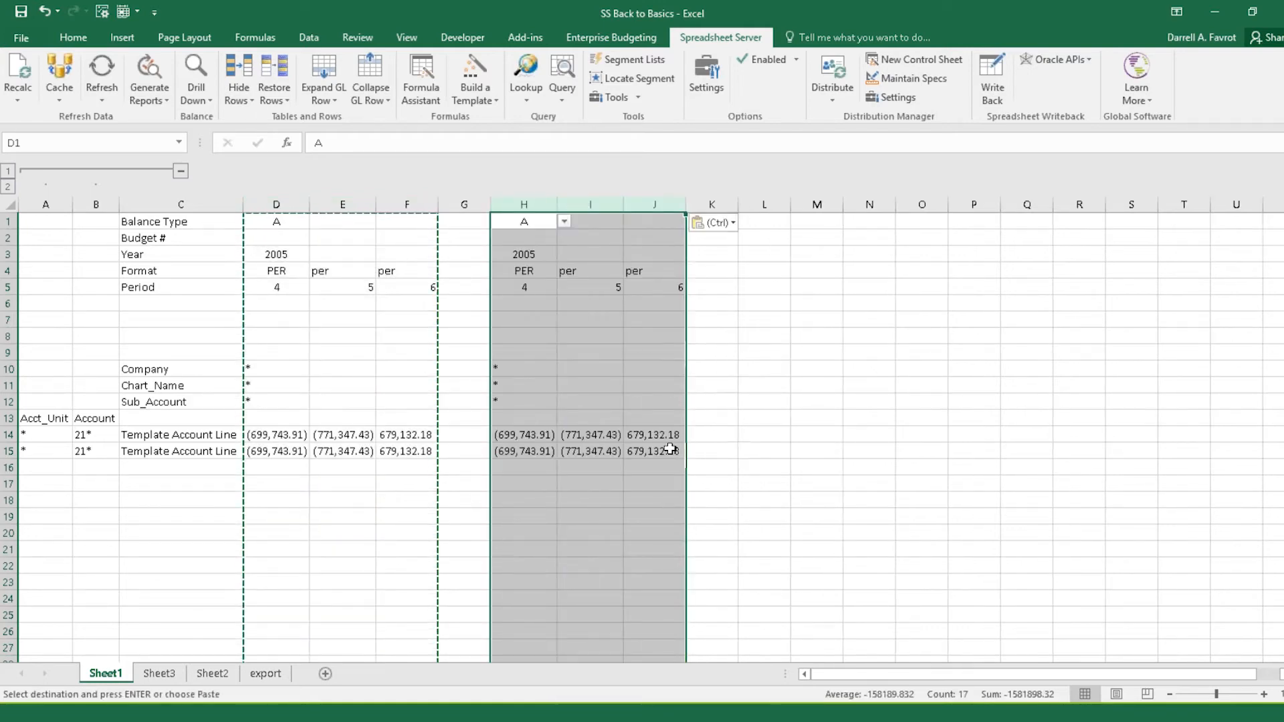
- Set the copied column H to format "qtr" and period 1, and fit its width to the balances
click(535, 272)
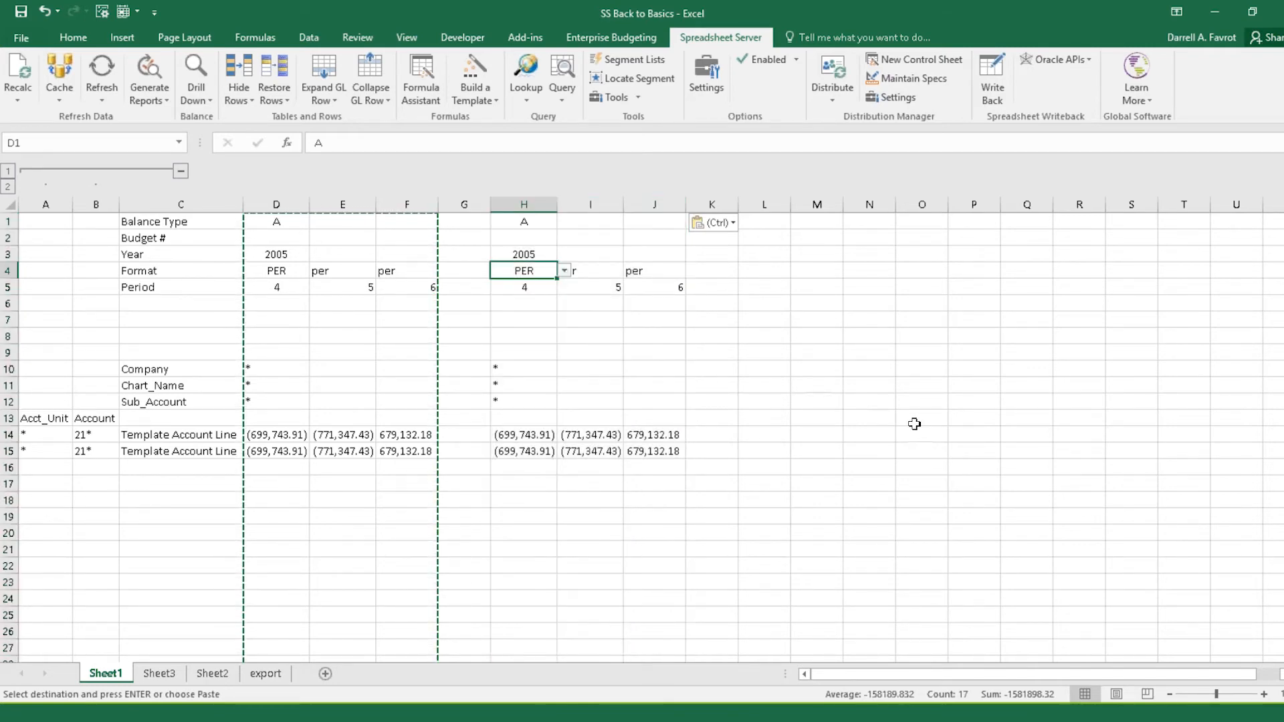
text(qtr)
key(Return)
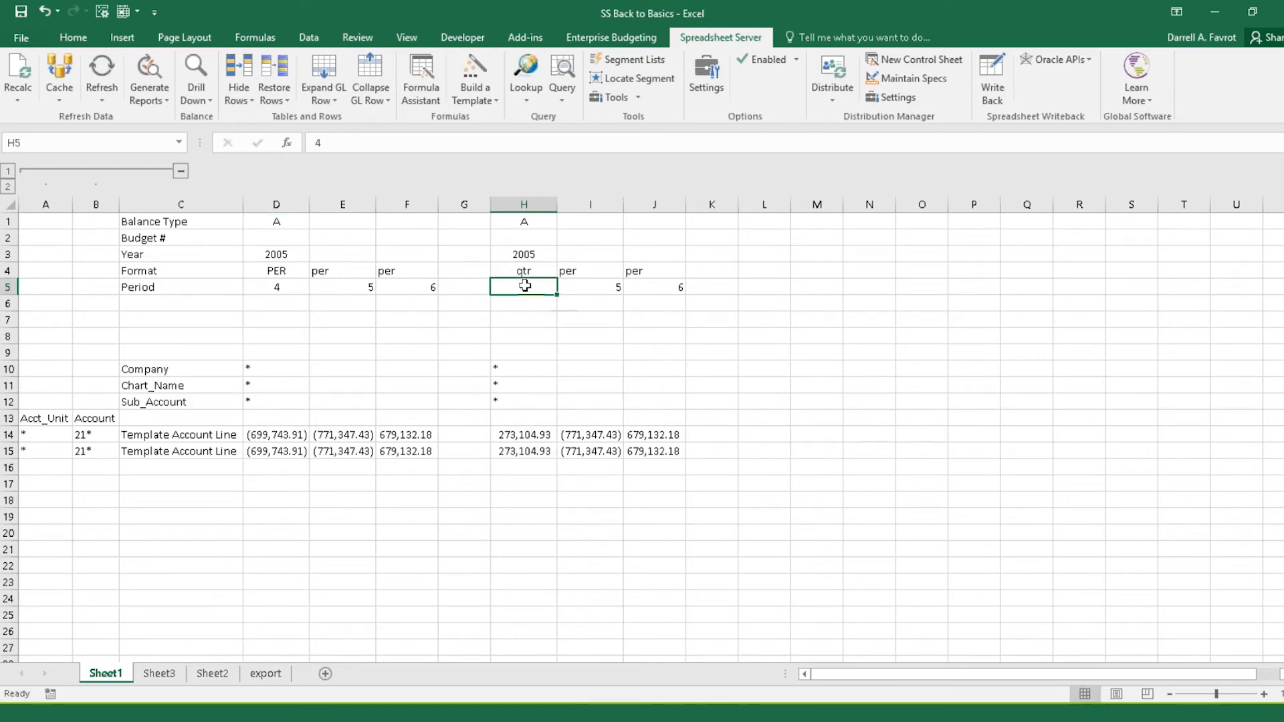
text(1)
key(Return)
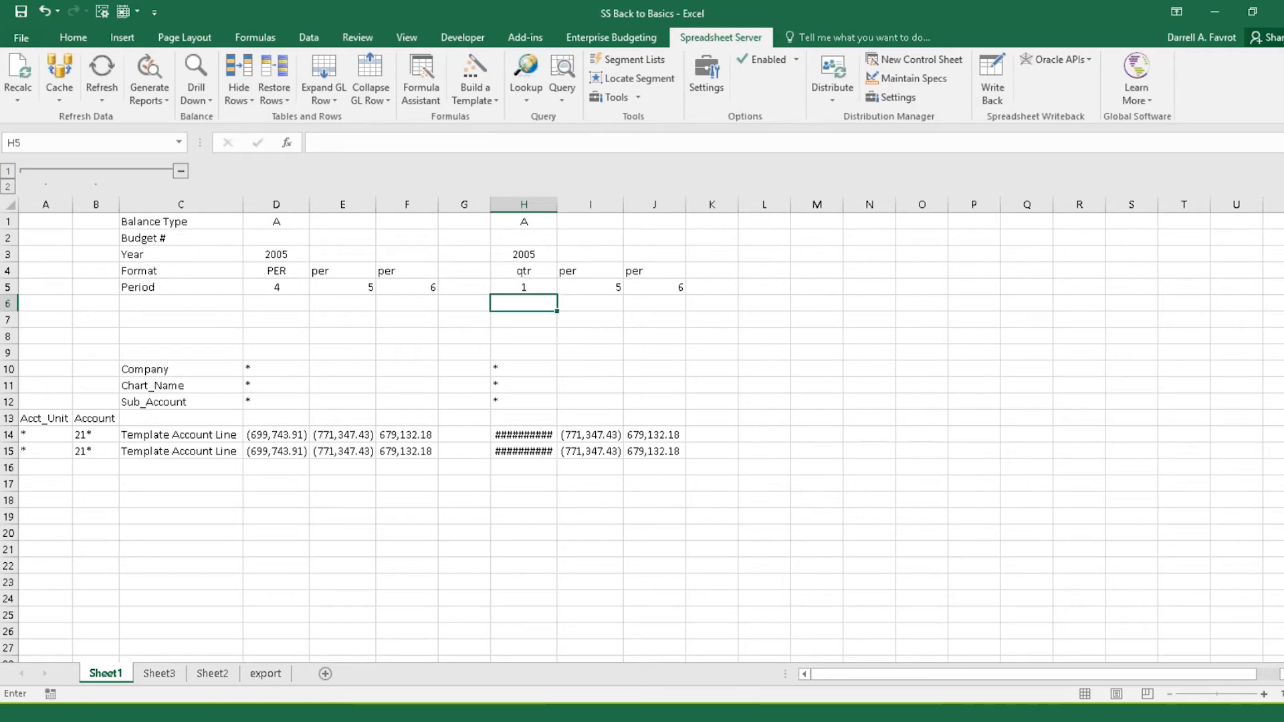
double_click(556, 205)
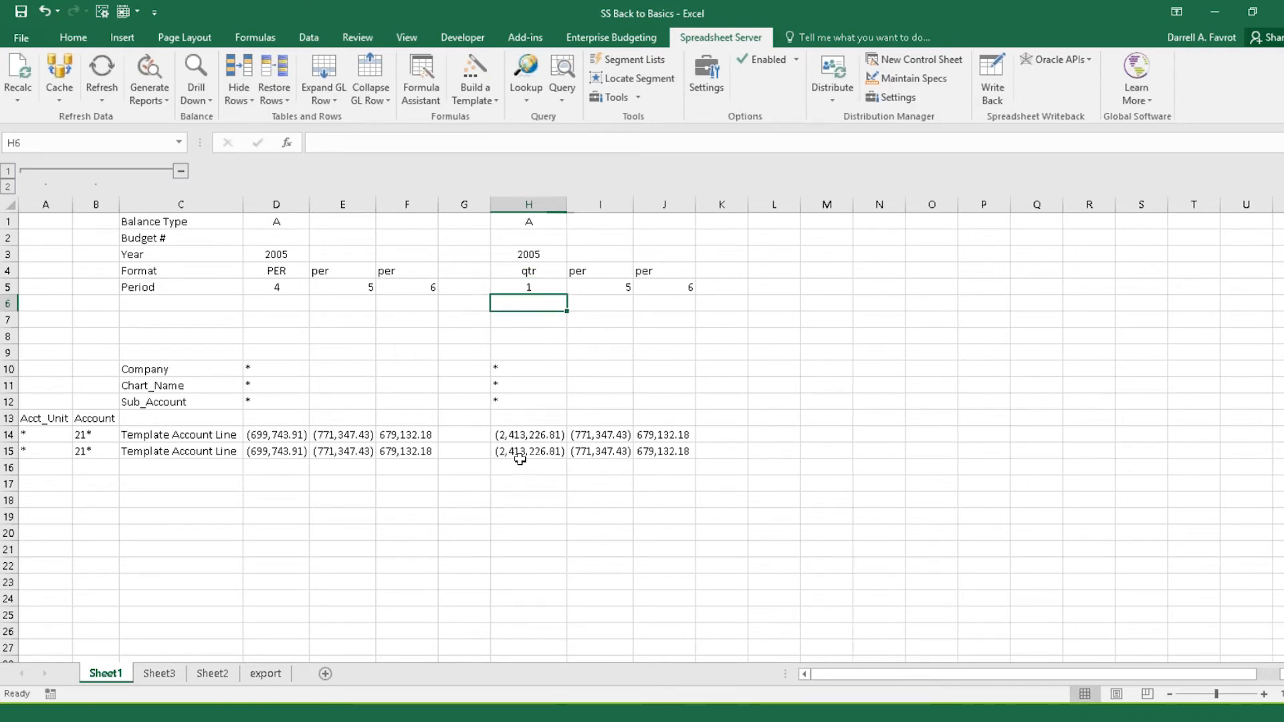
- Set the format in I4 to "YTD" and widen column I to show the balance in I14
click(599, 283)
key(Up)
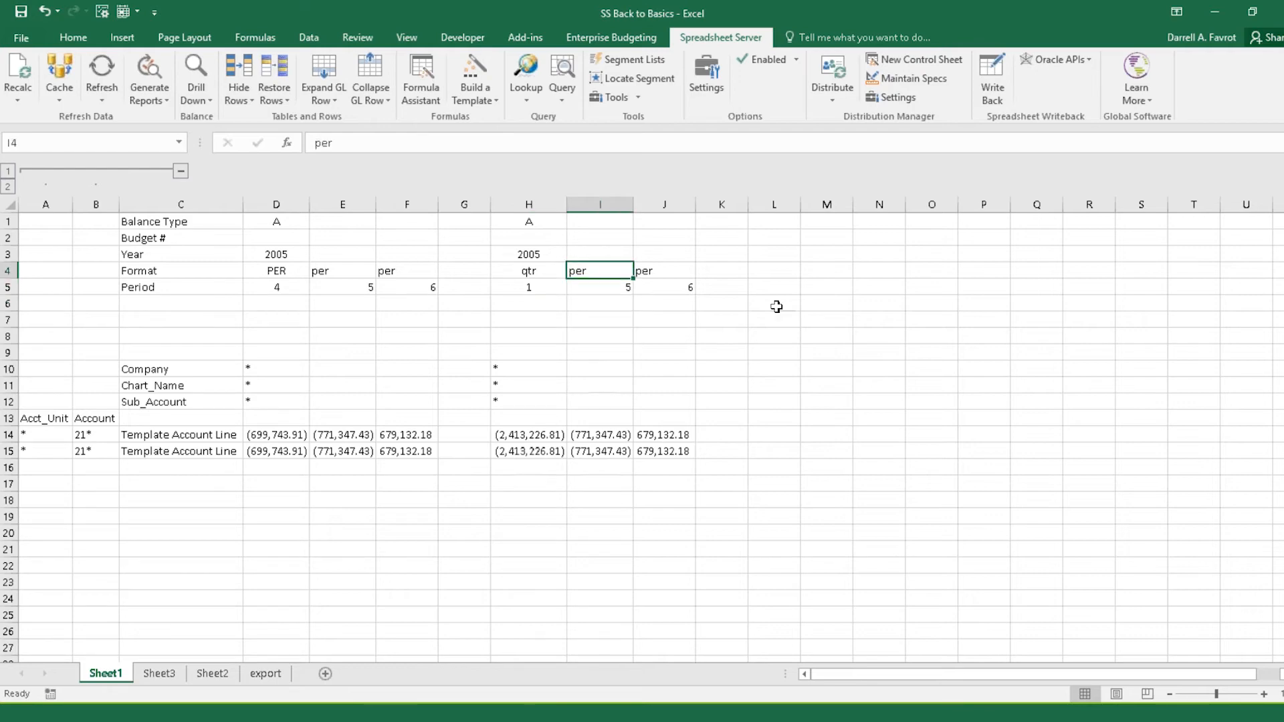
text(YTD)
key(Return)
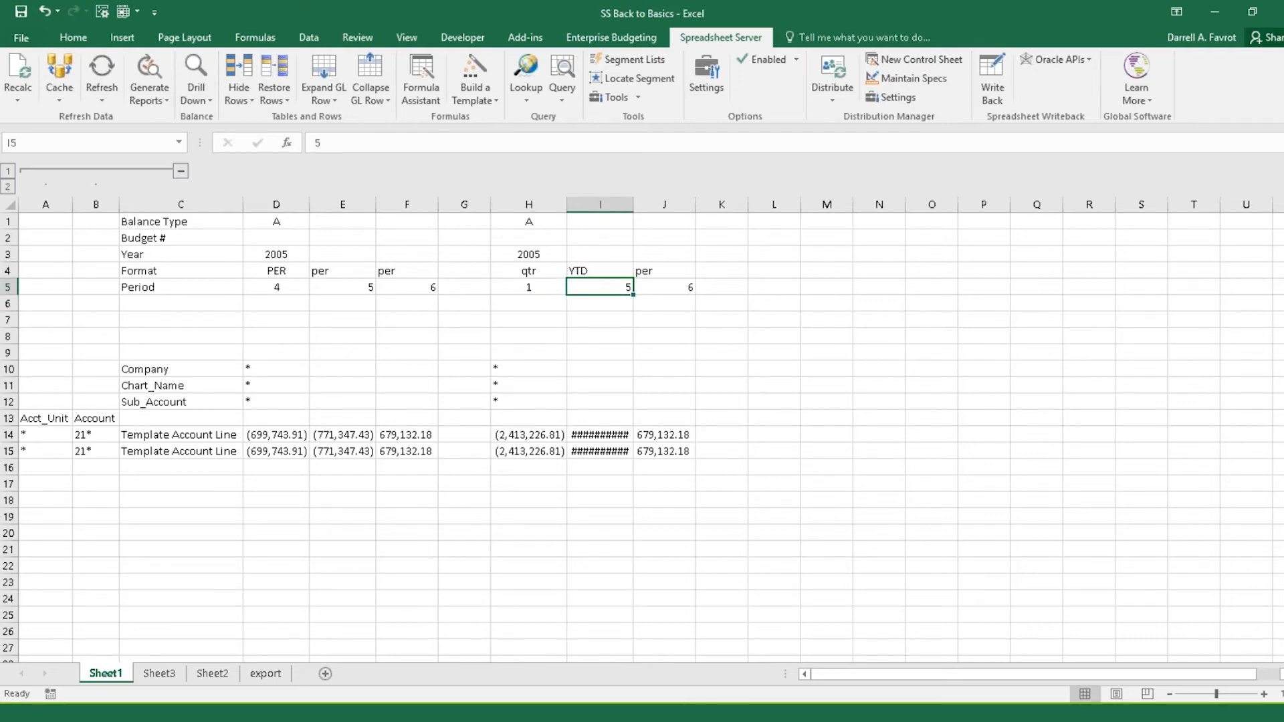
drag(633, 204, 642, 204)
click(603, 433)
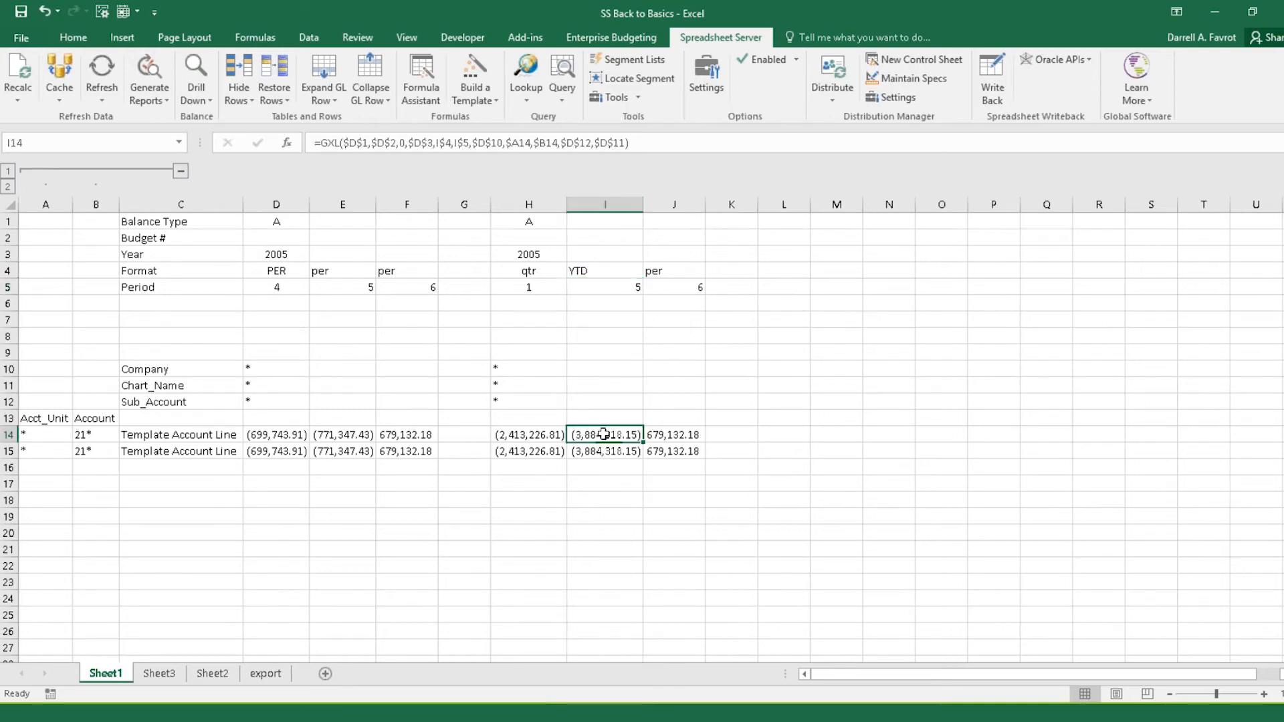
- Clear all contents from the copied columns H:J
click(599, 288)
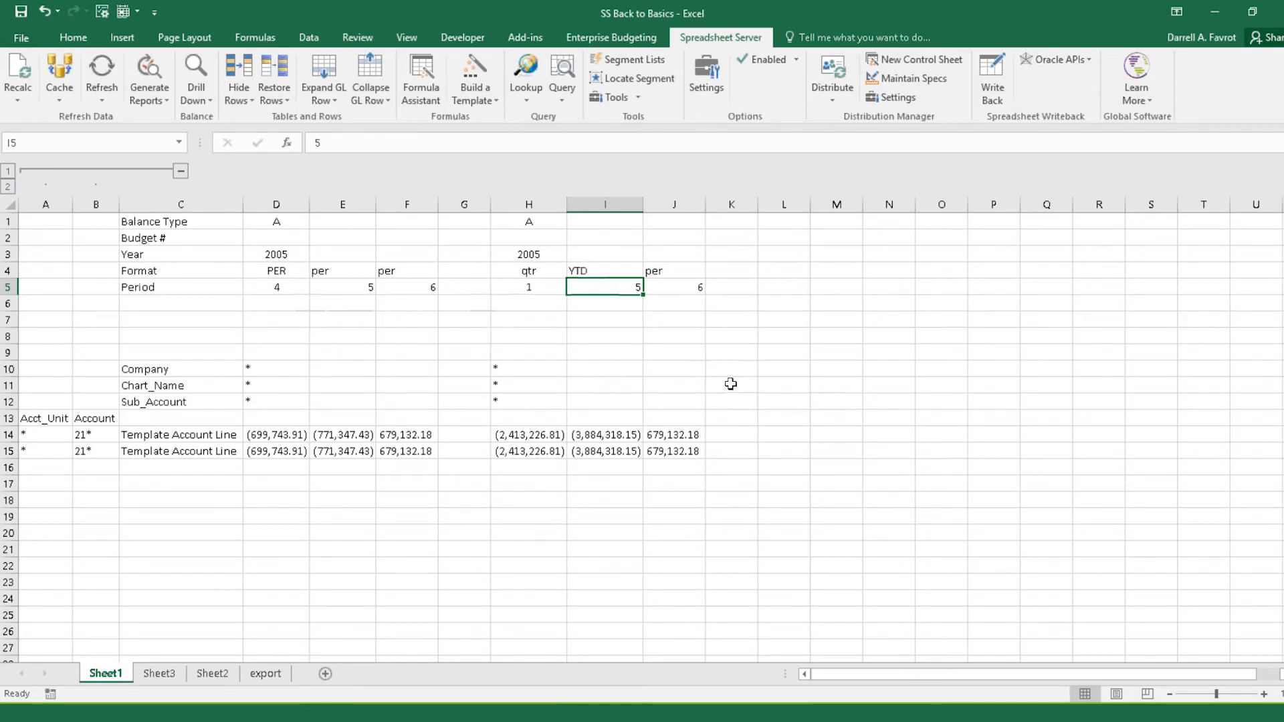
drag(529, 204, 674, 204)
key(Delete)
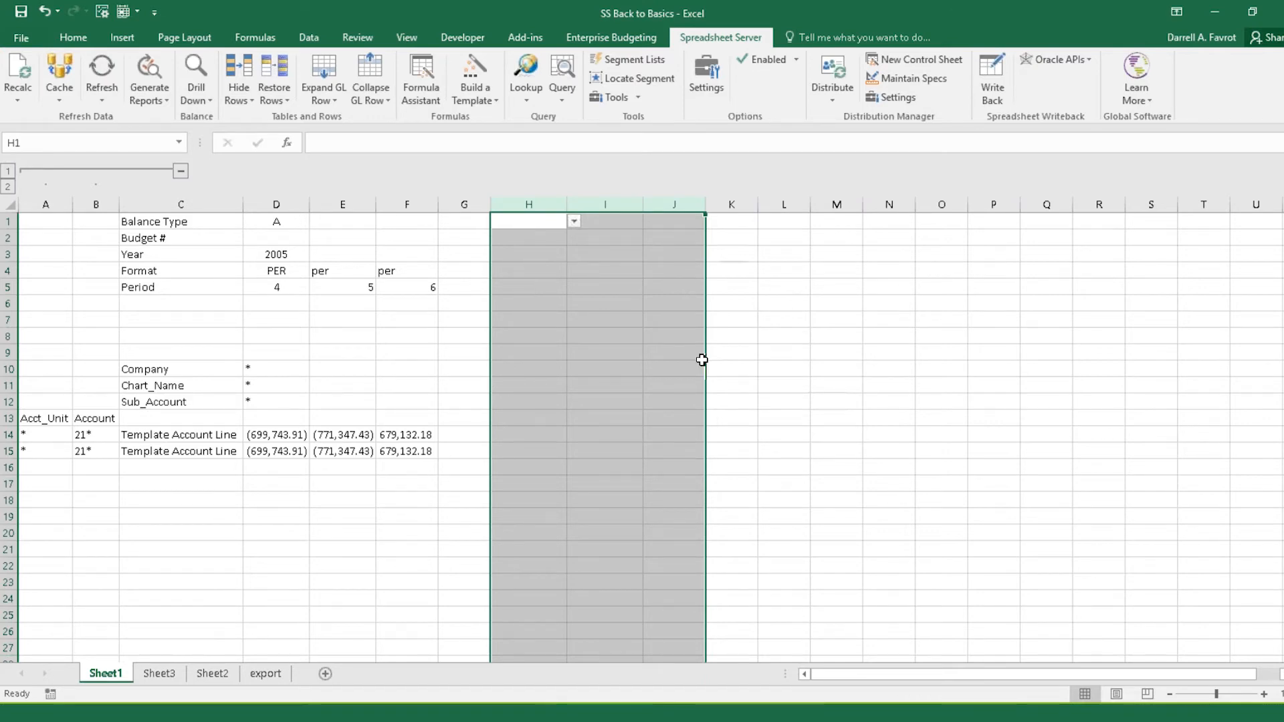
- Send the drill-down results of balance D14 to a worksheet, and follow its link back to the source cell
click(278, 437)
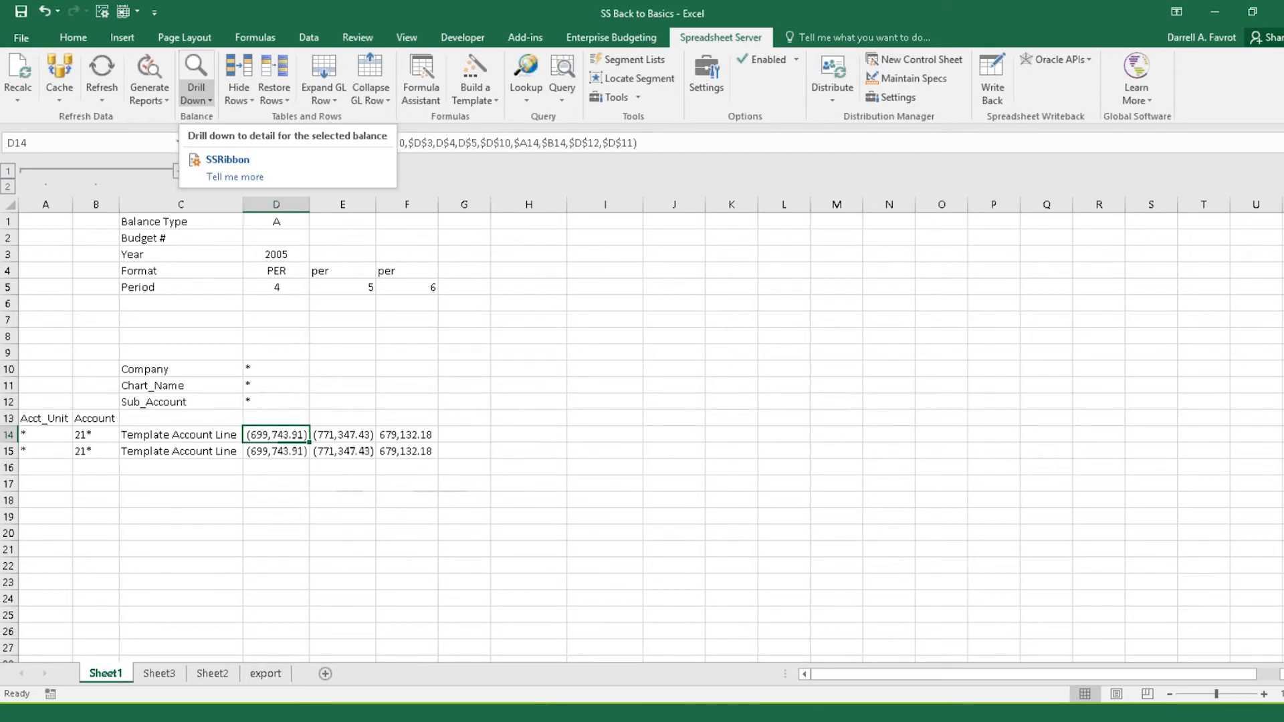
click(196, 94)
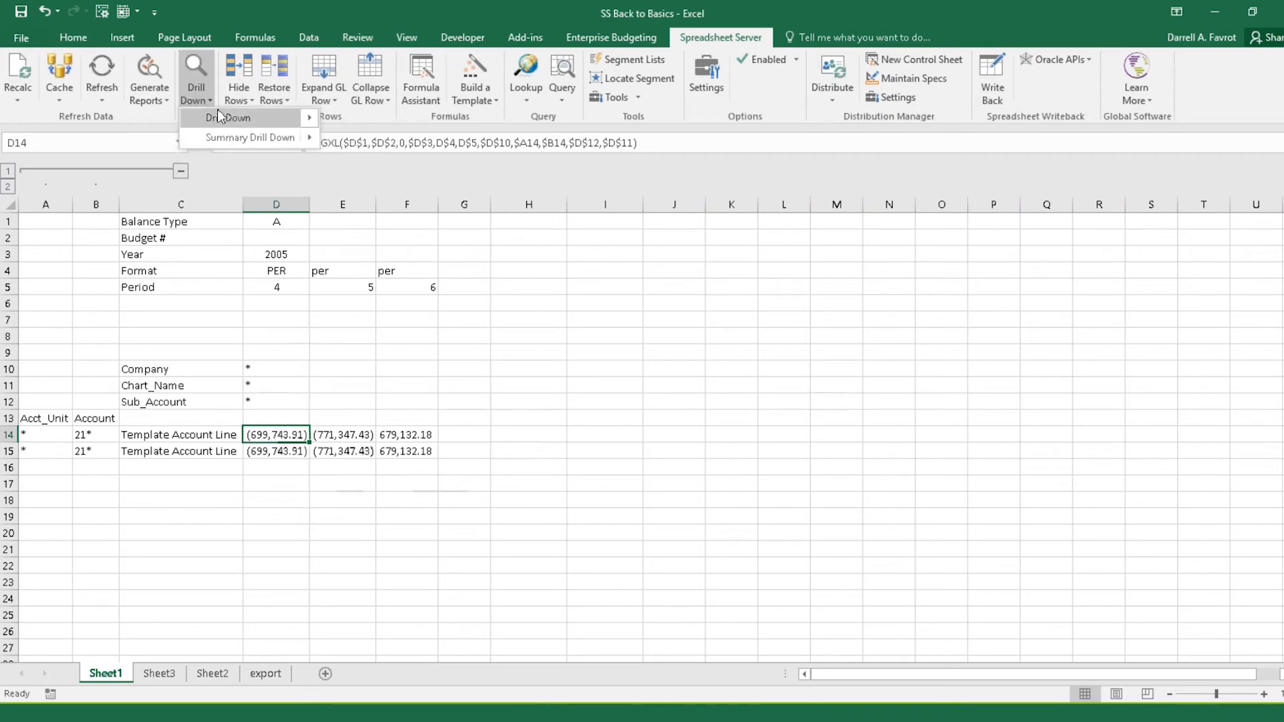
mouse_move(228, 121)
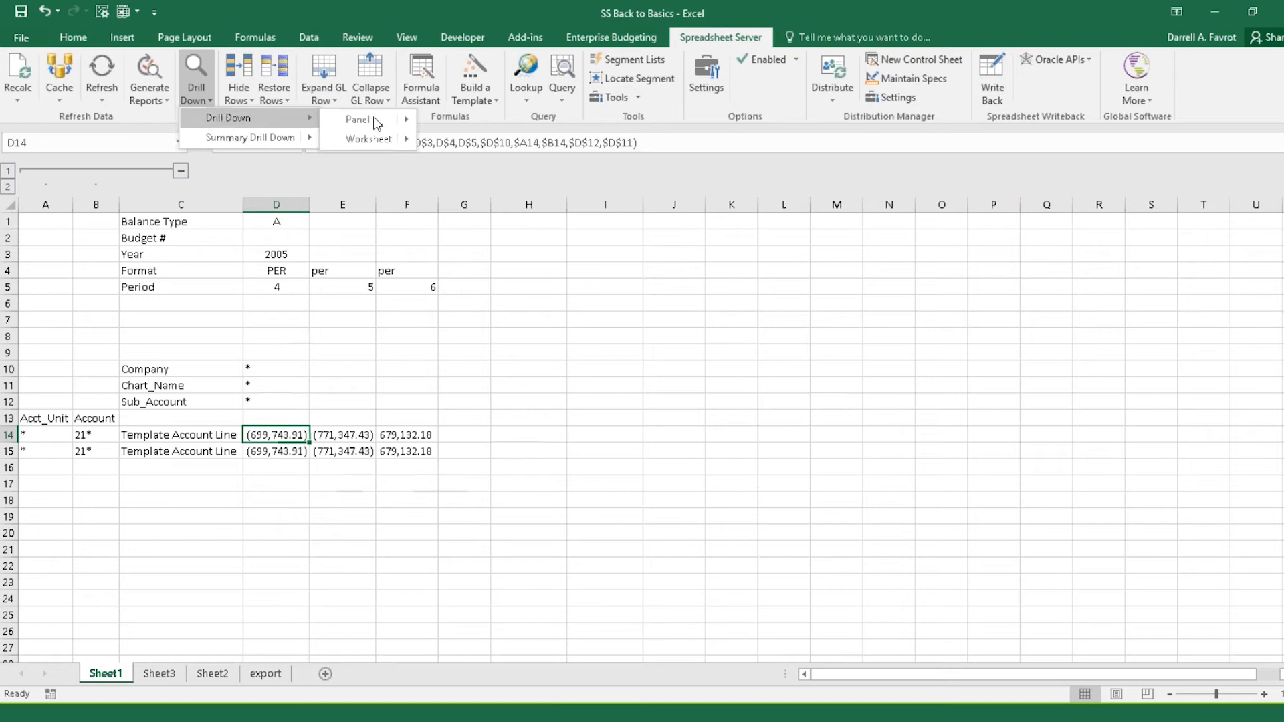
mouse_move(378, 141)
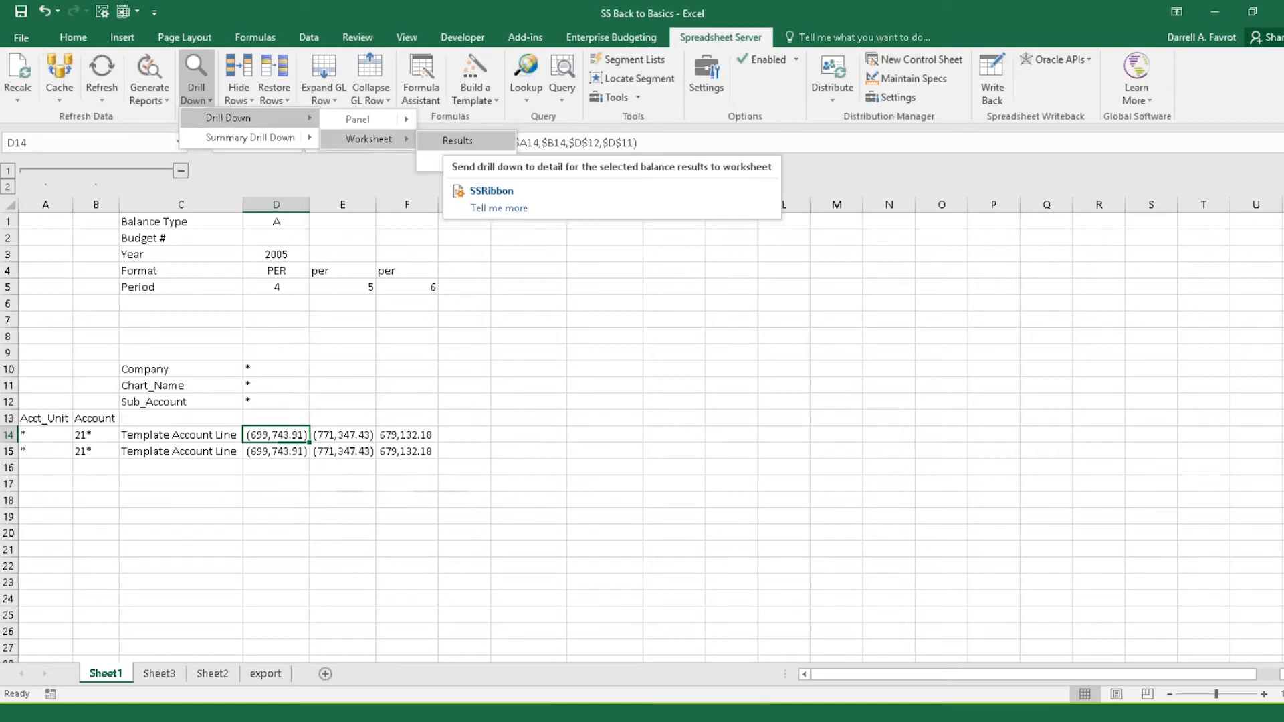
click(457, 140)
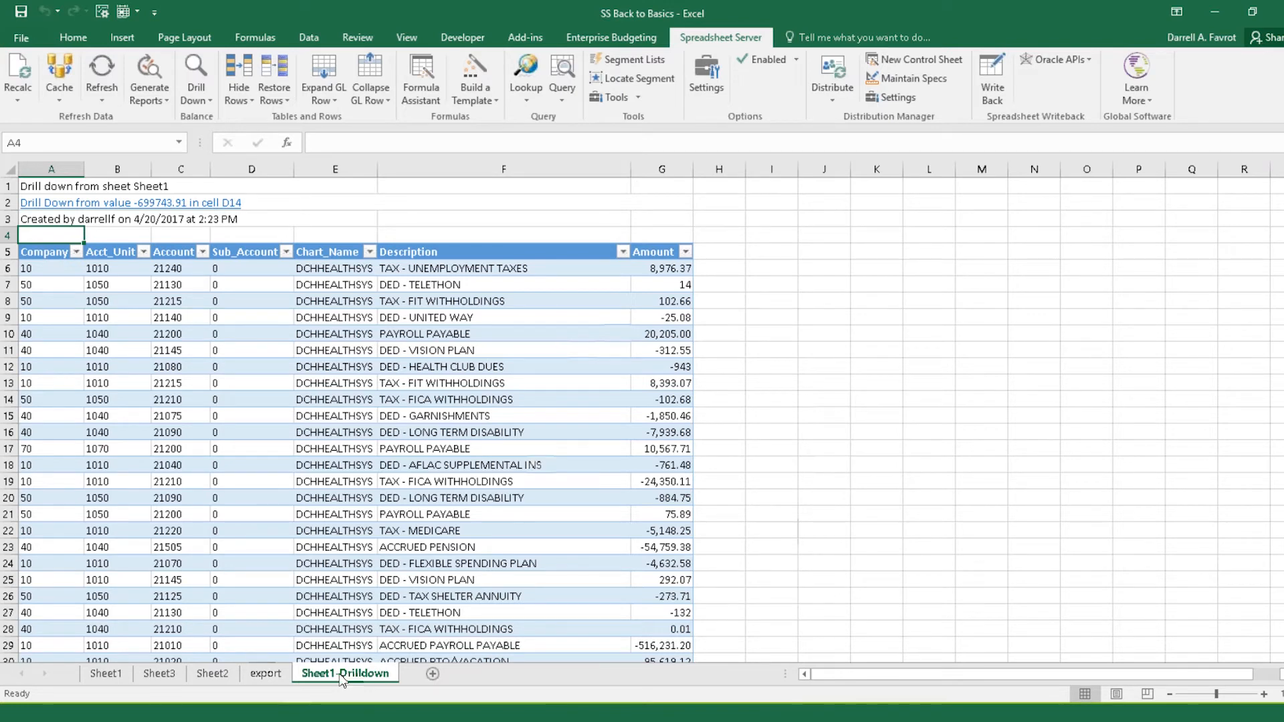
click(665, 339)
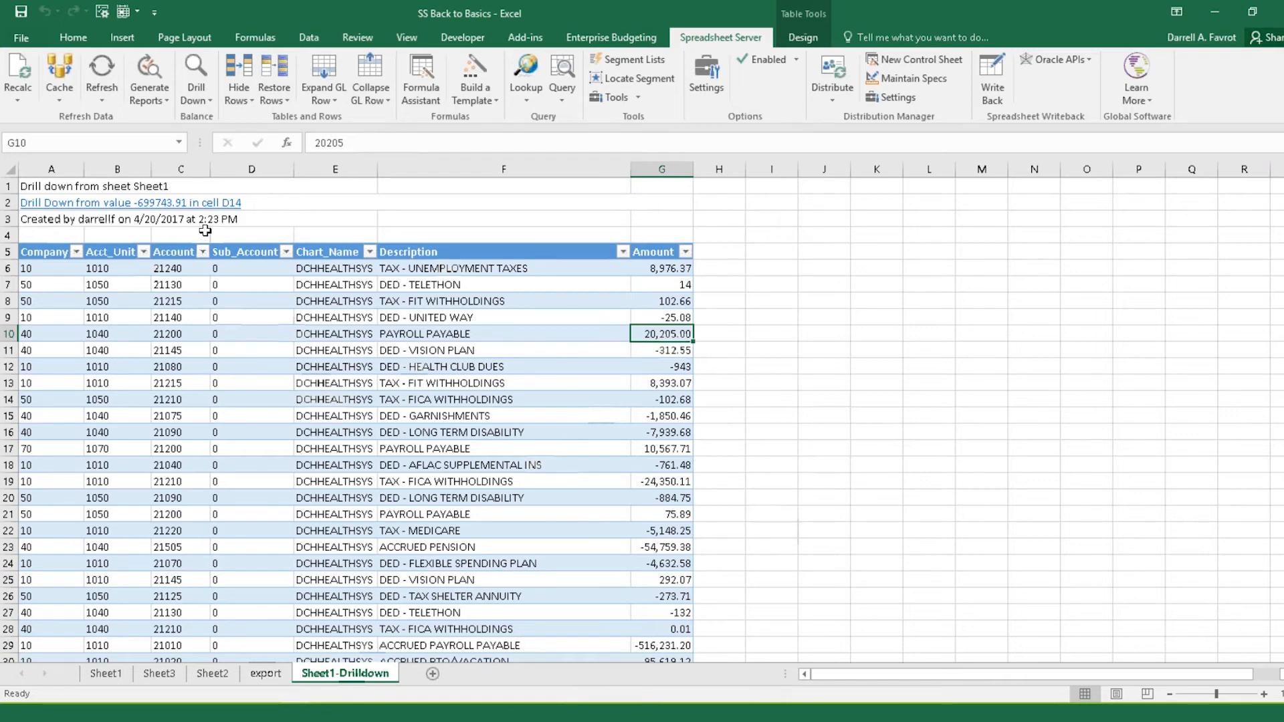
click(169, 211)
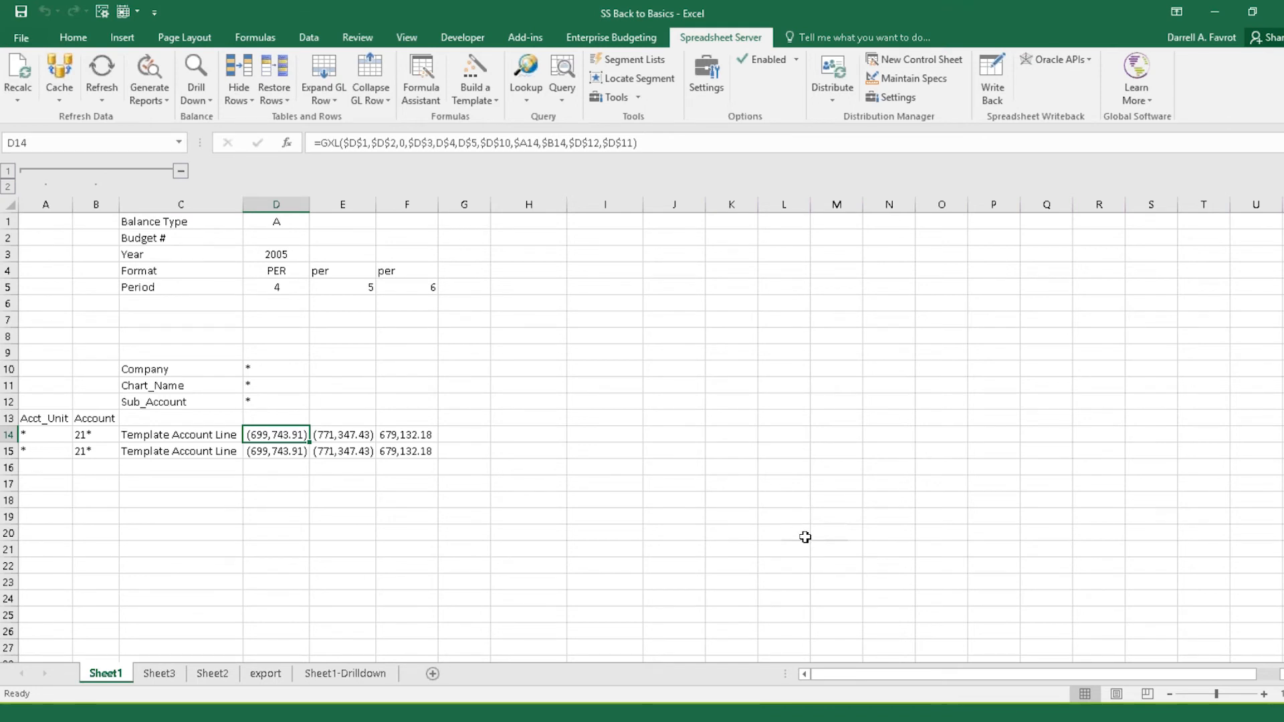
- Send the drill-down results of the period 5 balance in E14 to a worksheet
click(355, 437)
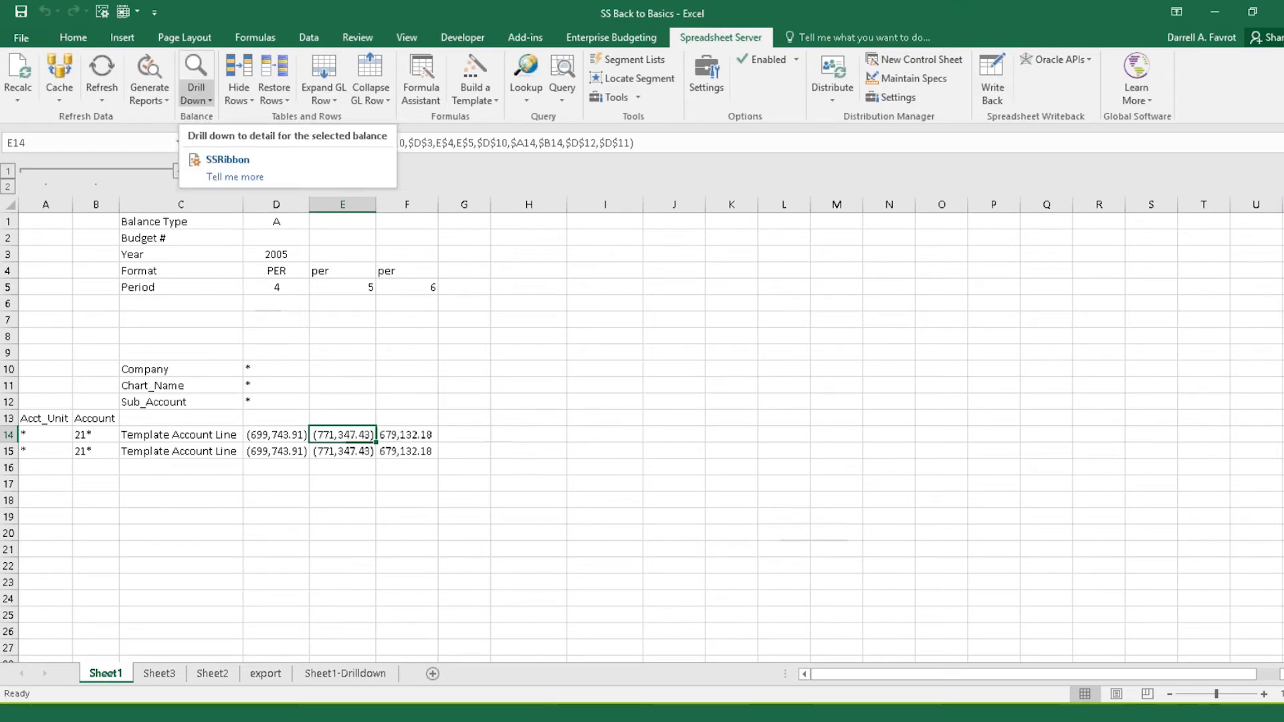
click(196, 94)
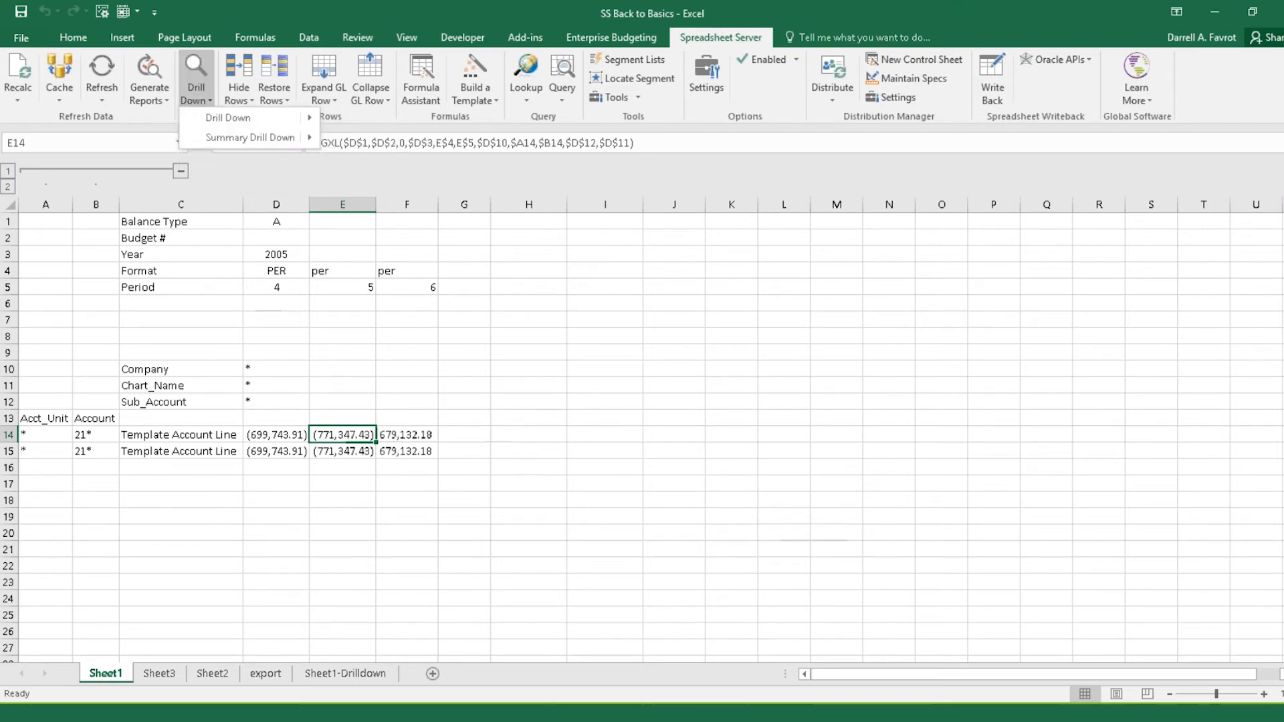
mouse_move(202, 118)
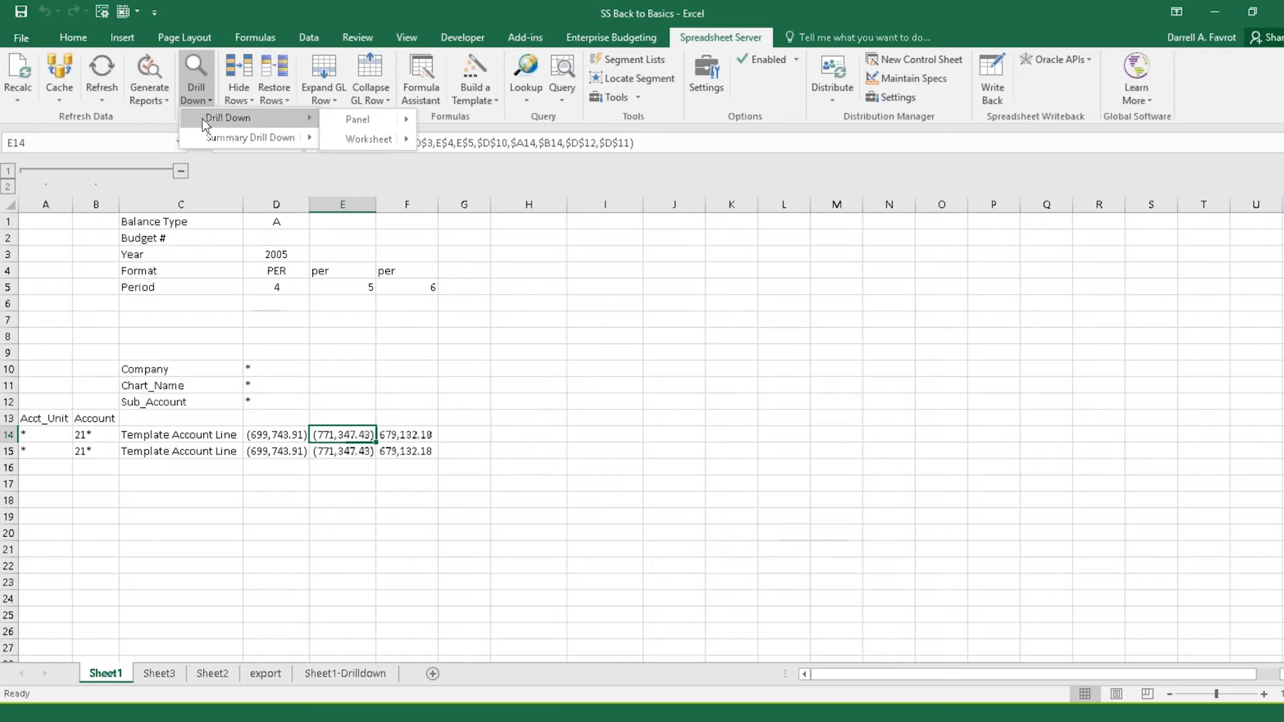
mouse_move(365, 139)
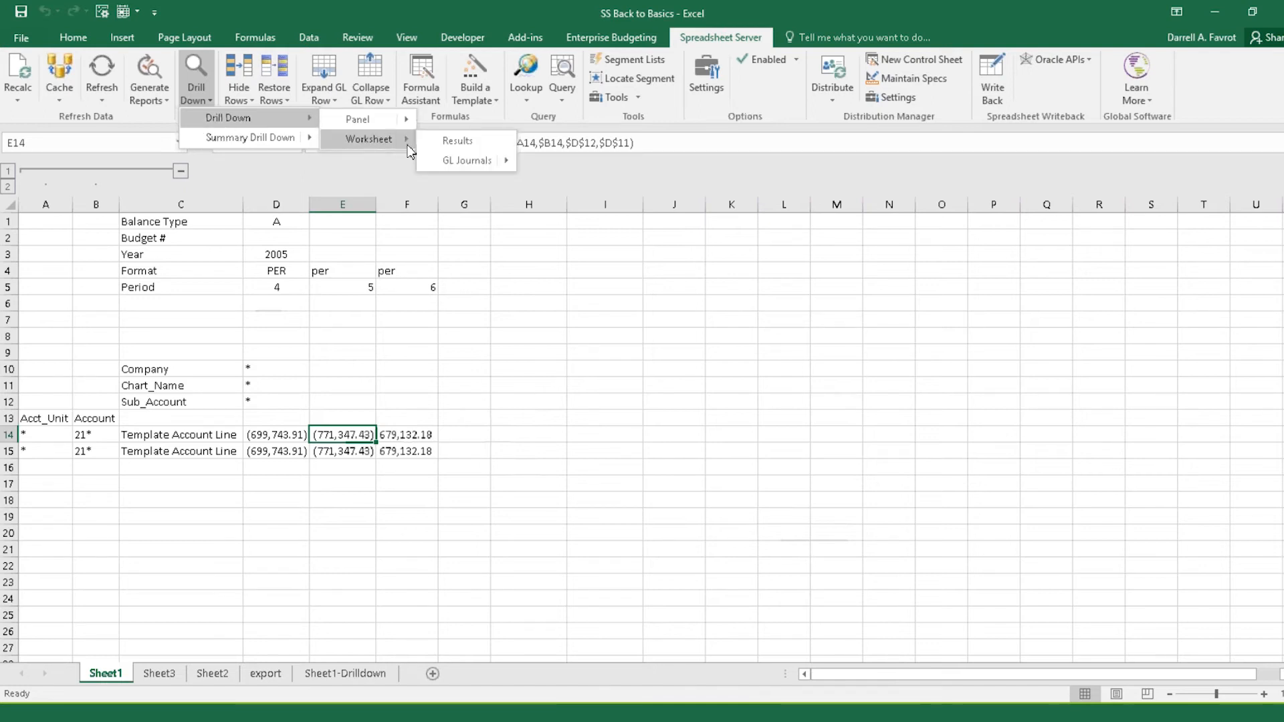
click(457, 141)
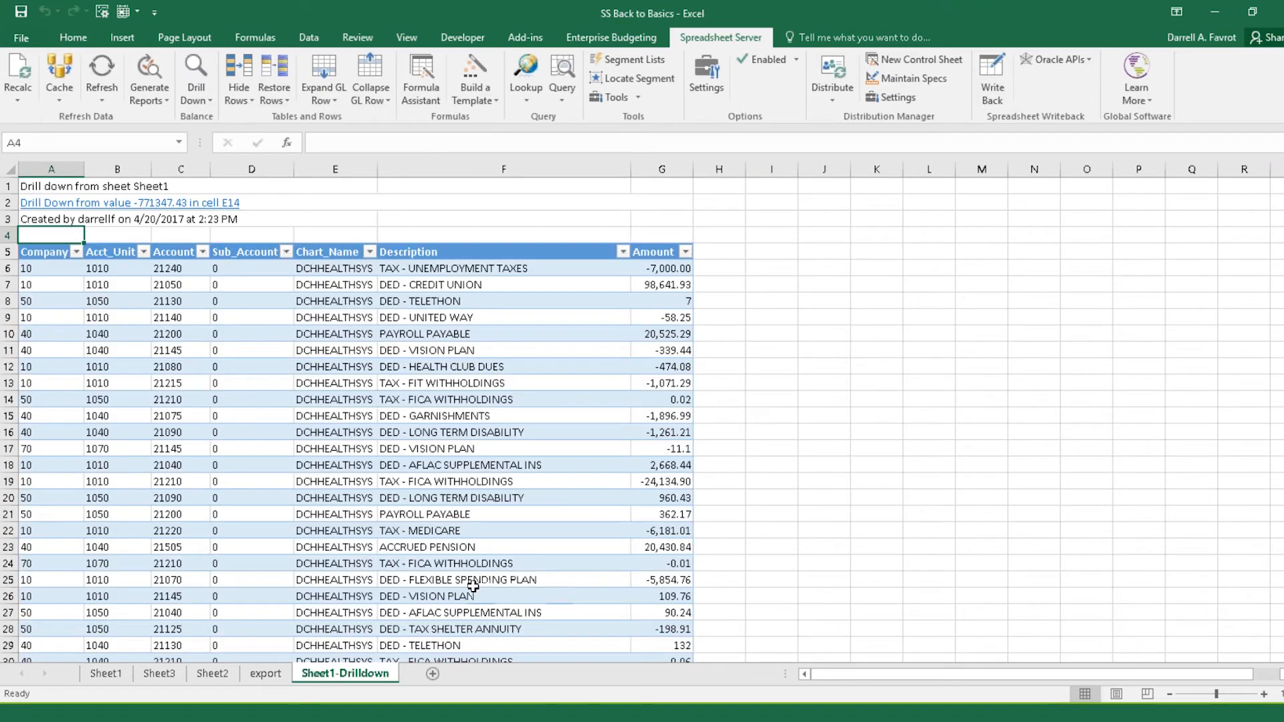
- Rename the Sheet1-Drilldown worksheet as "month 5"
double_click(344, 675)
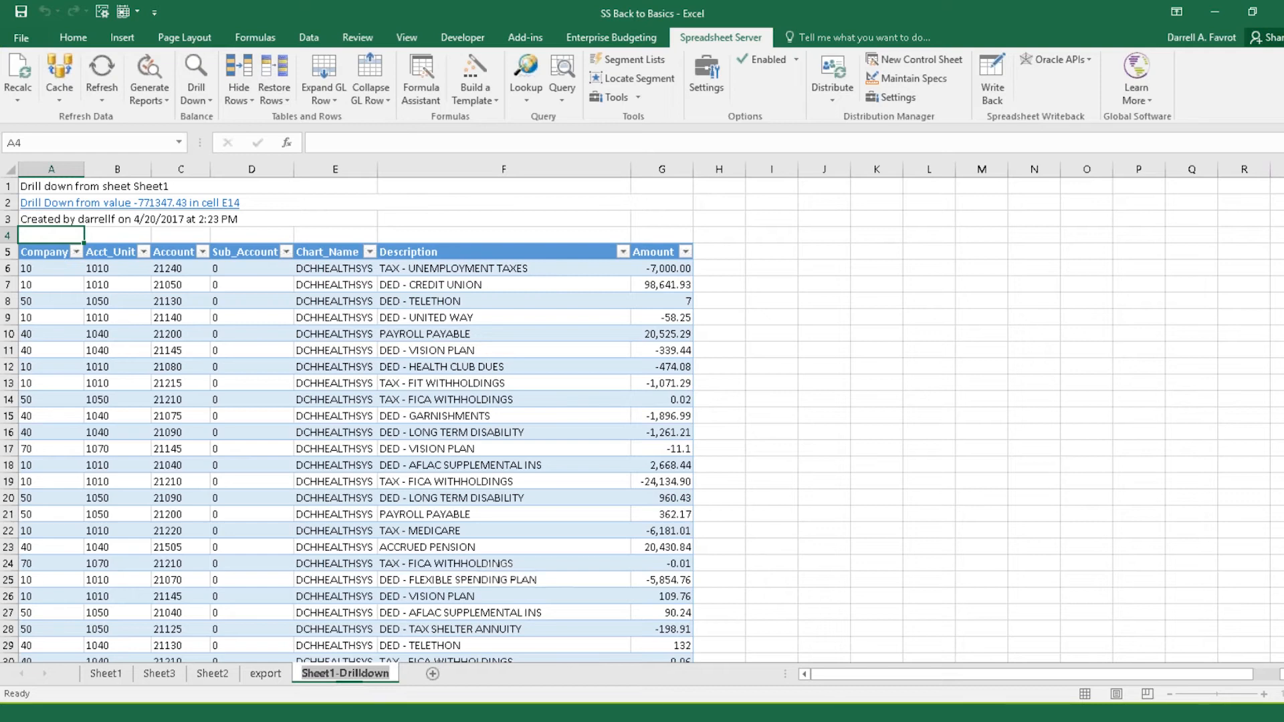
text(month 5)
key(Return)
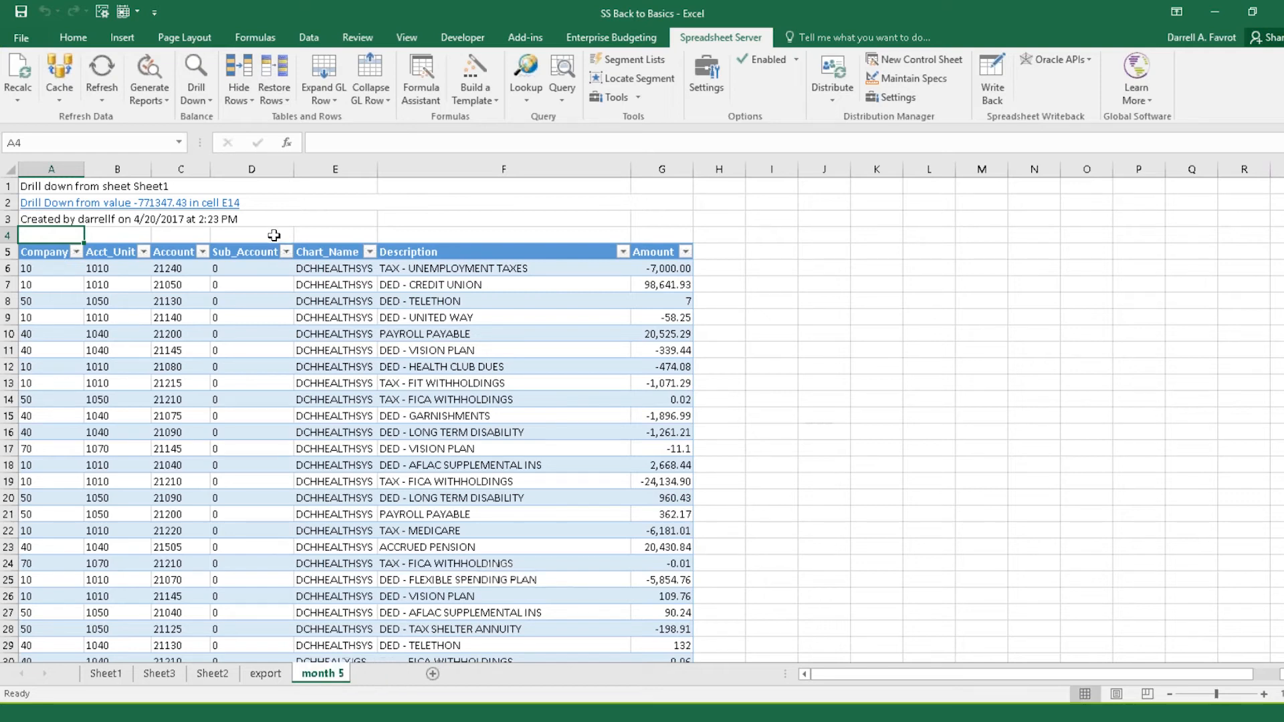
- Return to Sheet1 and send the drill-down results of the period 6 balance in F14 to a separate worksheet
click(101, 204)
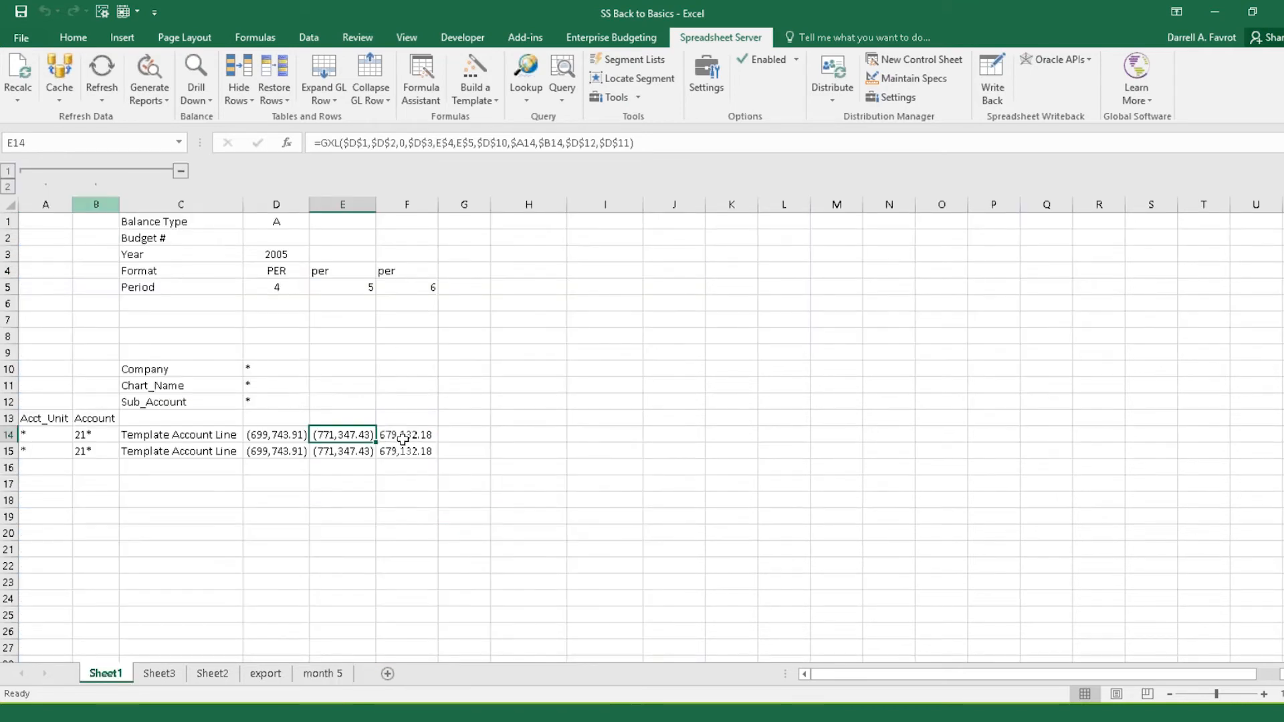
click(403, 439)
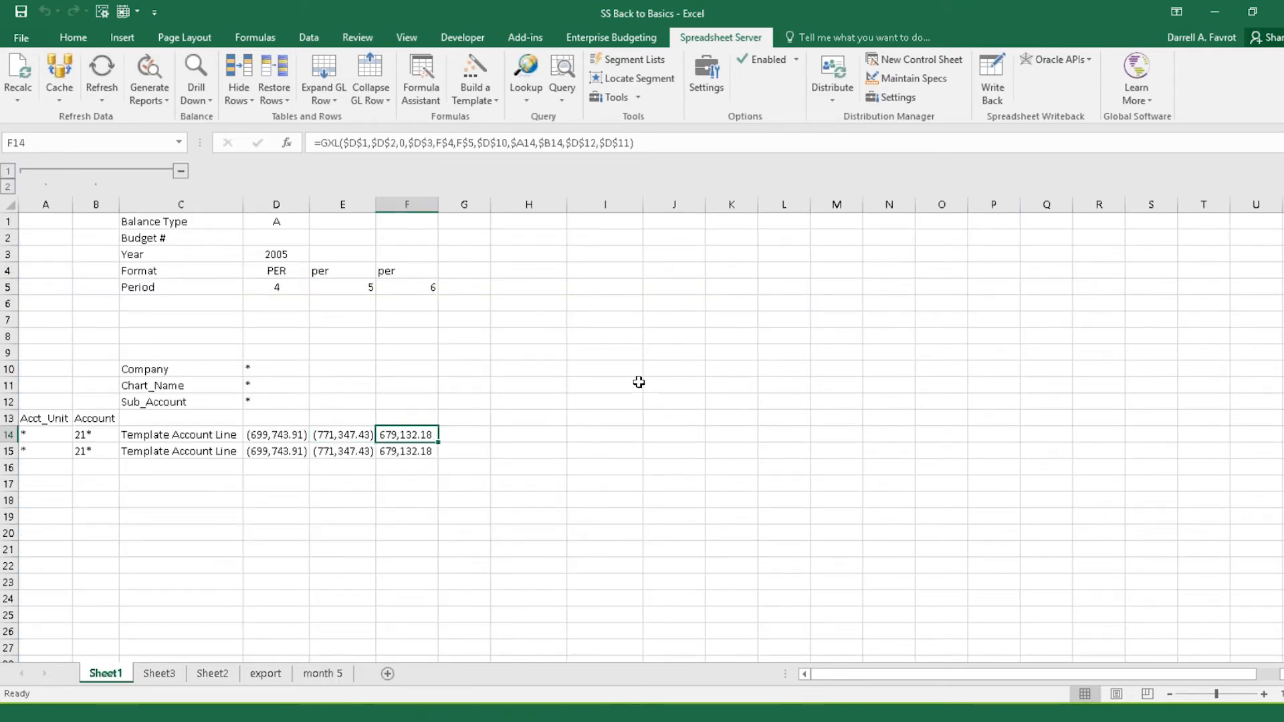
click(187, 94)
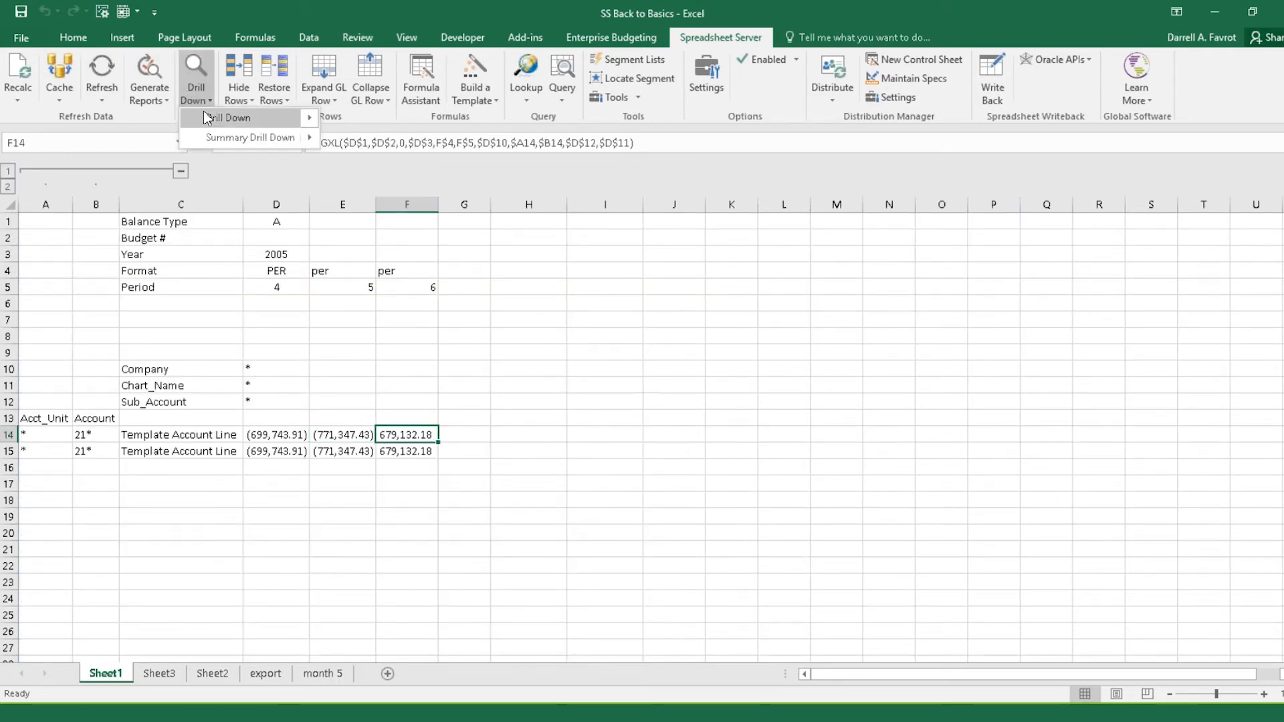
mouse_move(203, 115)
mouse_move(368, 138)
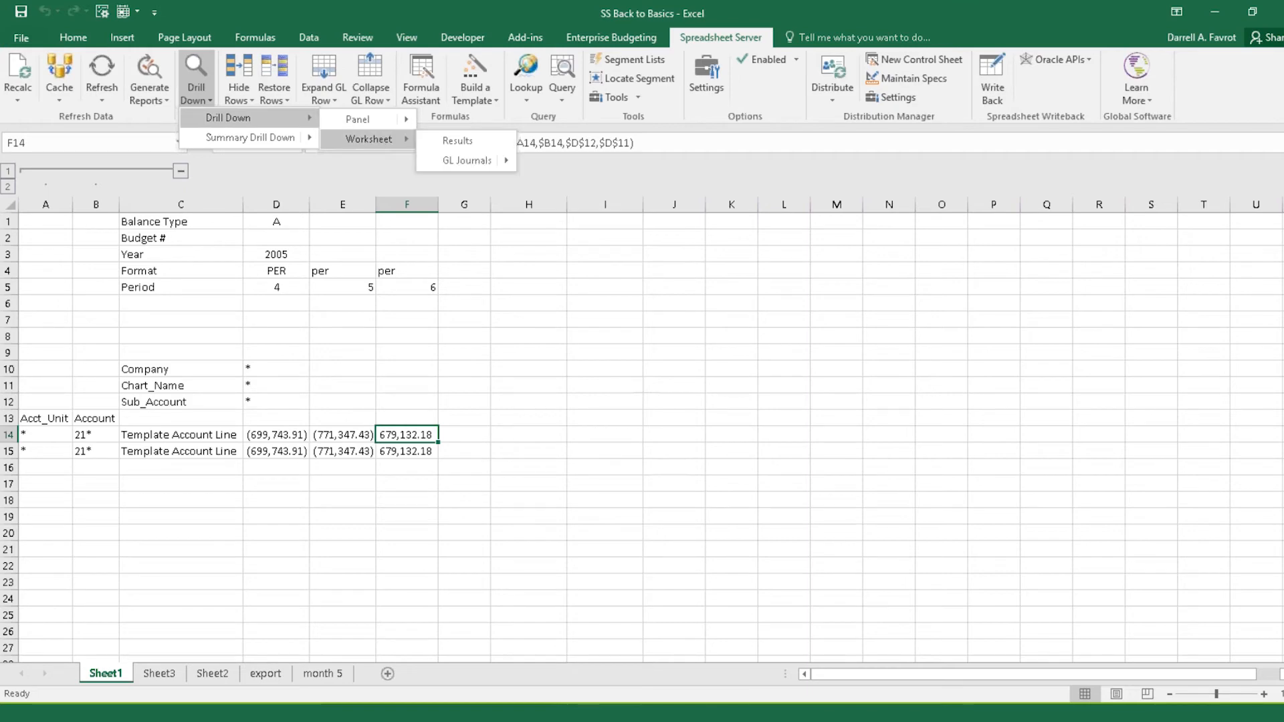
click(457, 141)
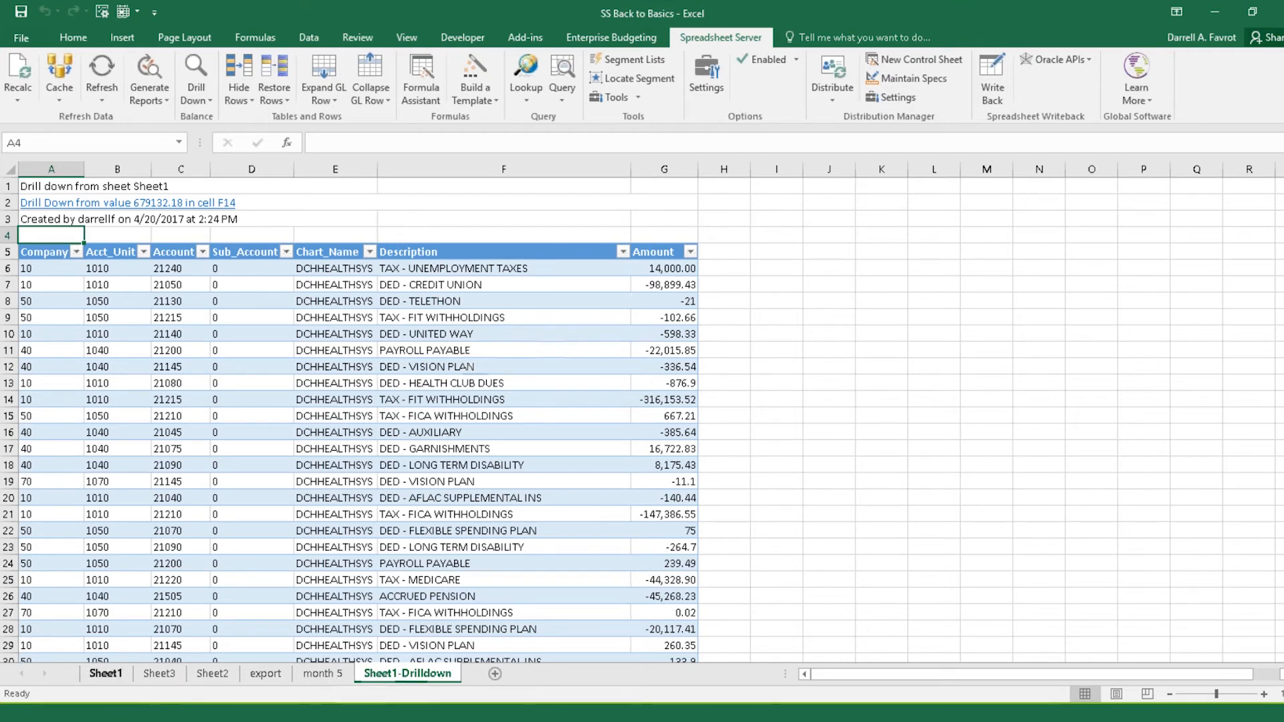
- Return to Sheet1 and send the combined drill-down results of the period 4 and 5 balances in D14:E14 to a worksheet
click(105, 673)
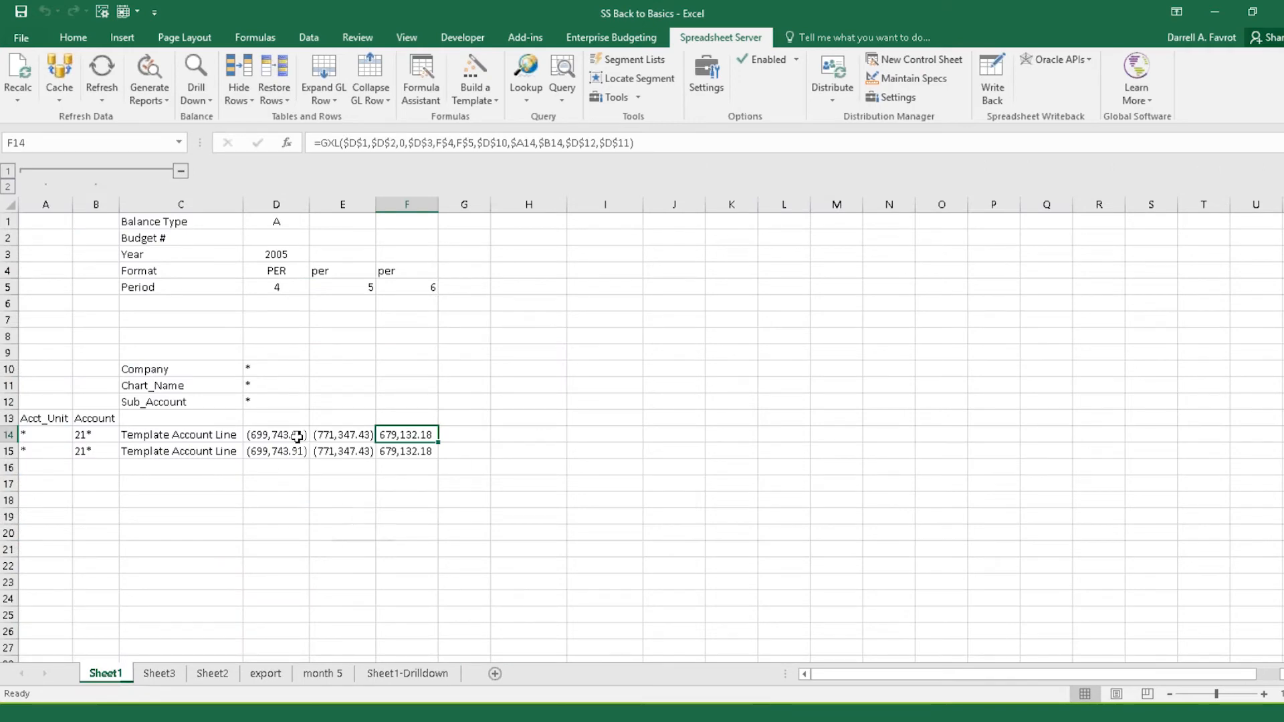
drag(271, 434, 341, 435)
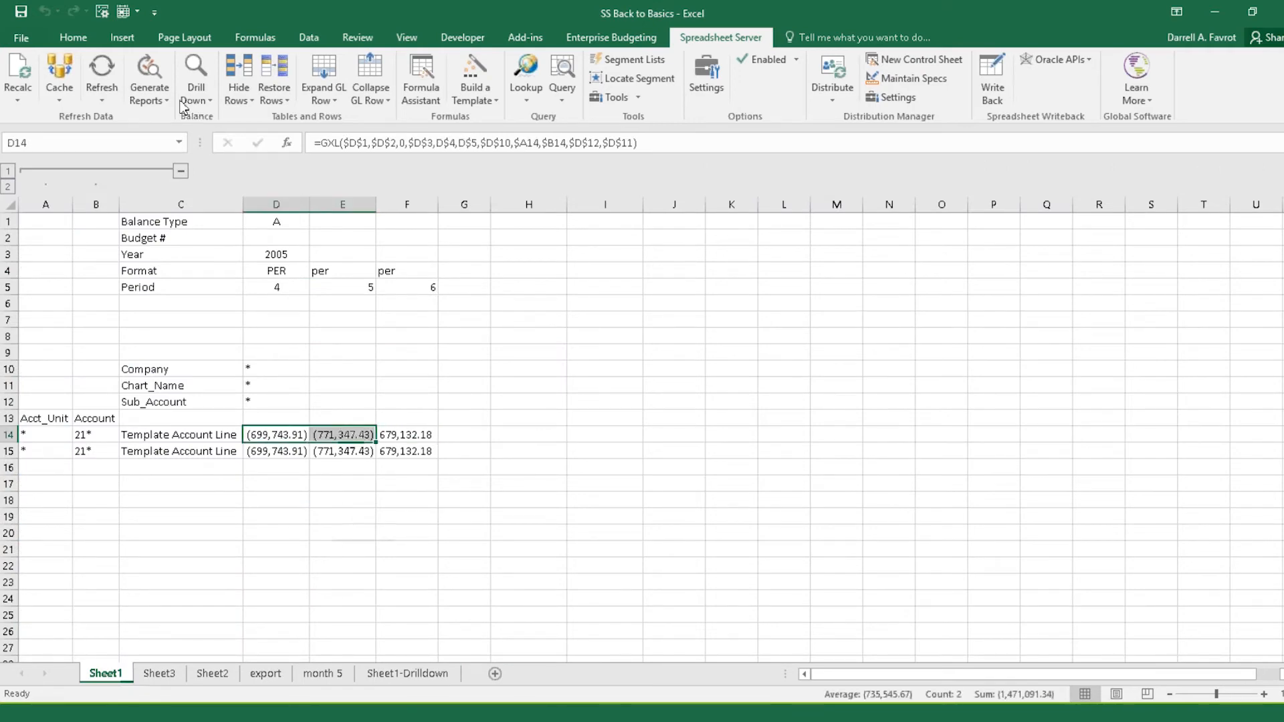
click(205, 93)
mouse_move(209, 118)
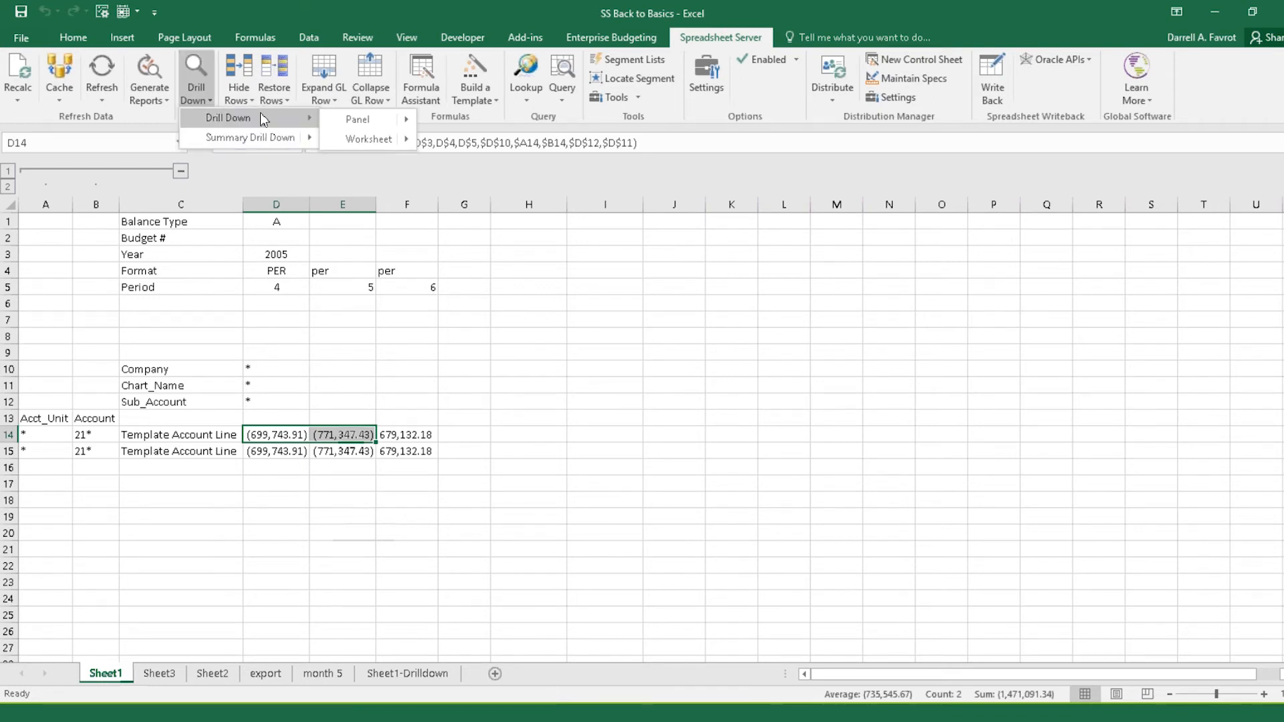
mouse_move(360, 137)
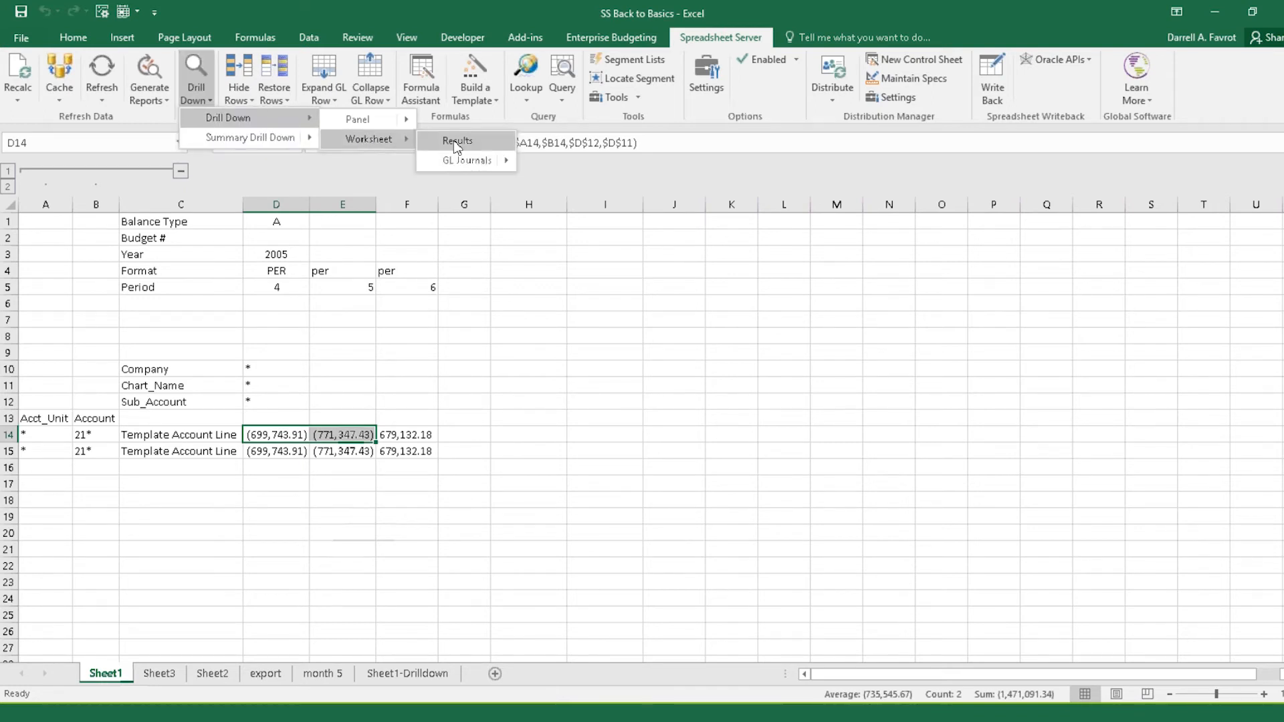
key(Return)
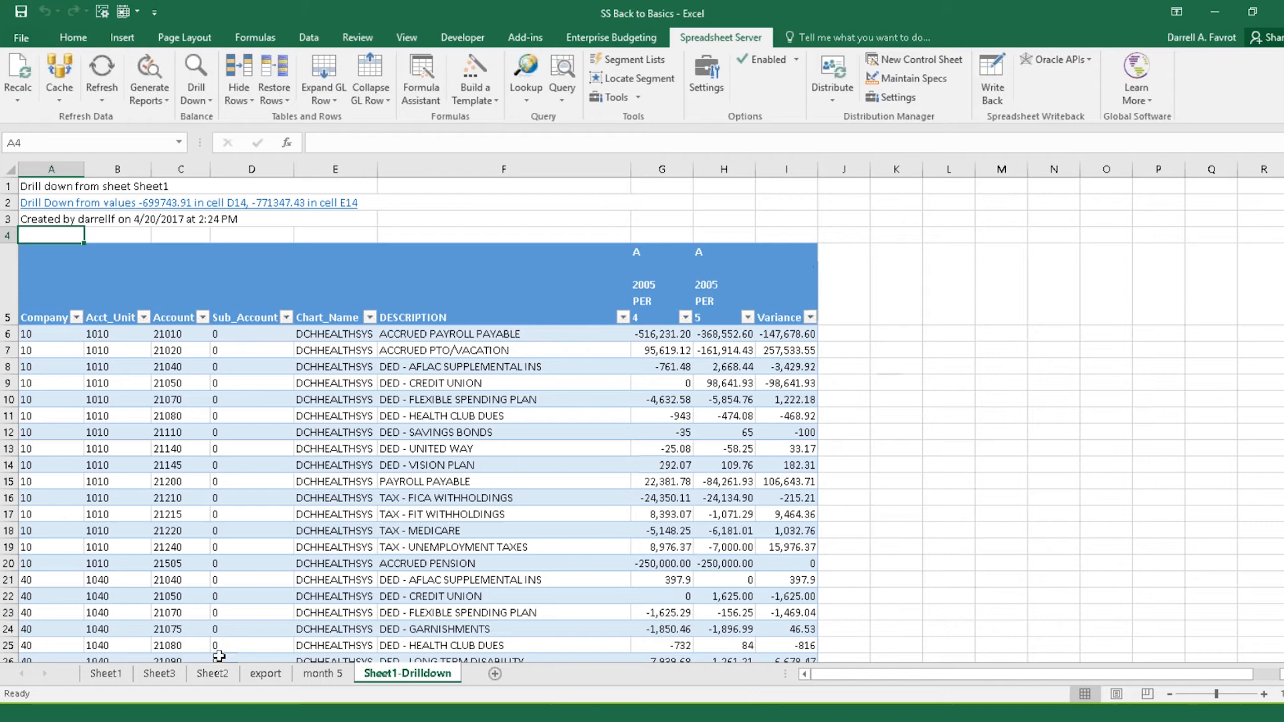
- From Sheet1, send the GL journals behind balance D14 to a worksheet using the prompt option, and check the filter choices of its Co column
click(103, 680)
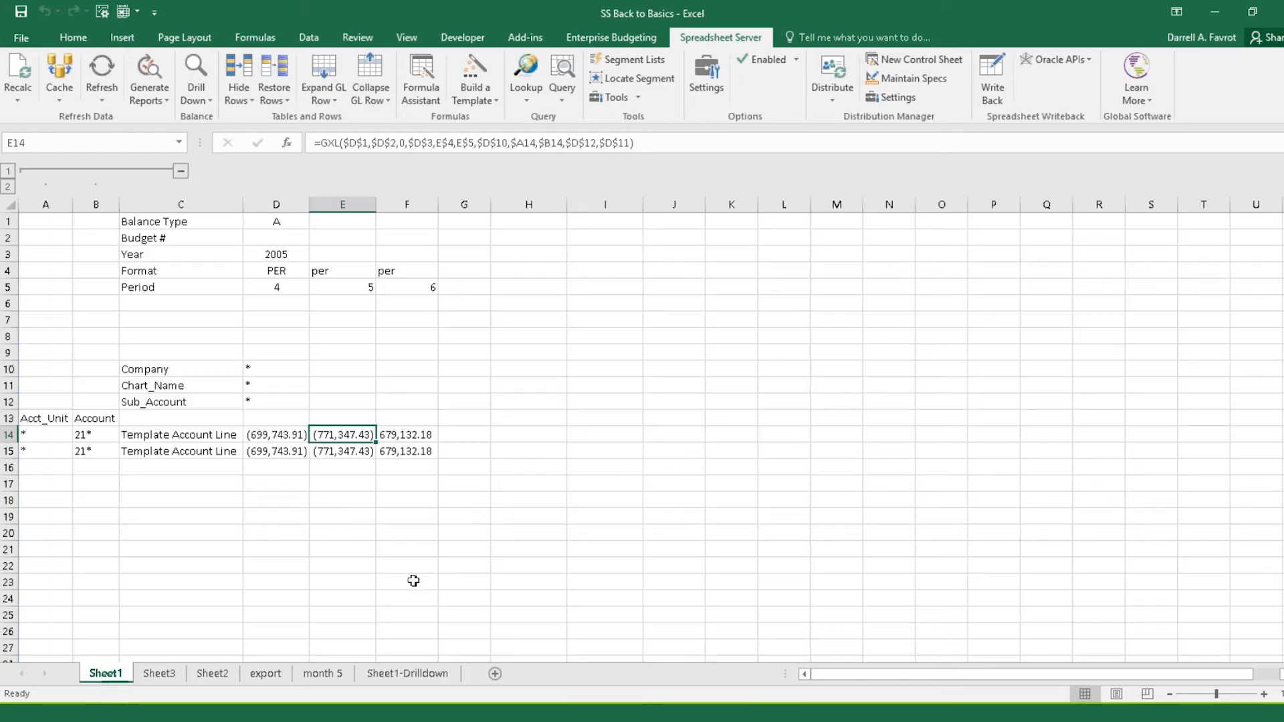
key(Left)
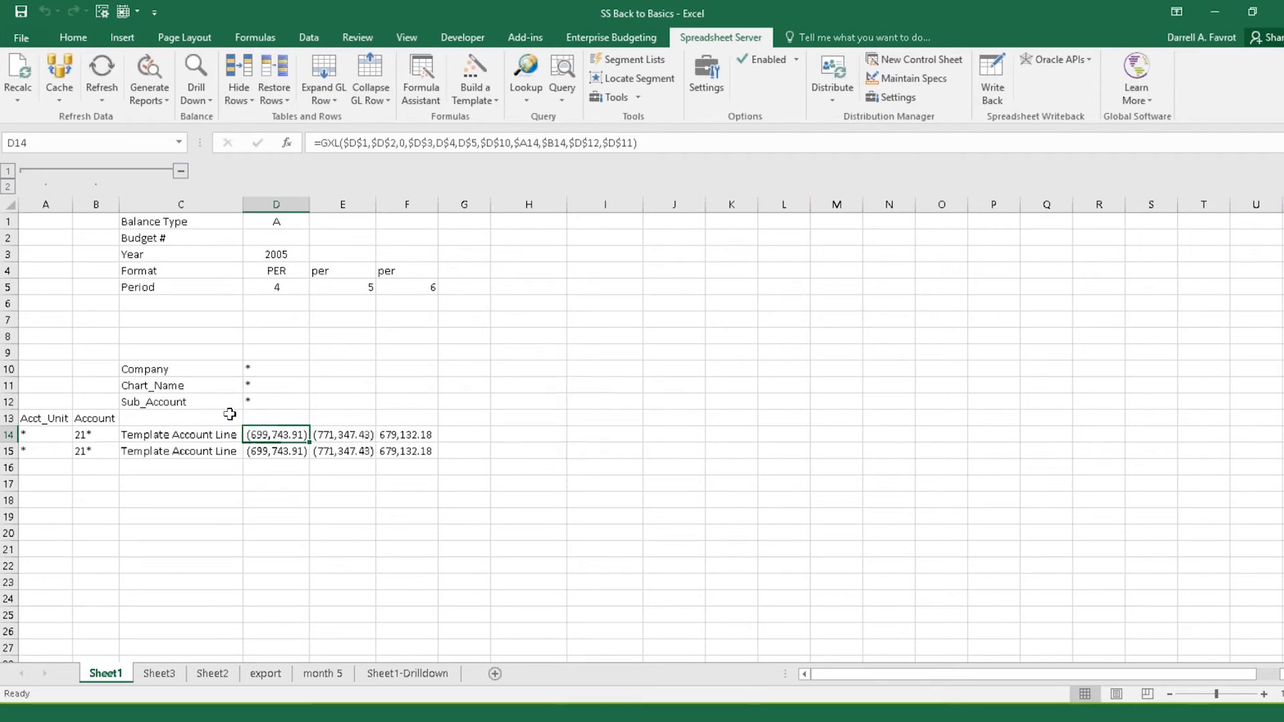
click(201, 102)
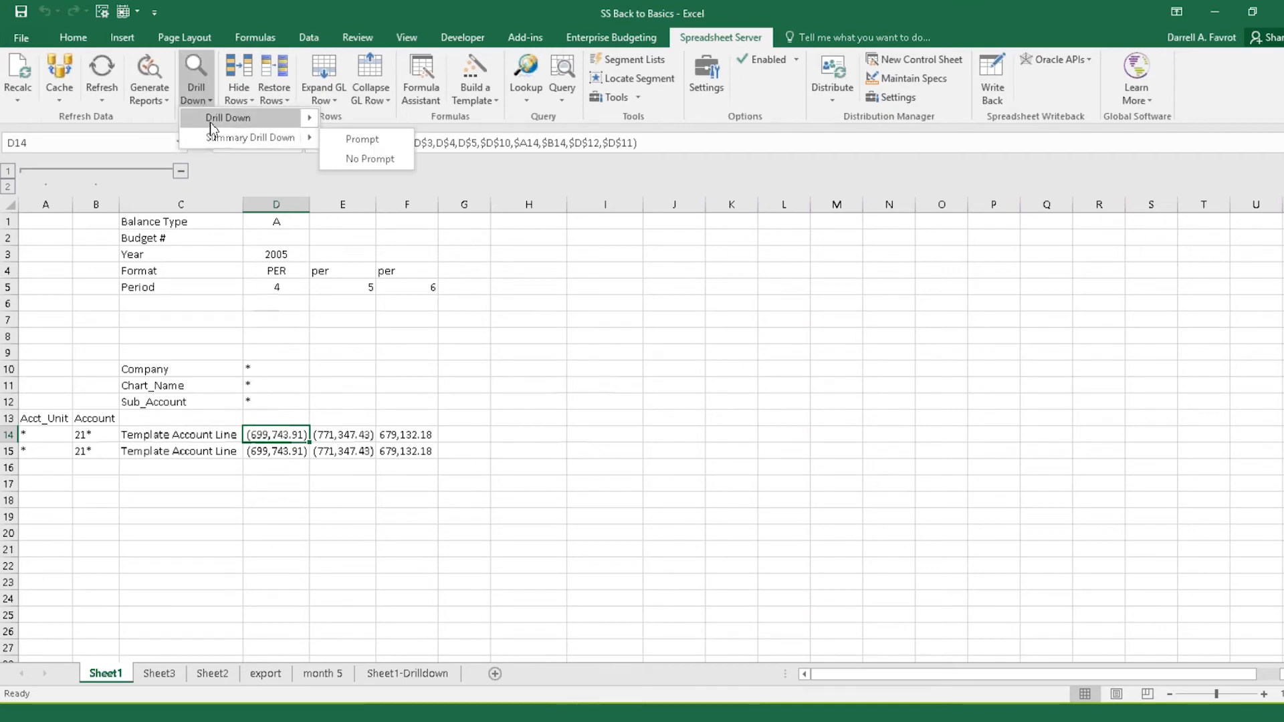
mouse_move(231, 118)
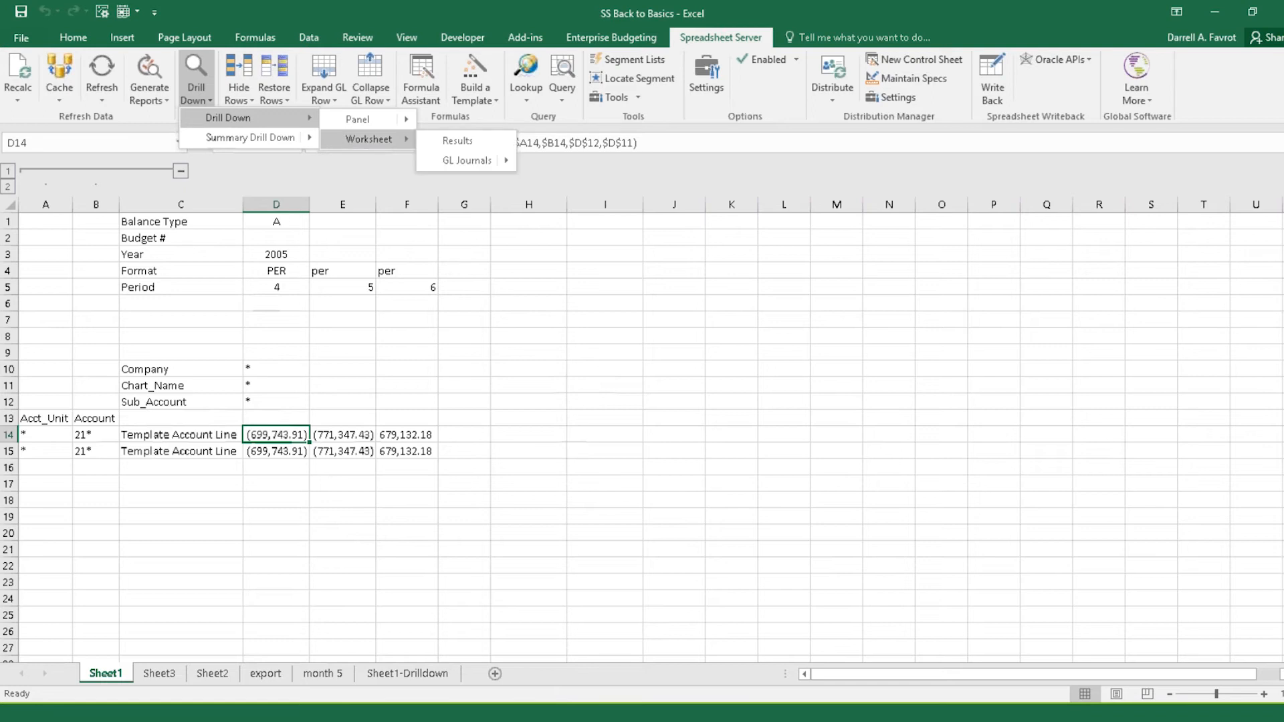
mouse_move(466, 161)
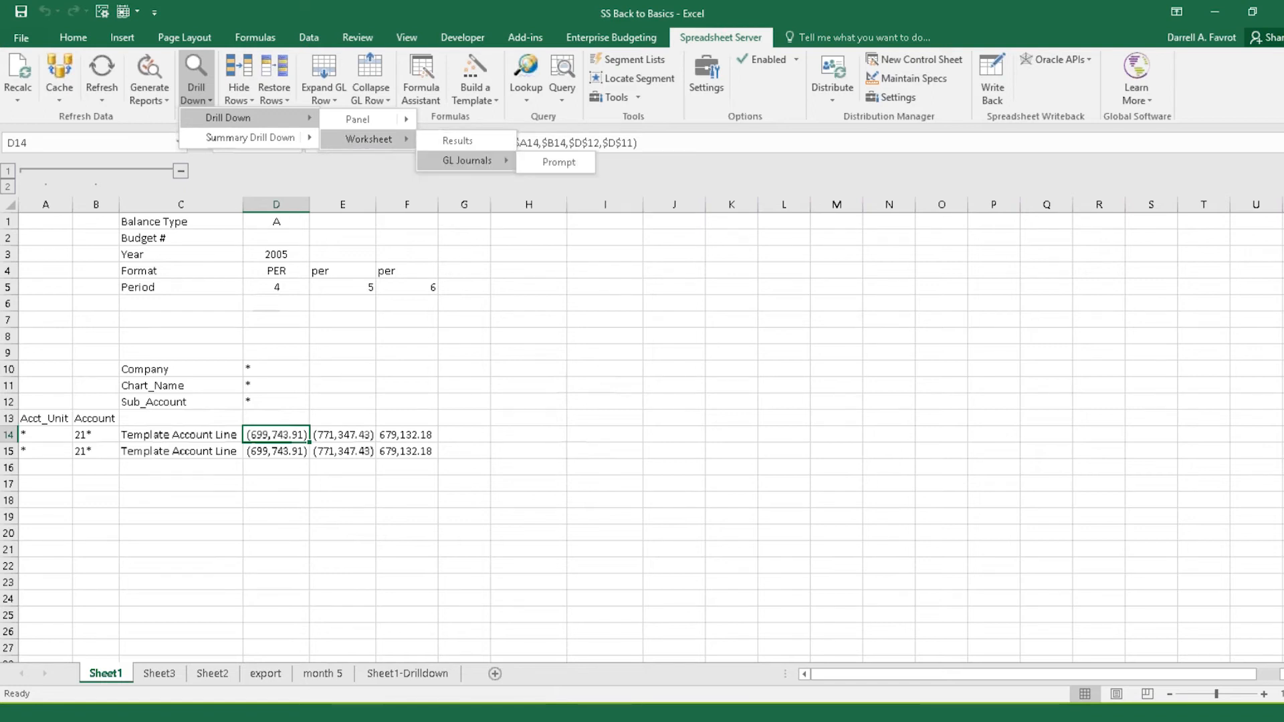
click(559, 162)
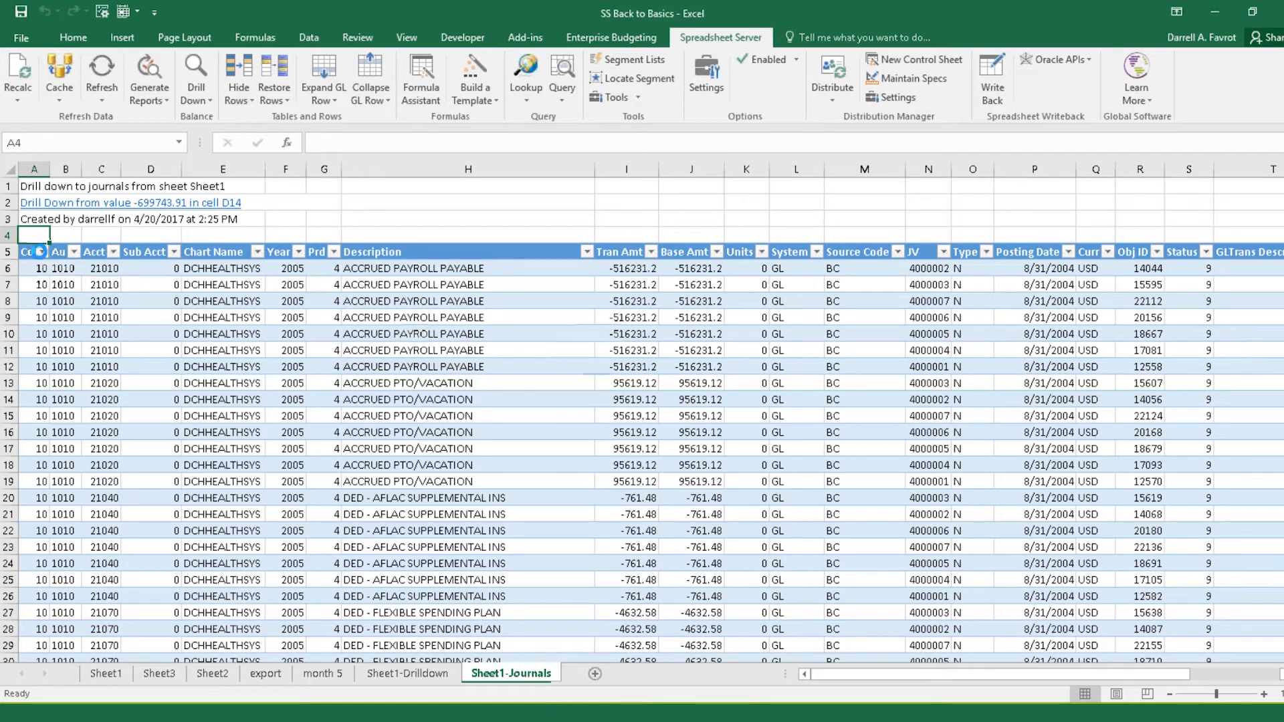
click(39, 252)
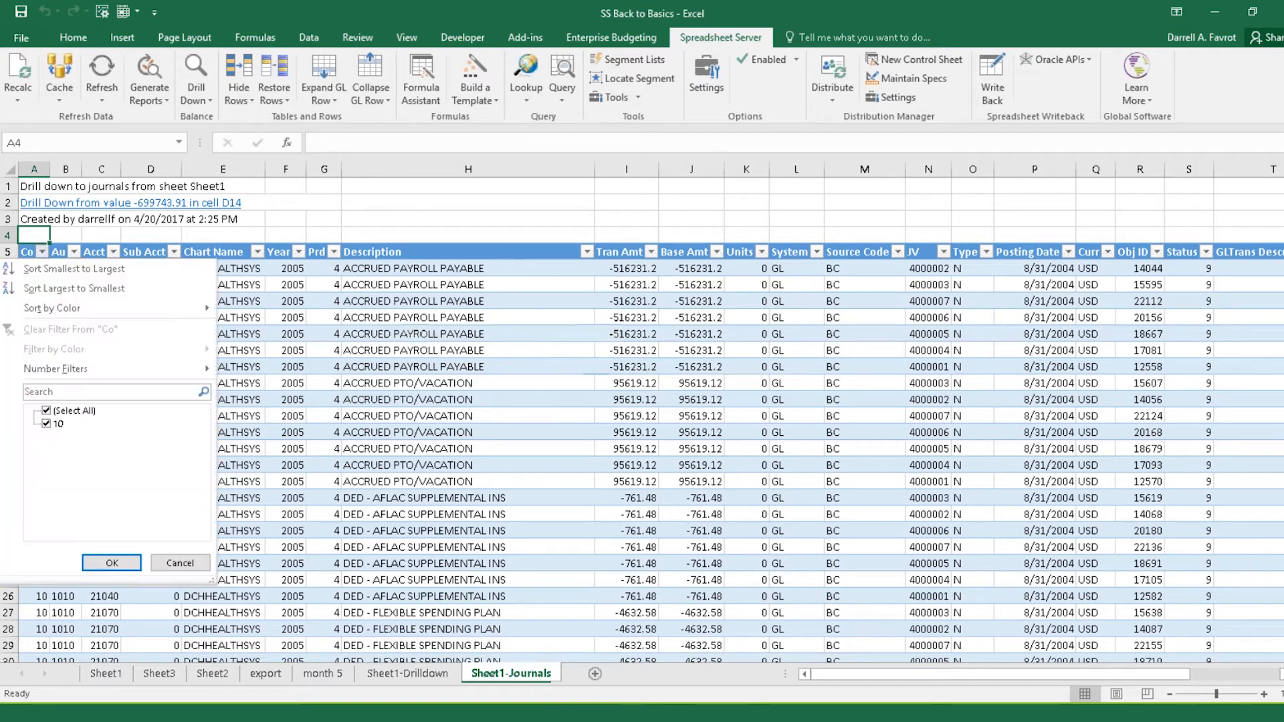
click(175, 563)
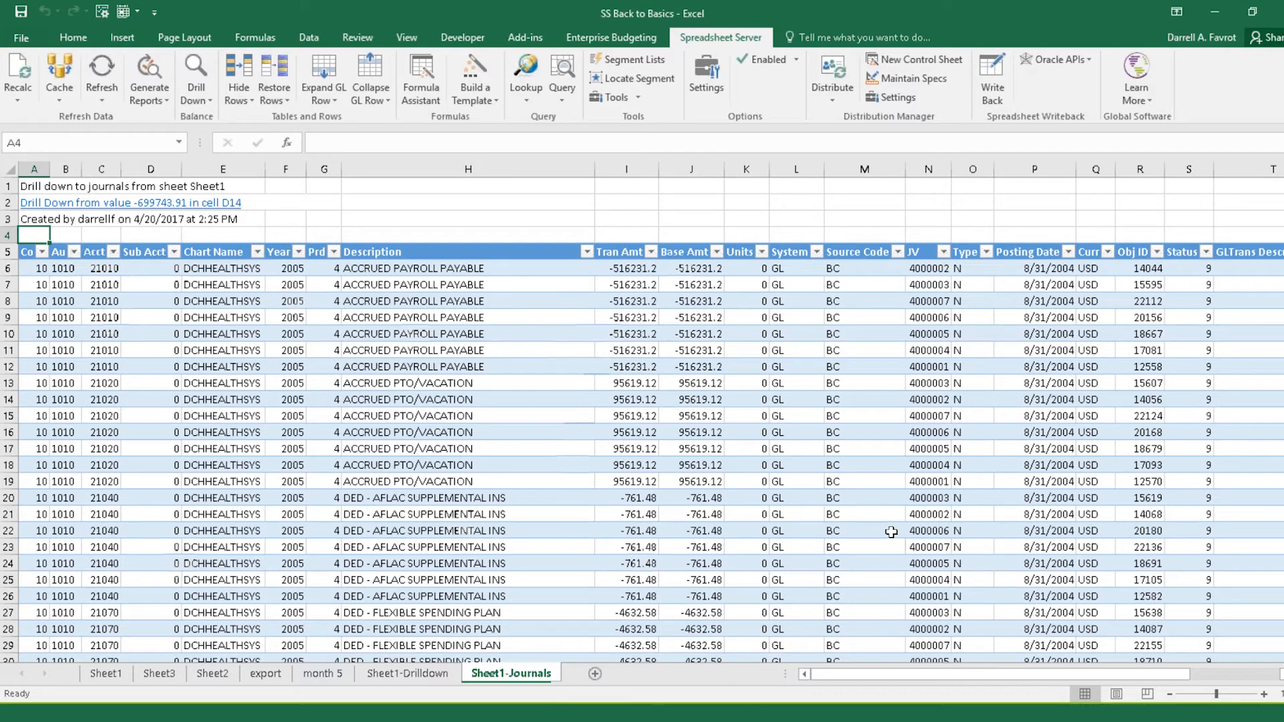
drag(1014, 673, 856, 675)
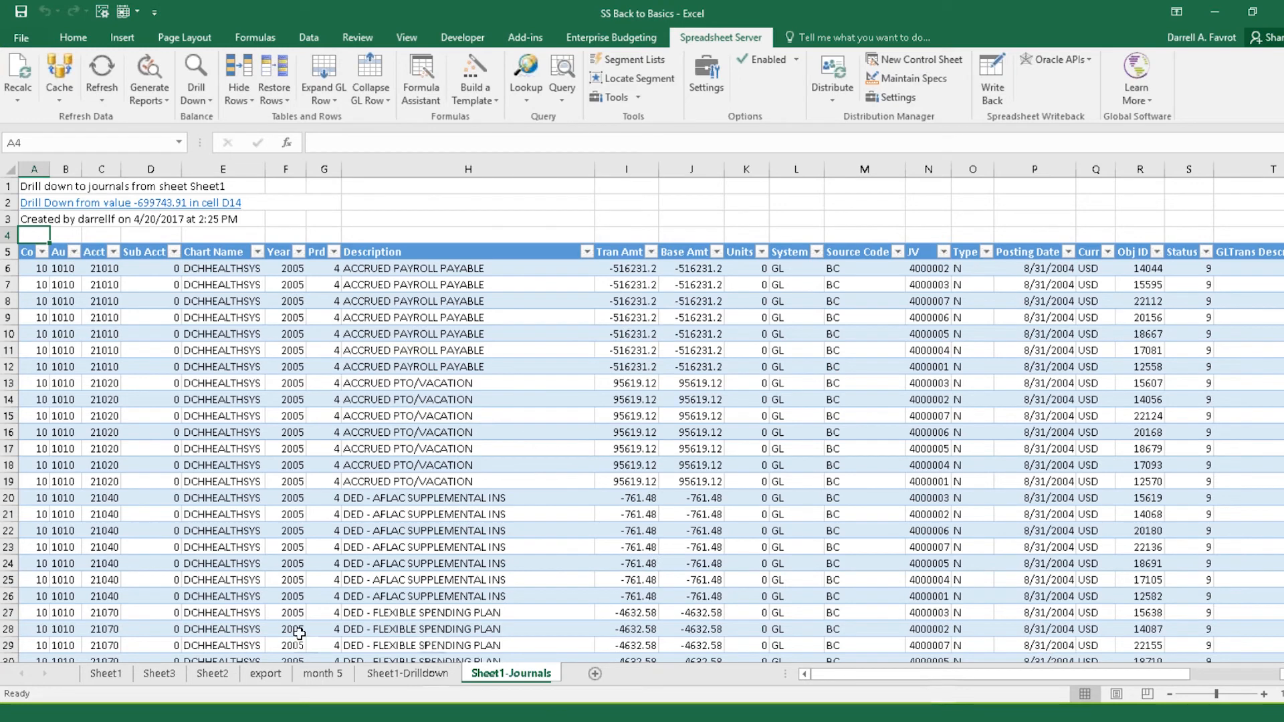
- Return to Sheet1 and set the account in B15 to the range 21010.21050
click(107, 674)
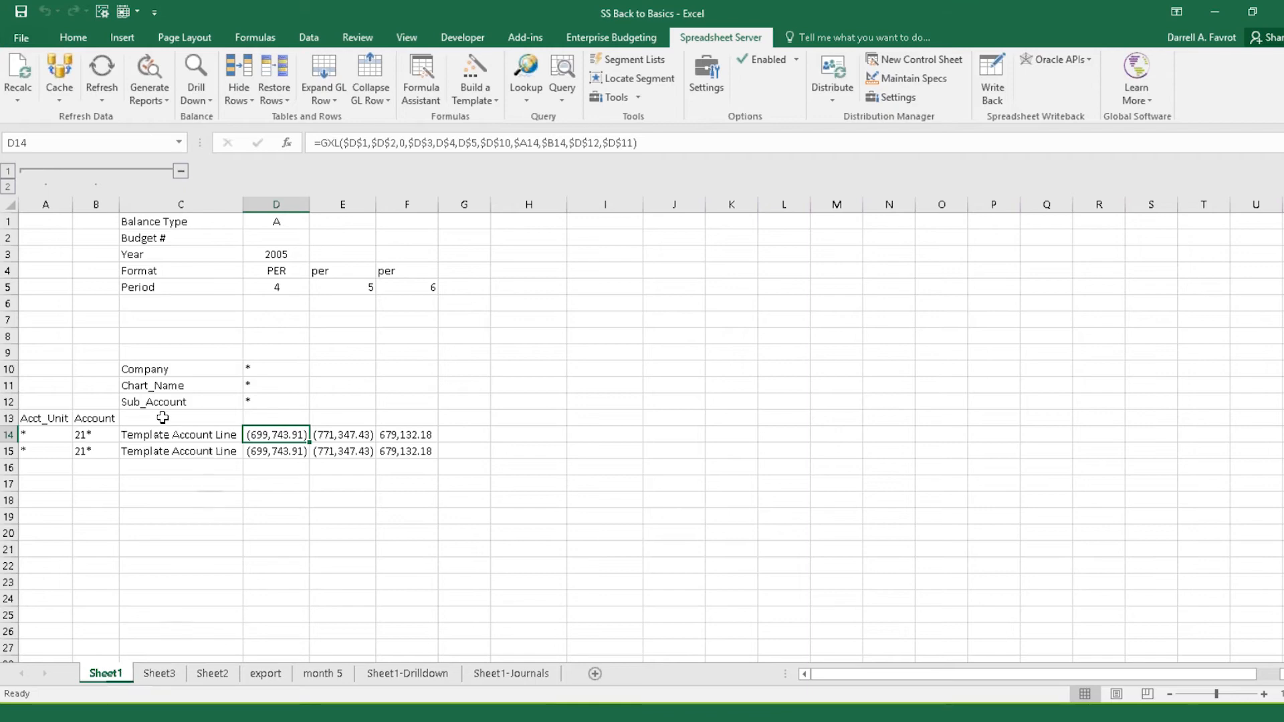
click(93, 450)
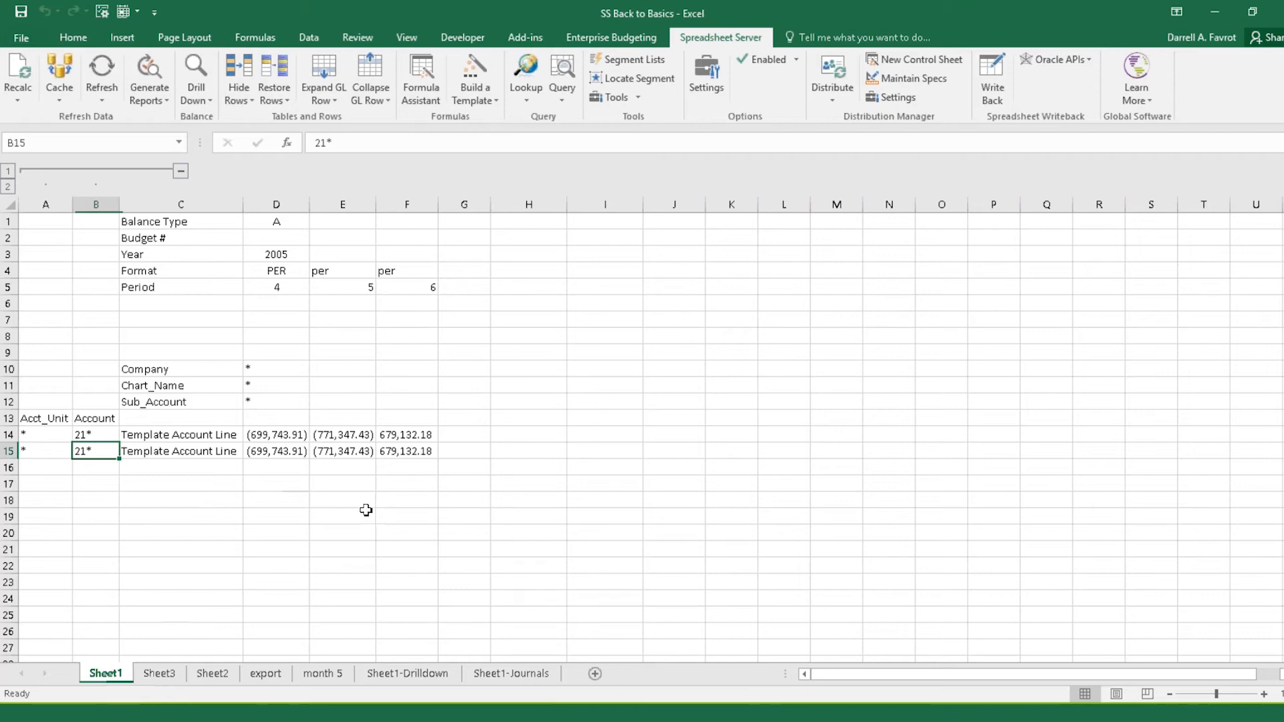
text(21010.)
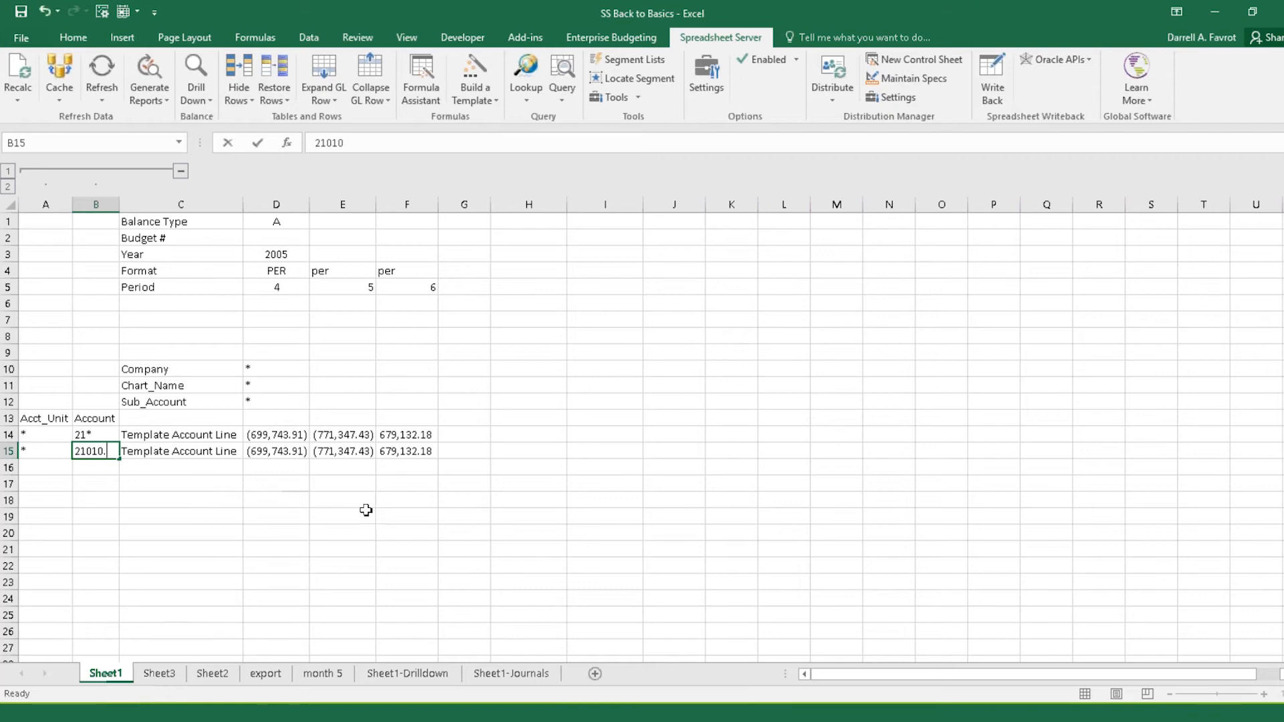
text(215)
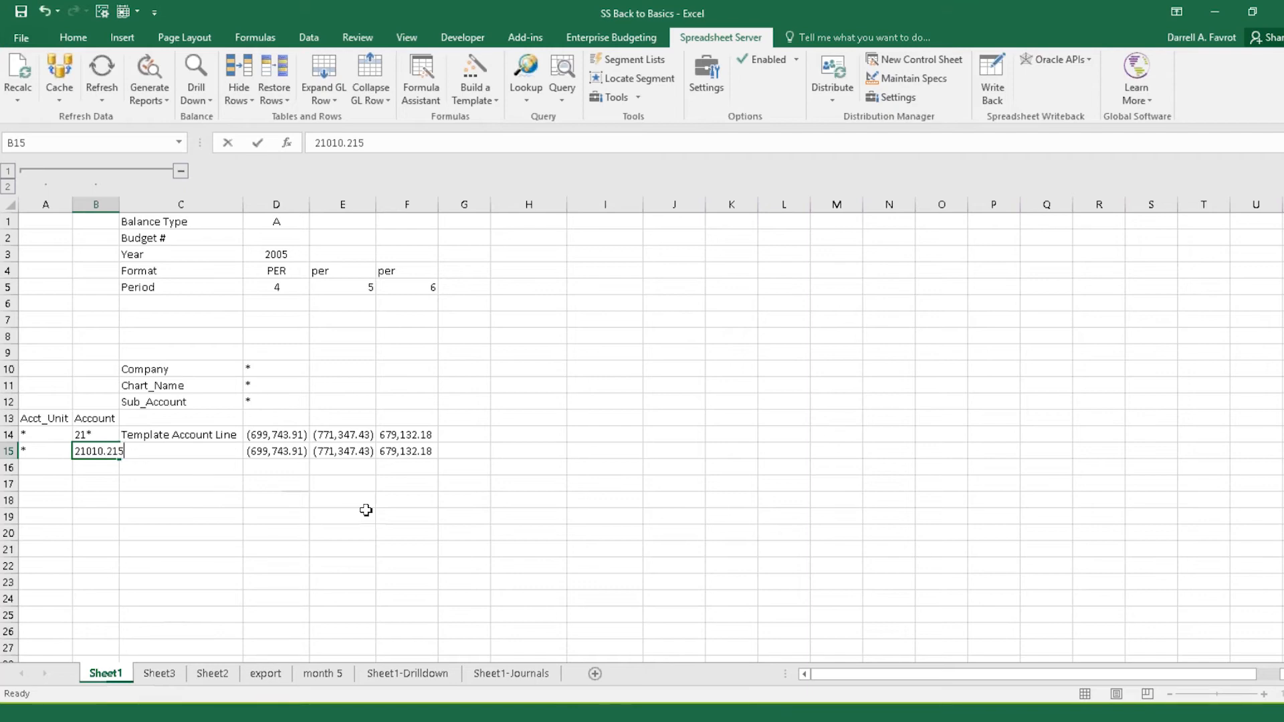
key(BackSpace)
text(02)
key(BackSpace)
text(50)
key(Return)
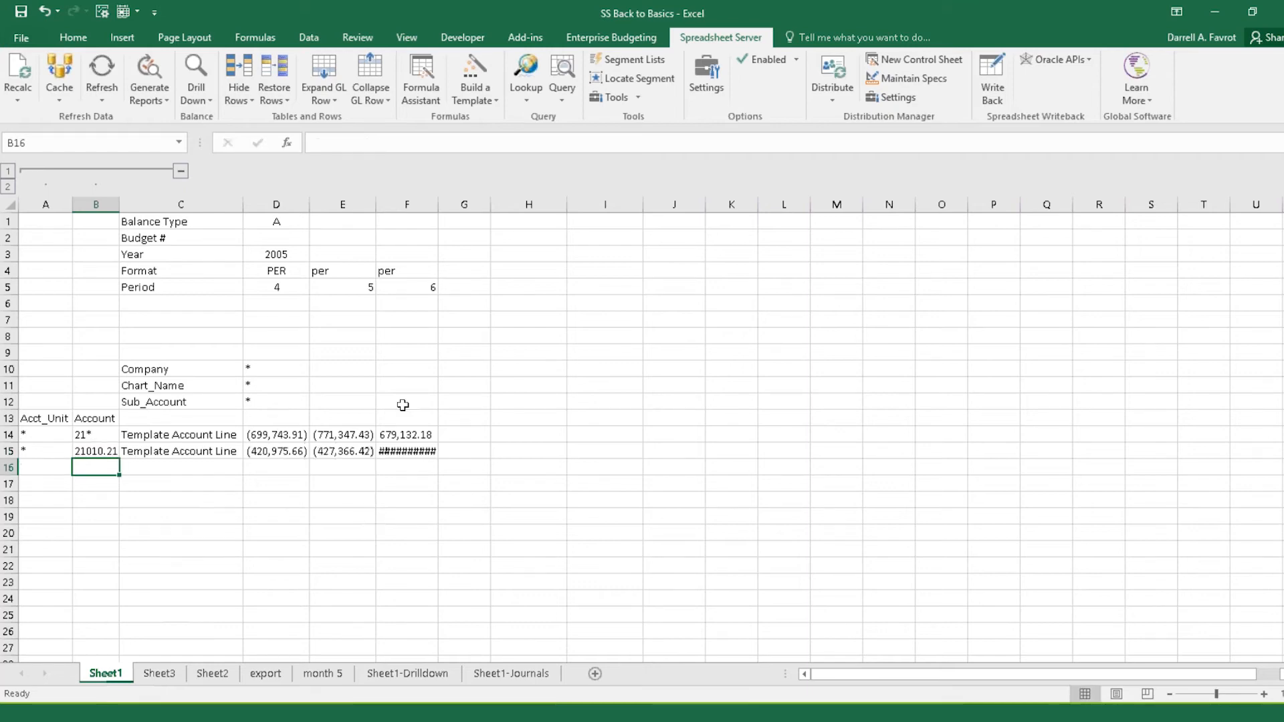
- Widen columns F and B so the row 15 balances and account range fit
drag(439, 203, 443, 204)
click(96, 450)
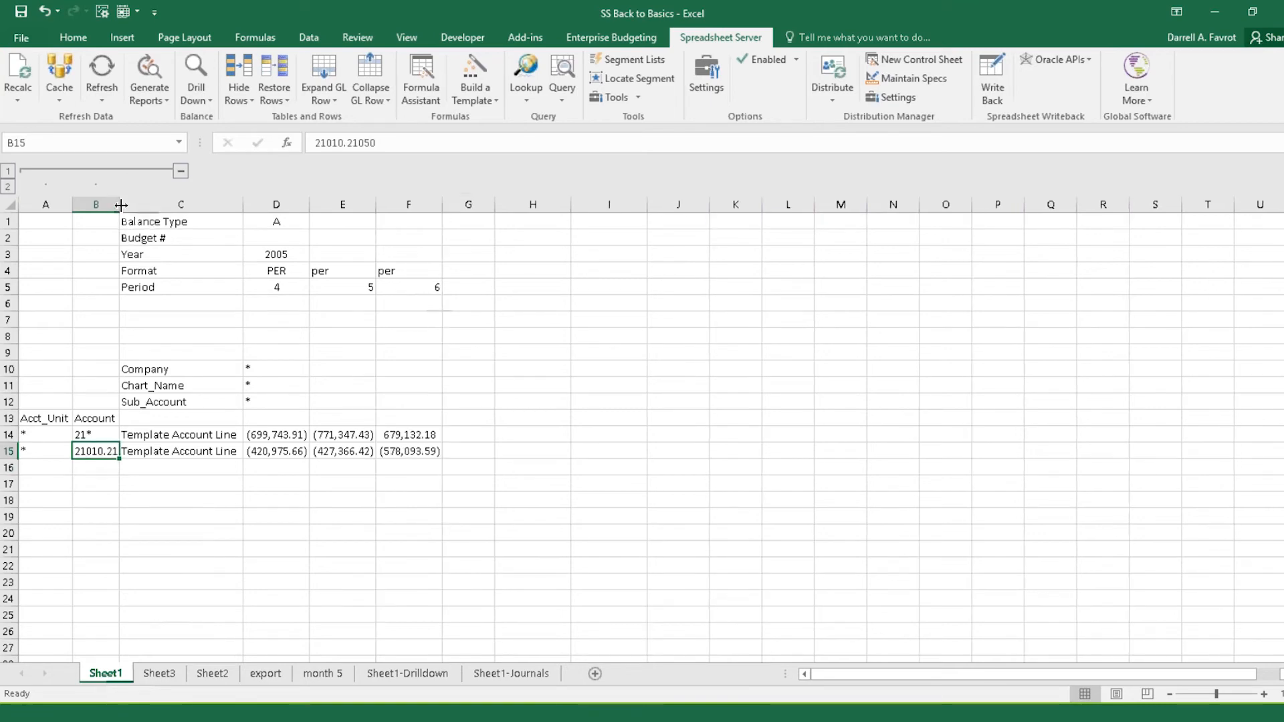
drag(125, 205, 145, 204)
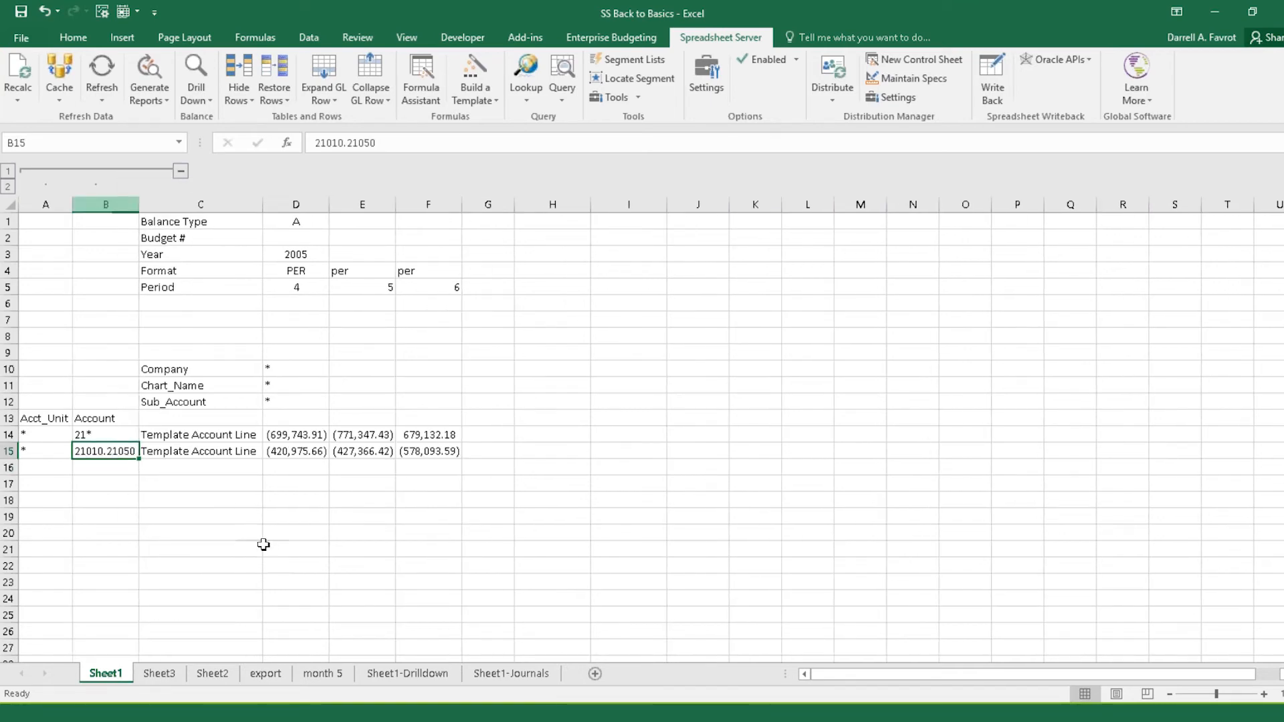
click(305, 370)
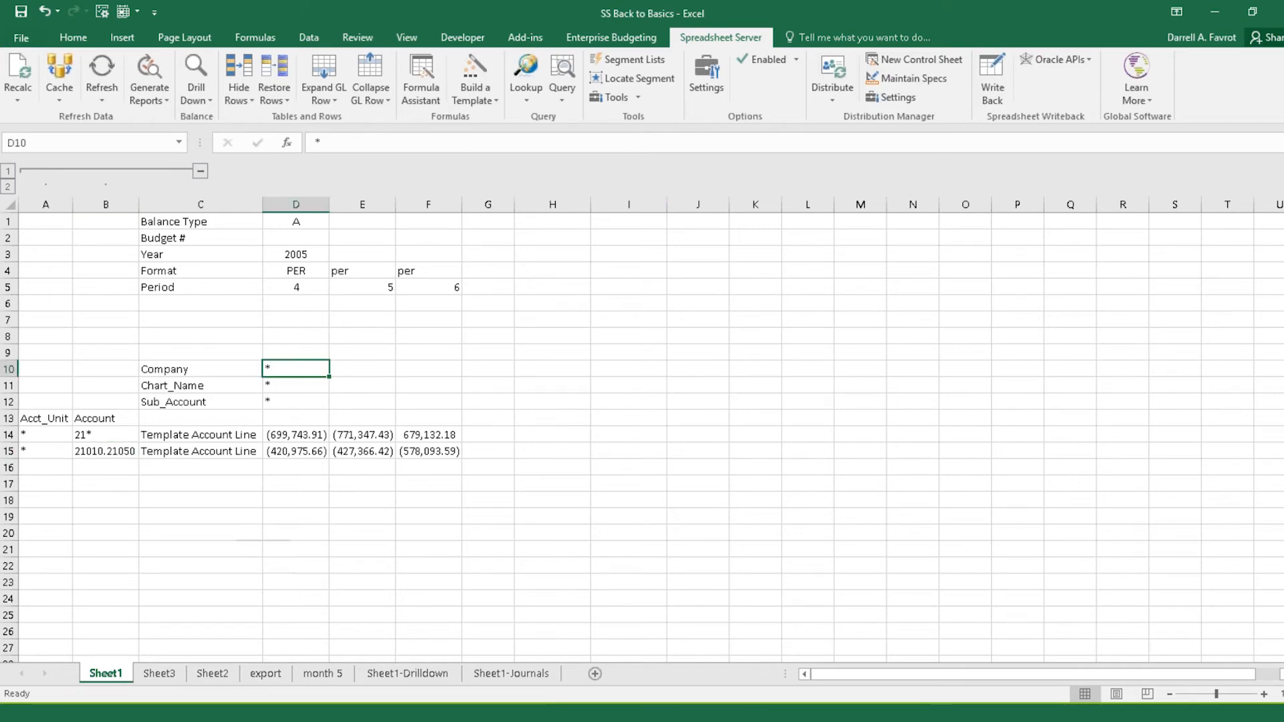
click(84, 435)
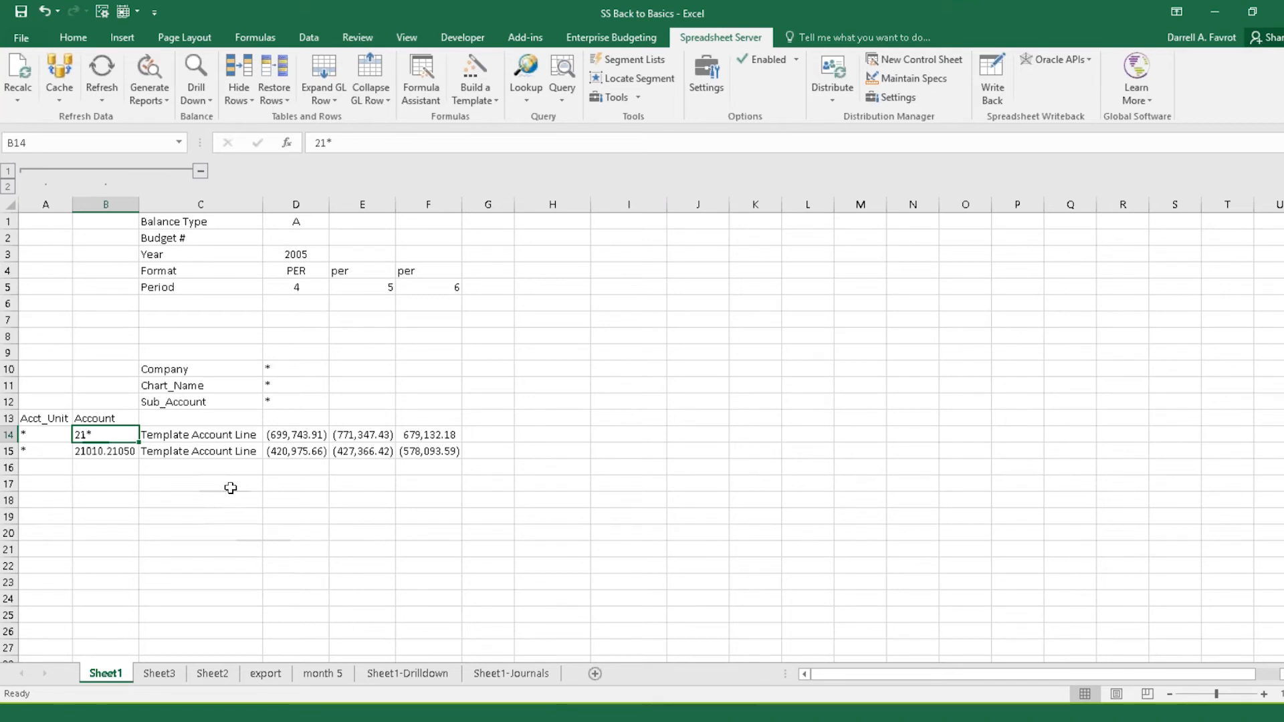
click(127, 450)
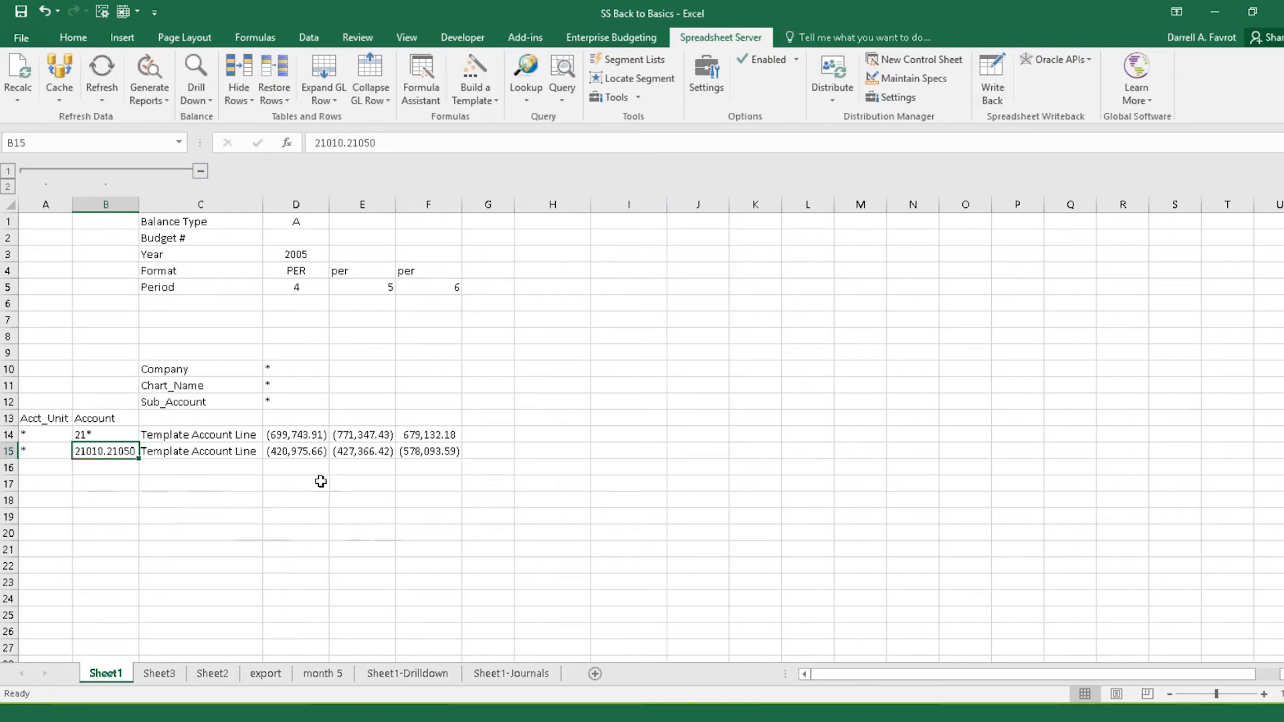
- Expand the GL balances of row 15 into account detail rows and widen column C to fit their descriptions
click(301, 450)
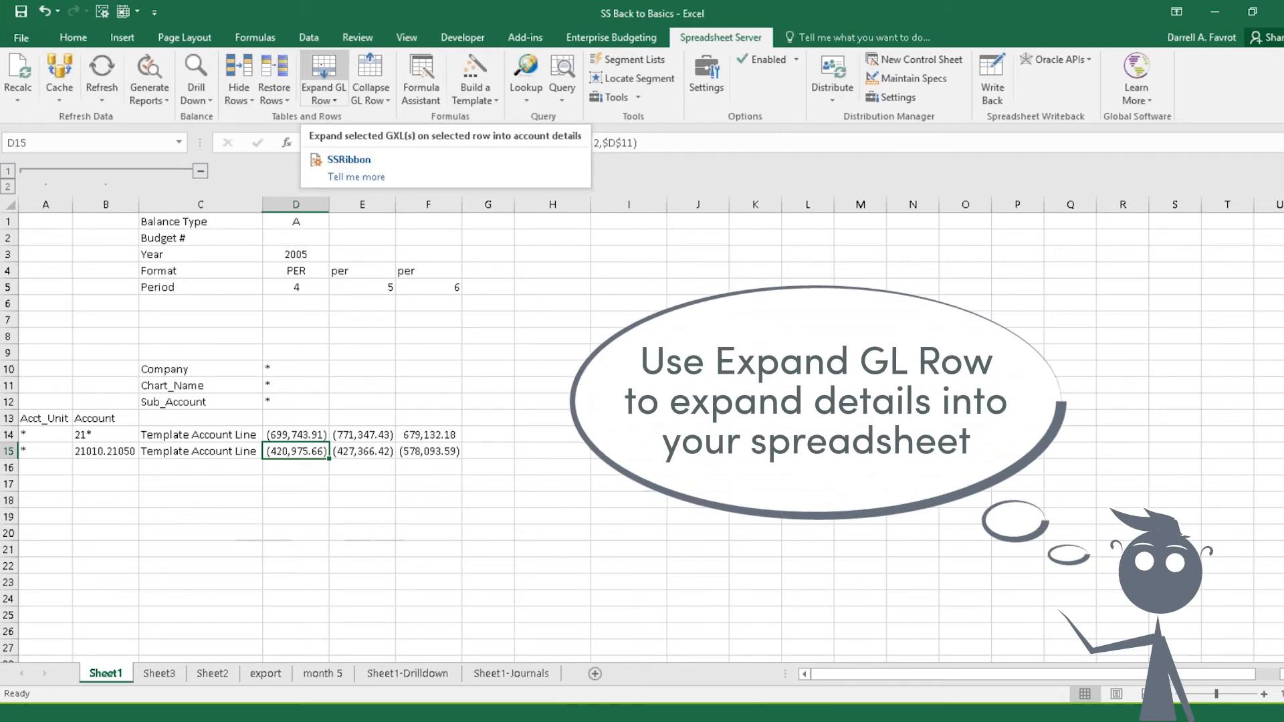
click(324, 74)
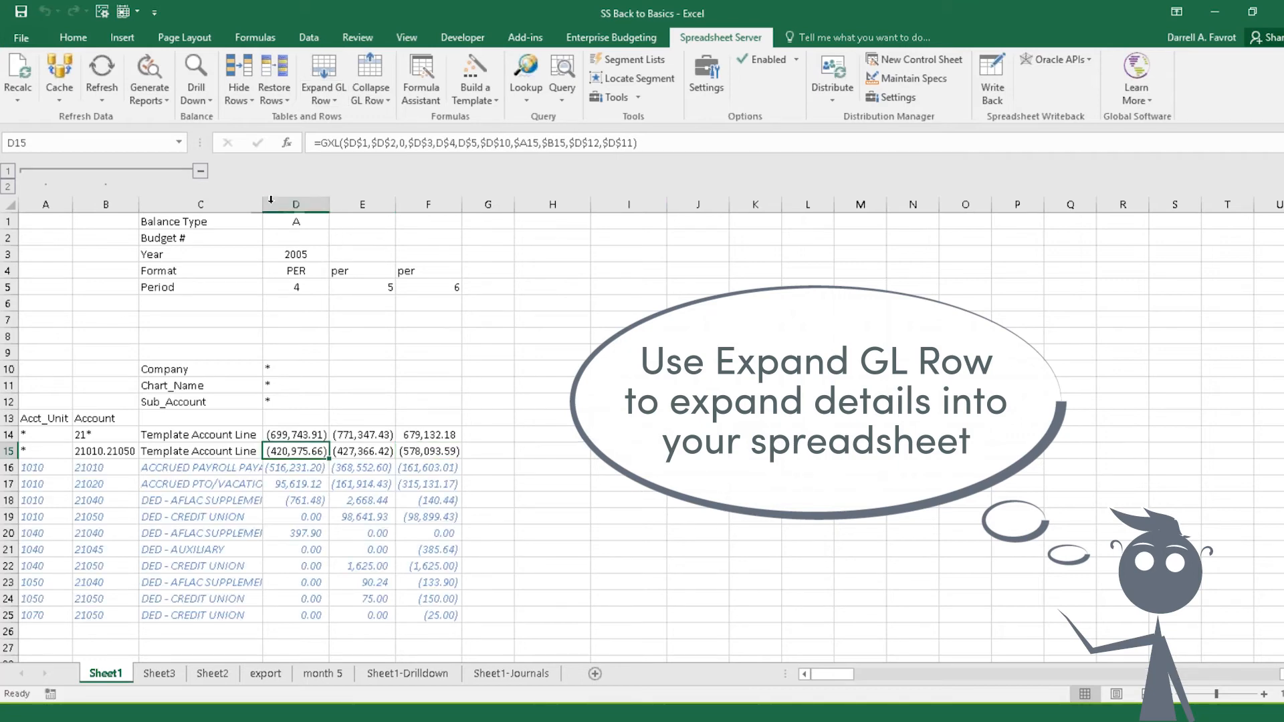
drag(260, 207, 396, 207)
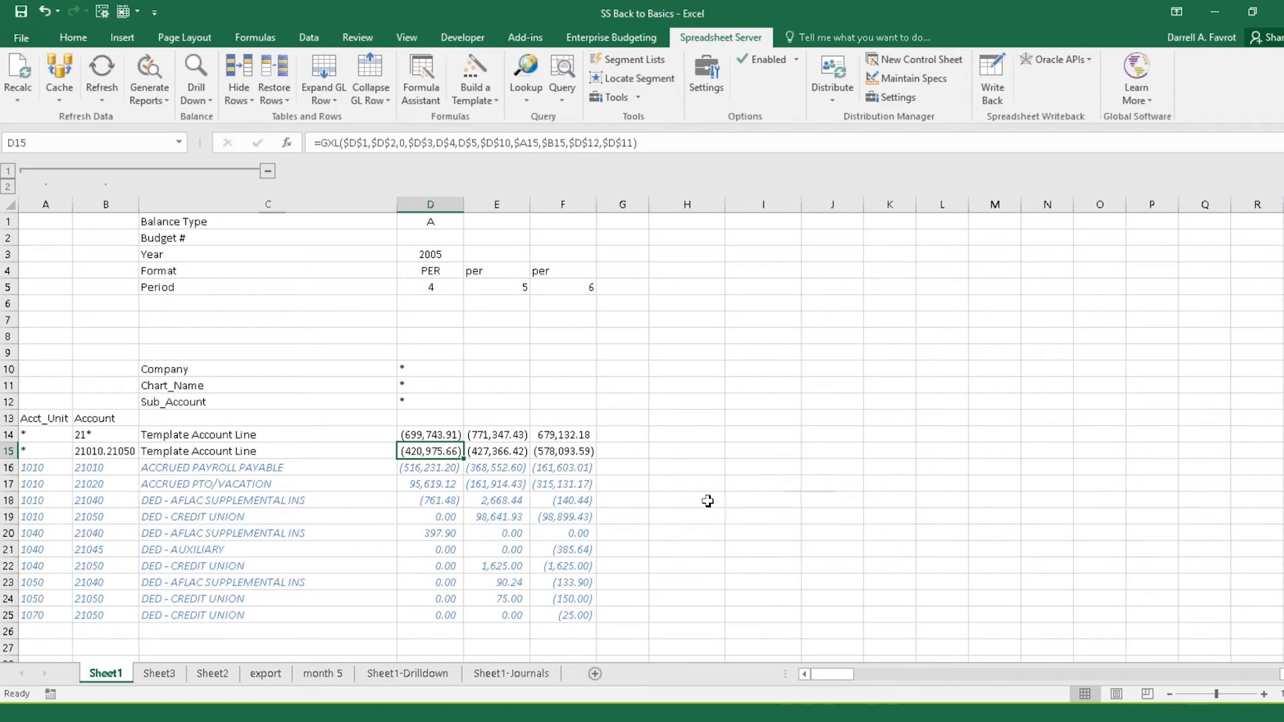
- Inspect the GXL formula of an expanded detail row in E20, and collapse the GL detail rows
click(418, 500)
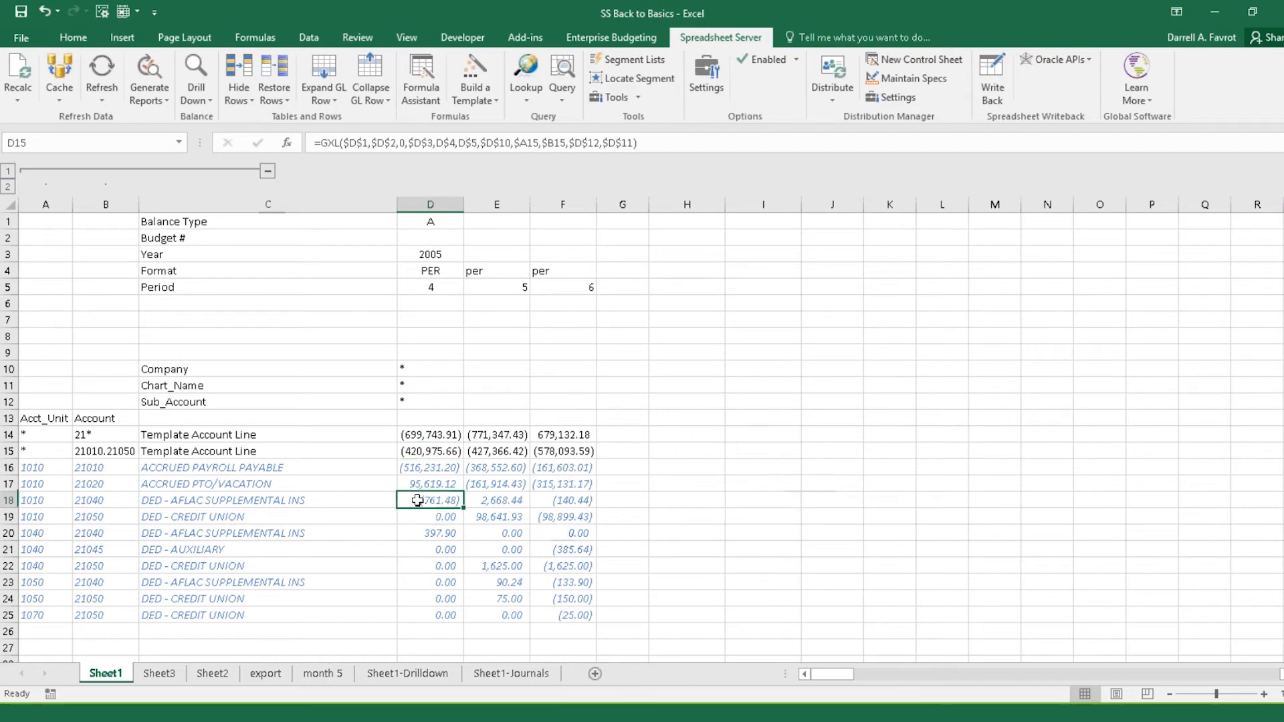
click(489, 526)
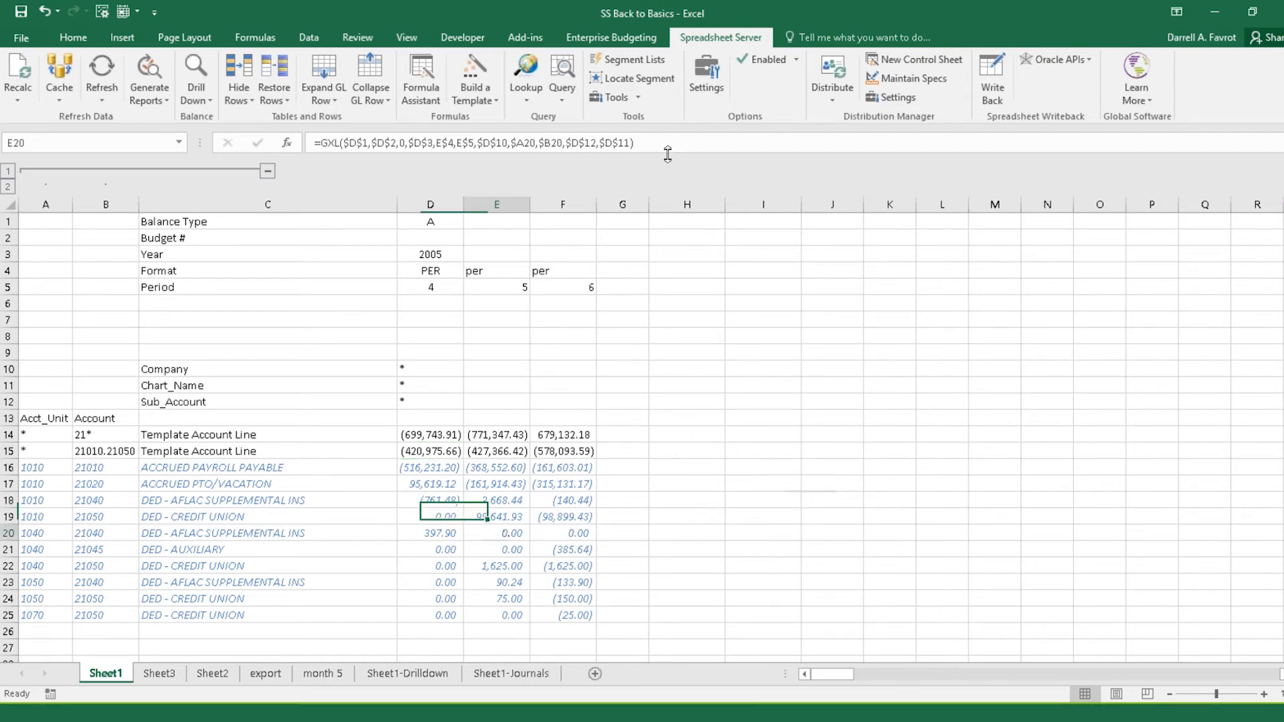
click(674, 147)
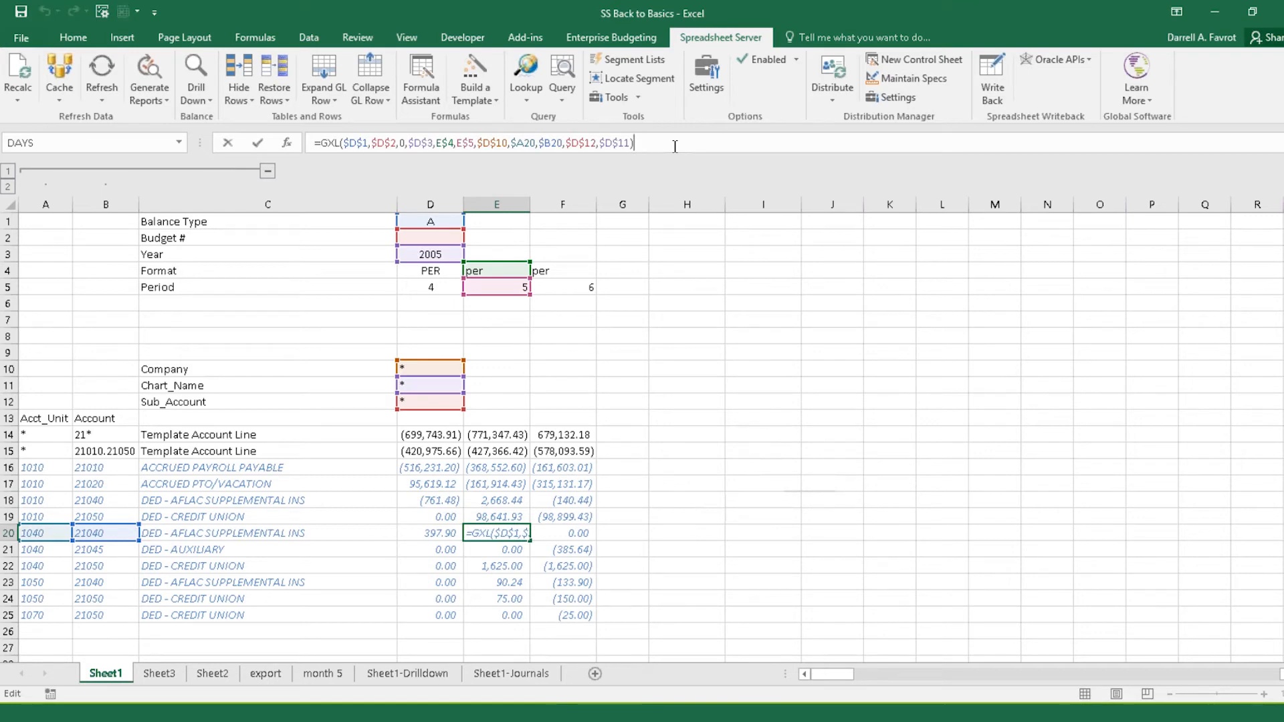
key(Return)
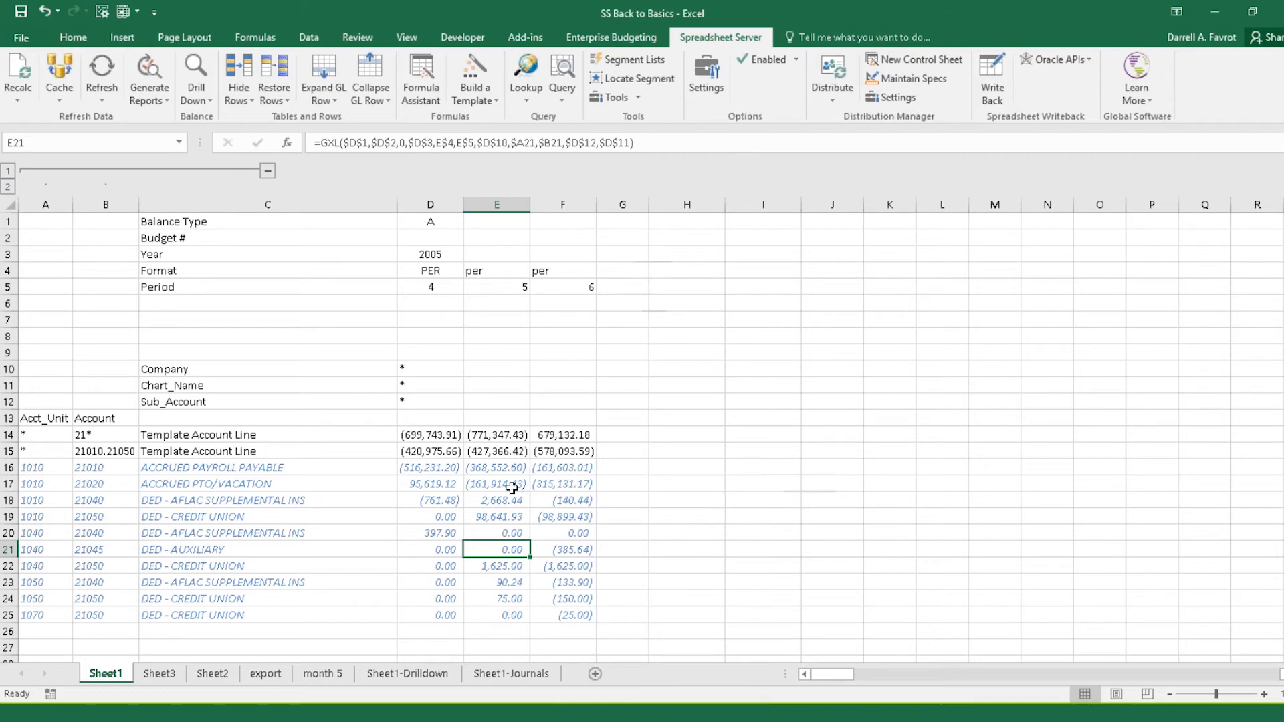
click(383, 66)
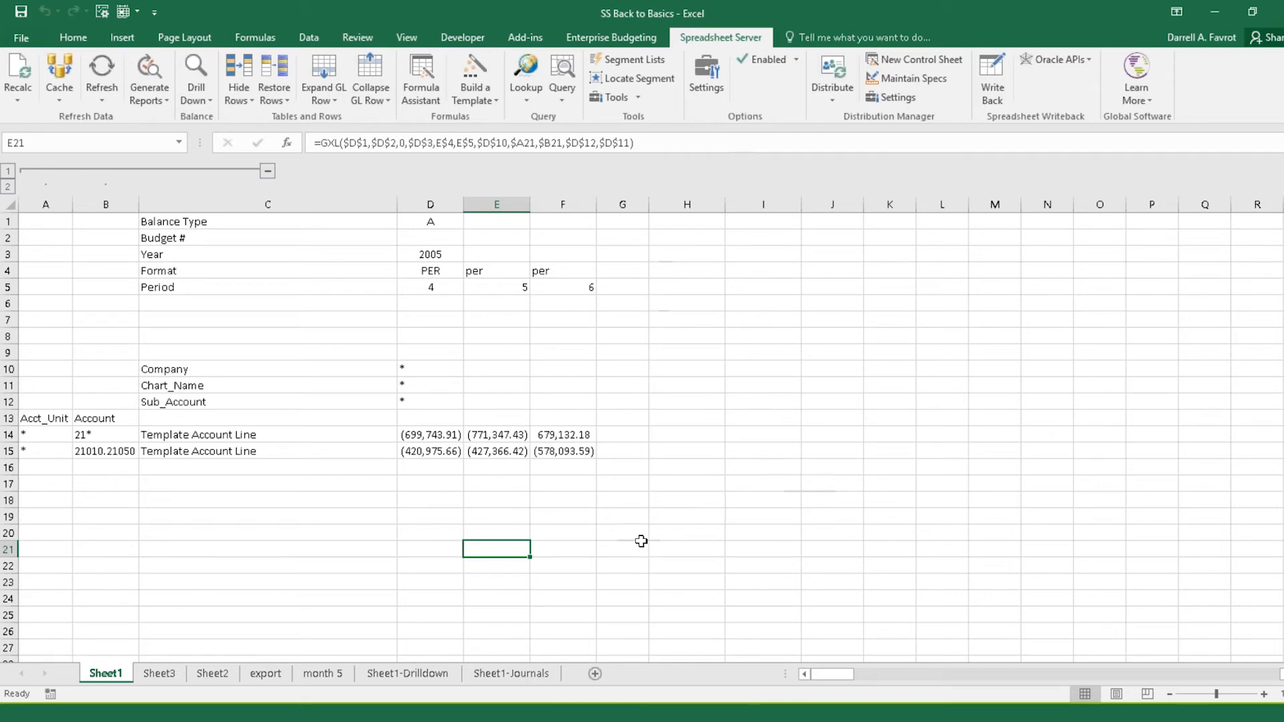
- Expand the GL balances of row 14, account 21*, into account detail rows
click(411, 433)
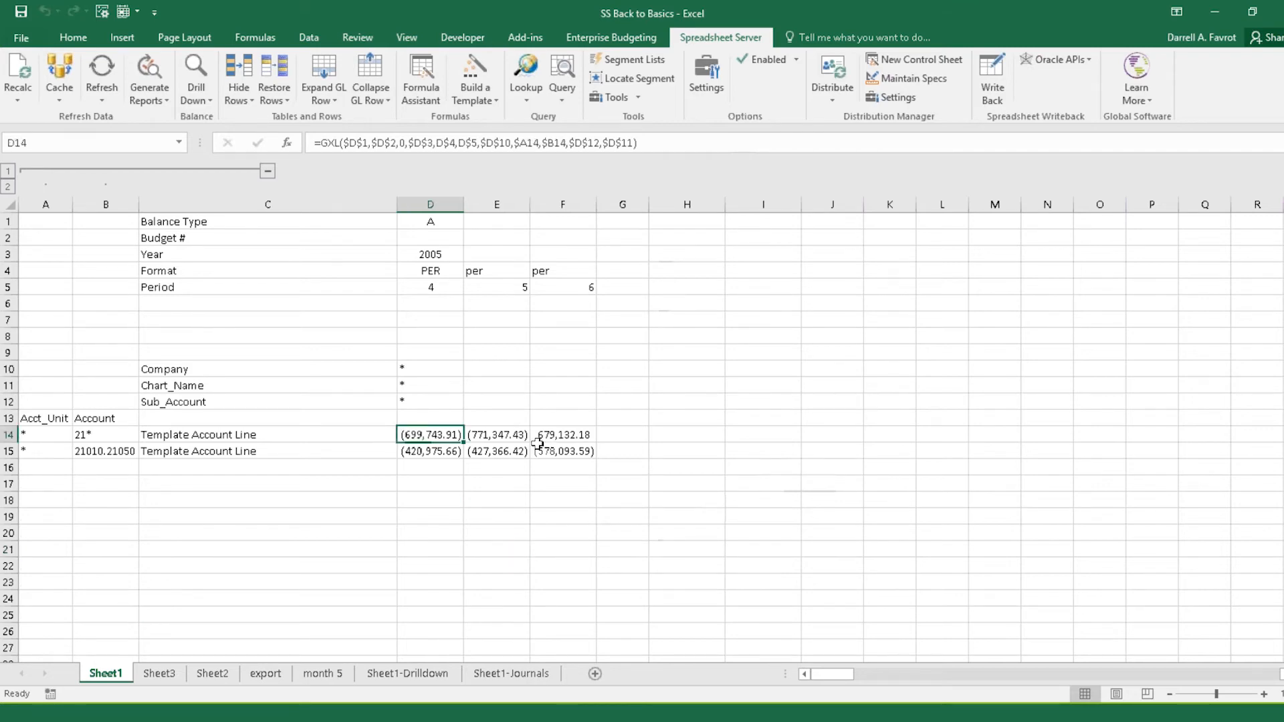
click(323, 74)
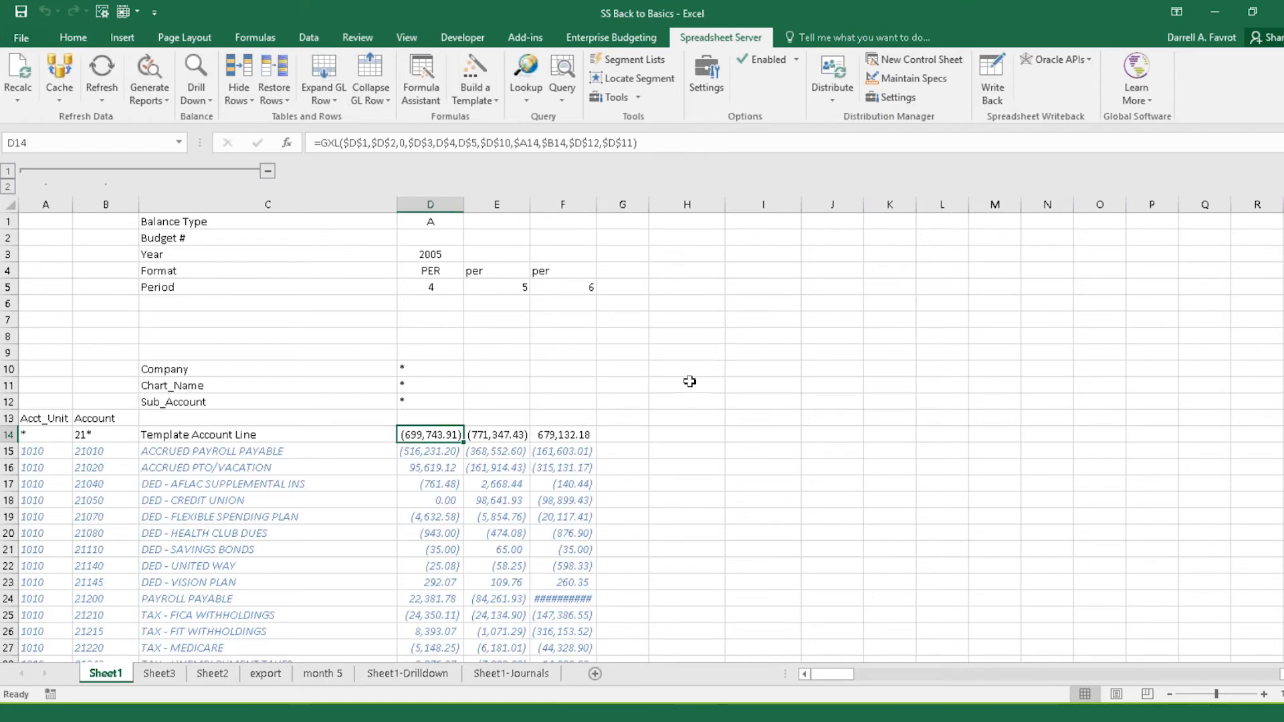
scroll(689, 382, down, 1)
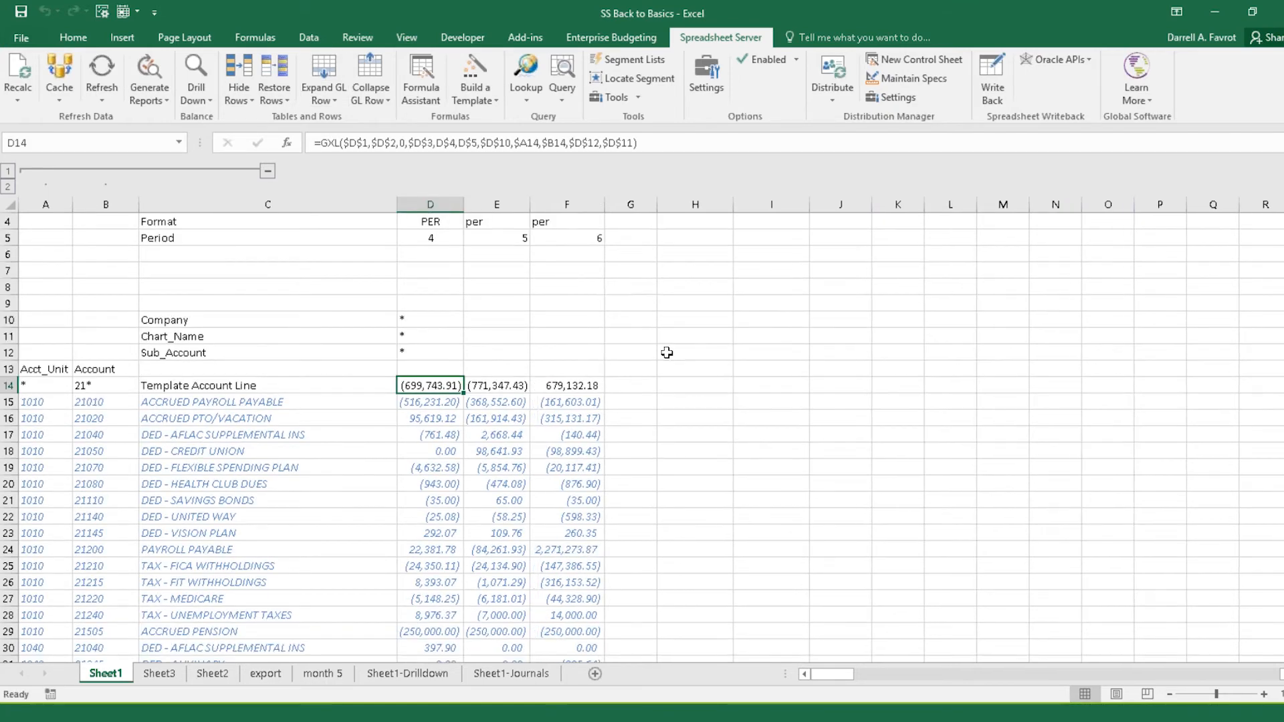
- Review the expanded account detail rows down to row 64 and collapse the GL detail rows
scroll(662, 353, down, 9)
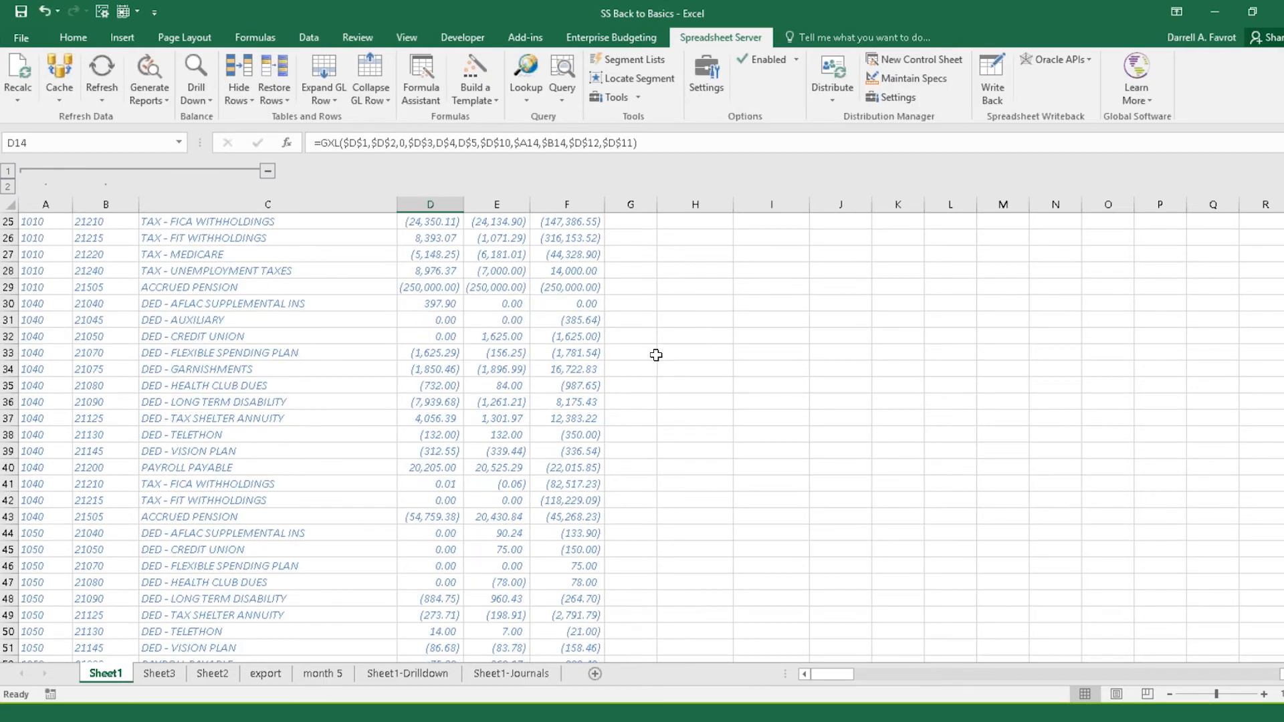
scroll(648, 354, down, 1)
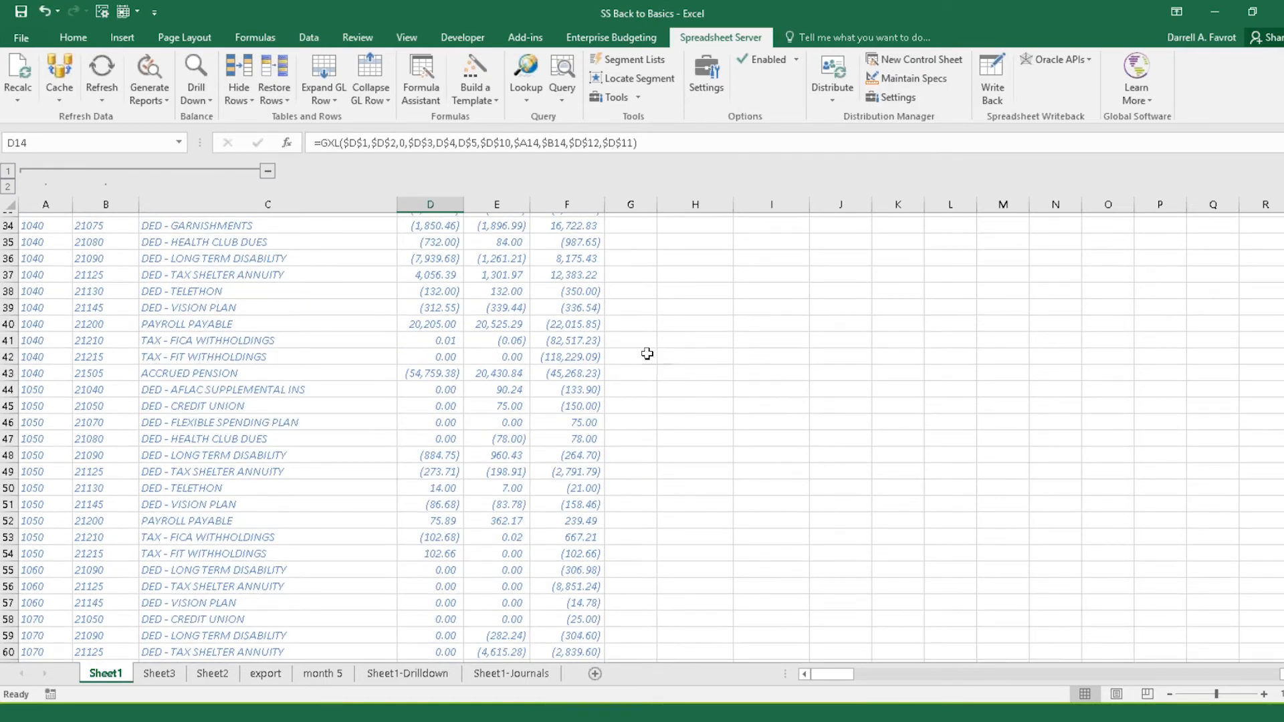
scroll(647, 354, down, 3)
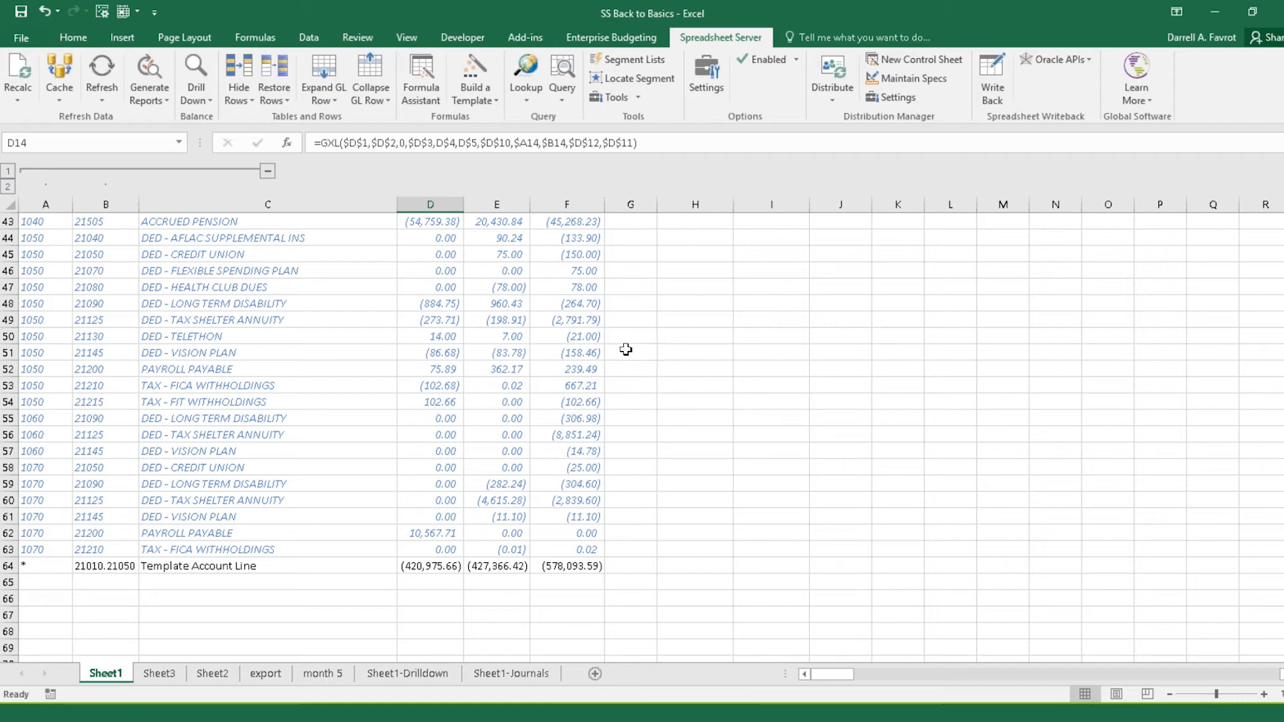
click(518, 364)
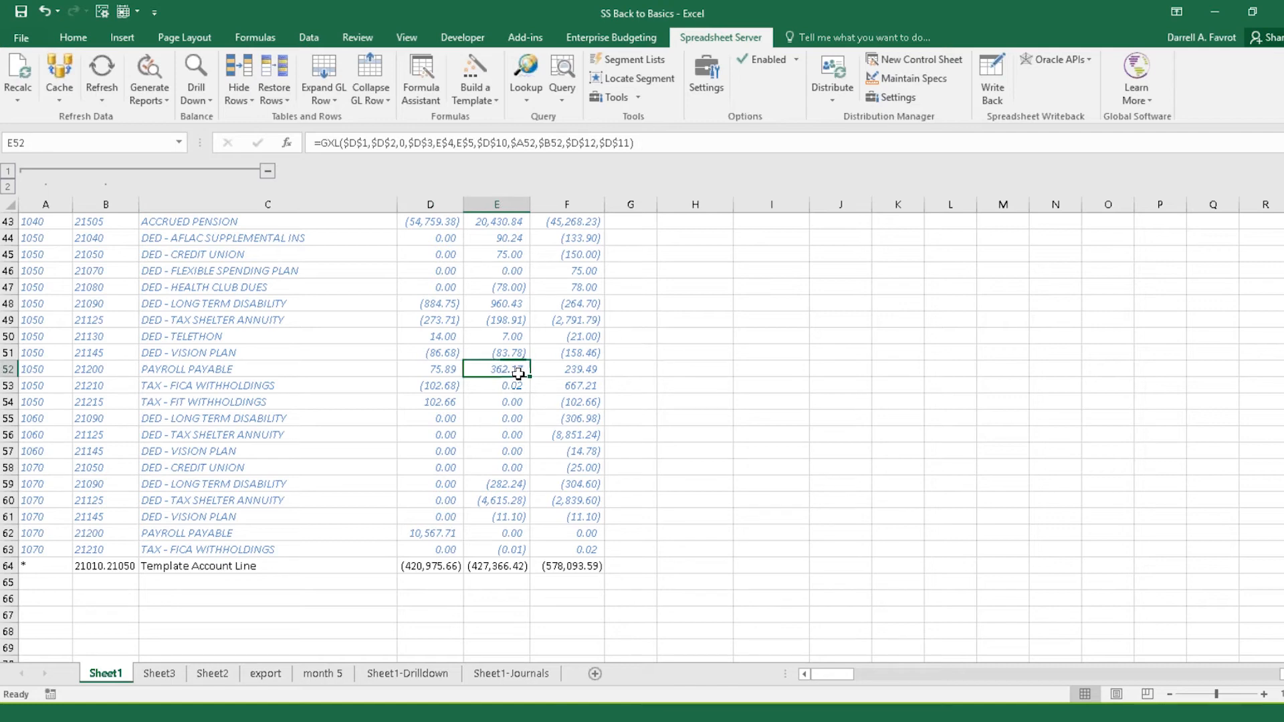
click(375, 66)
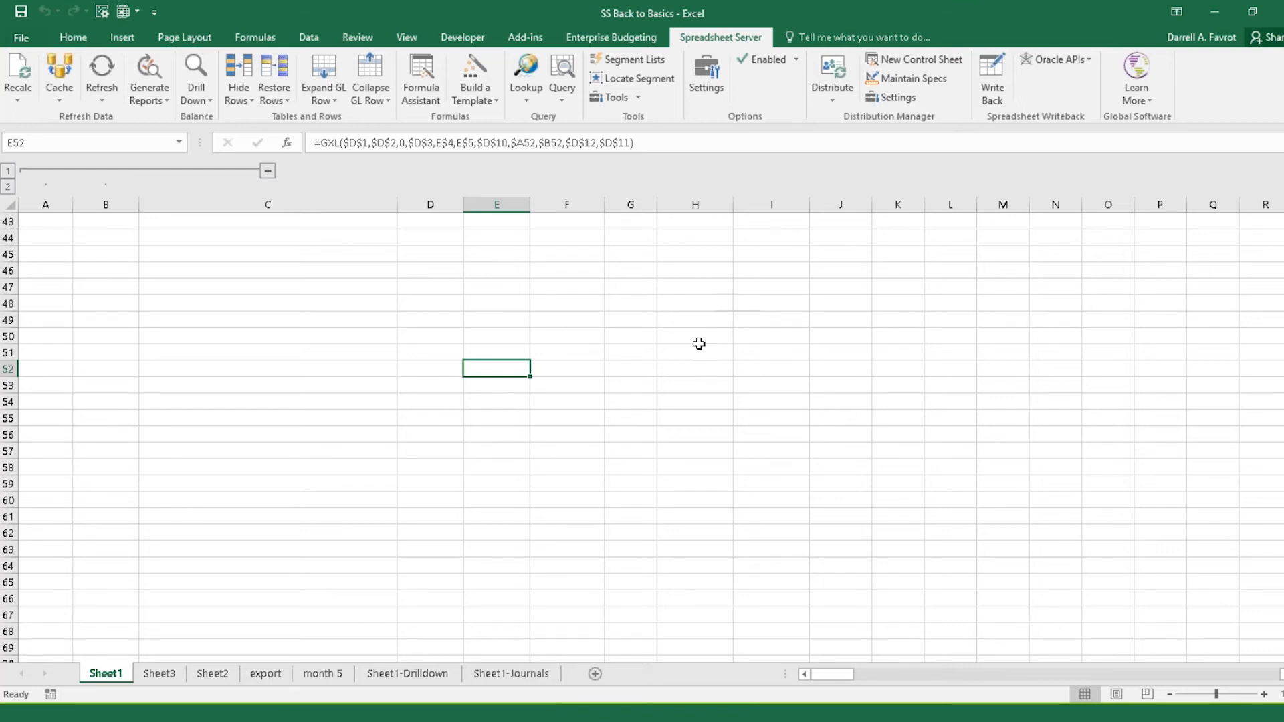
scroll(696, 344, up, 8)
scroll(696, 344, up, 6)
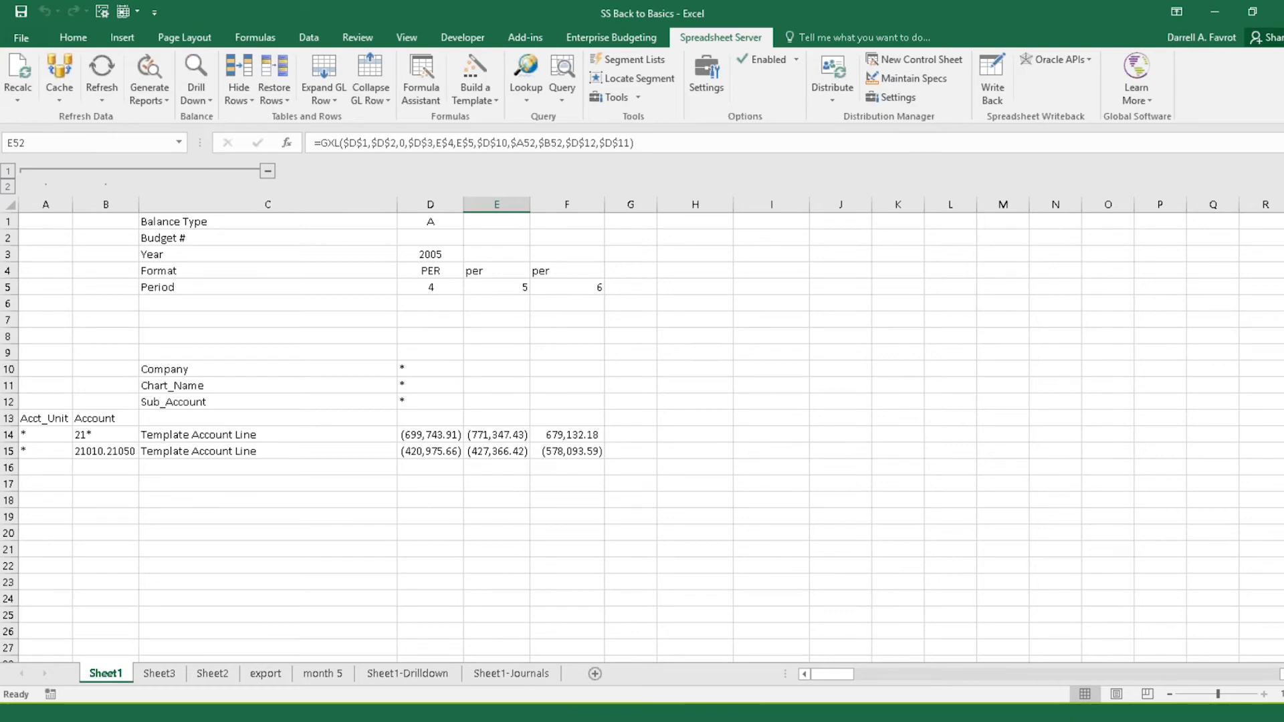
- Widen columns D and E to fit the balances, and widen column B to fit the 21010.21050 account range
scroll(696, 388, up, 1)
double_click(804, 675)
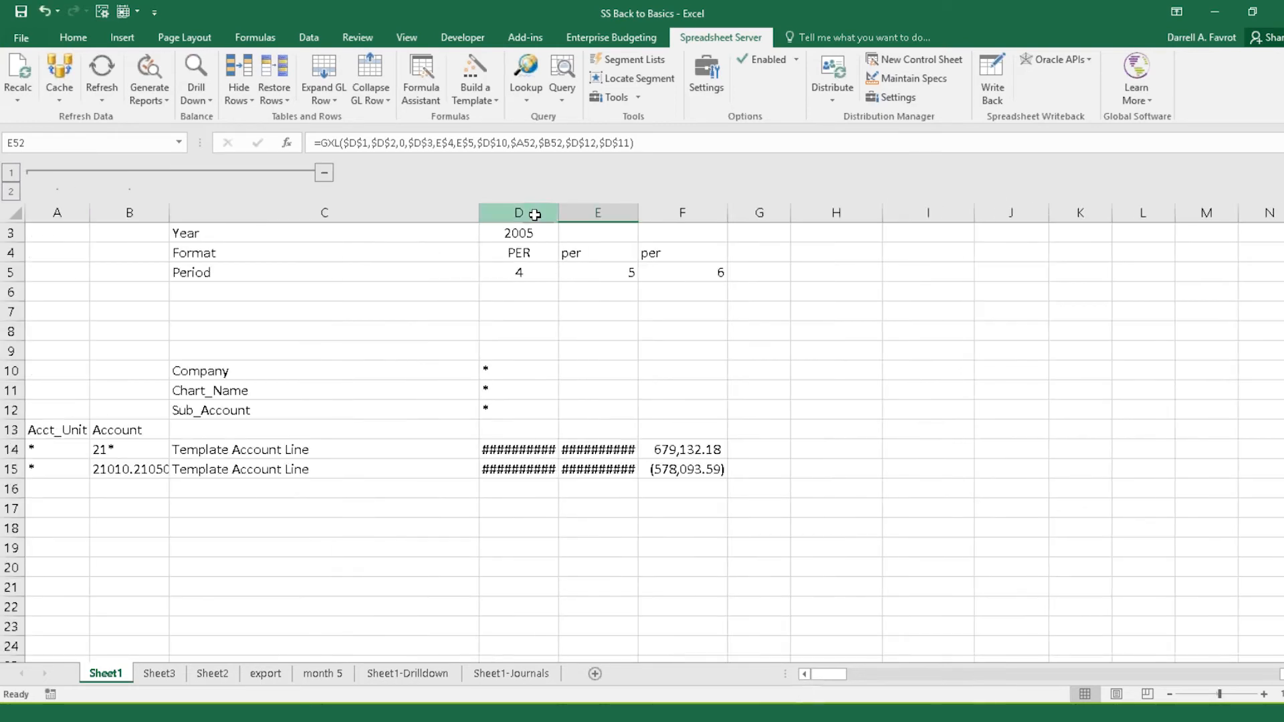
drag(533, 213, 607, 211)
double_click(643, 211)
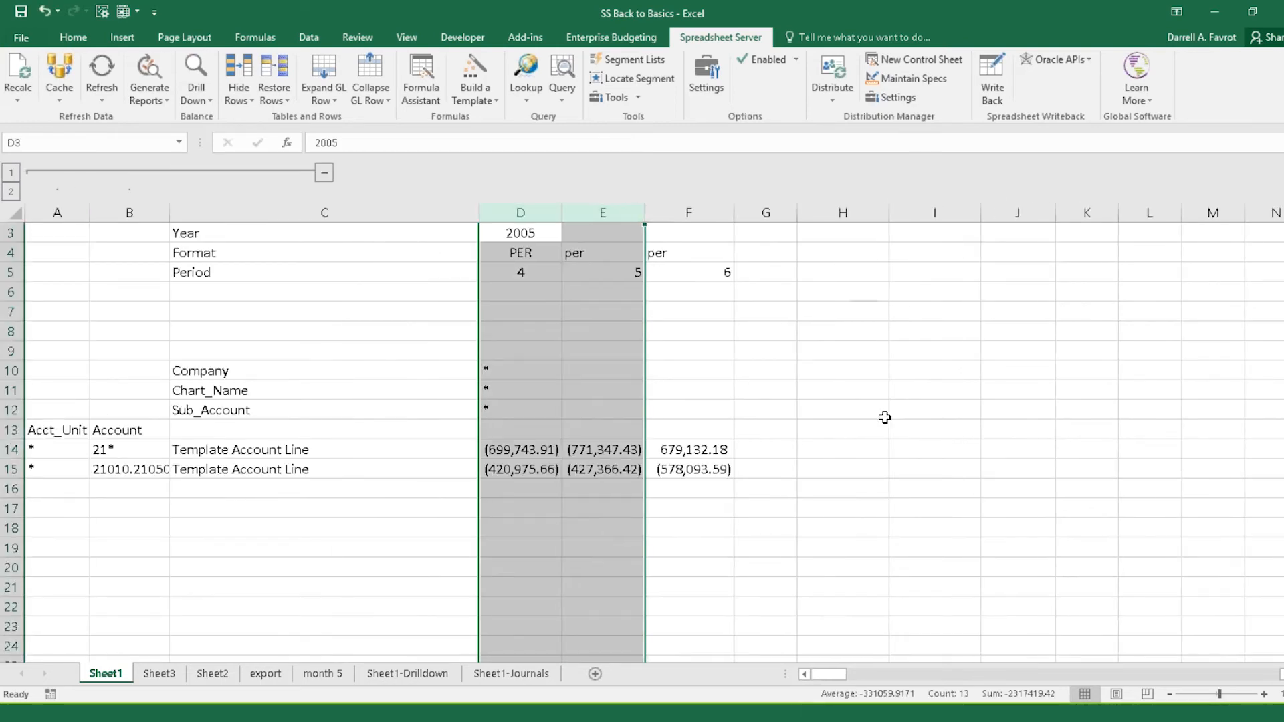
scroll(885, 417, up, 1)
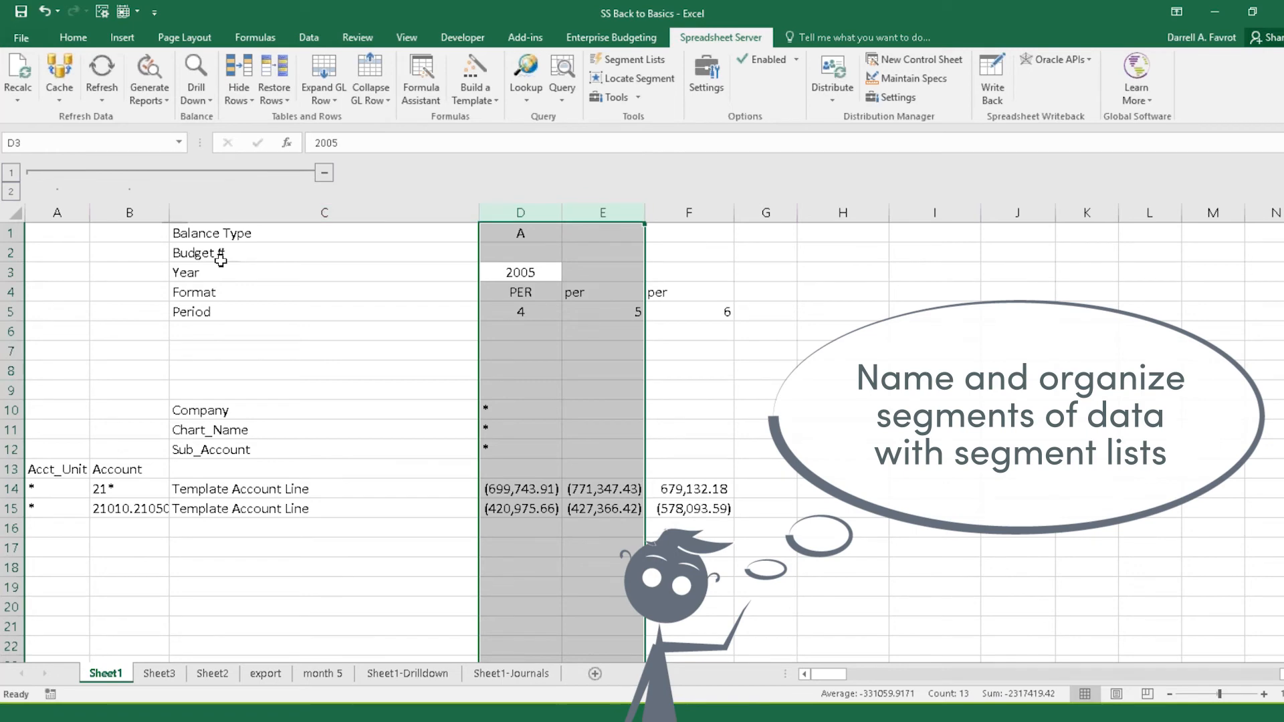
double_click(169, 213)
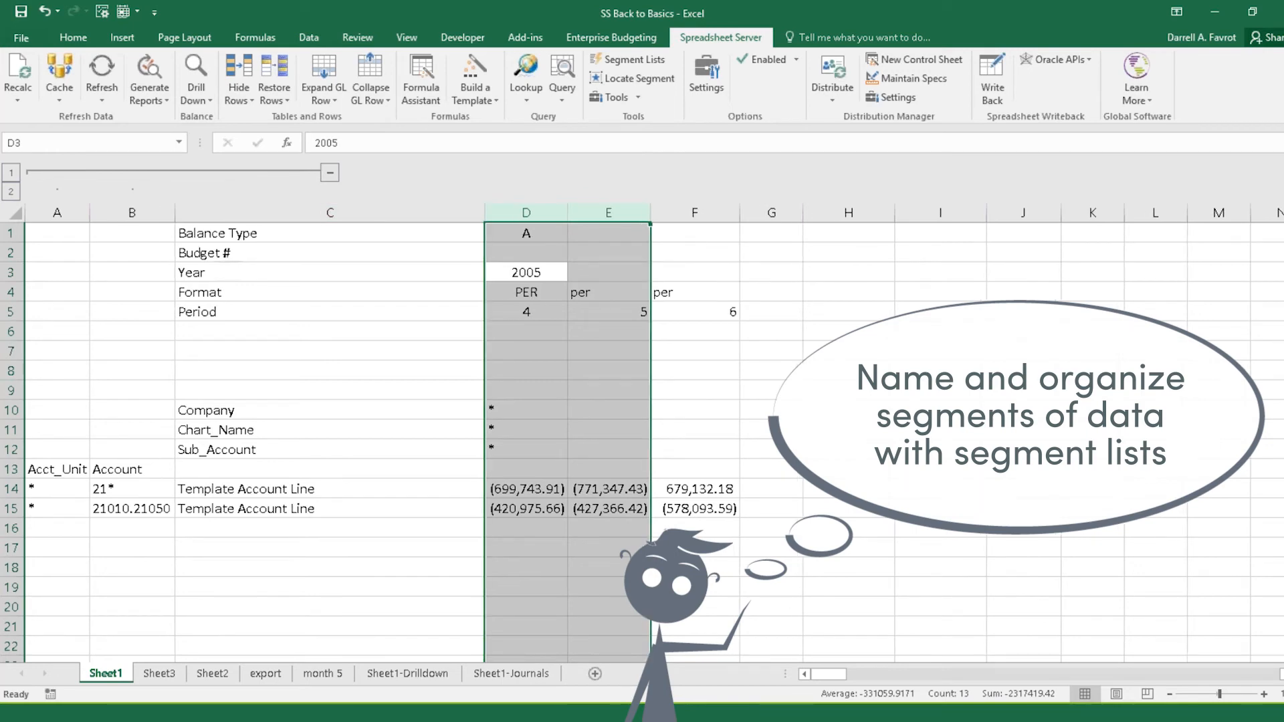
- Copy row 15 into row 16 and clear the account in B16
click(131, 506)
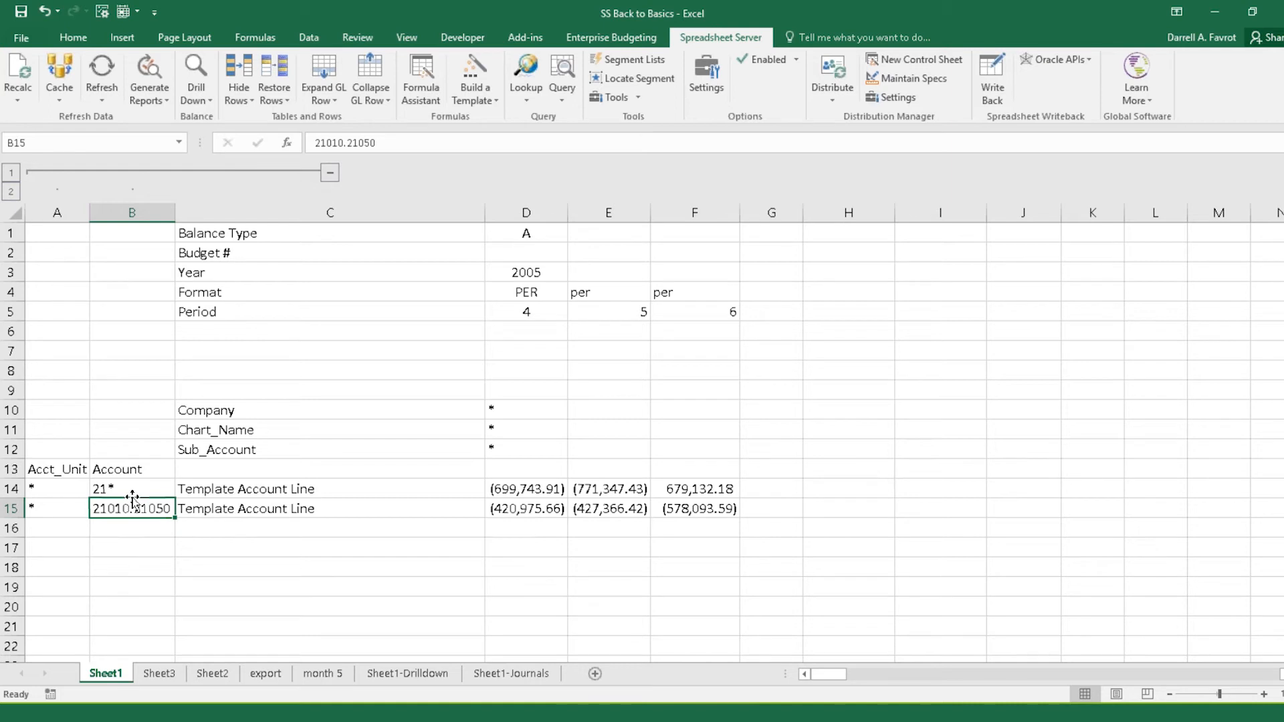
click(9, 508)
key(ctrl+c)
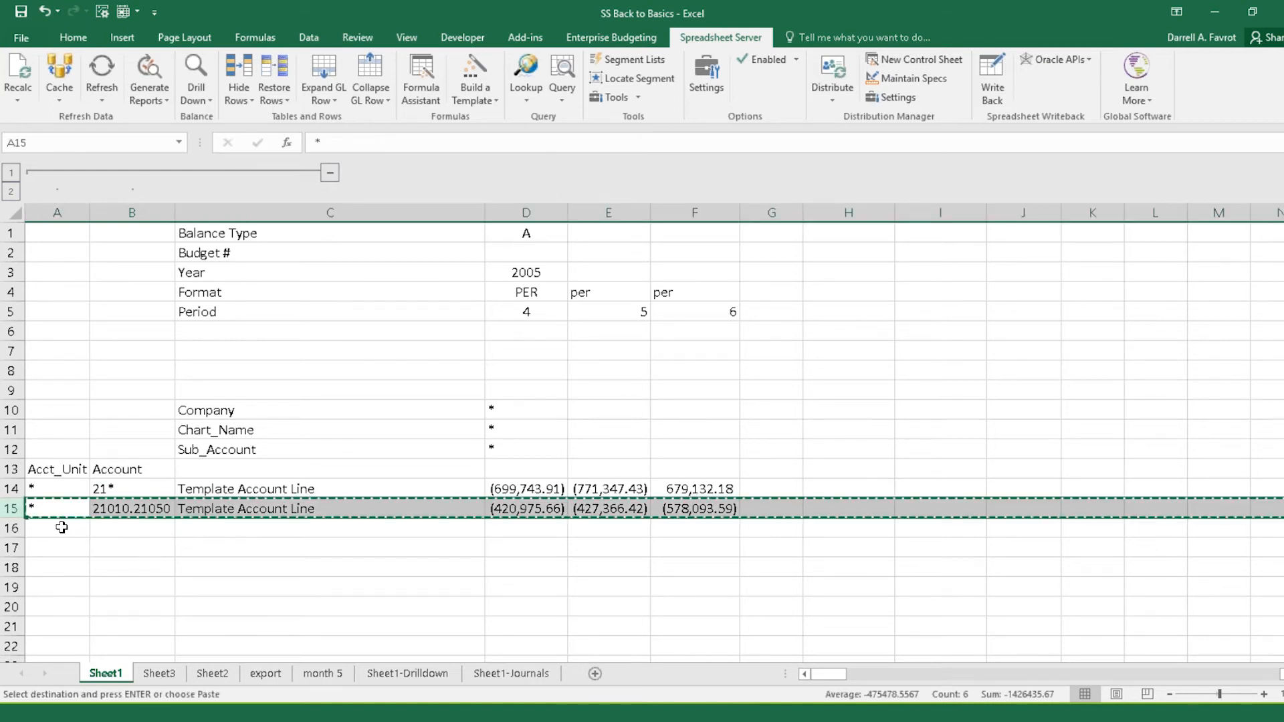
drag(61, 528, 107, 532)
key(ctrl+v)
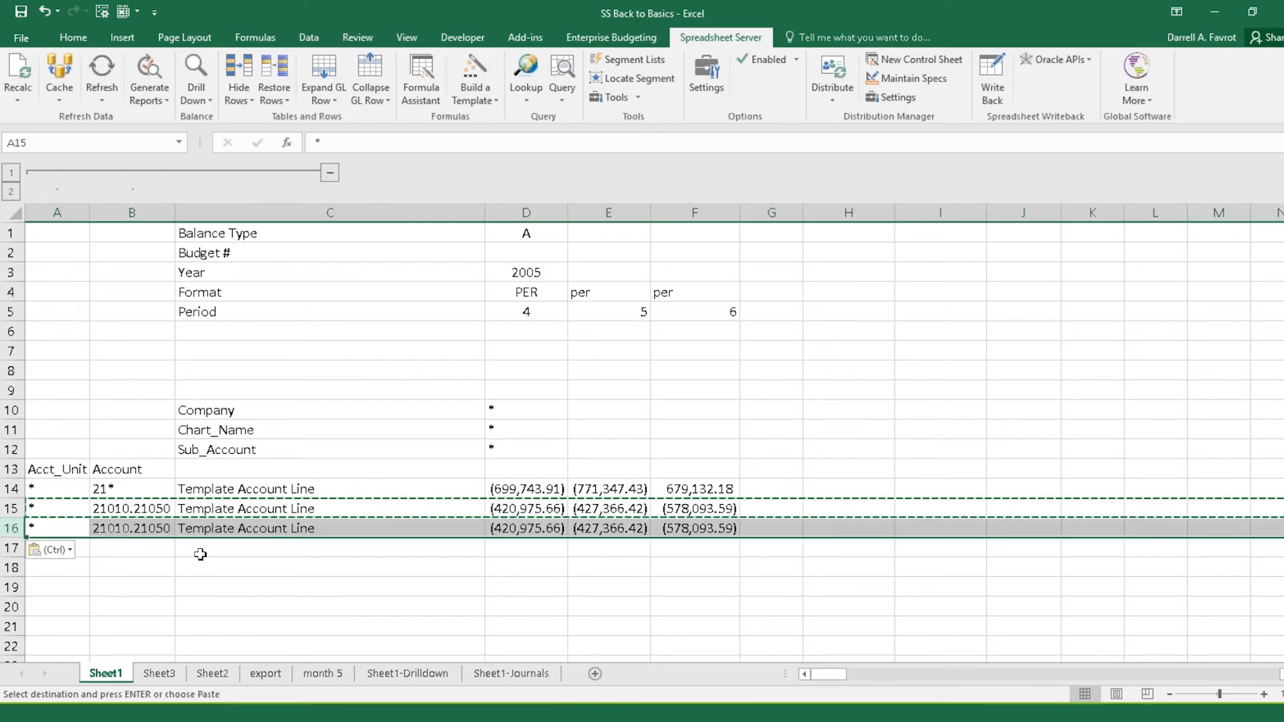
click(134, 529)
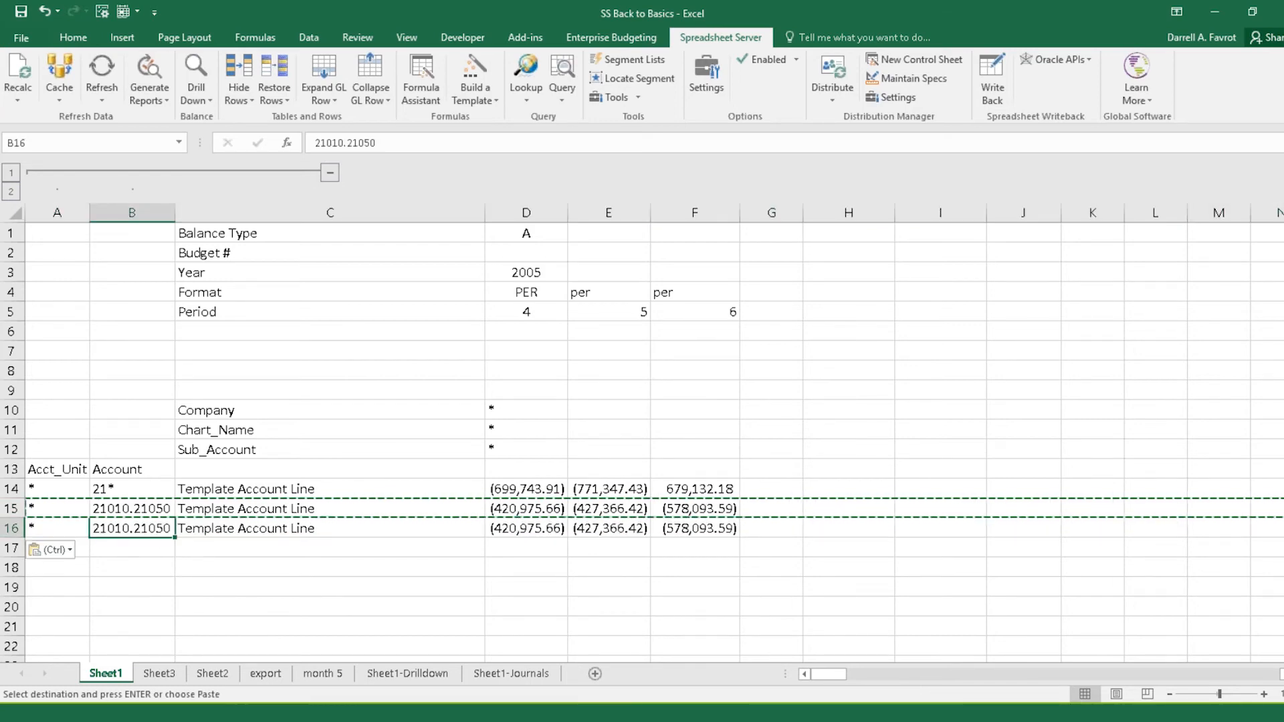
key(Delete)
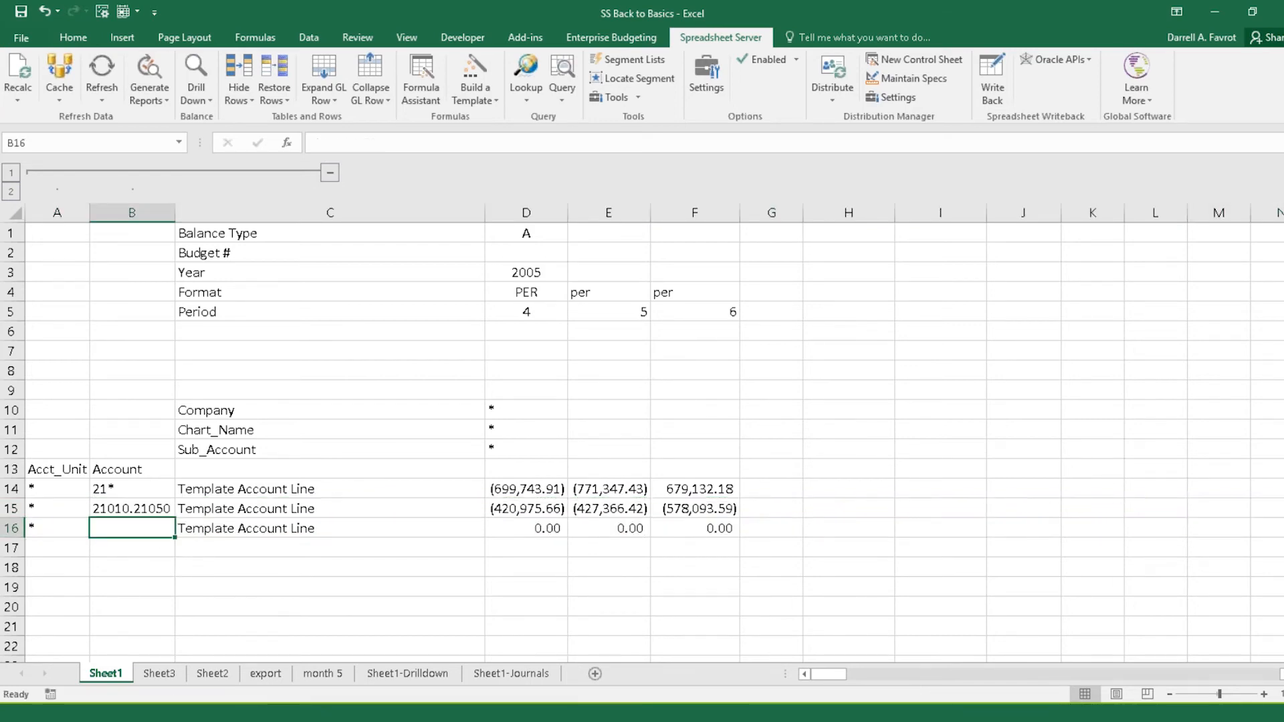
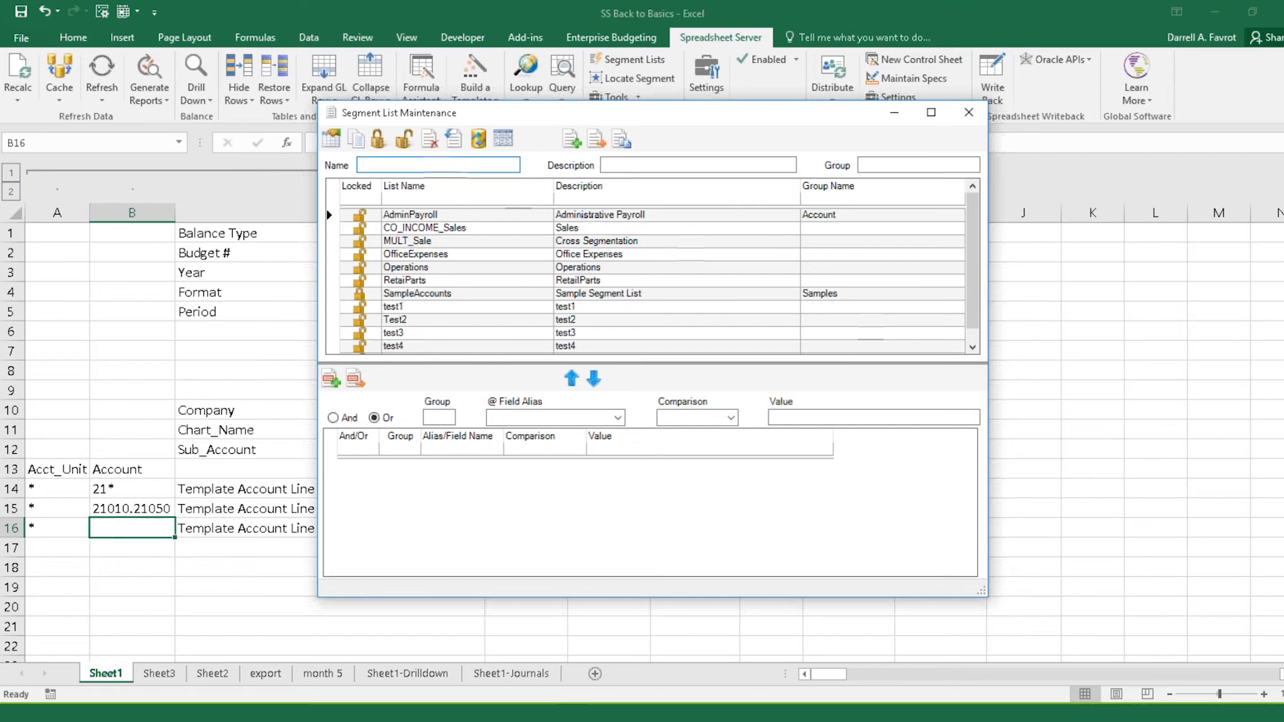
- Add a segment list named mylist with the description My List in Segment List Maintenance
text(mylist)
key(Tab)
text(My List)
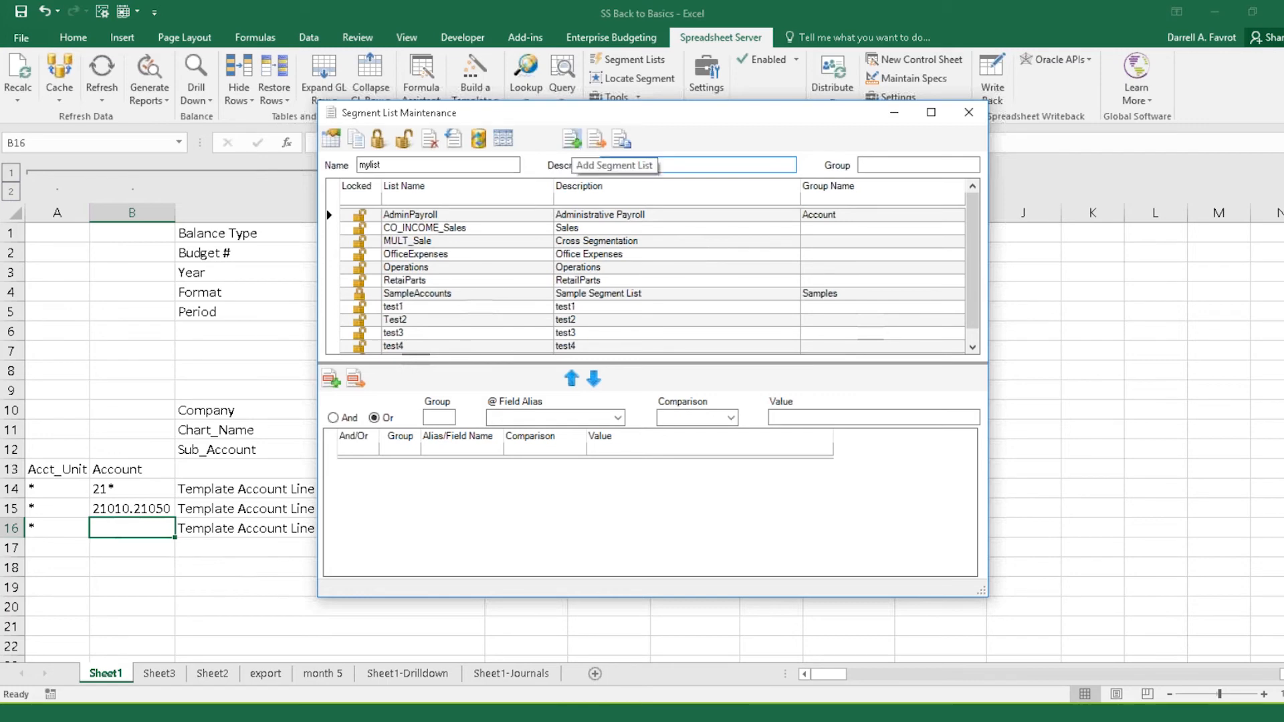
click(572, 140)
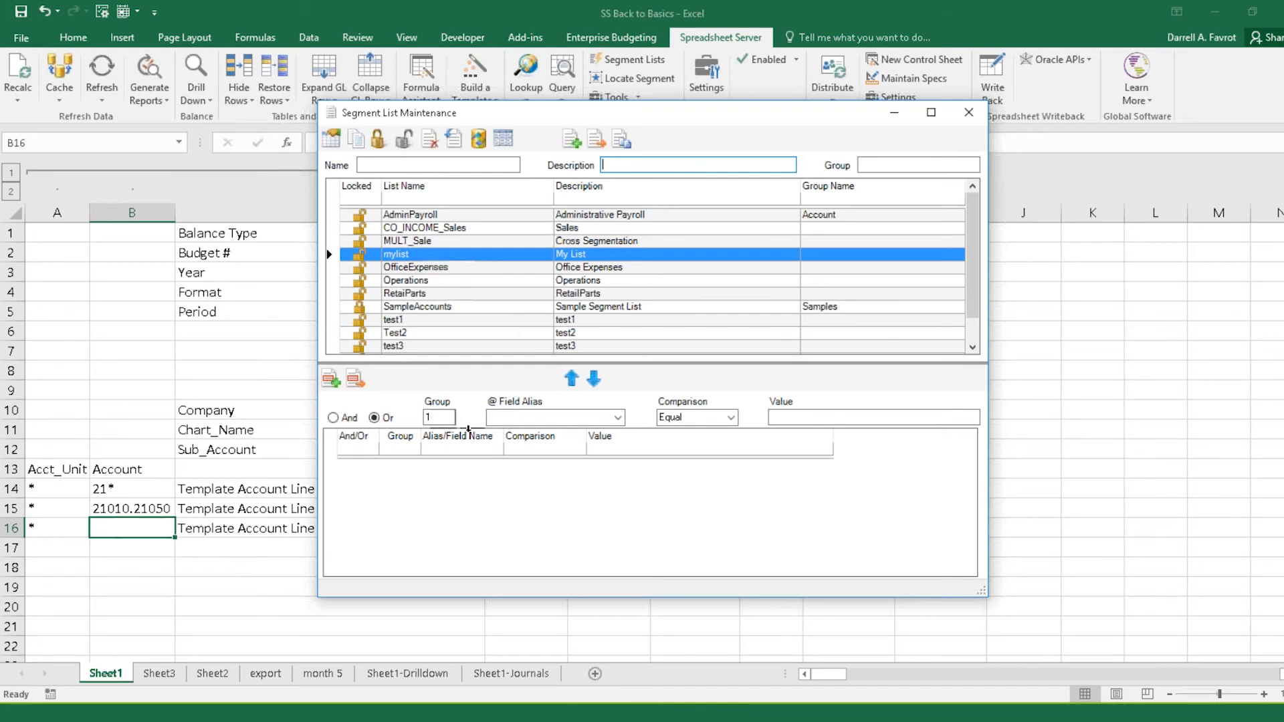
- Add the value 21010.21050 to the mylist segment list and insert ^mylist as the account in B16
click(794, 418)
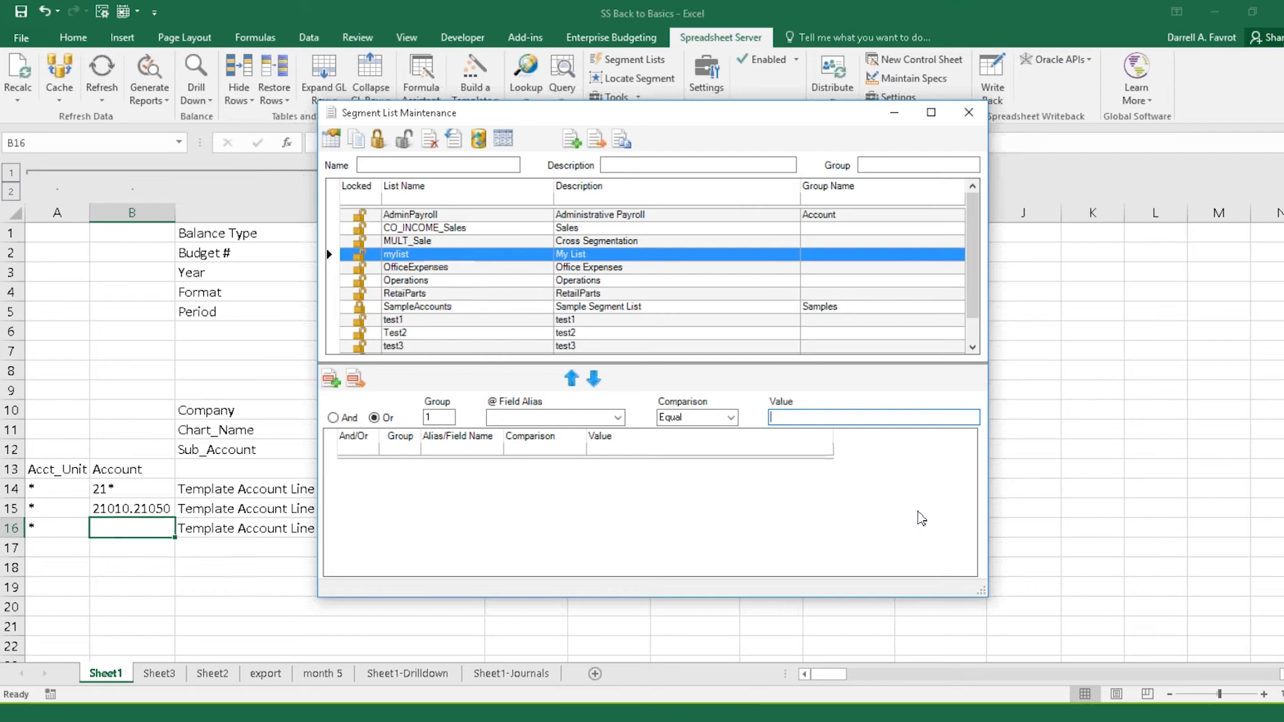
text(21010.21050)
click(331, 379)
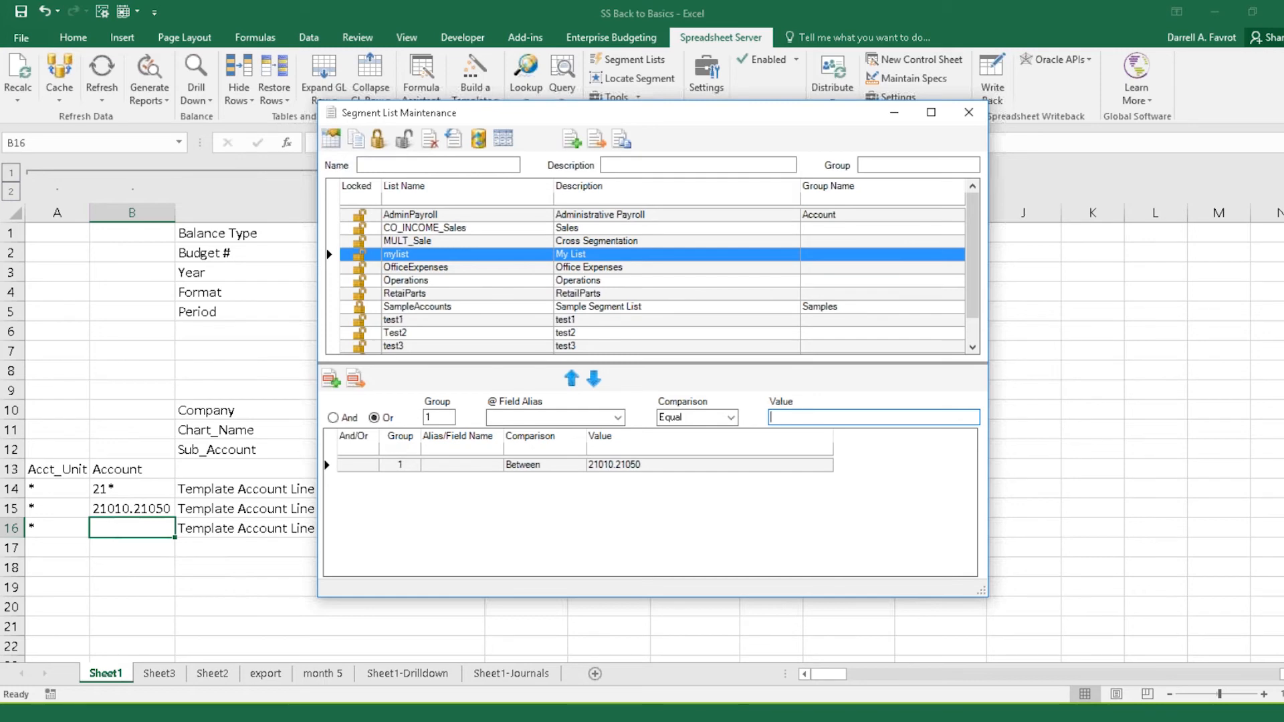
click(331, 139)
click(968, 113)
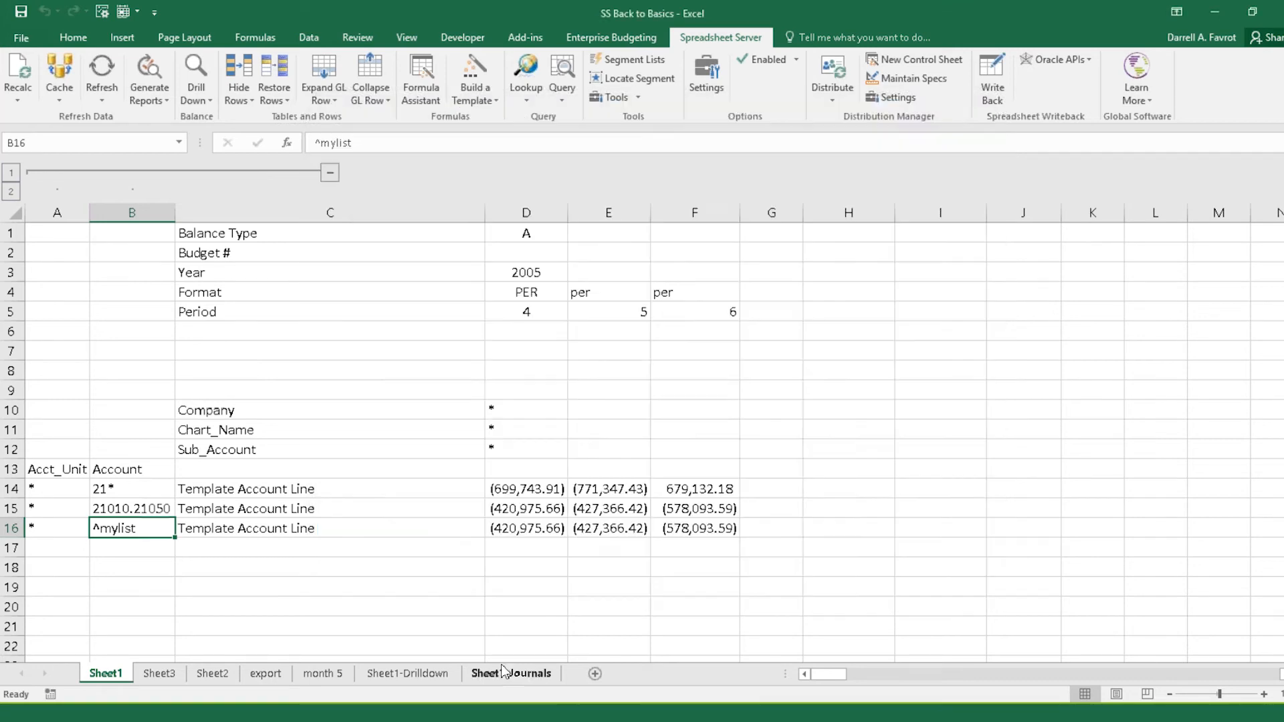
click(532, 534)
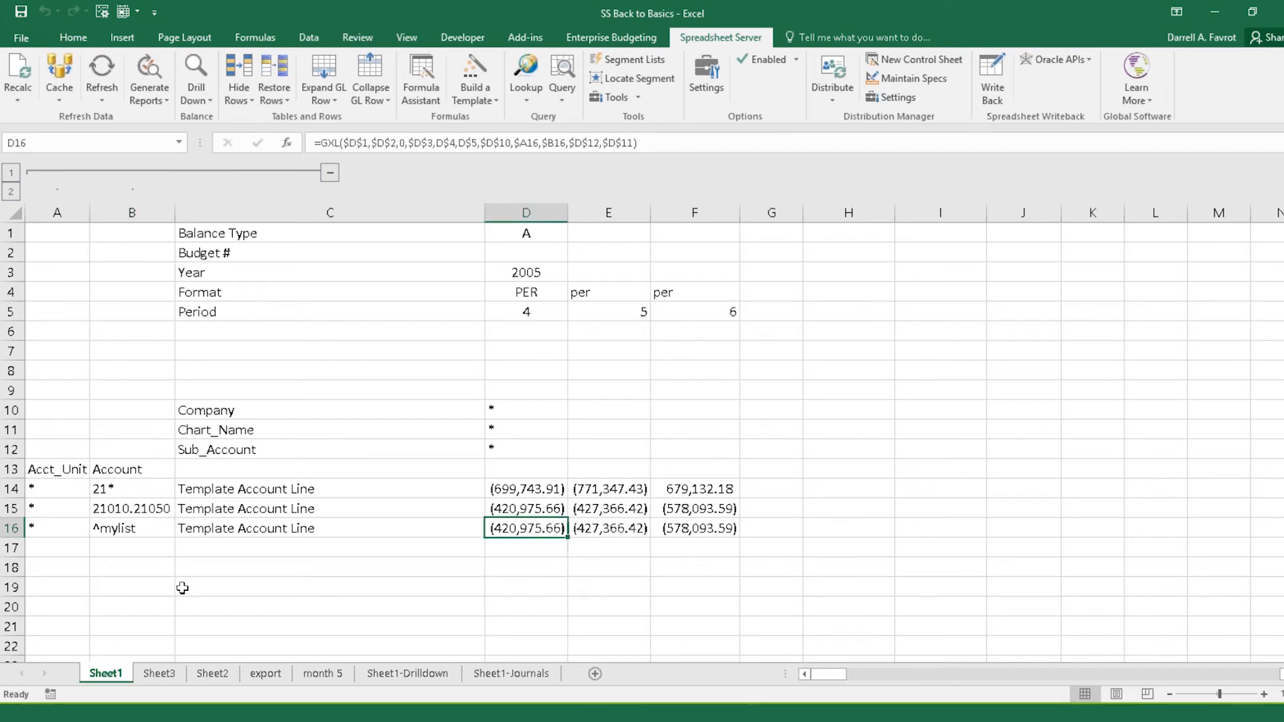
click(145, 534)
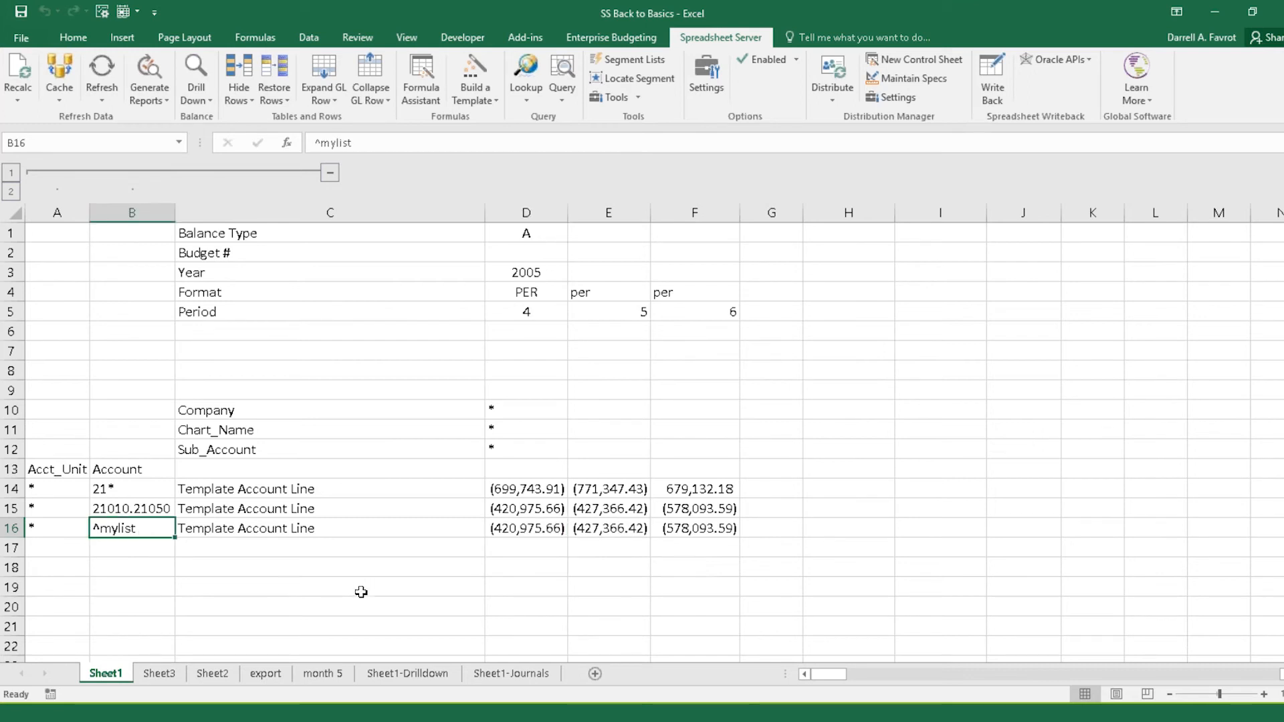
- Replace the description in C16 with the formula =SSLDESC(B16) to pull the segment list's description
click(366, 526)
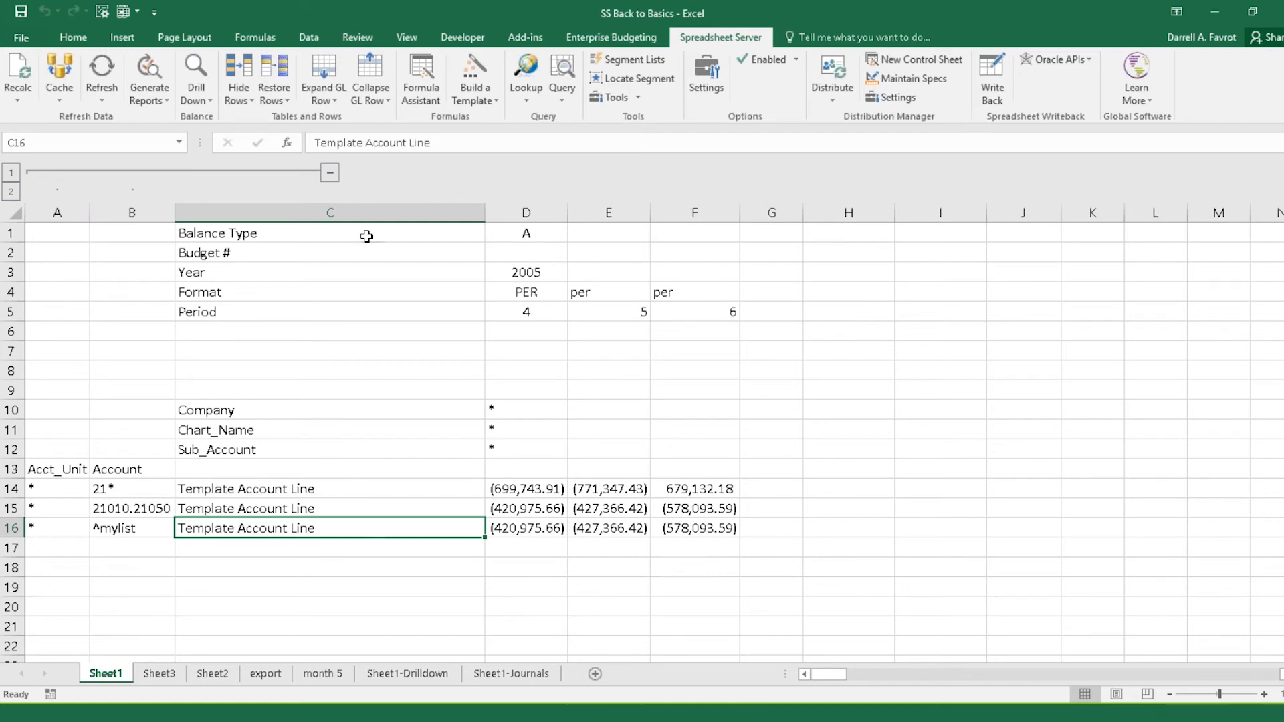
drag(435, 142, 298, 137)
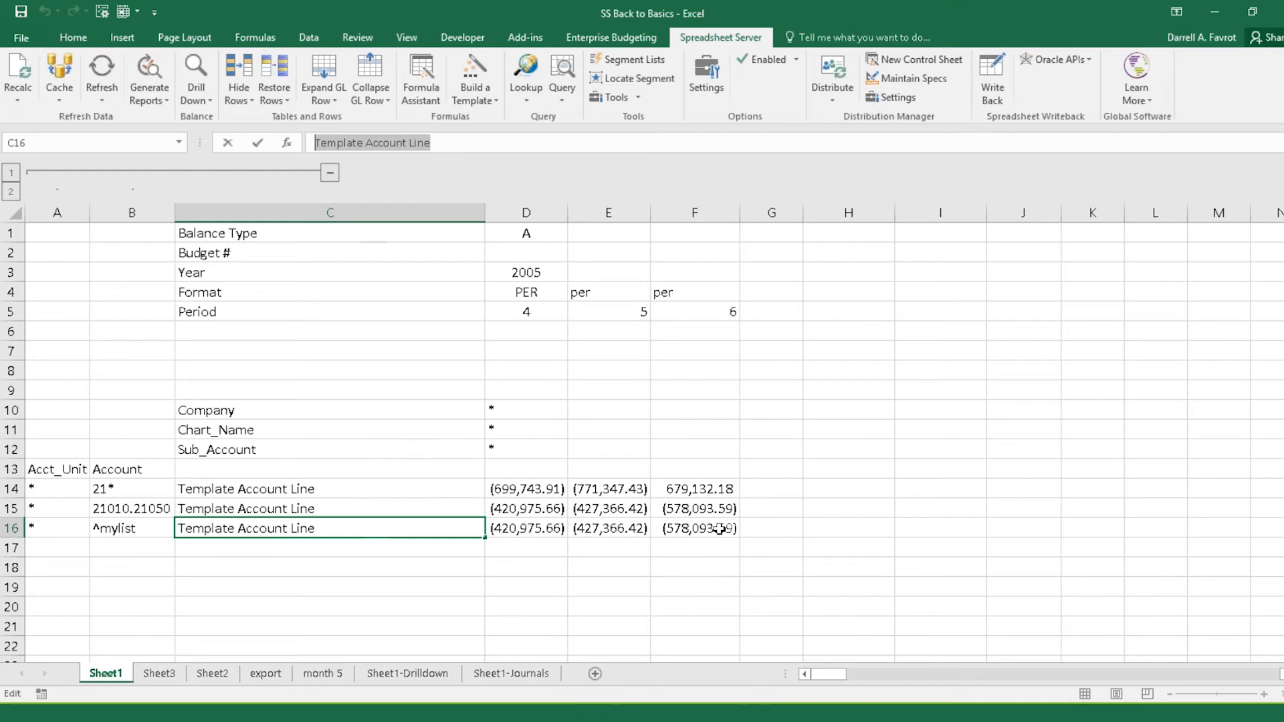
text(=)
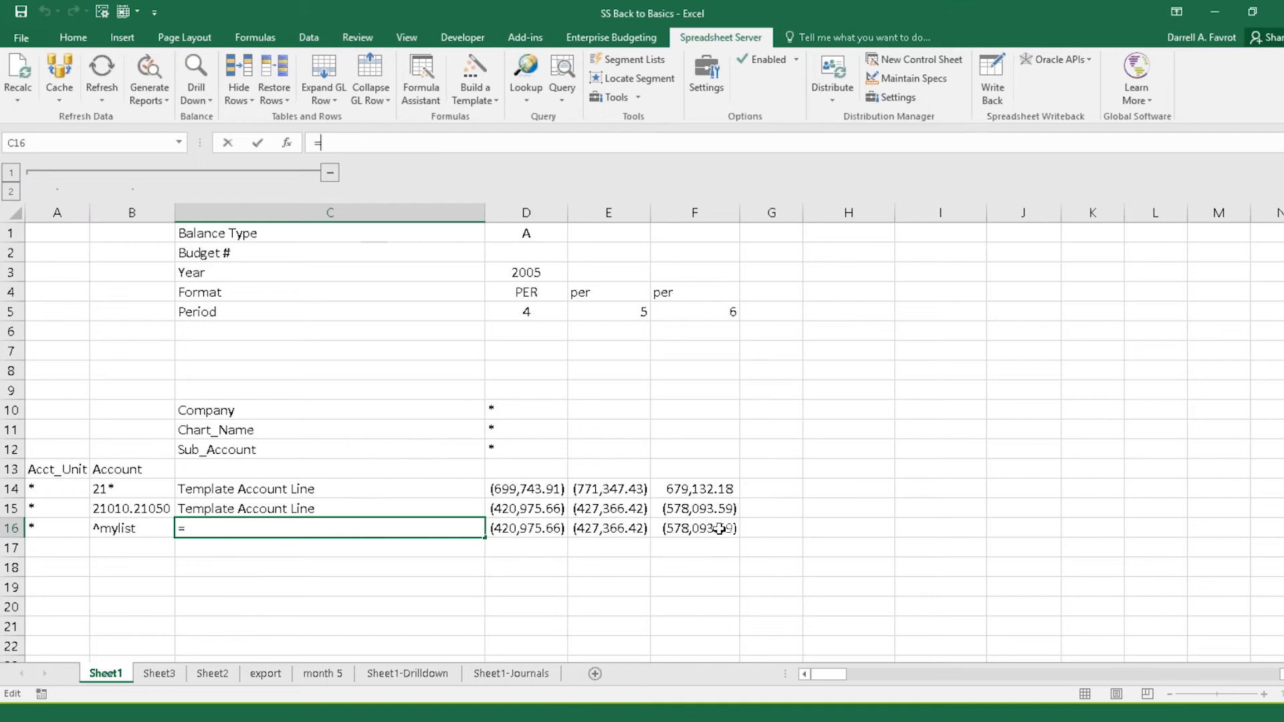
text(ssldesc()
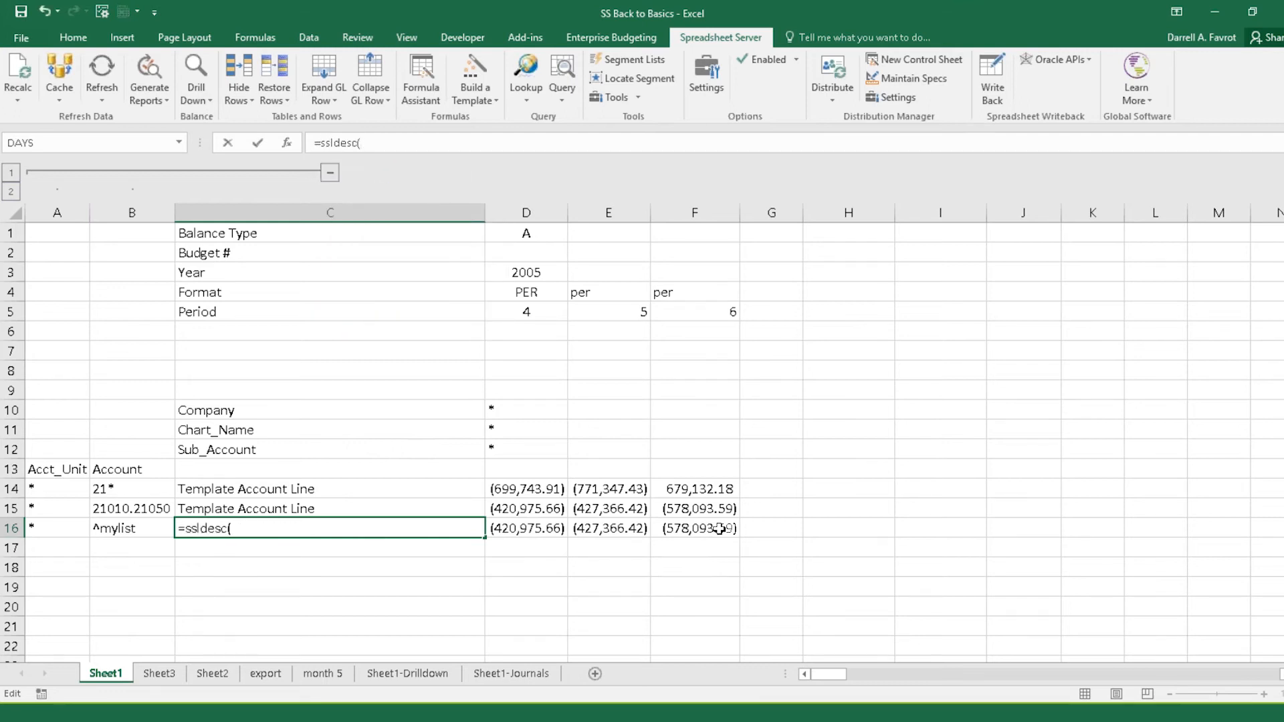
click(107, 529)
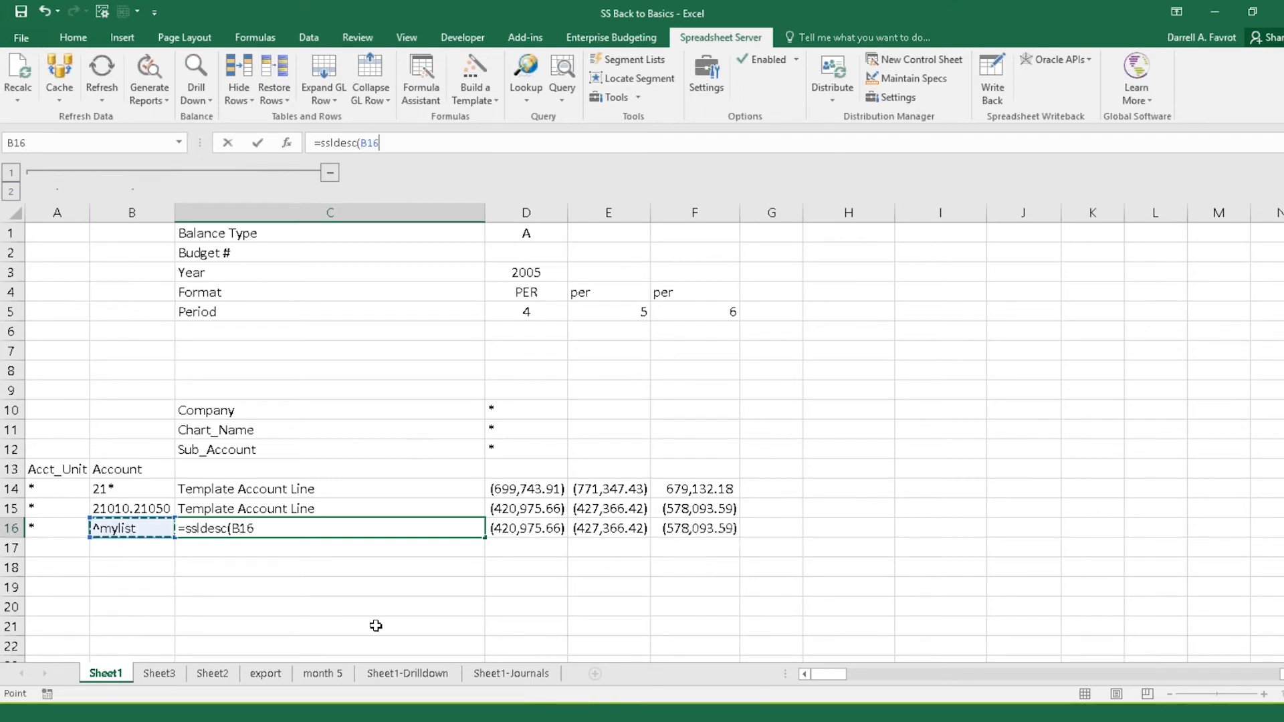
text())
key(Return)
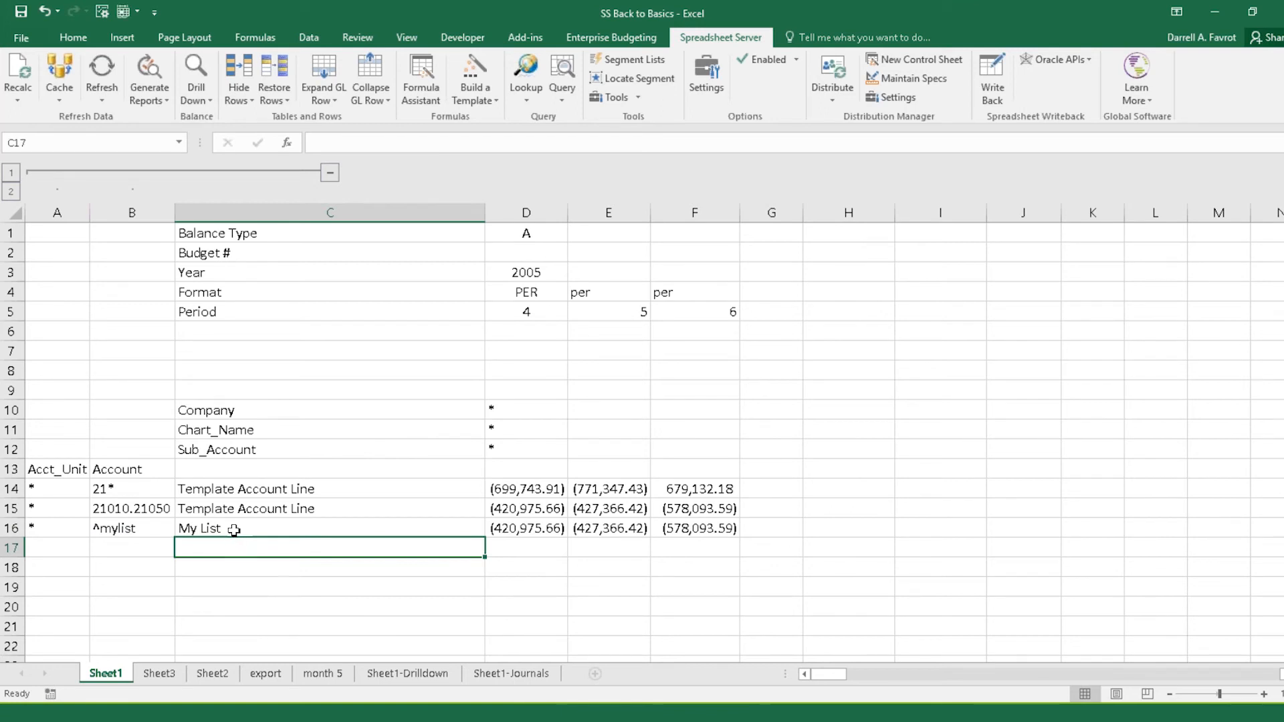
click(152, 532)
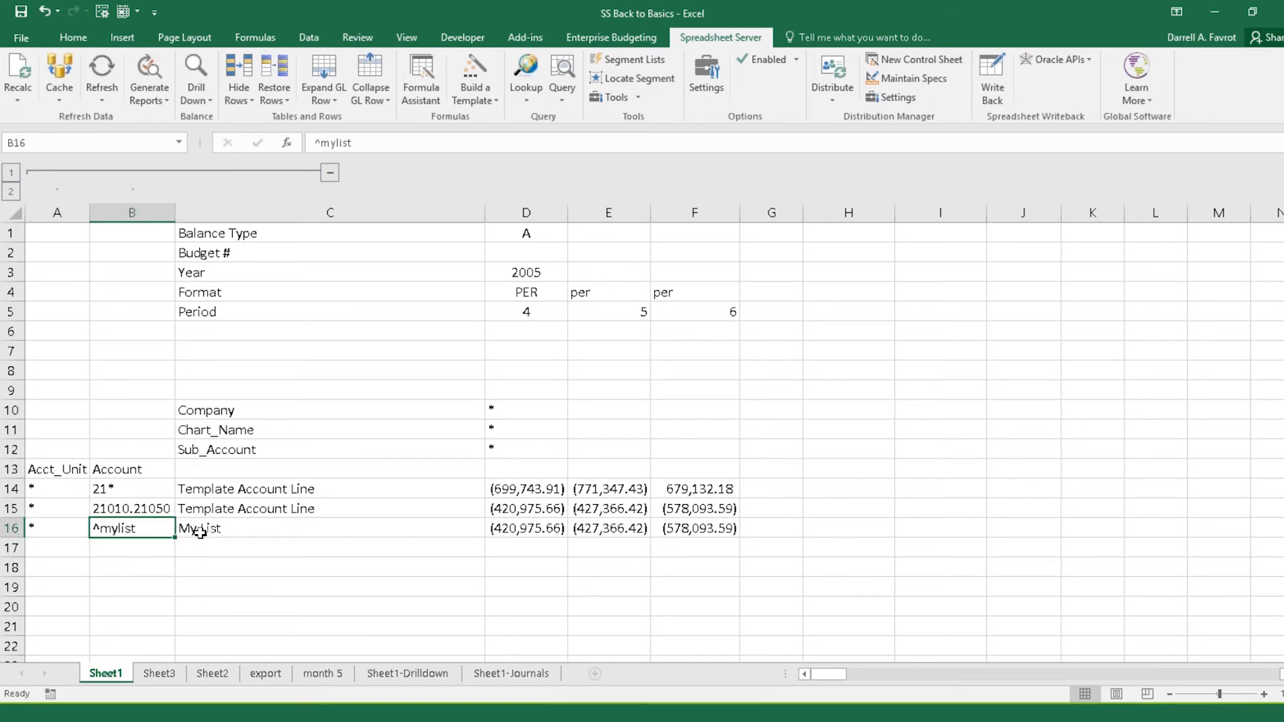
click(198, 532)
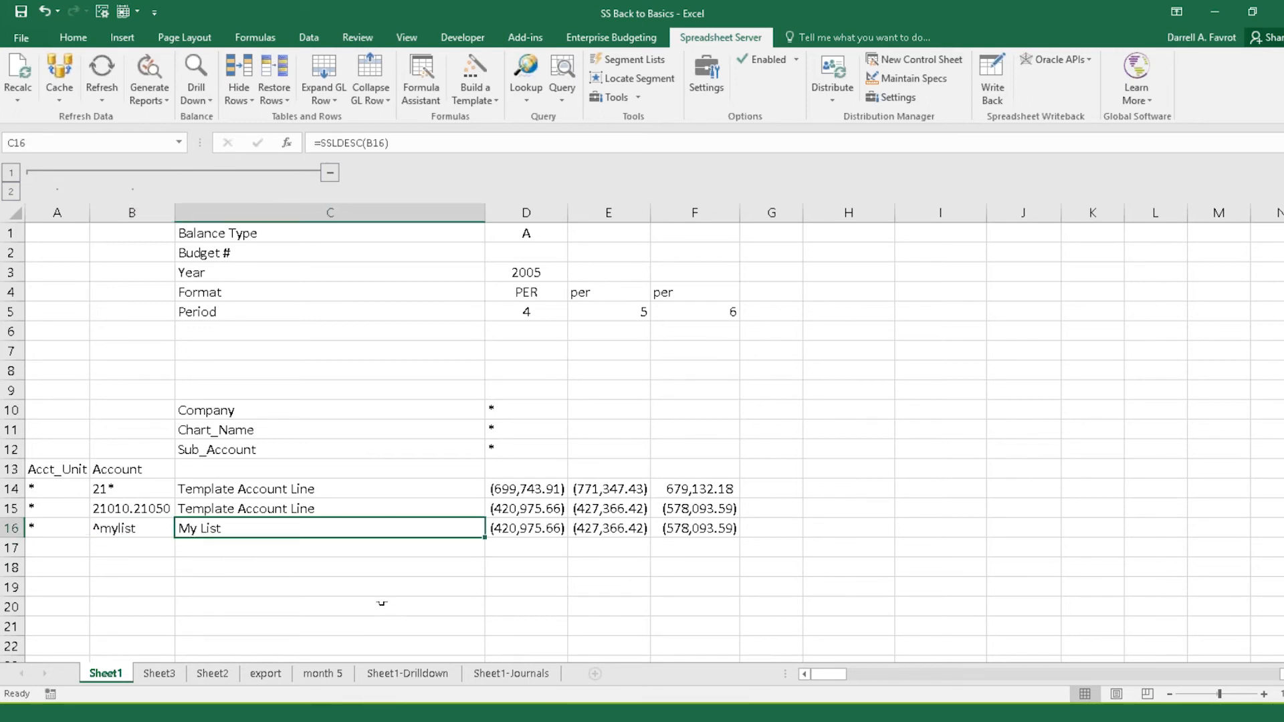
- Copy the ^mylist segment list row 16 into row 17 and select the account in B16
click(11, 528)
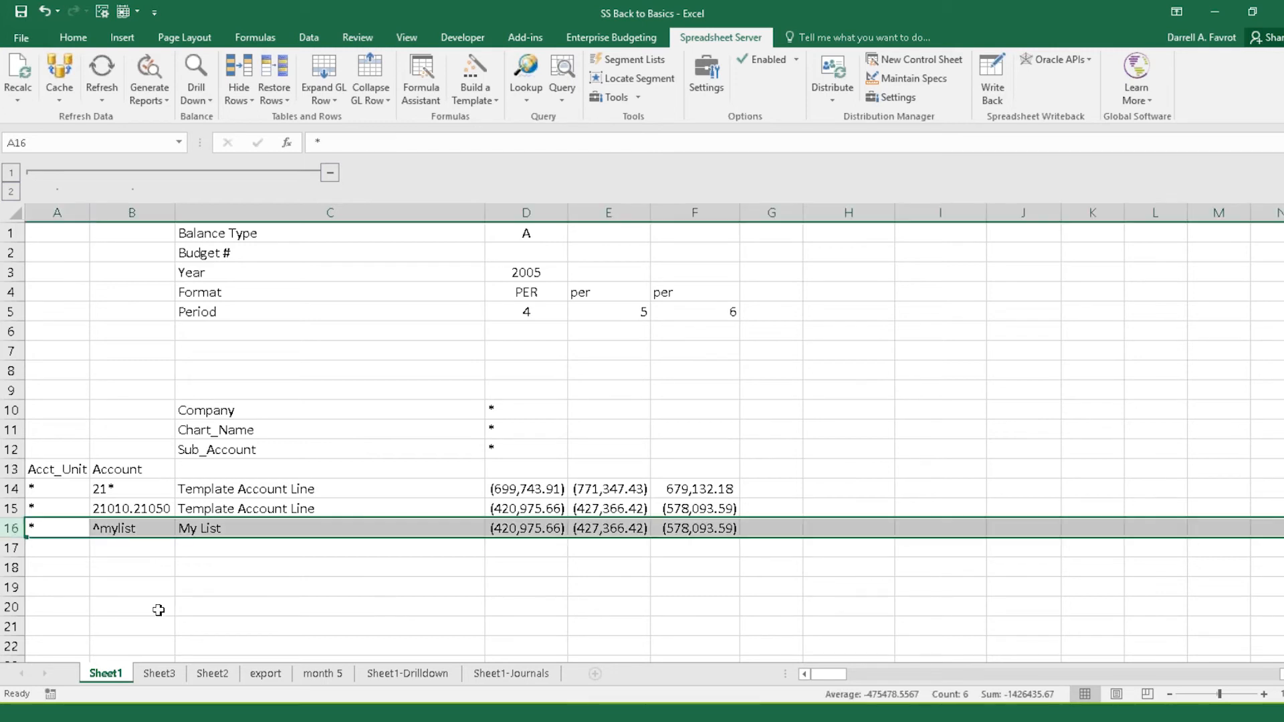
key(ctrl+c)
click(63, 547)
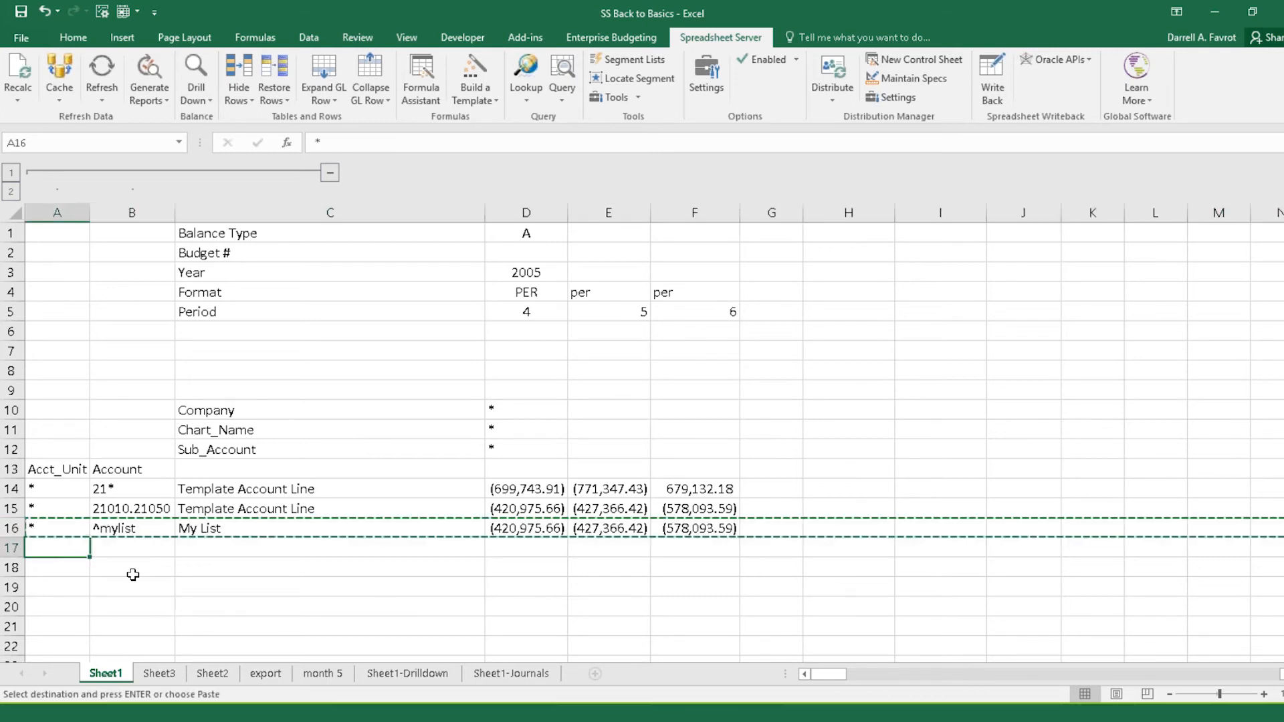
key(ctrl+v)
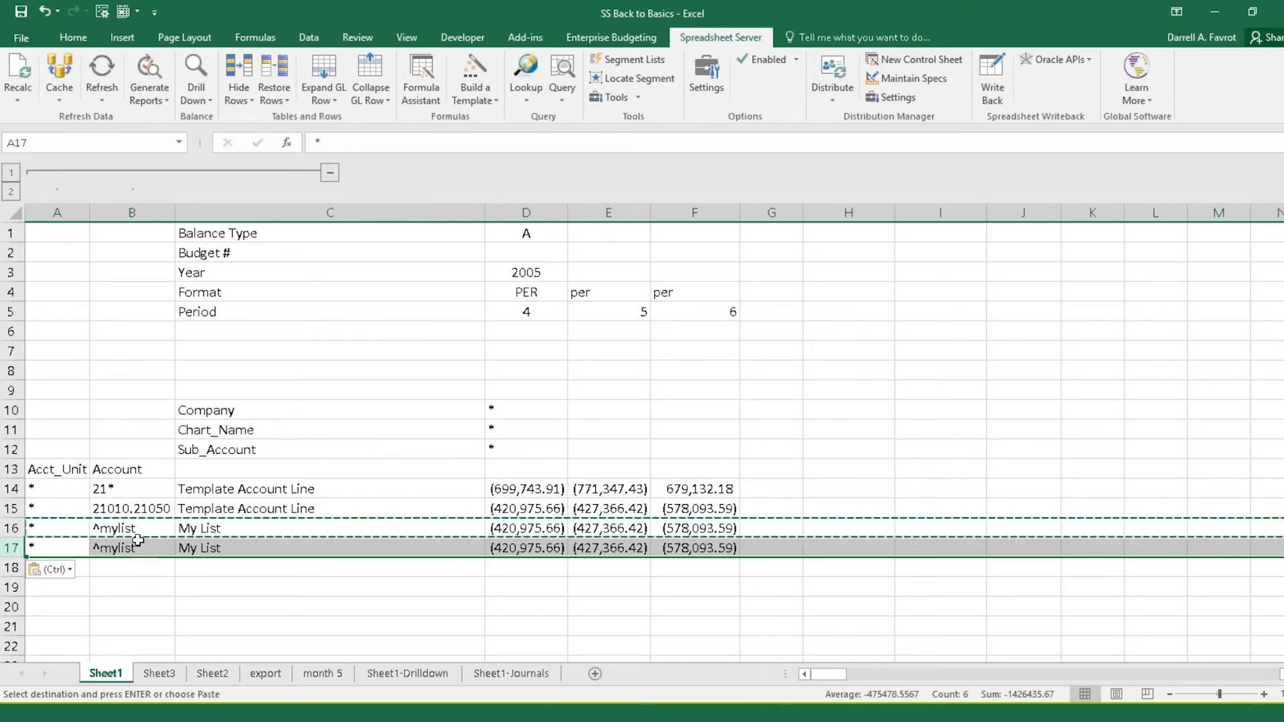
drag(134, 530, 221, 529)
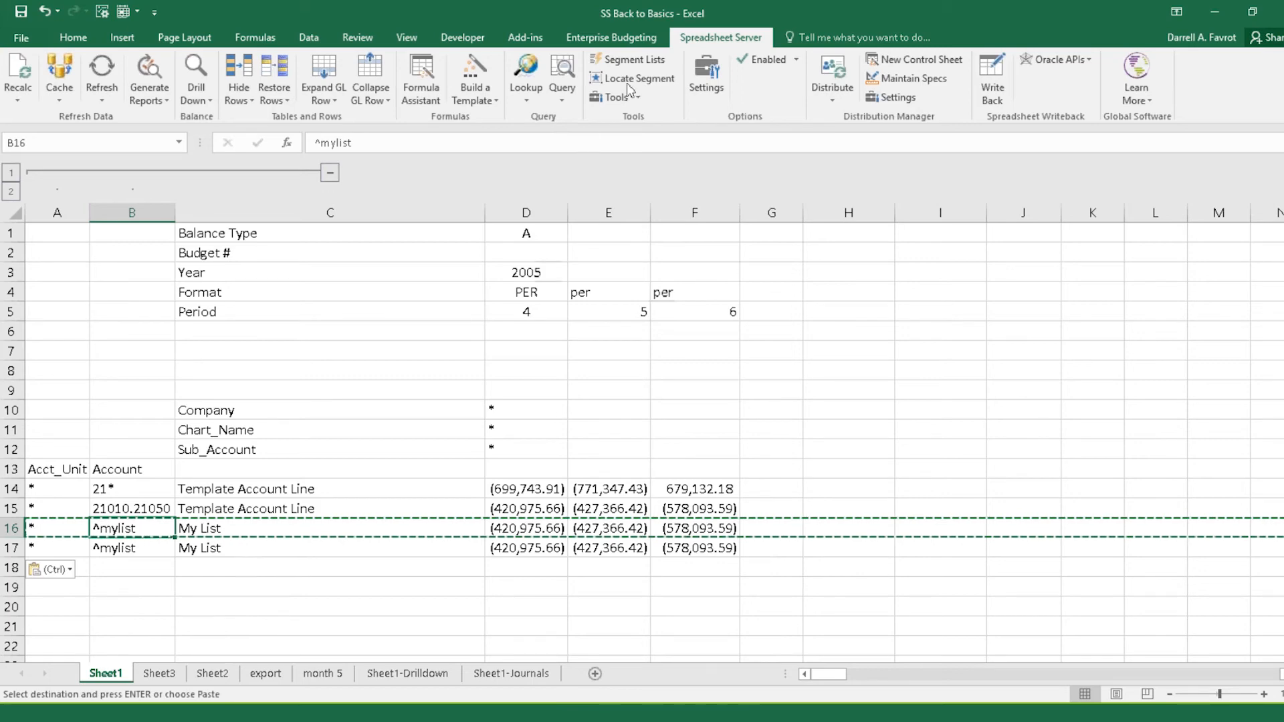
- Add the value 21070 with an Or Equal condition to the mylist segment list and close Segment List Maintenance
key(Escape)
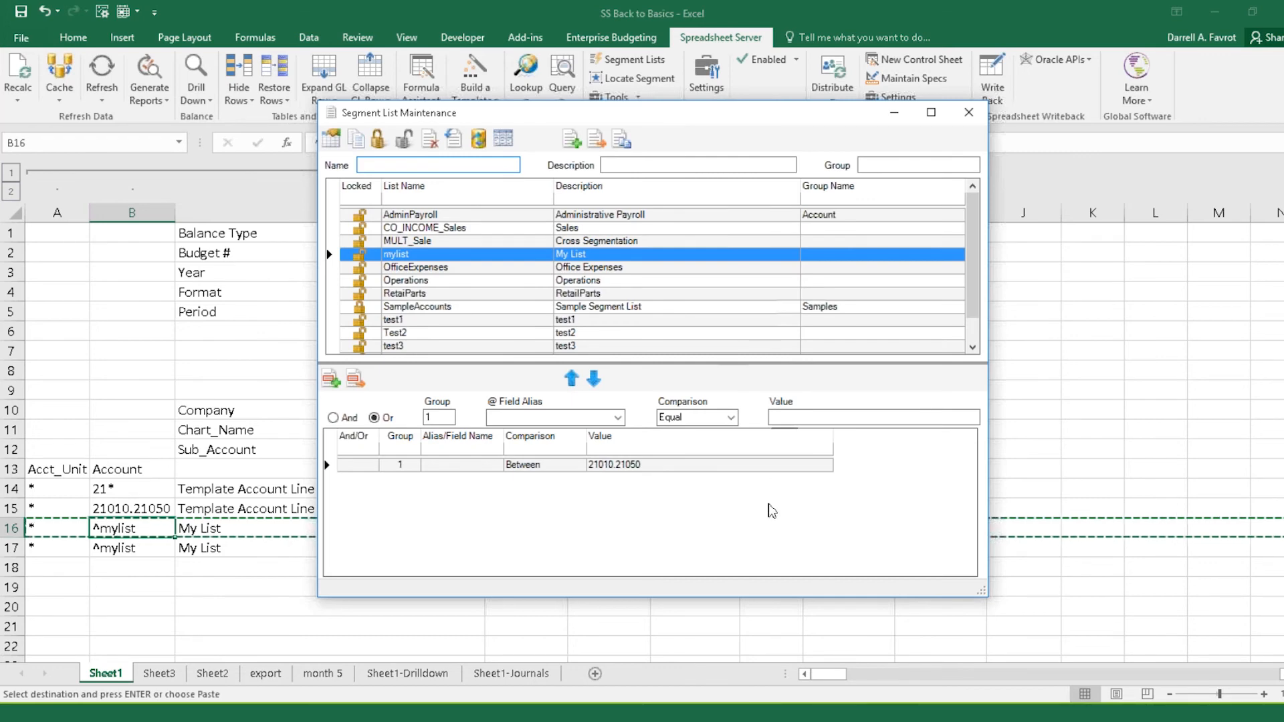
click(799, 413)
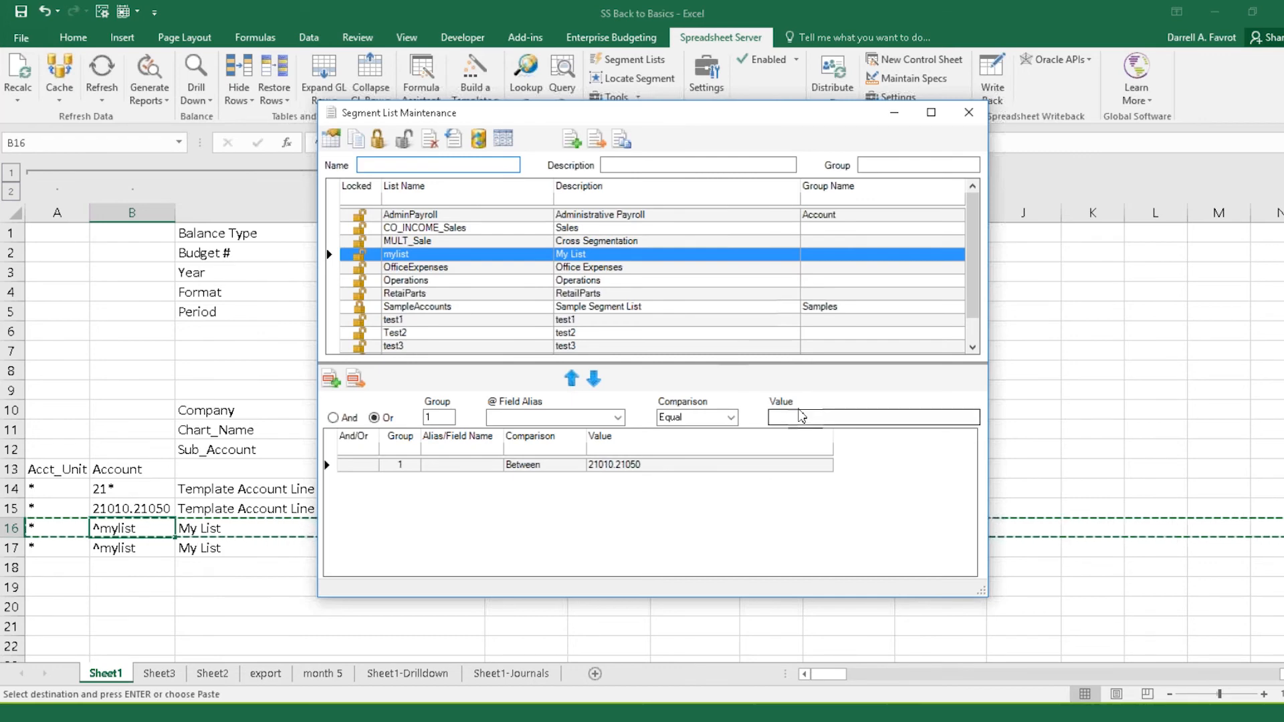
click(801, 416)
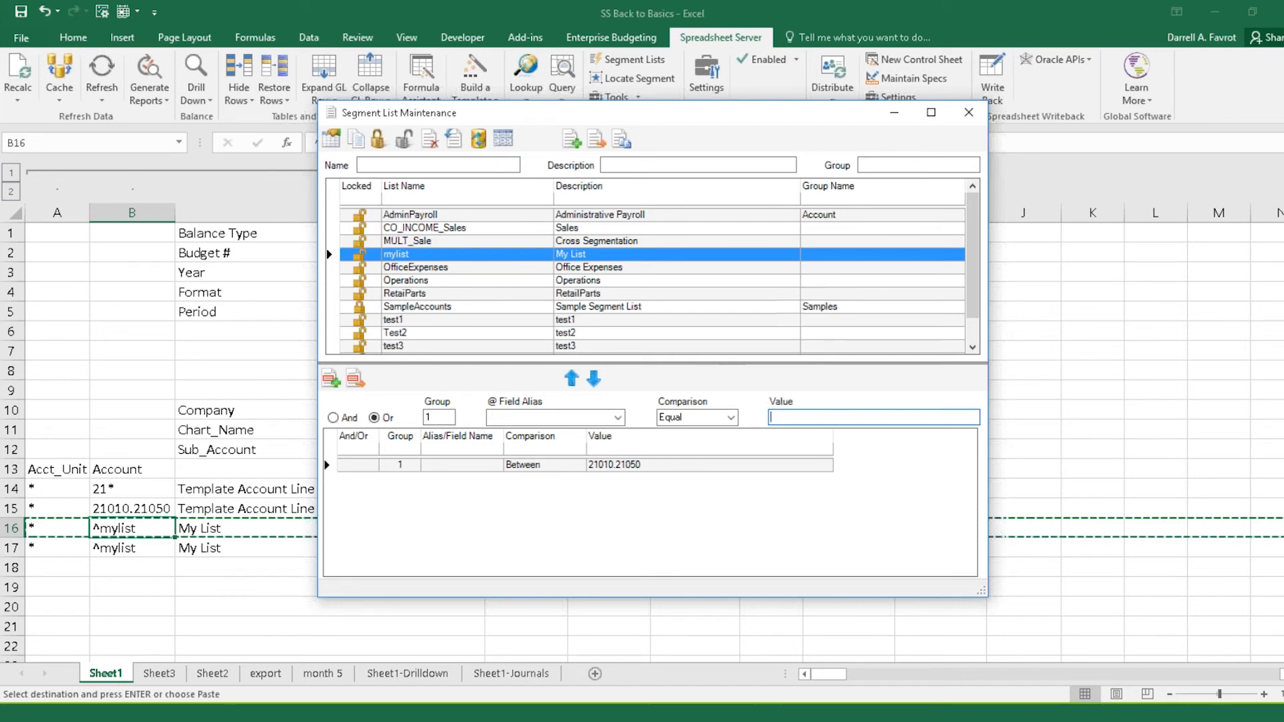
text(21070)
click(330, 379)
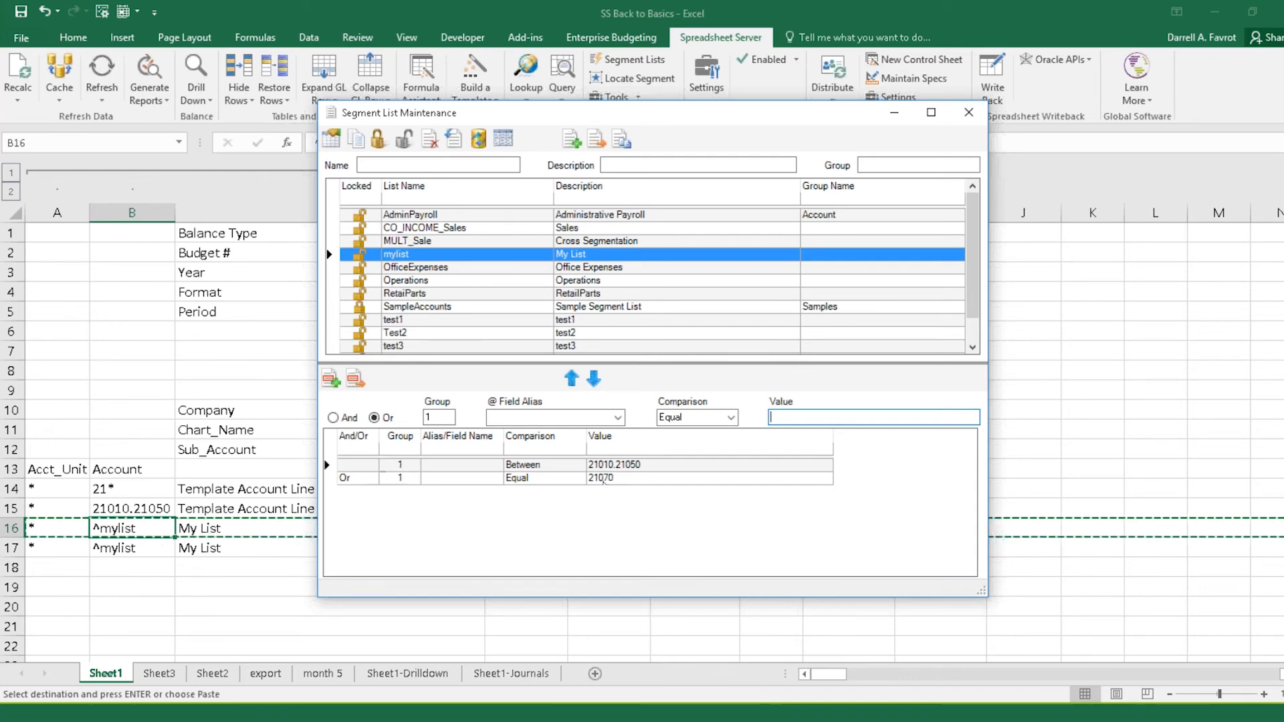
click(960, 115)
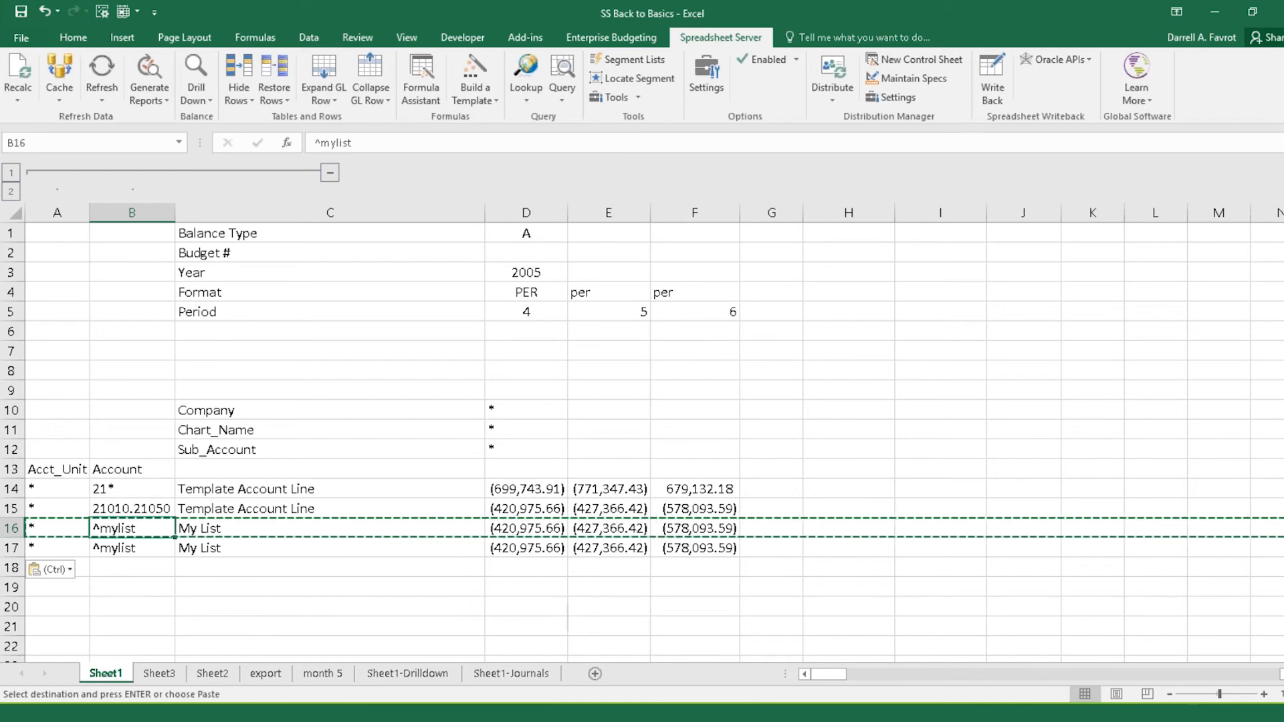
- Clear the cache and recalculate only the ^mylist balances in D16:F16
drag(515, 528, 702, 528)
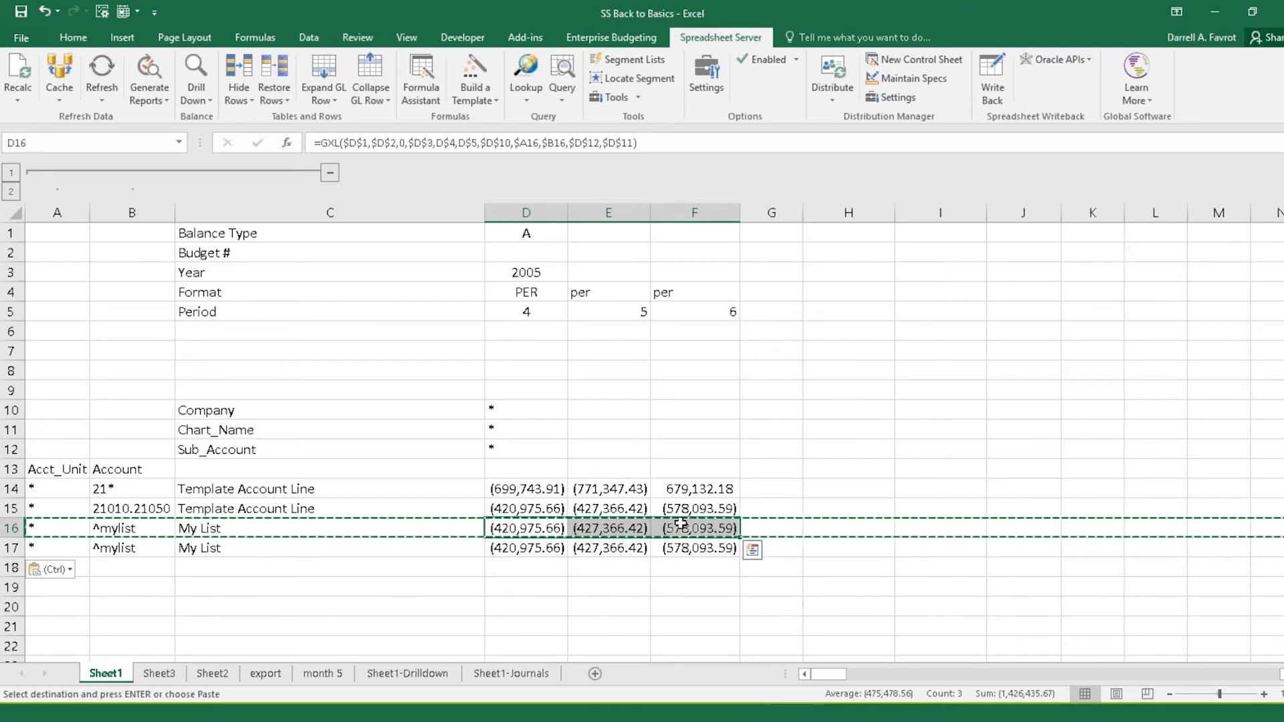
right_click(682, 528)
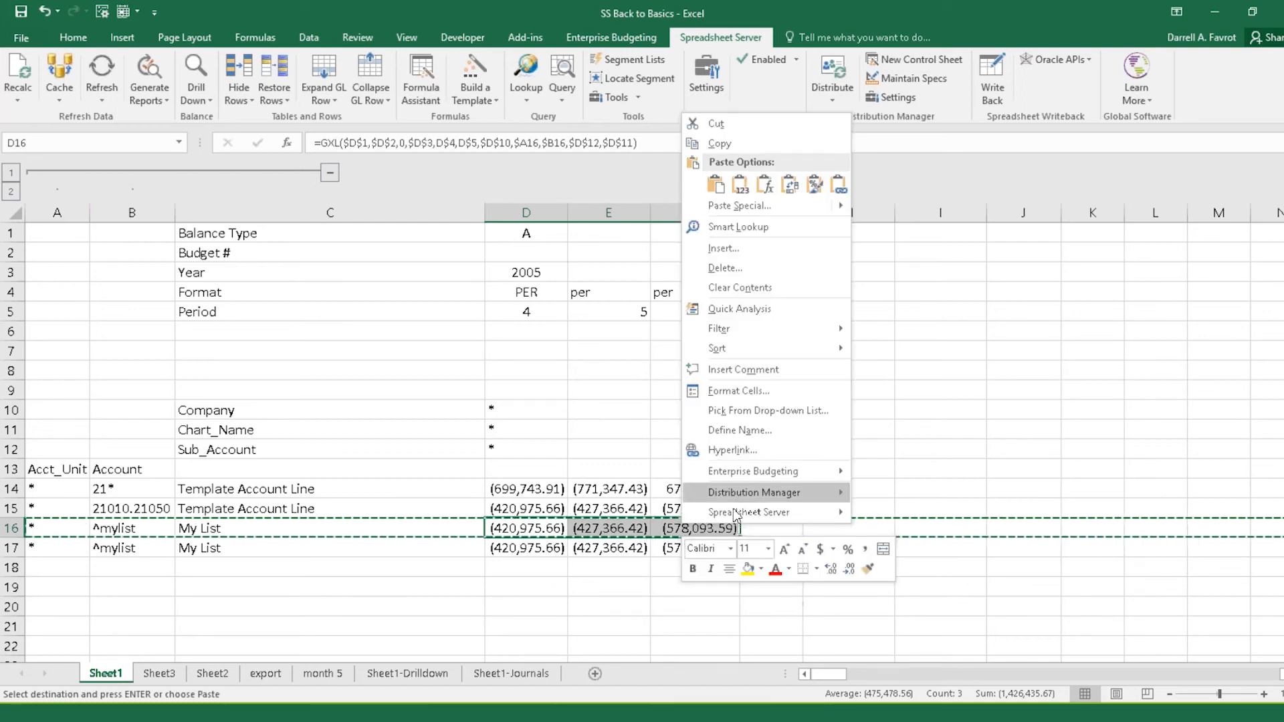
mouse_move(735, 513)
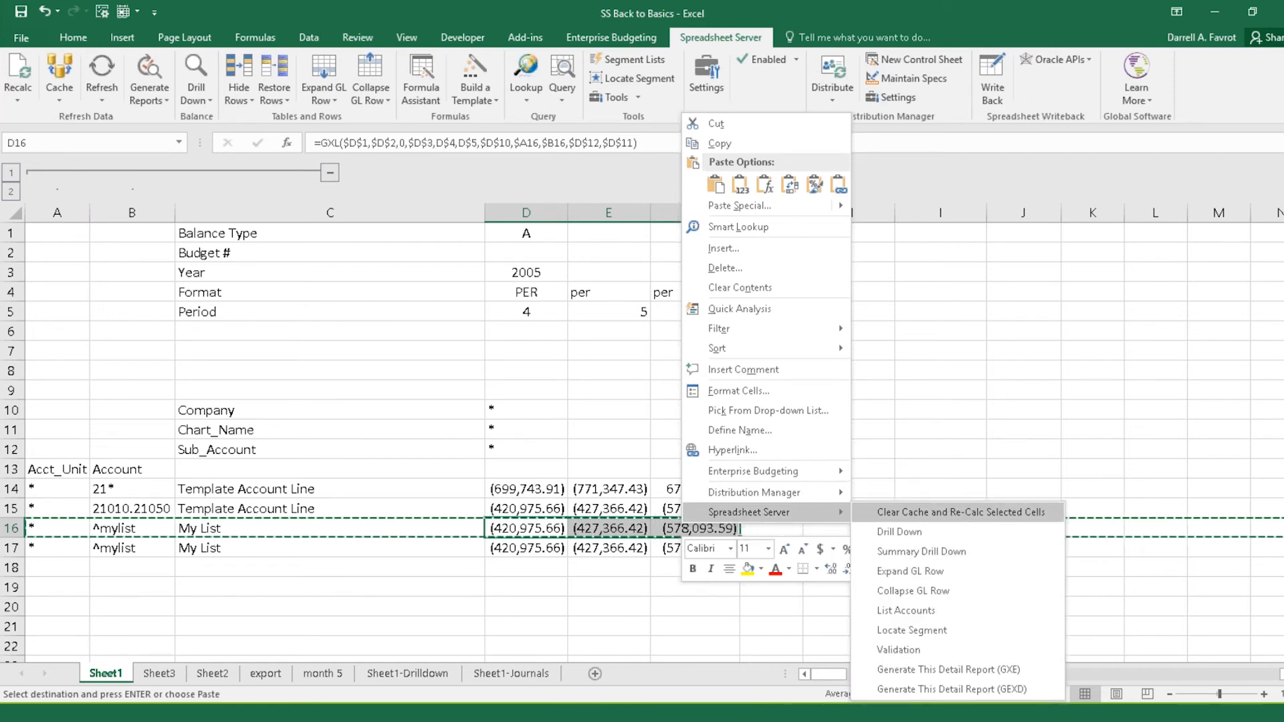
click(960, 512)
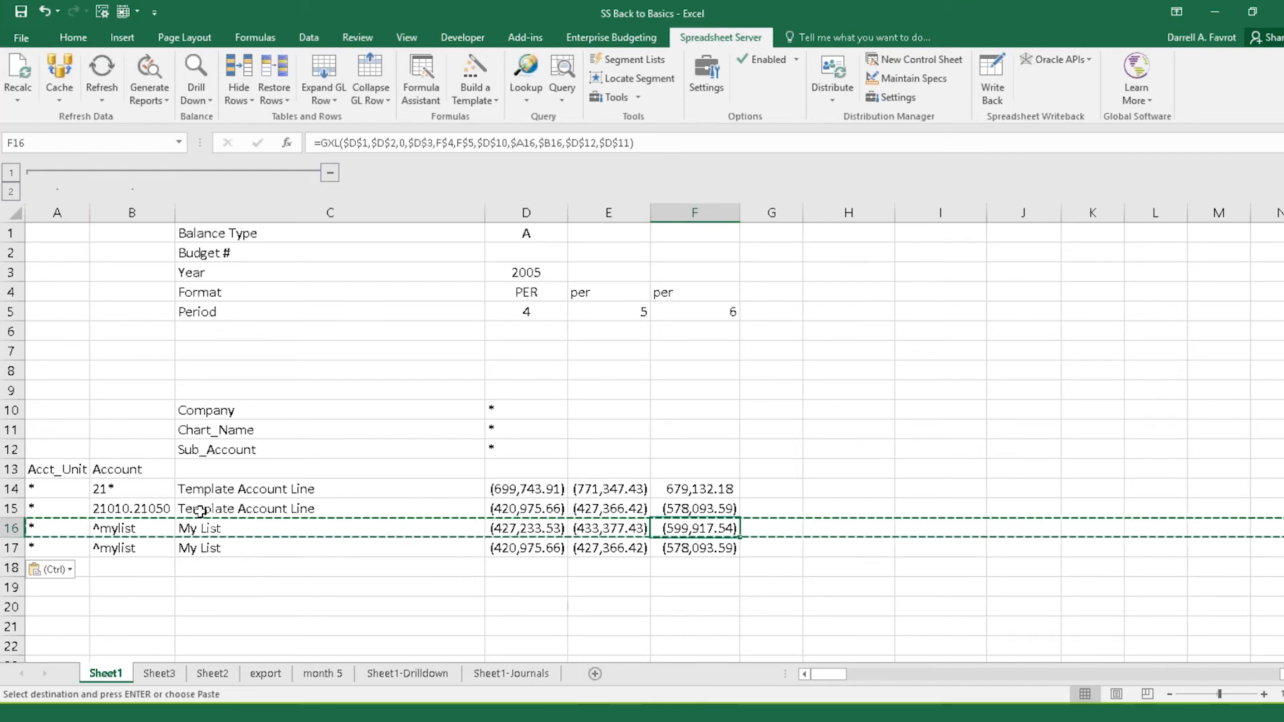
- Clear the account in B17 and add a segment list named mysecondlist with the description My Second List
click(151, 548)
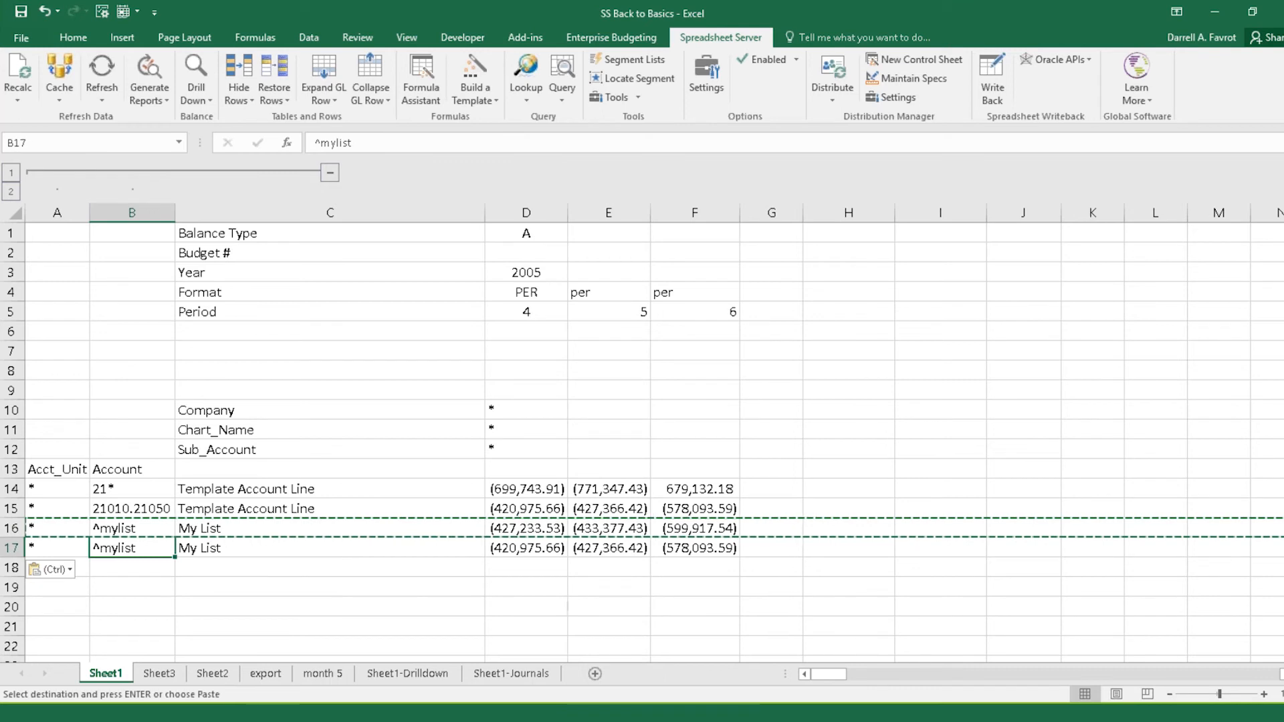
key(Delete)
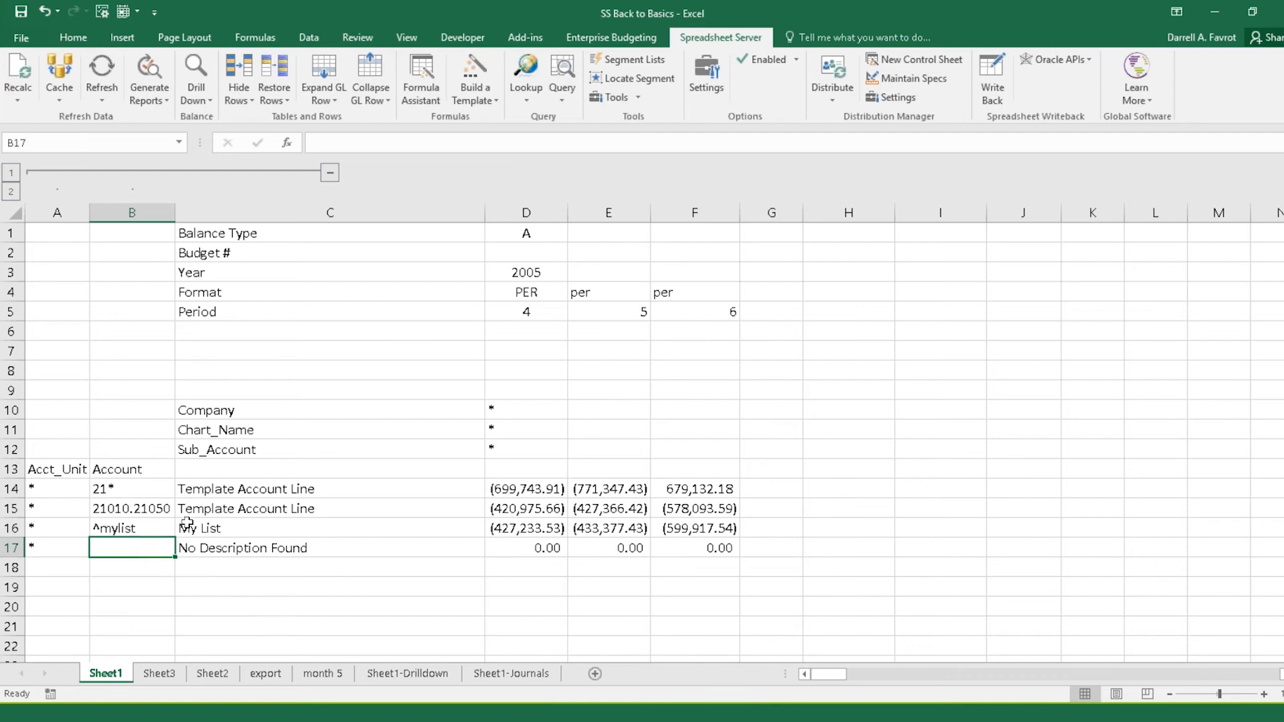
click(628, 60)
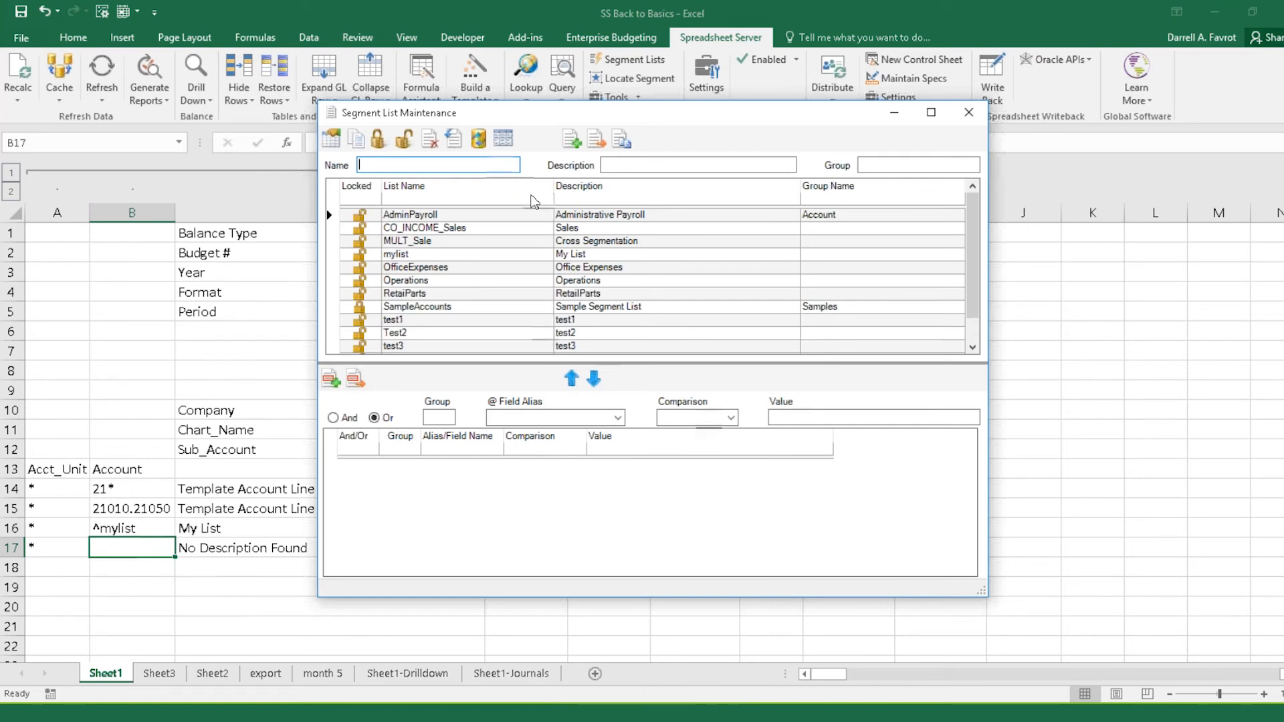
text(mysecondlist)
key(Tab)
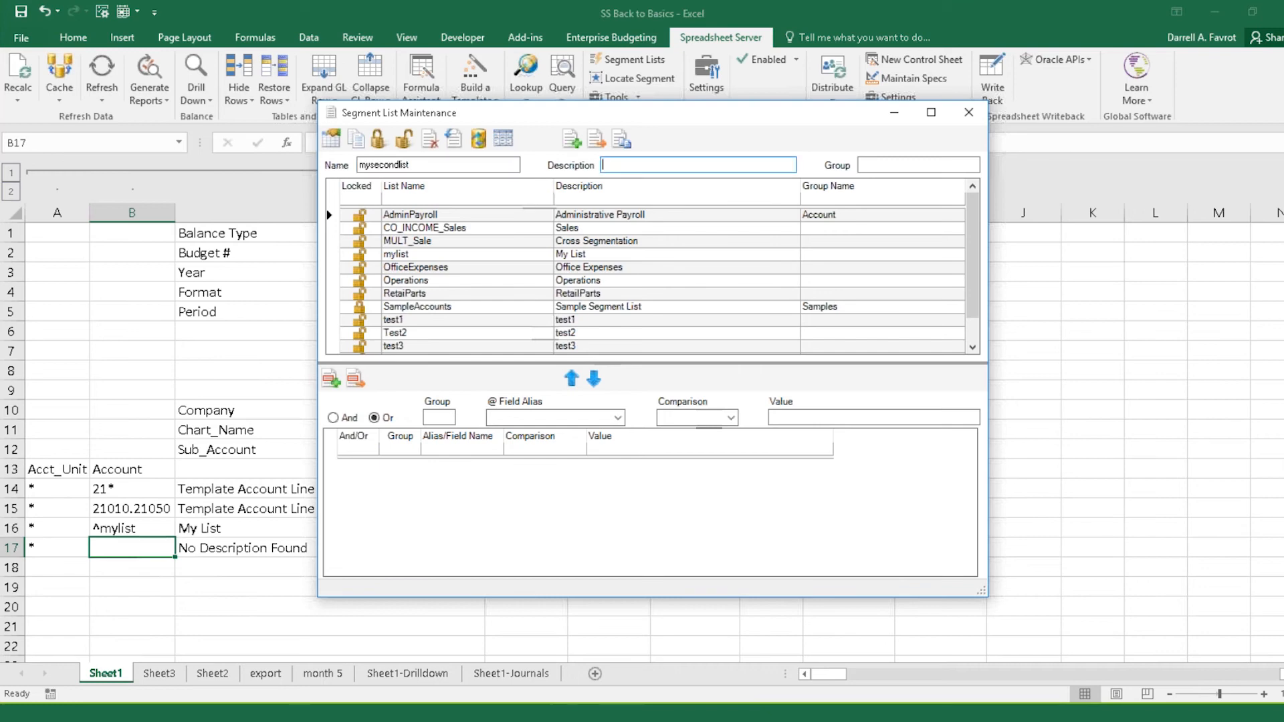
text(My Second LIs)
key(BackSpace)
key(BackSpace)
text(st)
key(BackSpace)
key(BackSpace)
text(st)
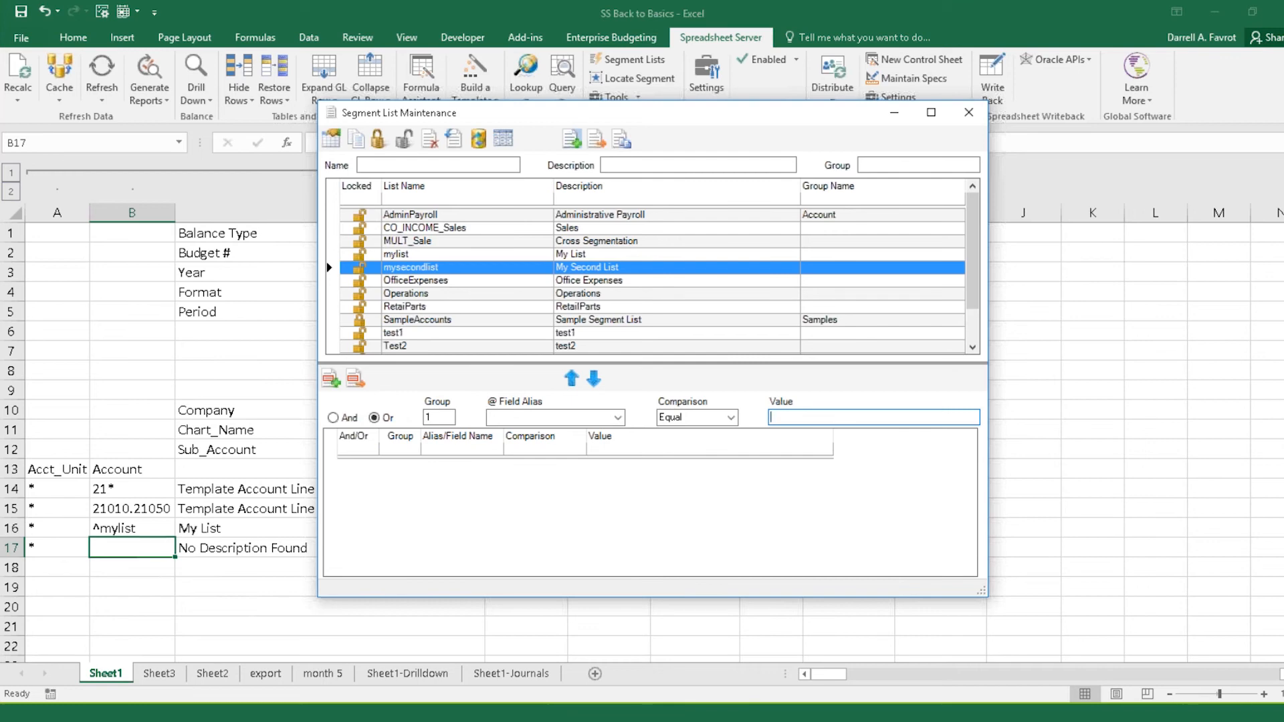
- Add the range 21200.21600 to mysecondlist and exclude 21505 with an And Not Equal condition
text(21200.21600)
click(330, 379)
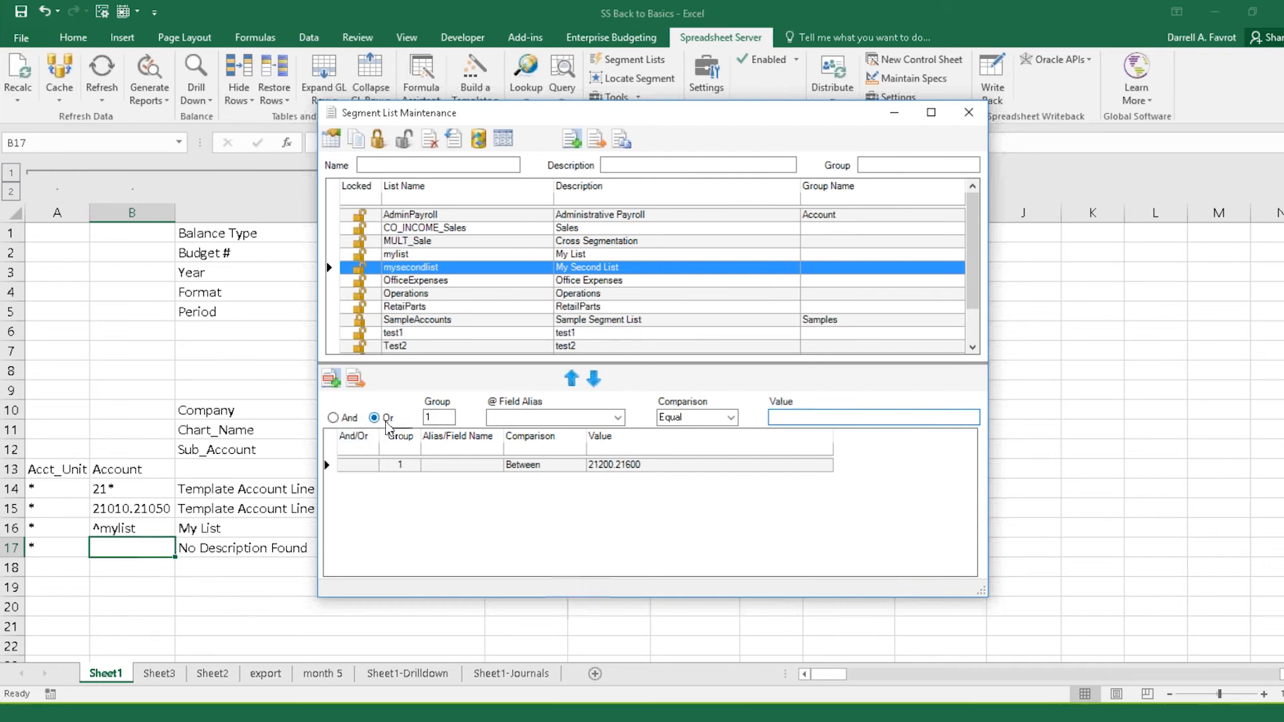
click(333, 419)
click(731, 417)
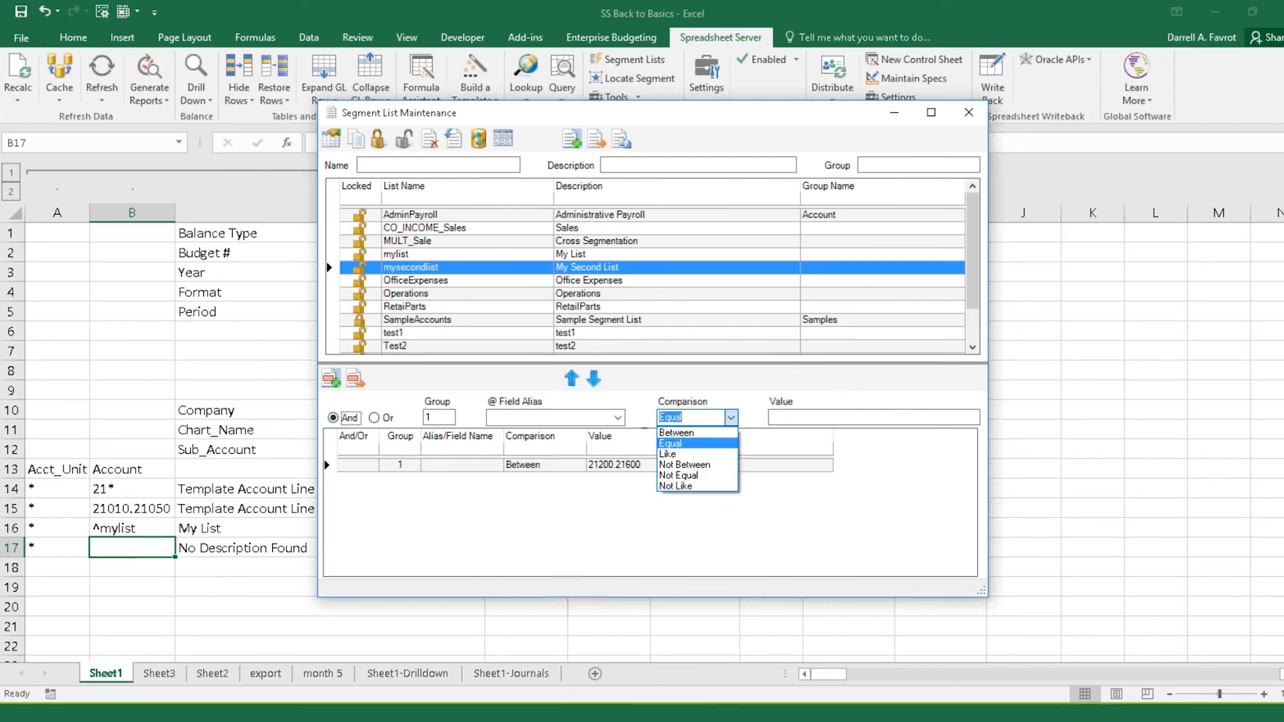
click(677, 475)
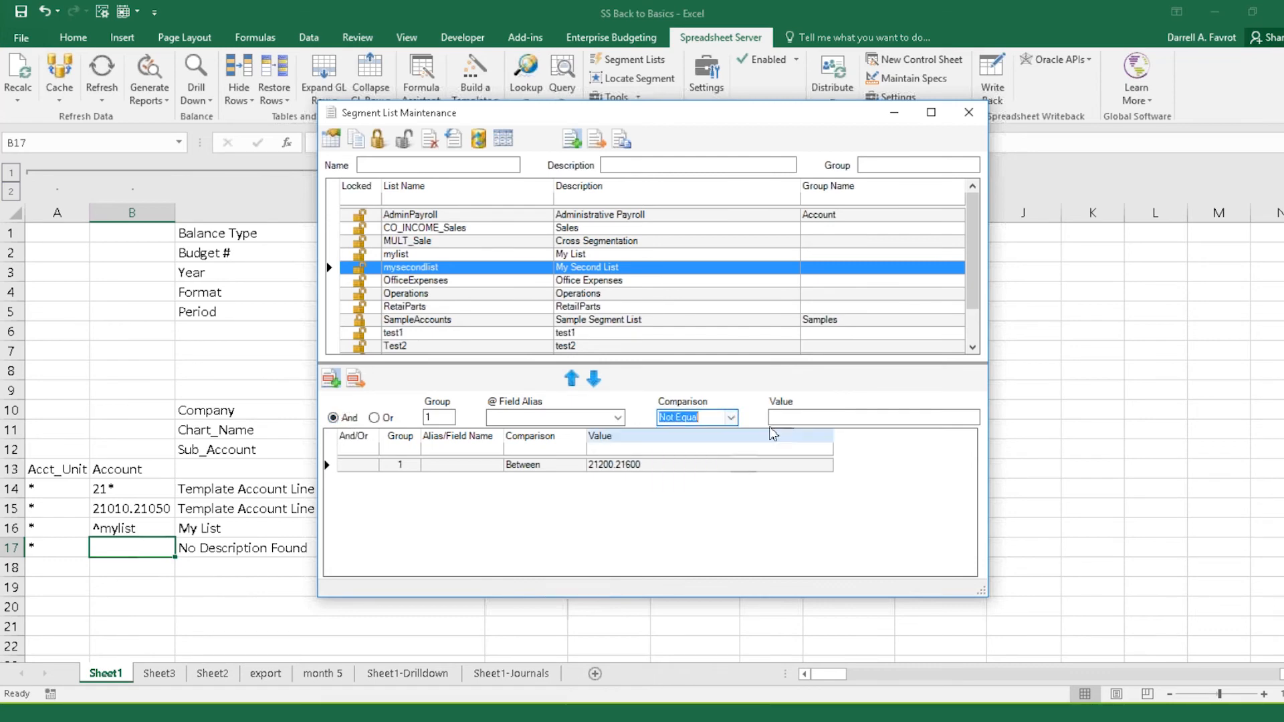
key(Tab)
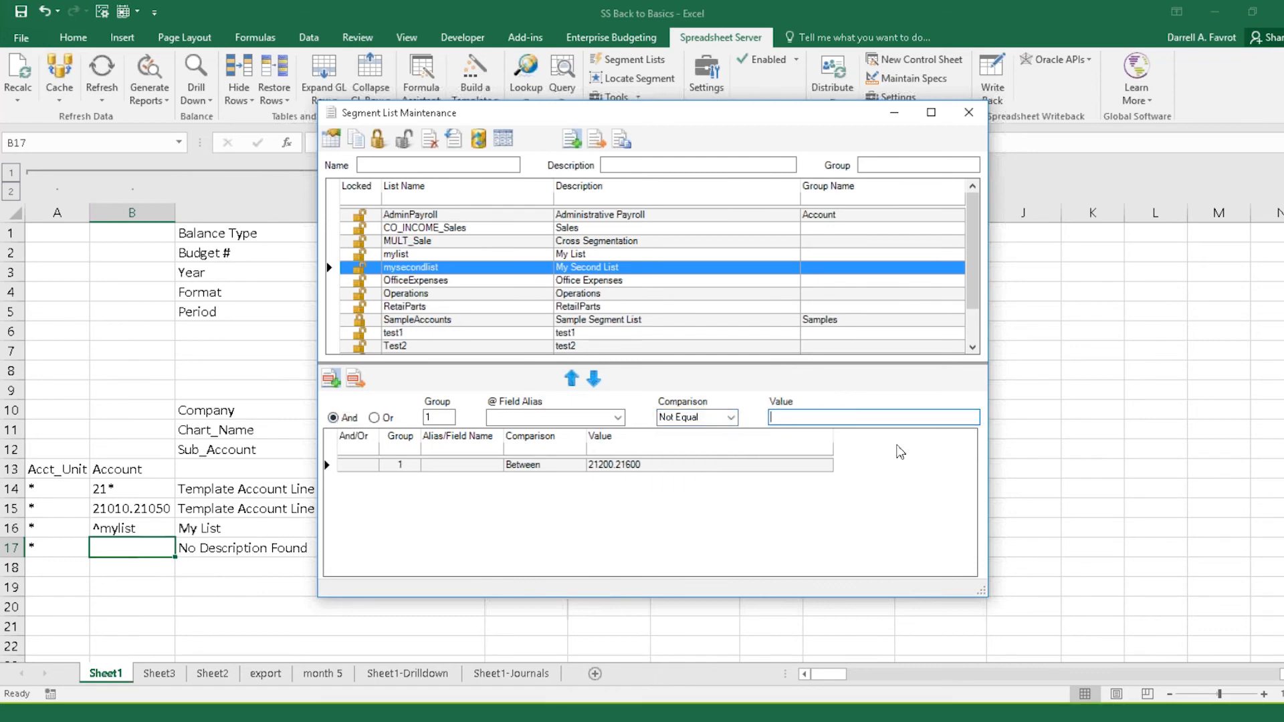
text(21505)
click(329, 380)
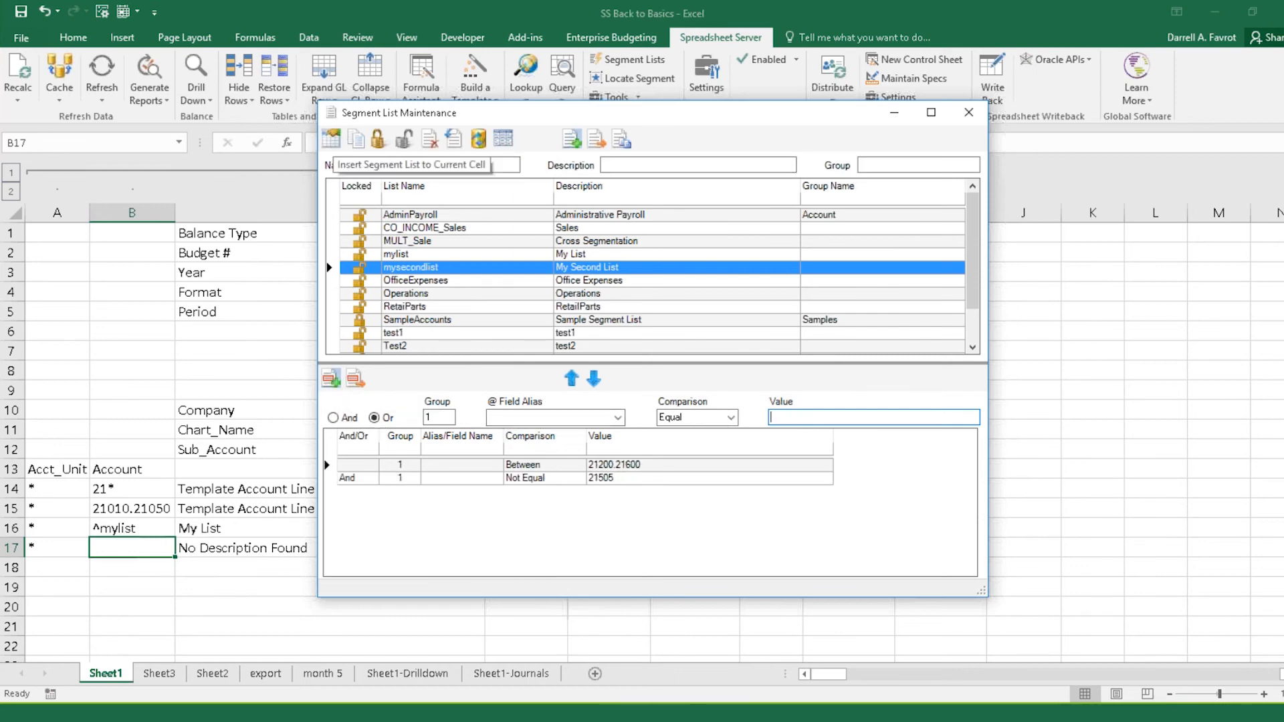
- Insert ^mysecondlist as the account in B17 and widen column B to fit its contents
click(331, 139)
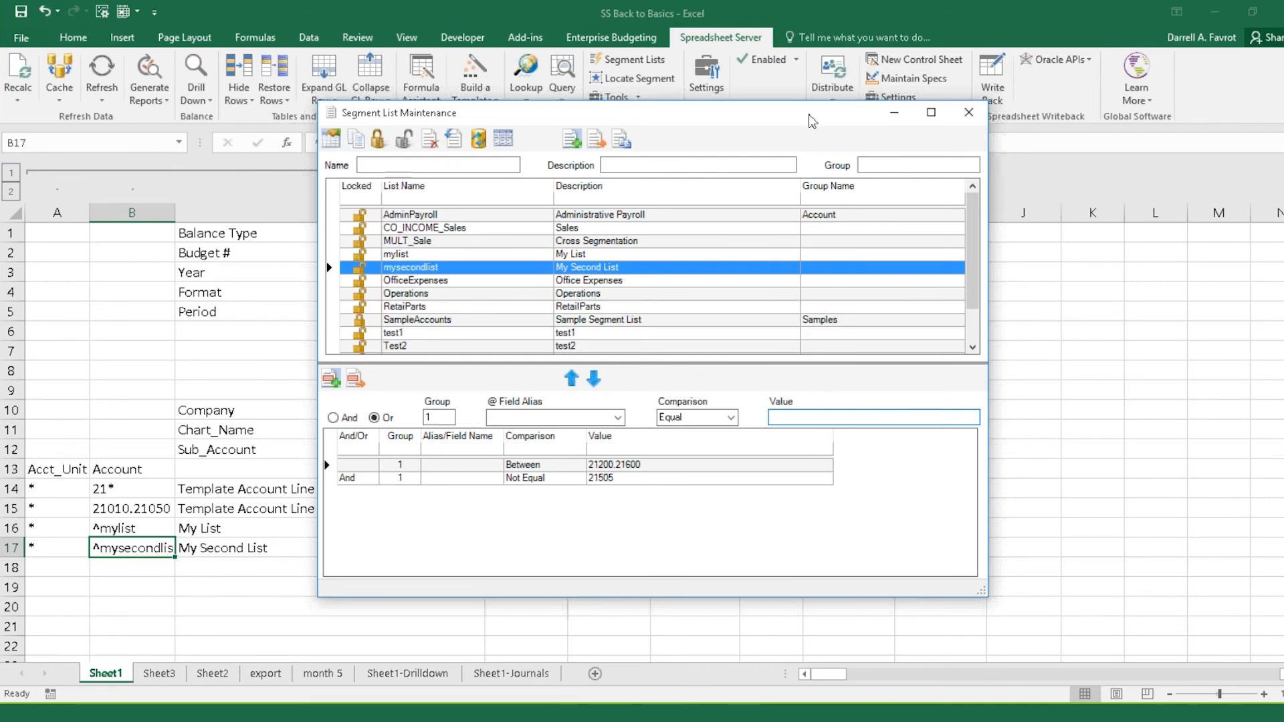
click(968, 115)
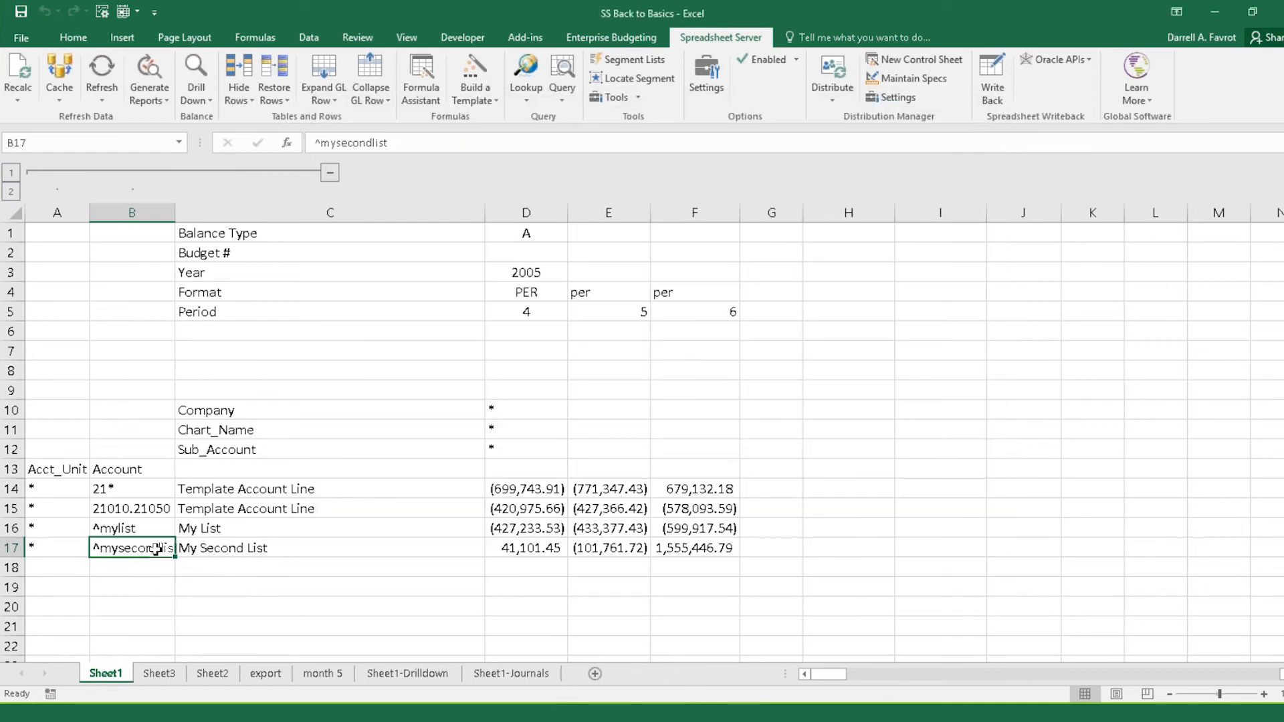
double_click(175, 213)
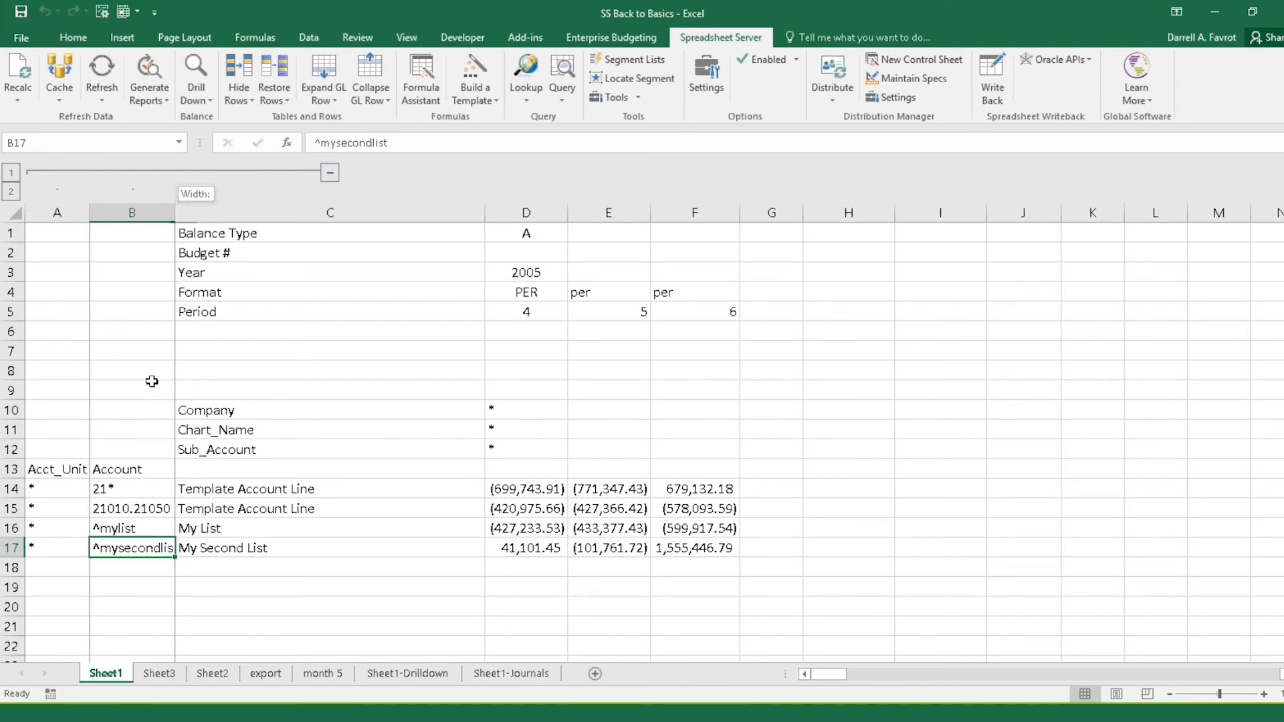
key(Right)
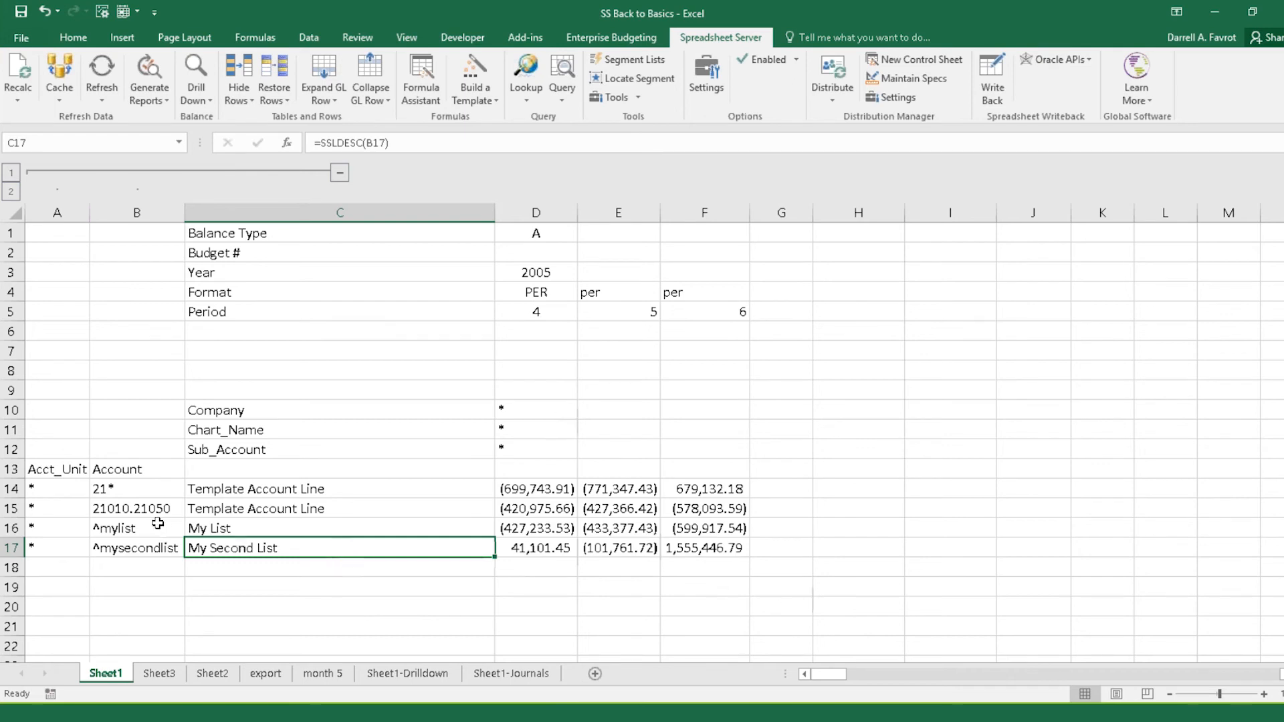
click(151, 547)
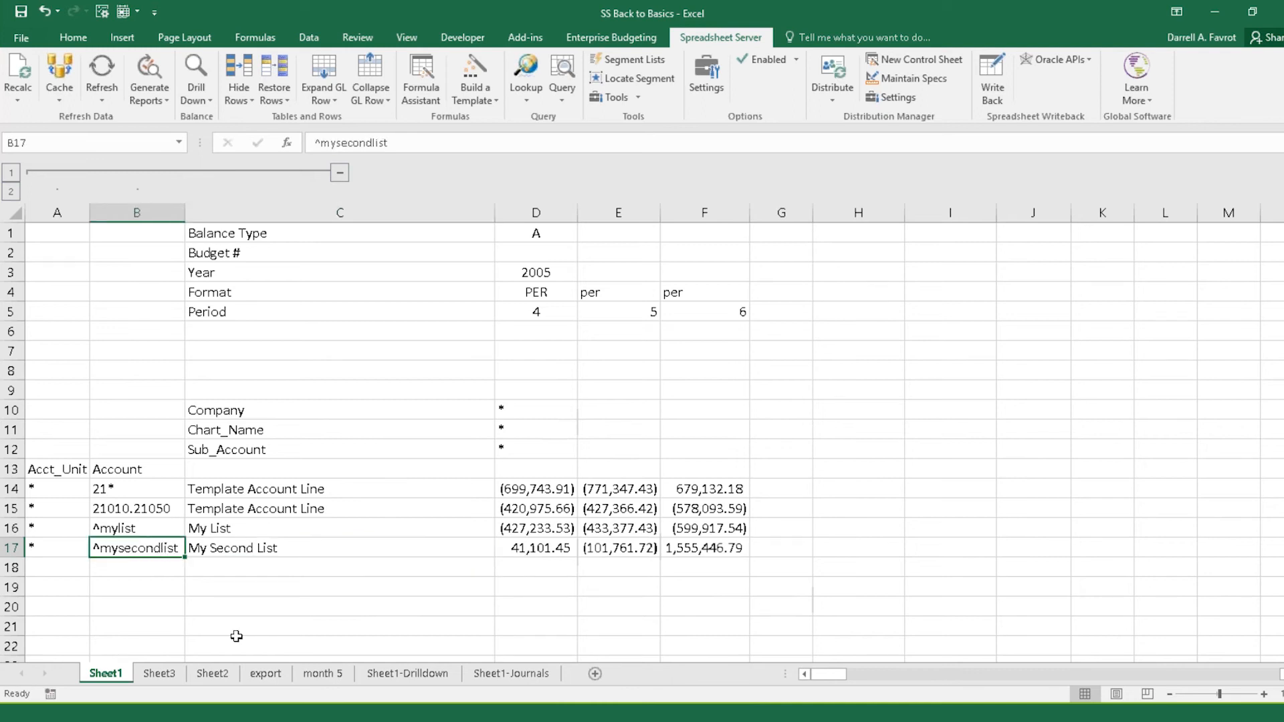
- Copy the 21* template account line from row 14 into row 18
click(10, 489)
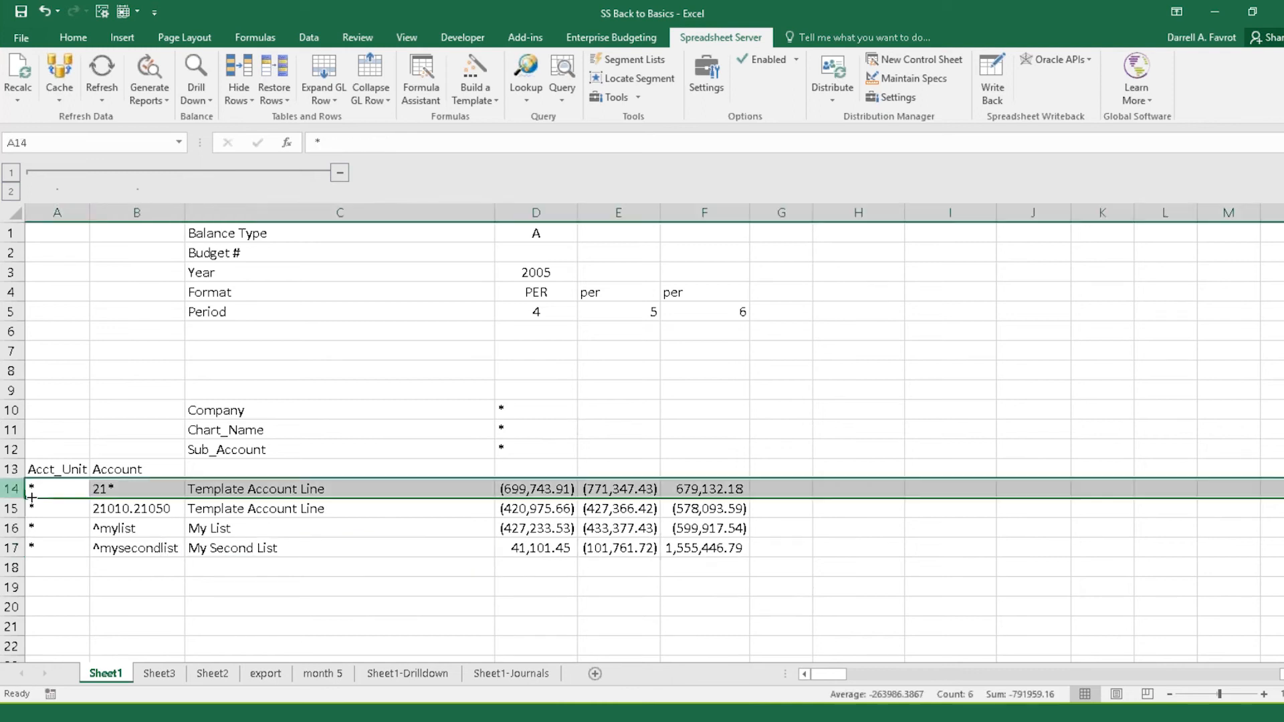
key(ctrl+c)
click(10, 567)
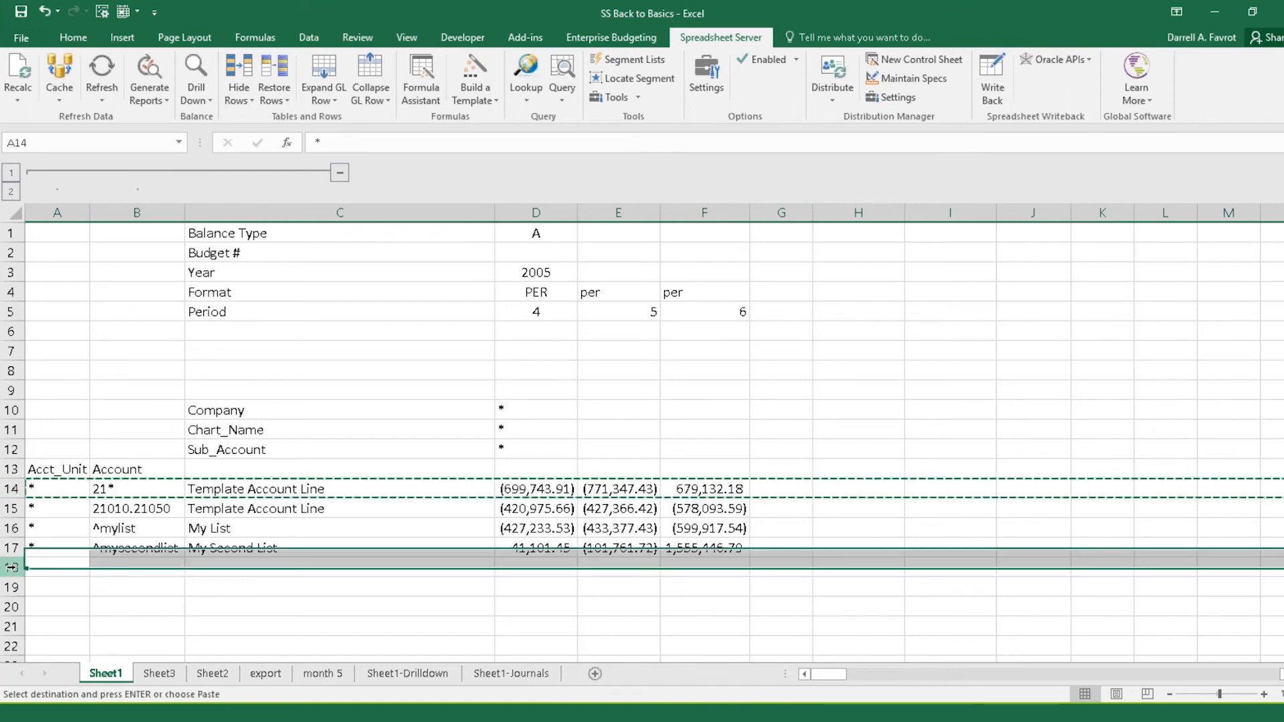
key(ctrl+v)
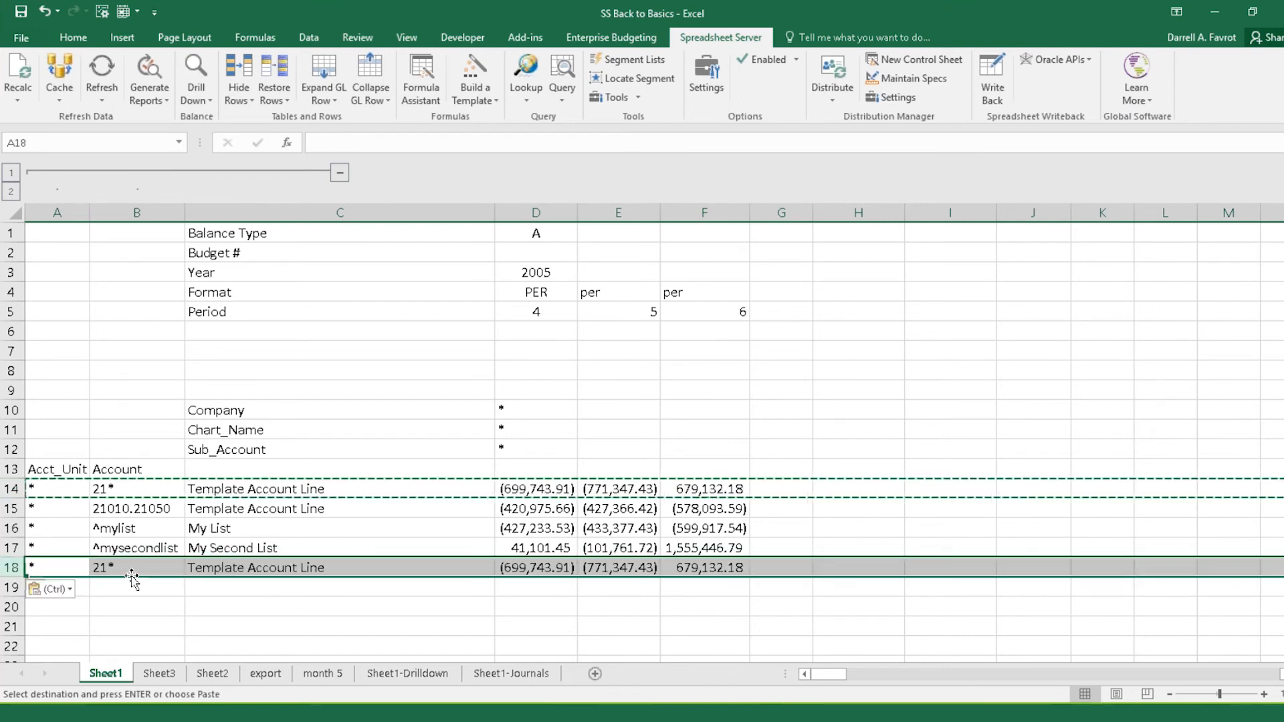
- Replace the account in B18 with the inline segment list [21010.21050,21200.21600,/21505]
key(Right)
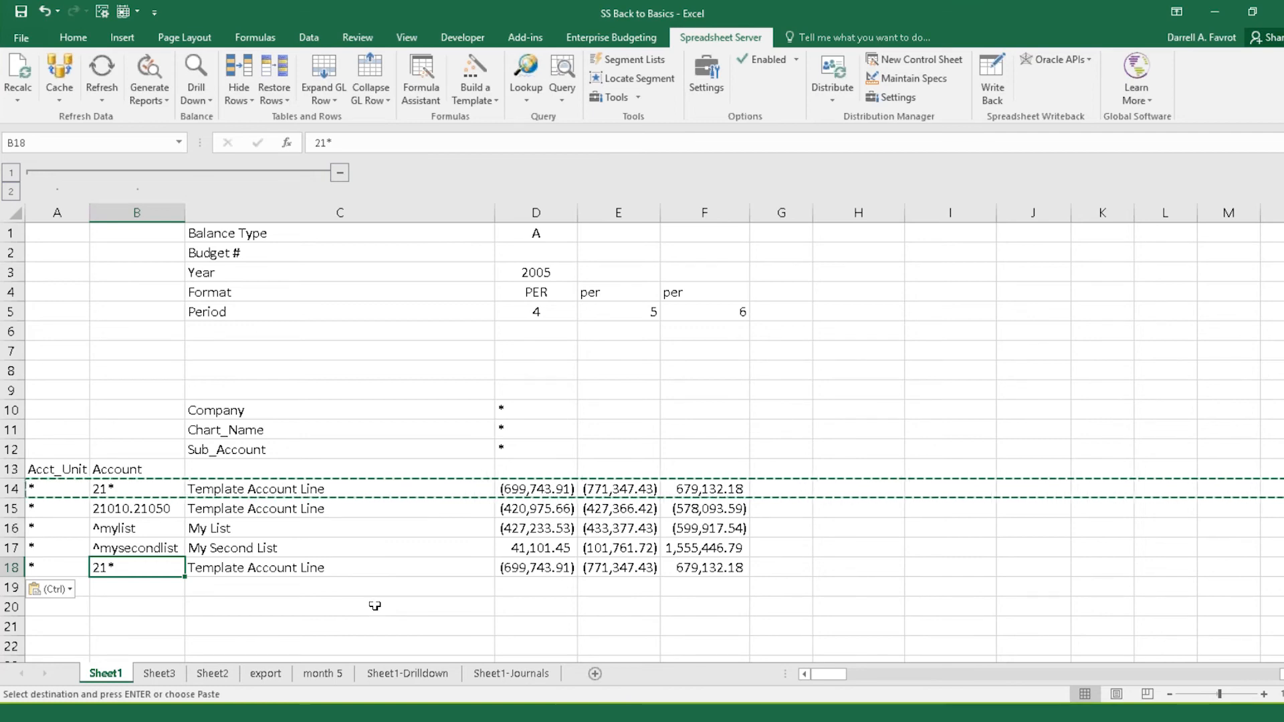
text([)
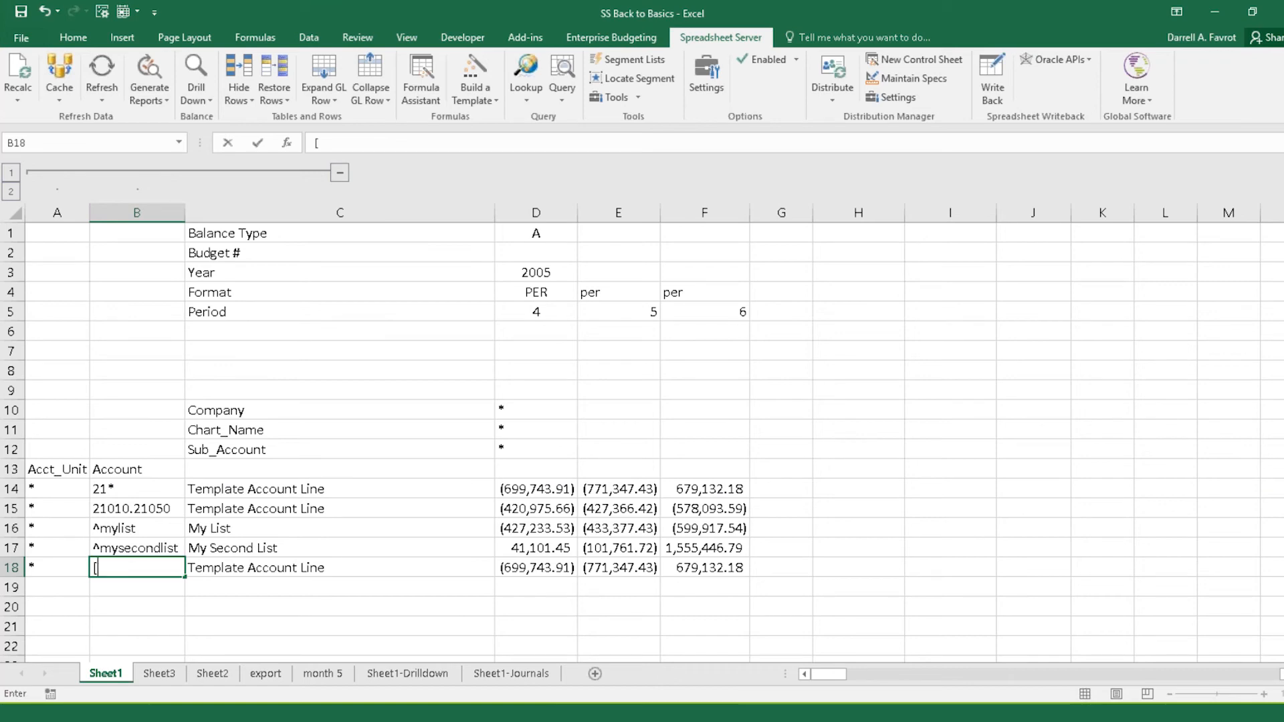
text(21010.21050)
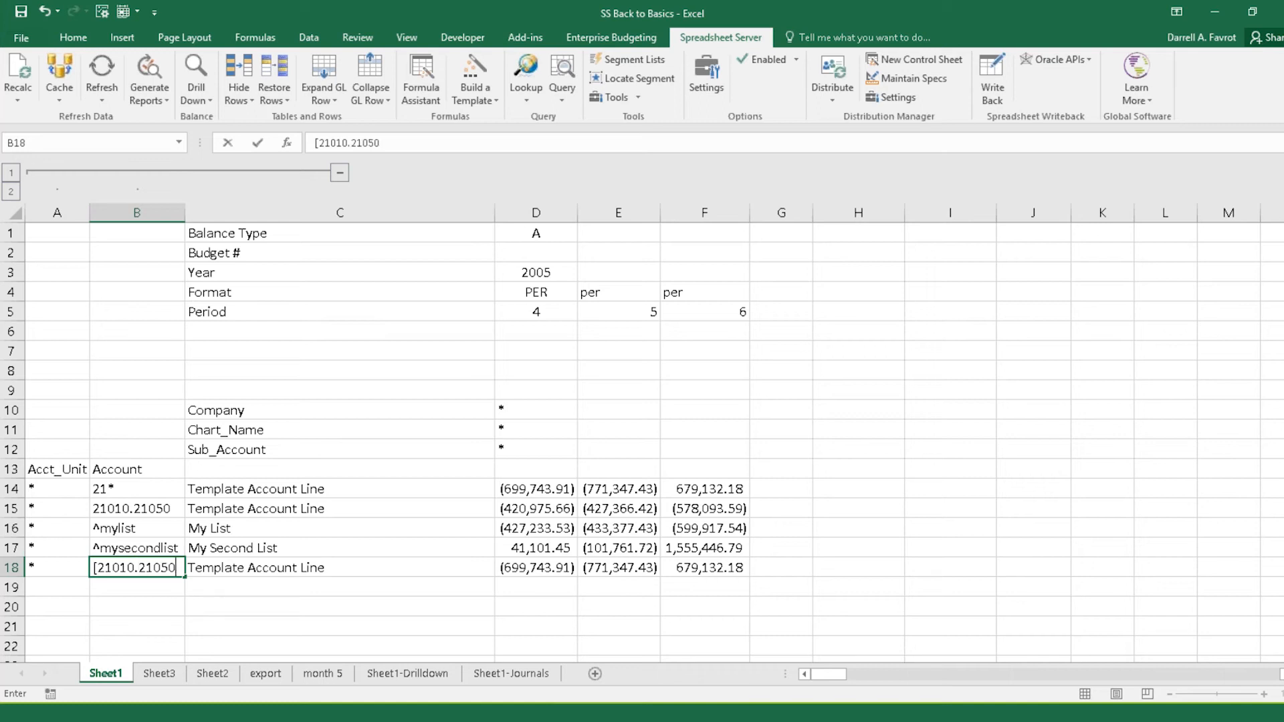
text(,21)
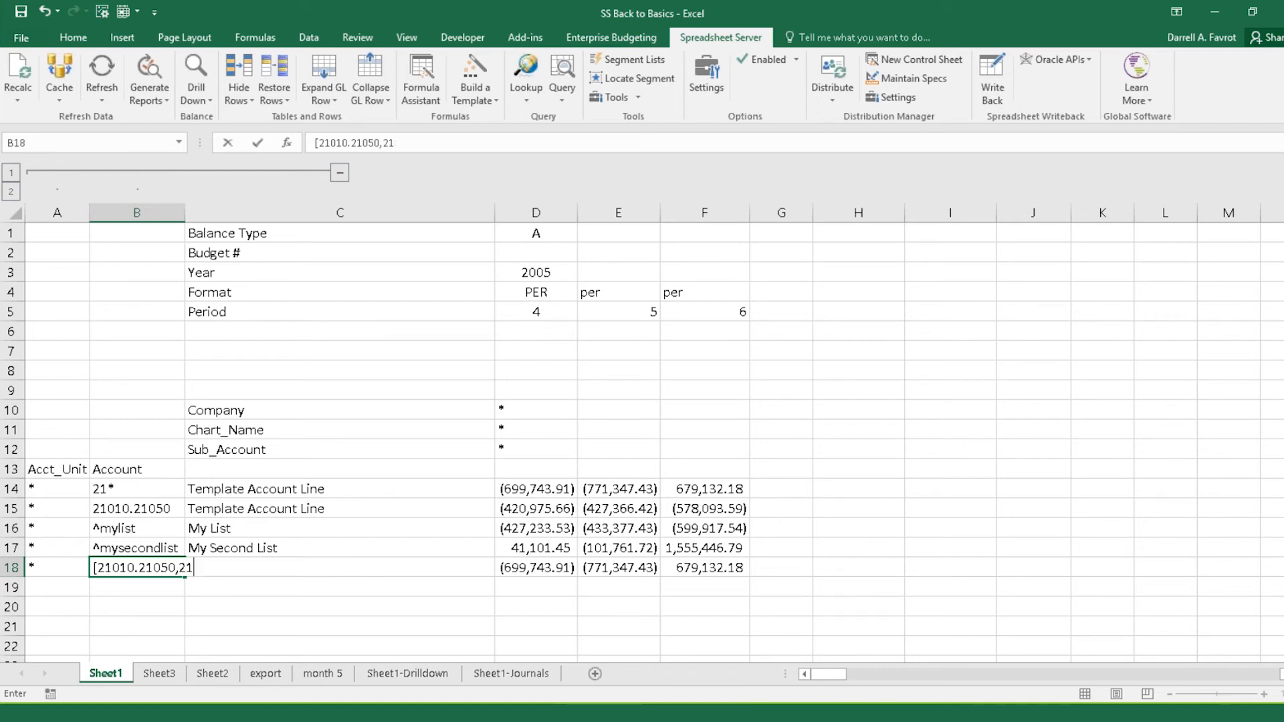
text(6)
key(BackSpace)
text(200.21600)
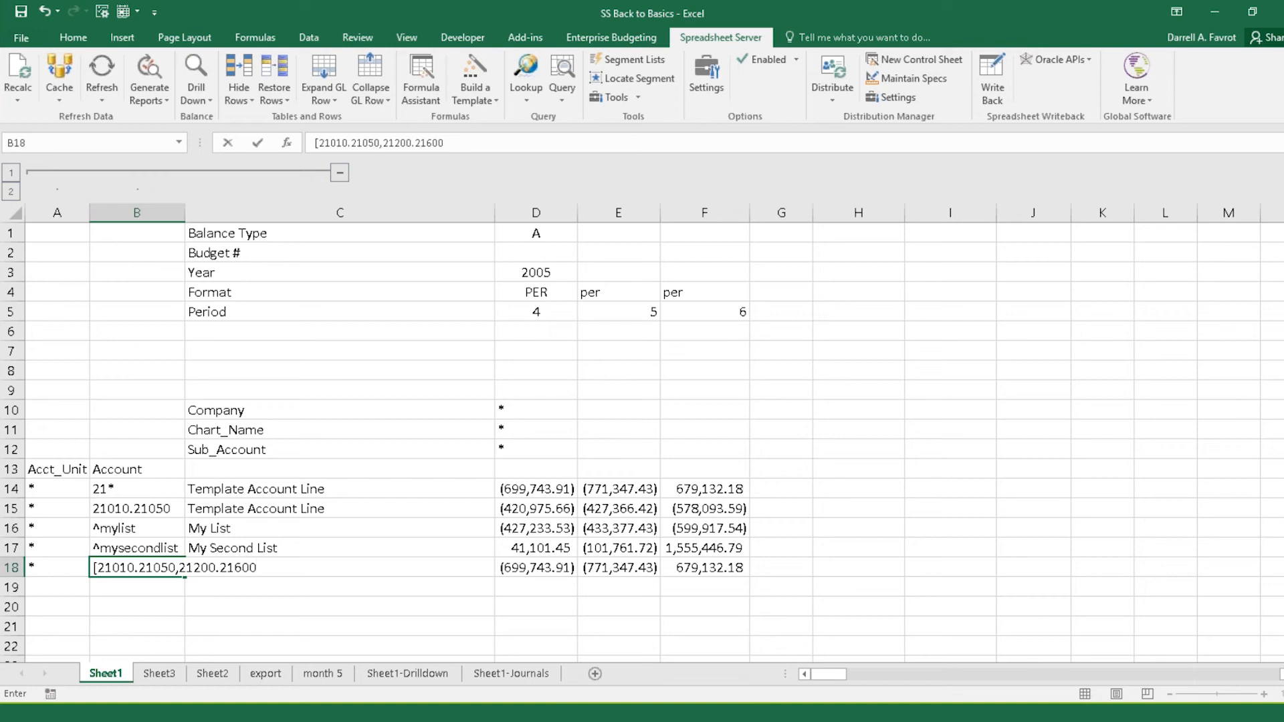
text(,/21505])
key(Return)
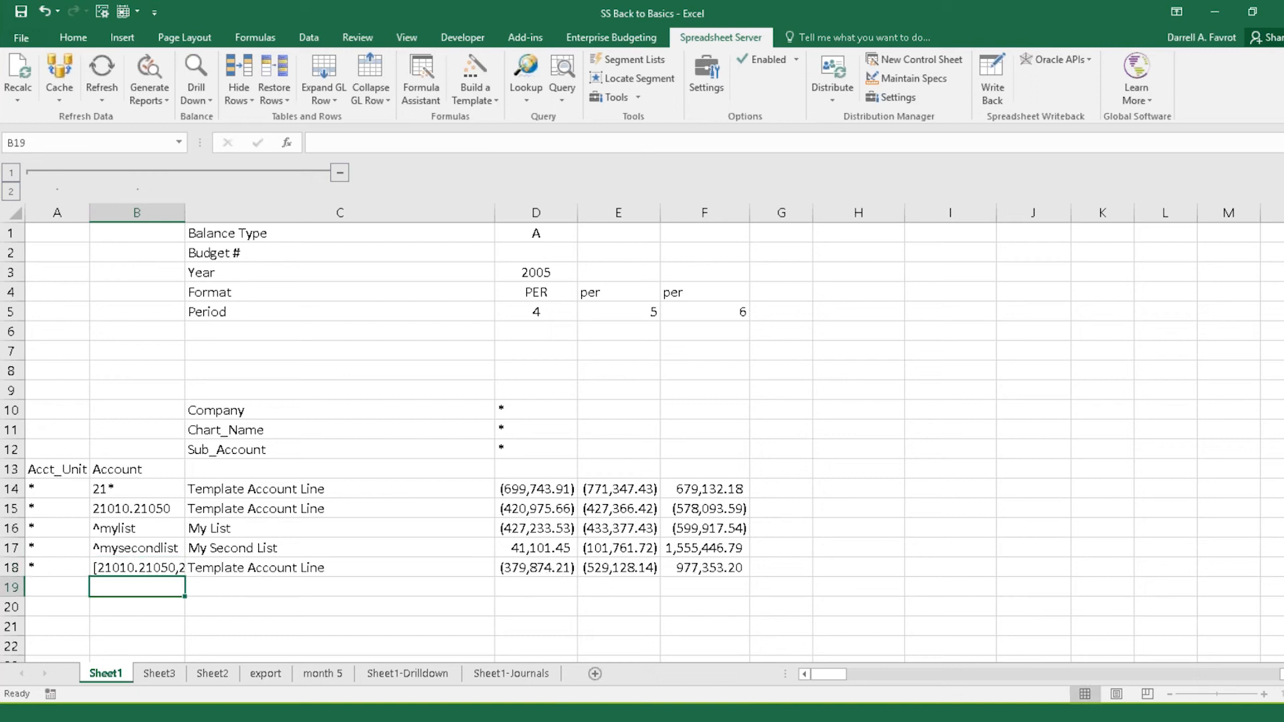
- Fit column B's width to the full inline account list and select row 18
double_click(189, 216)
click(208, 569)
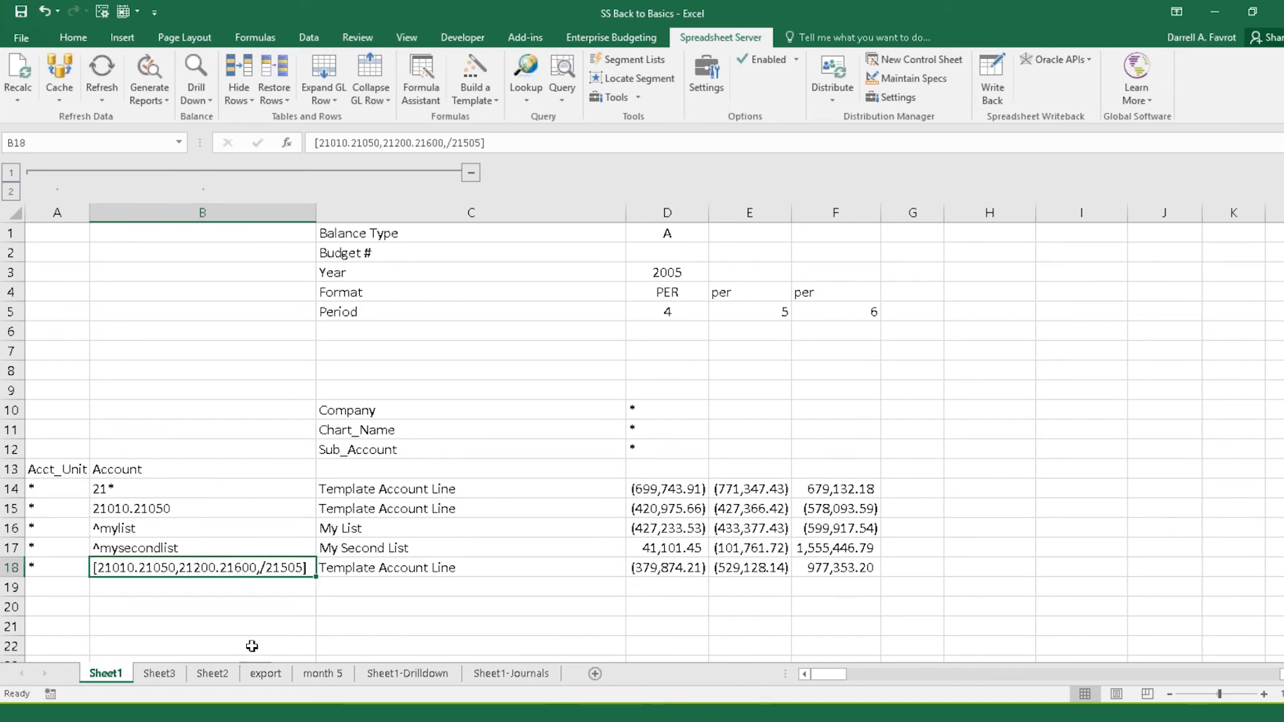
click(11, 569)
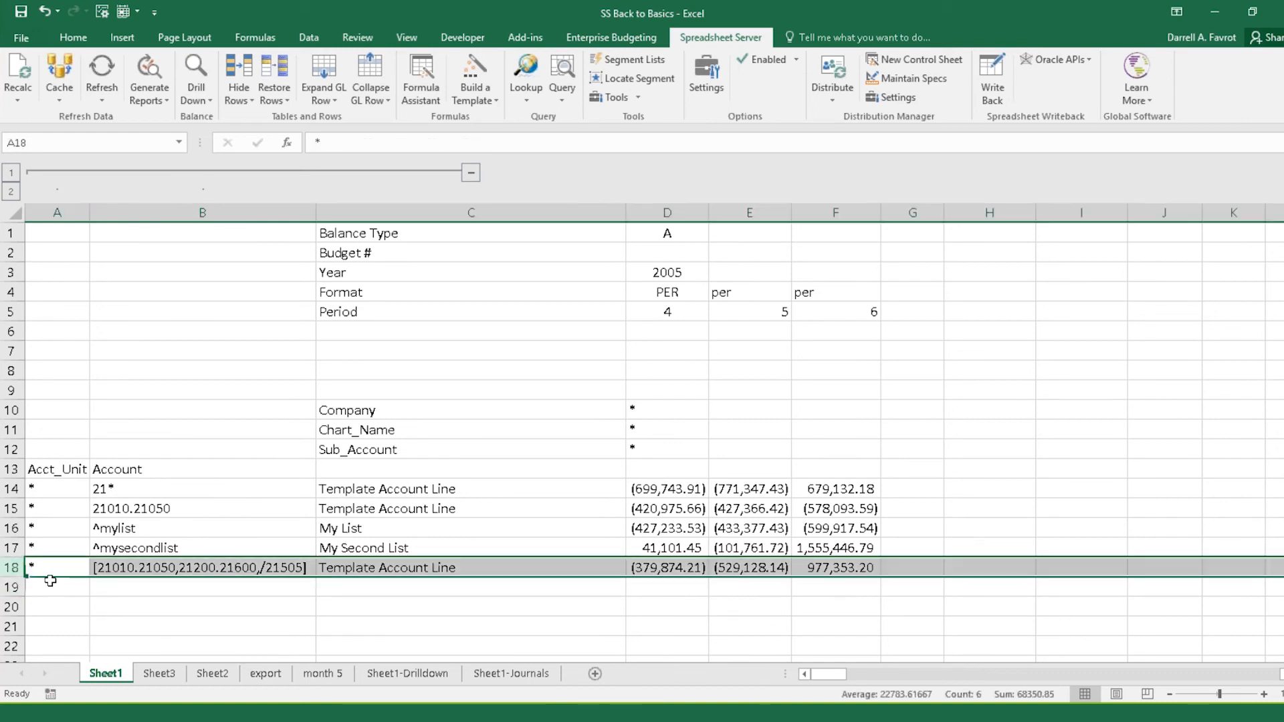
- Copy the inline account list line from row 18 into row 19
key(ctrl+c)
click(54, 587)
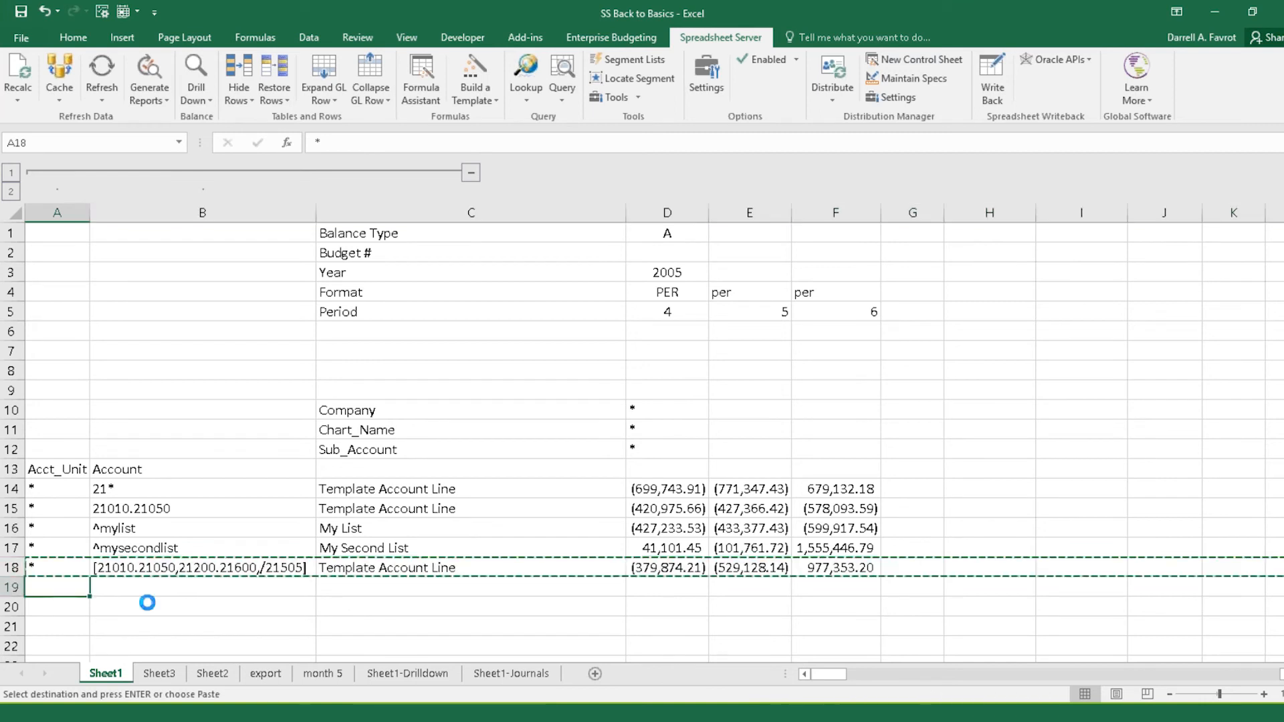
key(ctrl+v)
- Replace the account in B19 with the inline list of segment lists [^mylist,^mysecondlist]
click(140, 586)
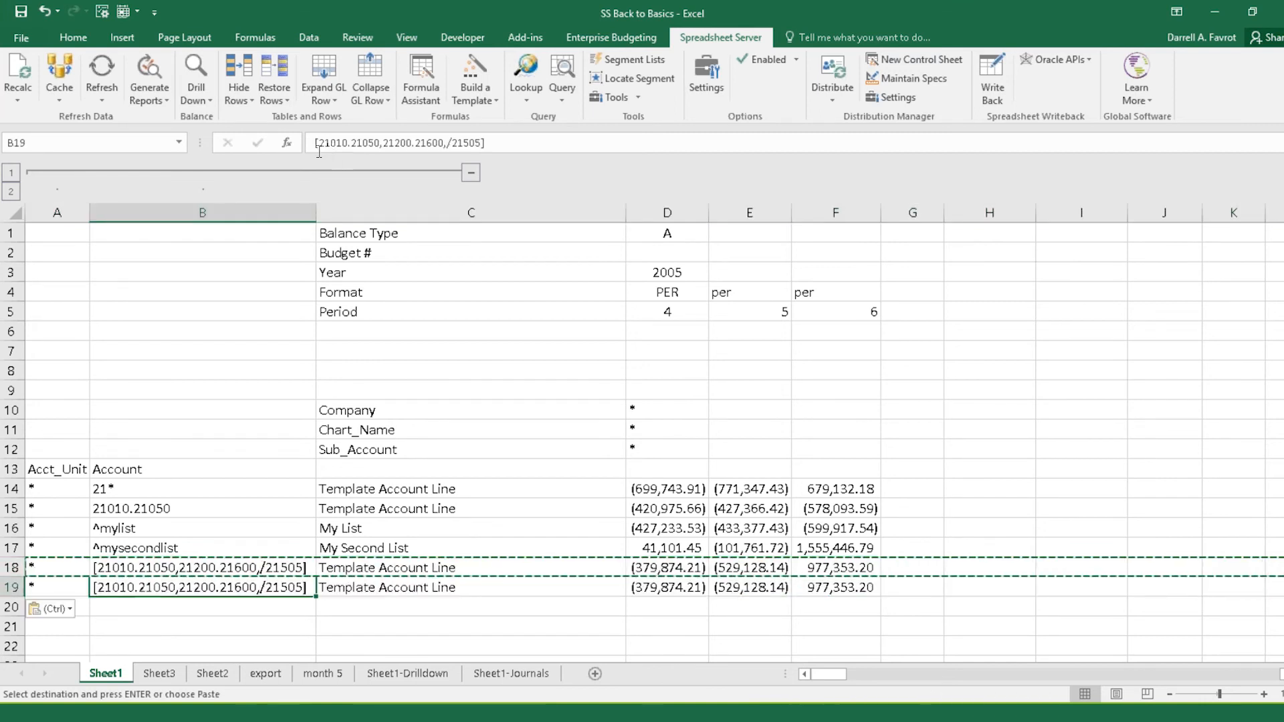
drag(318, 148, 483, 143)
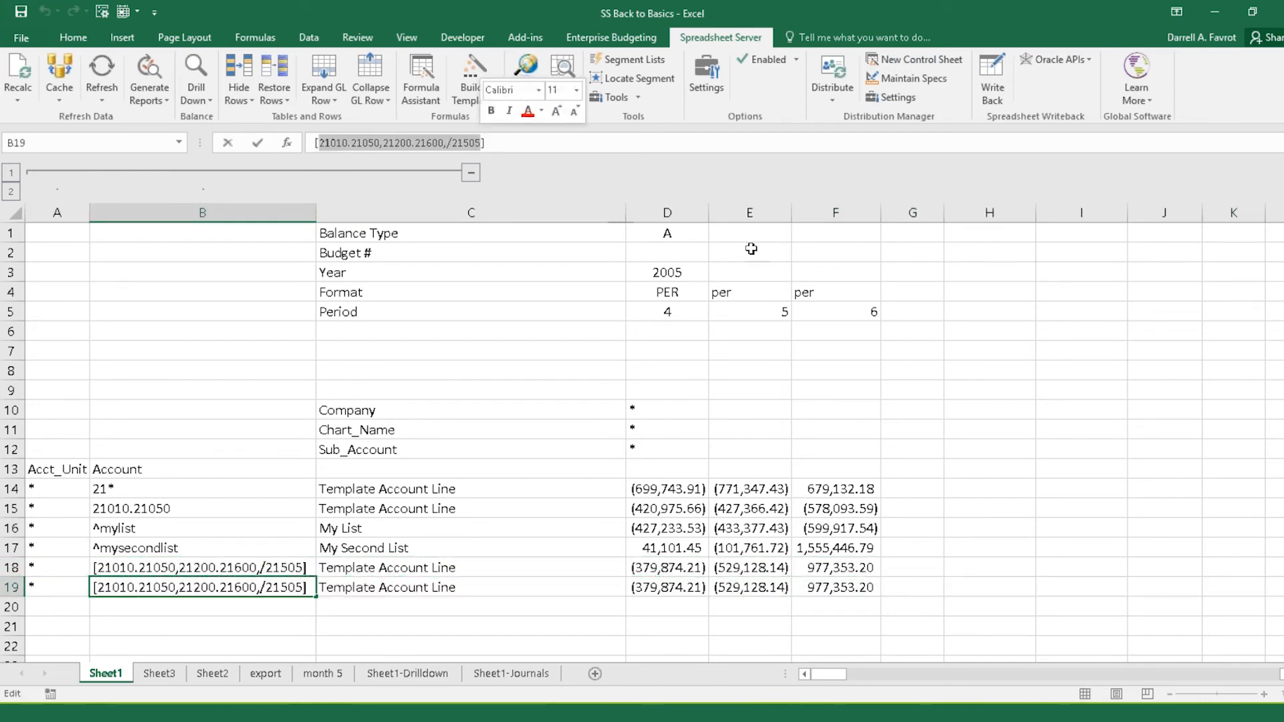
text(^my)
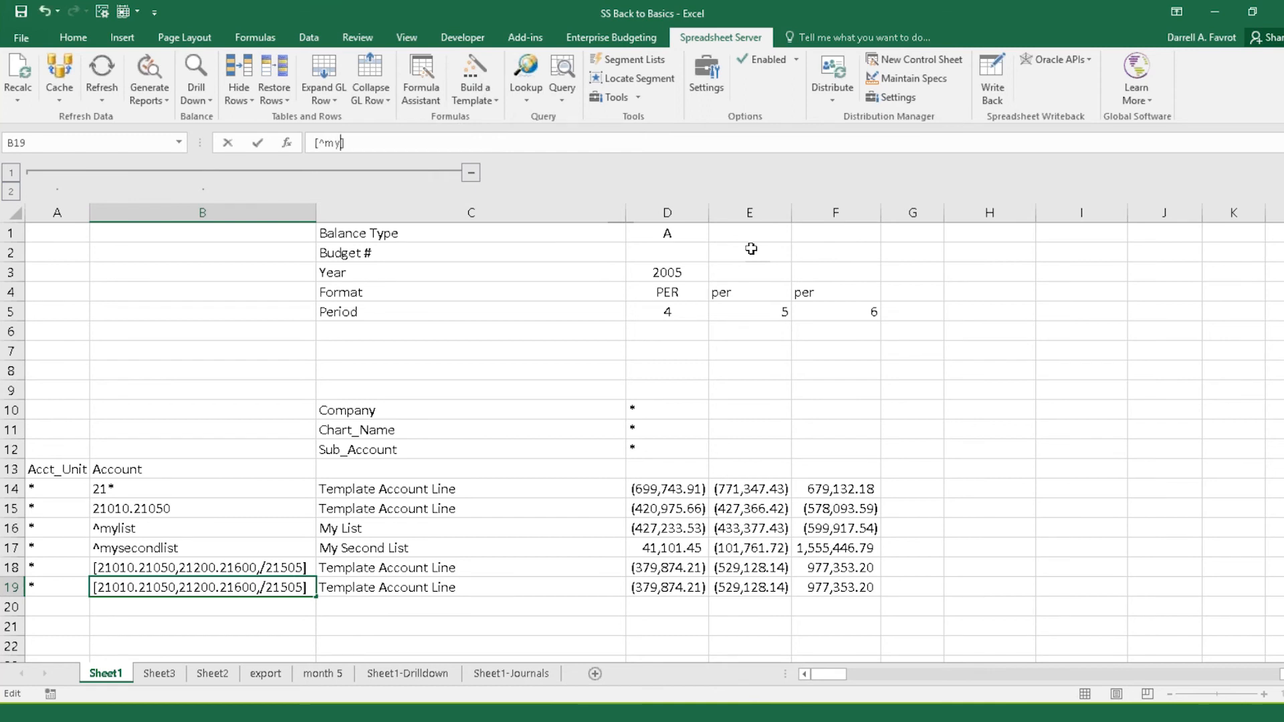
text(list,^)
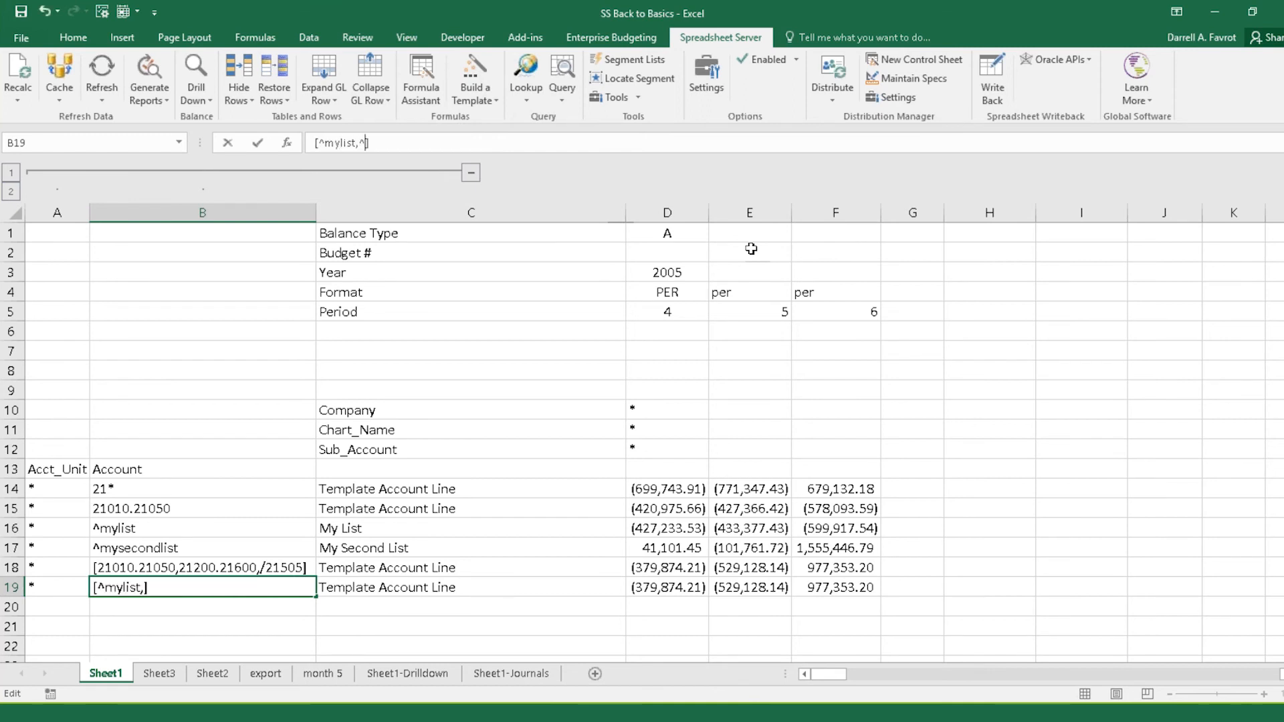
text(mysecond)
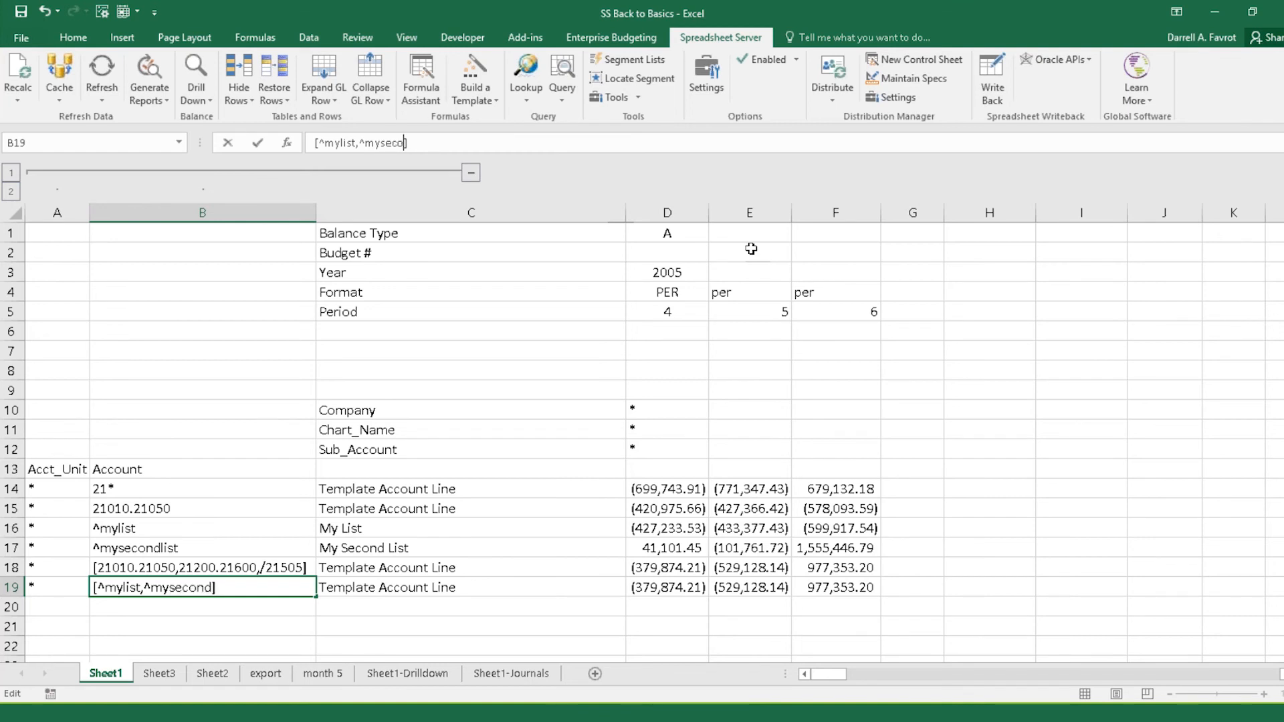
text(list)
key(Return)
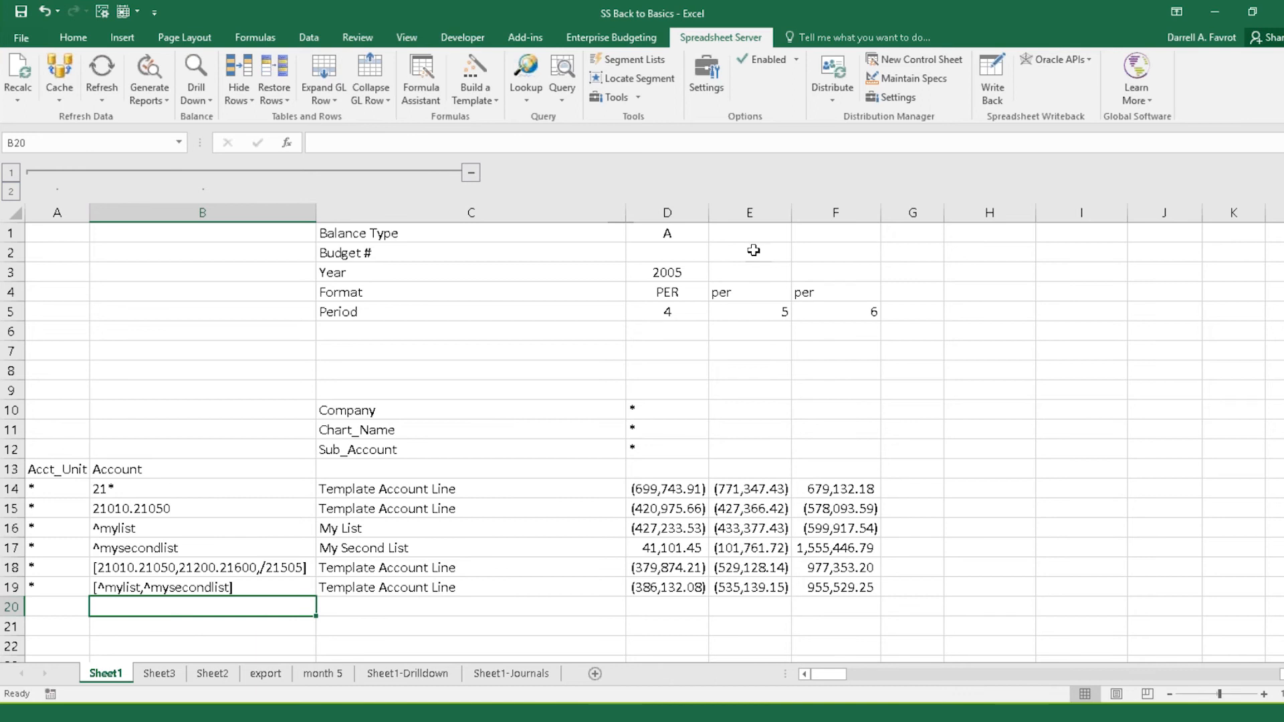
- Review the account entries in column B from B19 up to B14
click(198, 588)
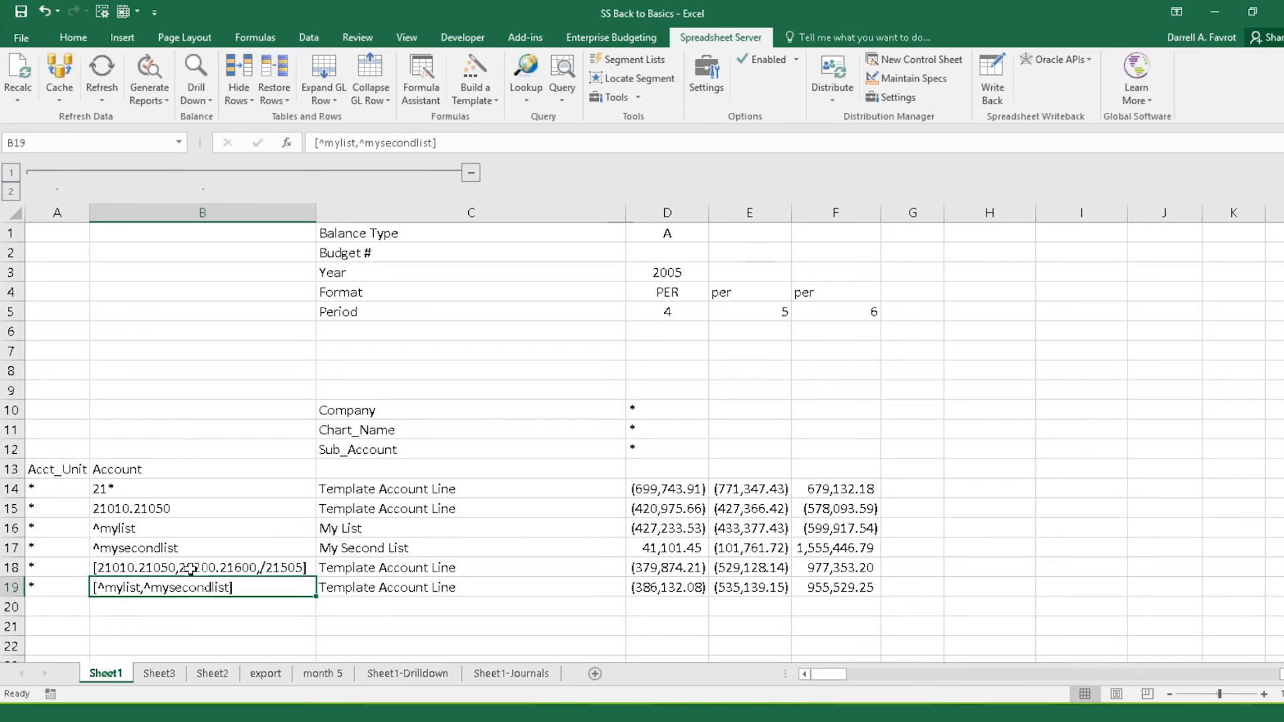
key(Up)
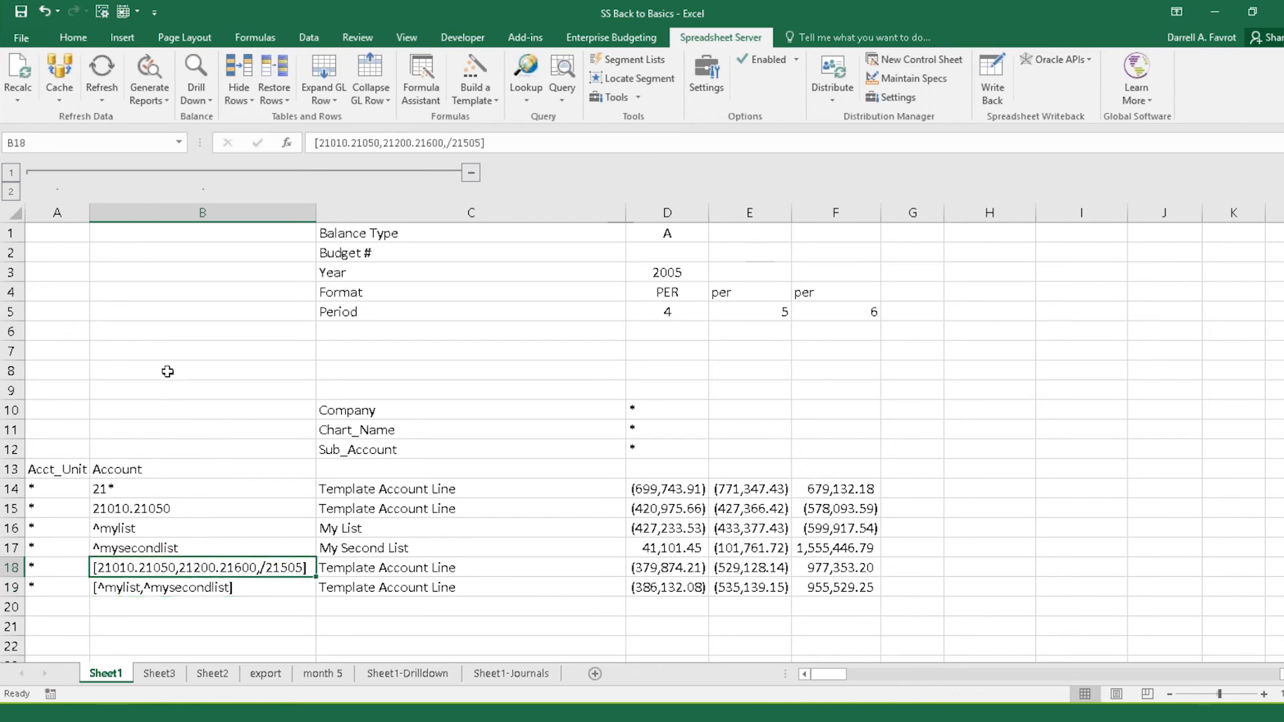
key(Up)
key(Up)
key(Up)
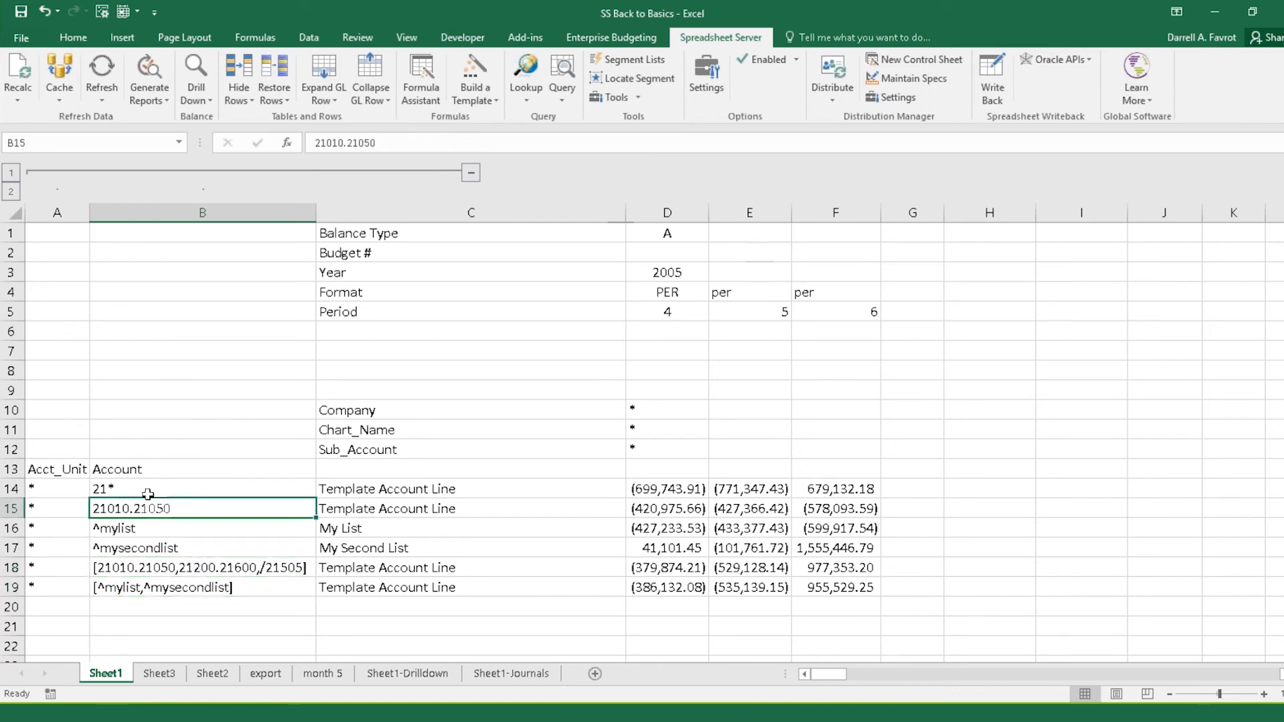
key(Up)
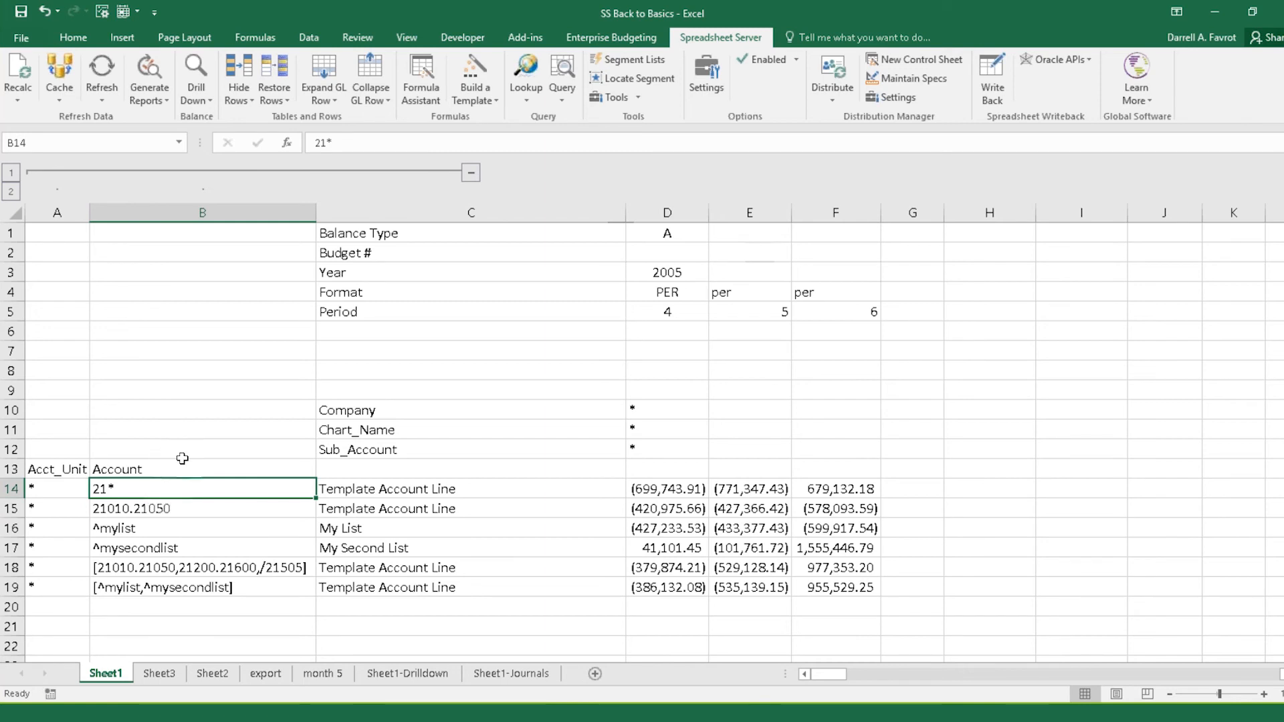
- Open segment list maintenance and lock the mylist segment list with a password
click(629, 57)
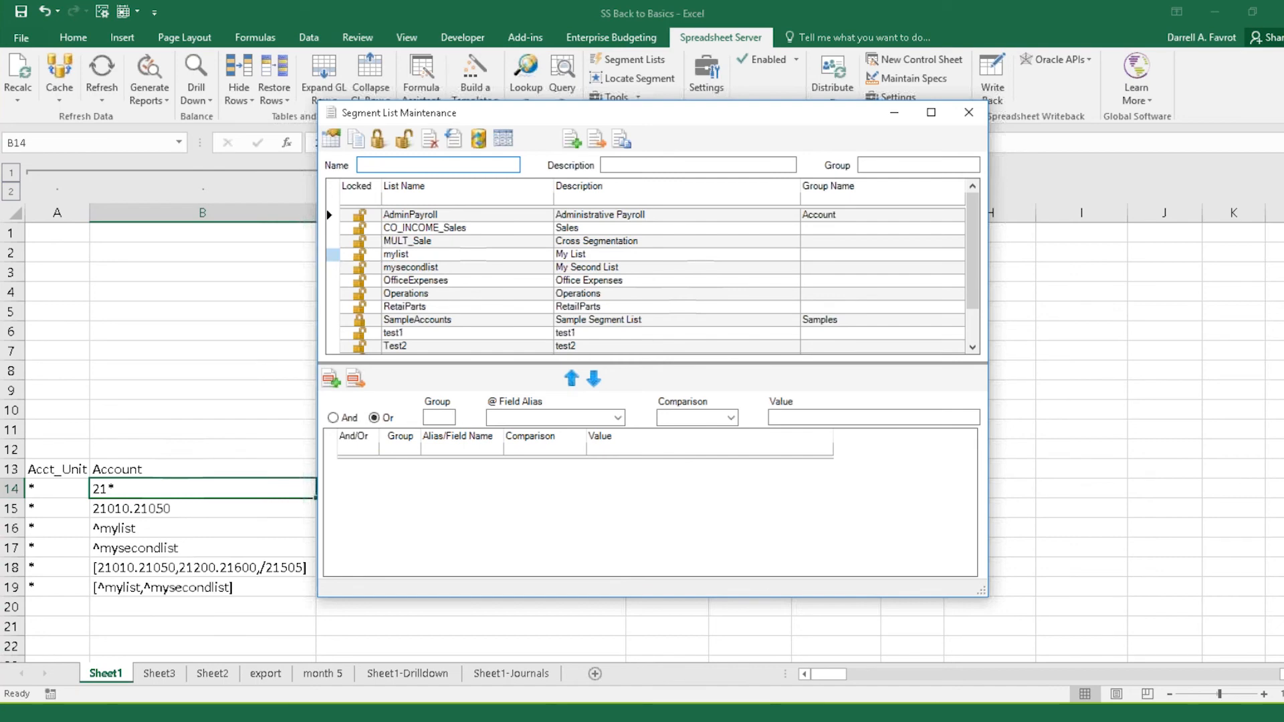
click(327, 254)
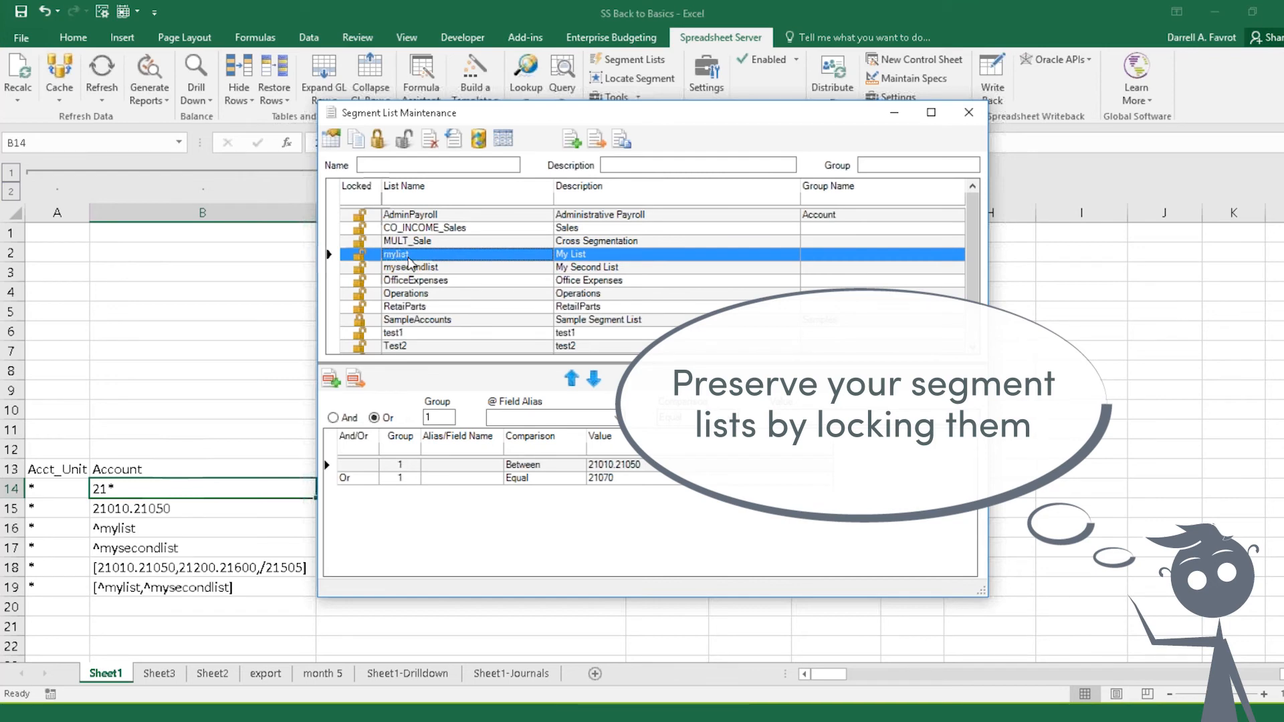
click(379, 138)
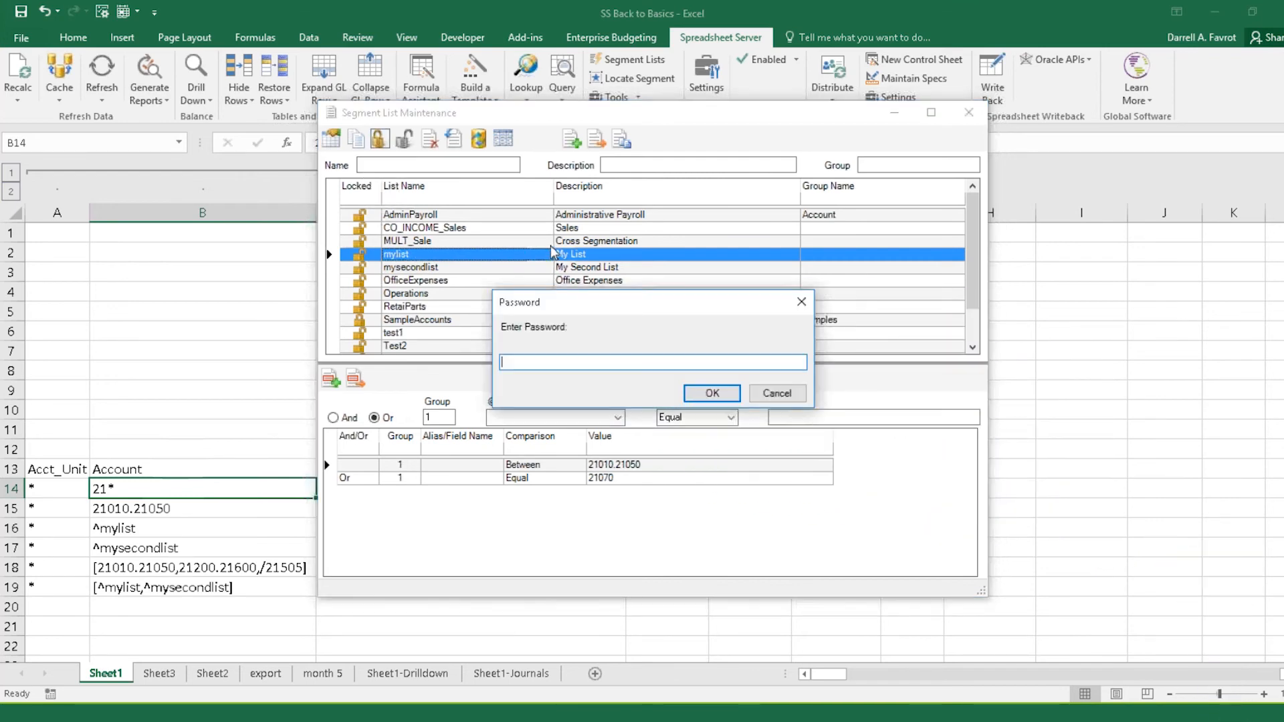
text(***)
key(Return)
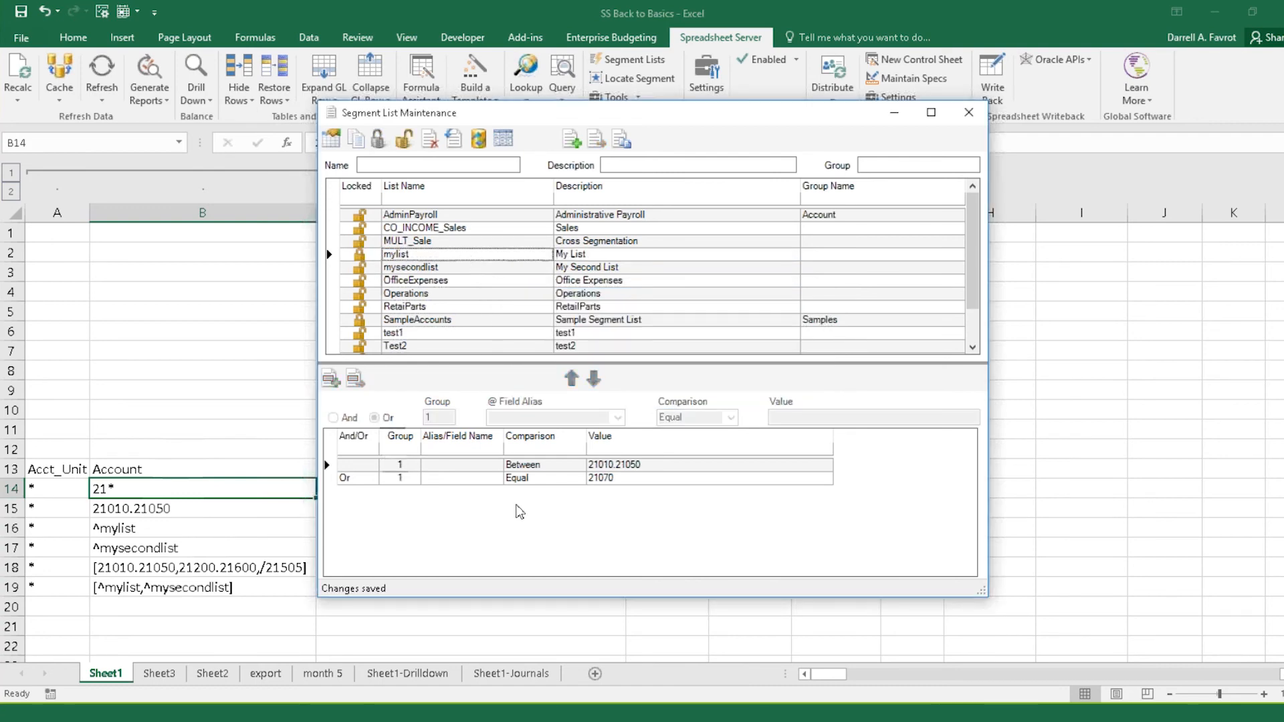
- Duplicate the locked mylist segment list under the name mylist_Copy
click(652, 478)
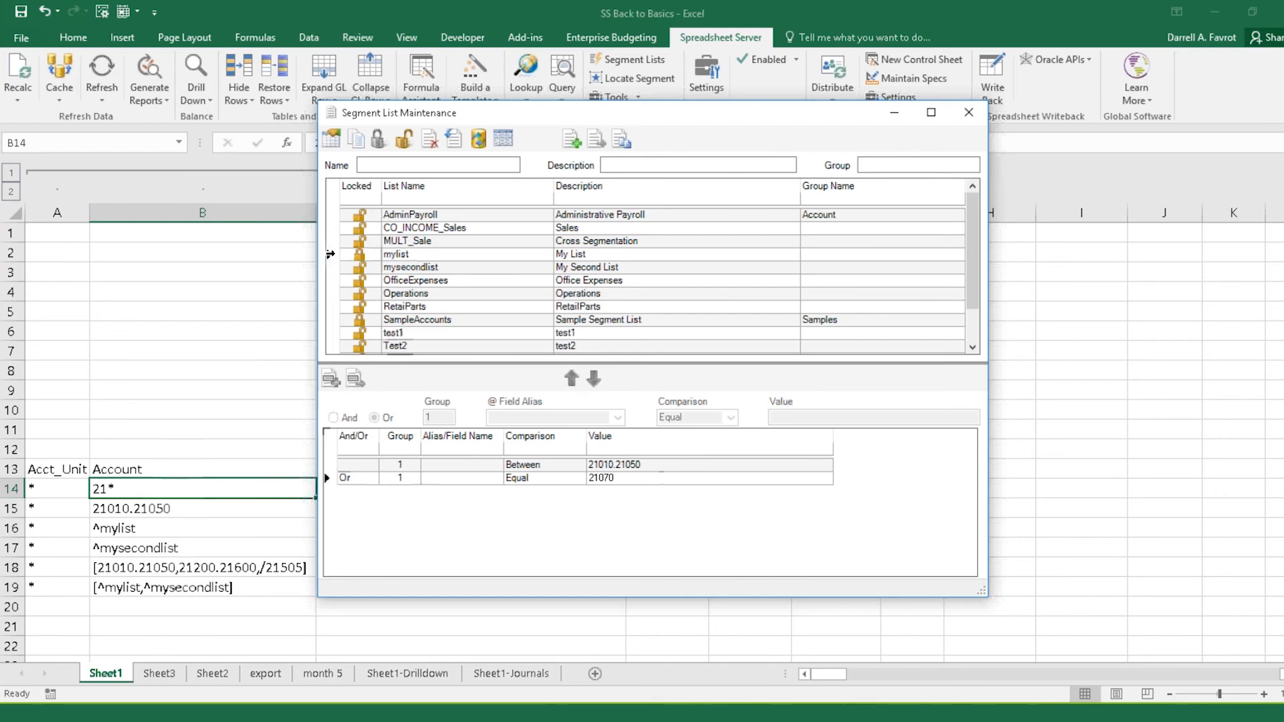
click(329, 254)
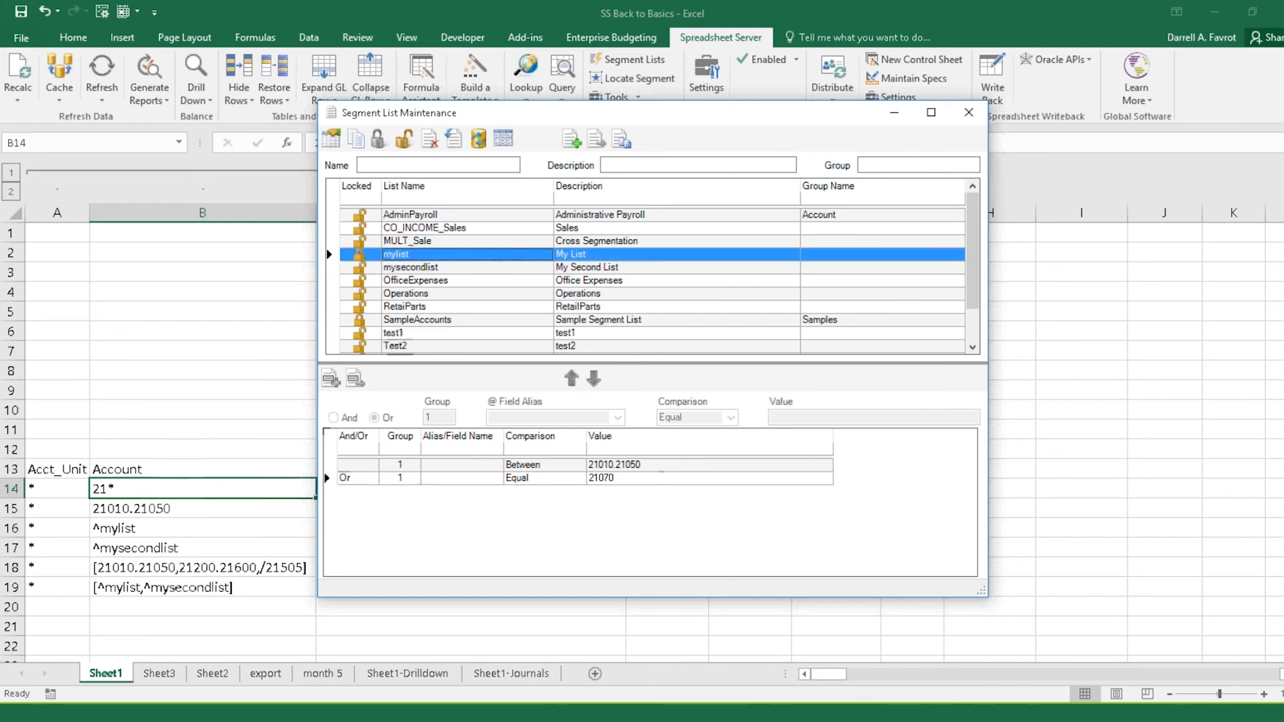
click(623, 139)
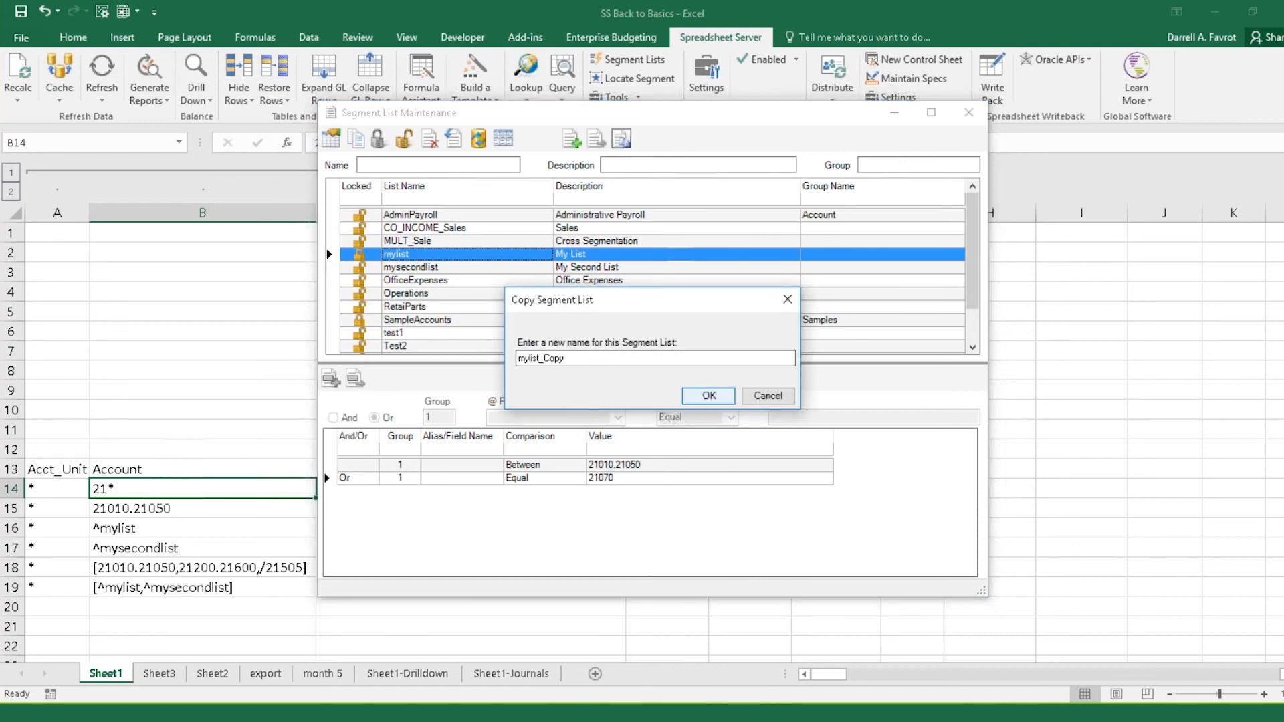
click(708, 395)
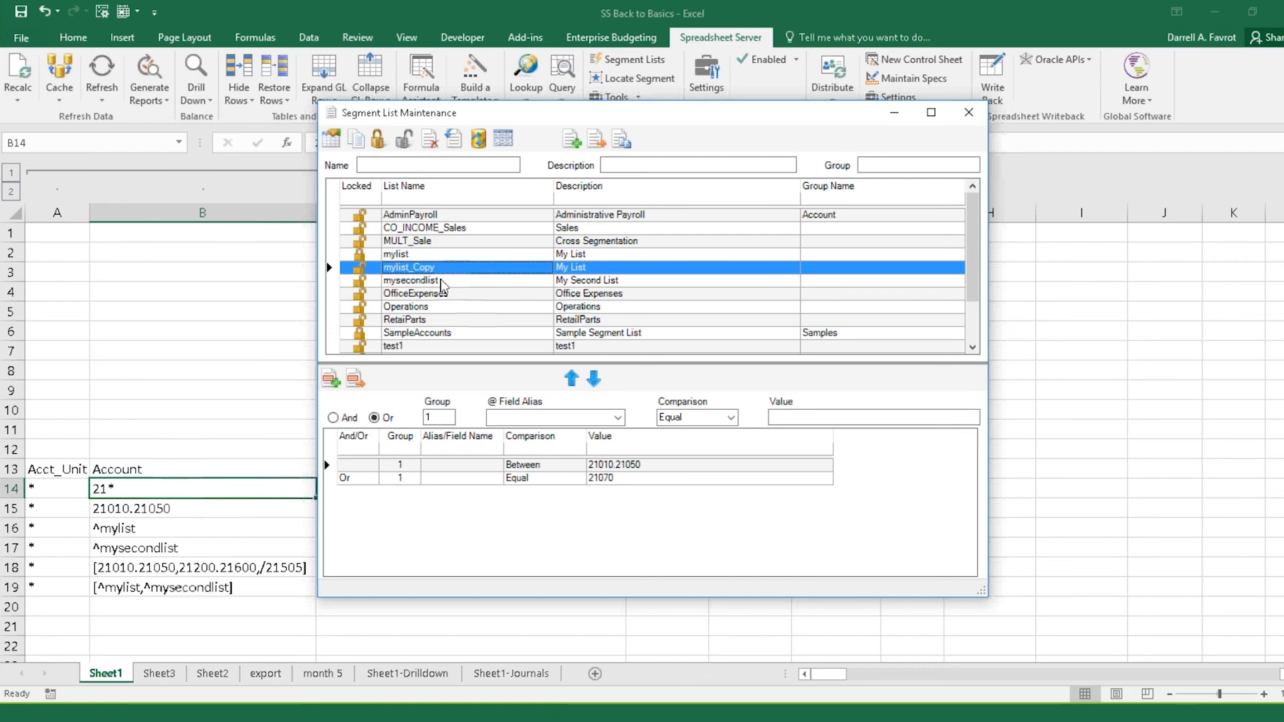
- Lock the mysecondlist segment list with a password and close segment list maintenance
click(441, 282)
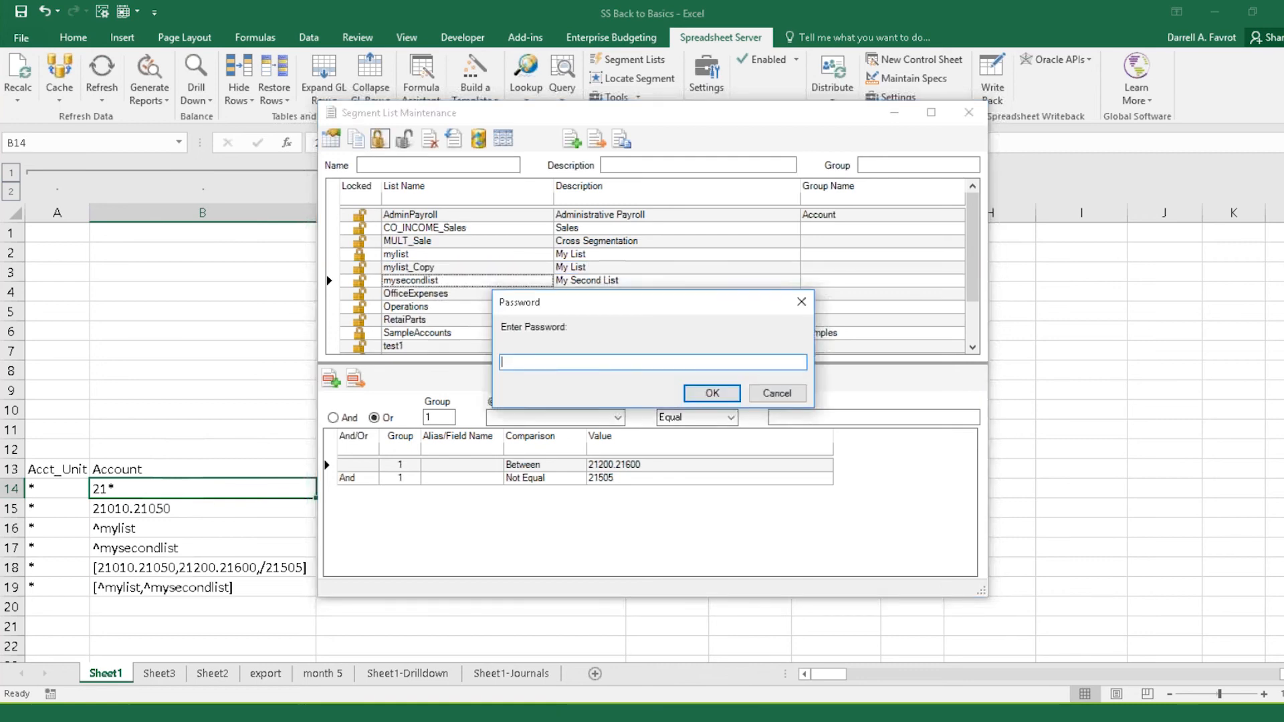
key(Return)
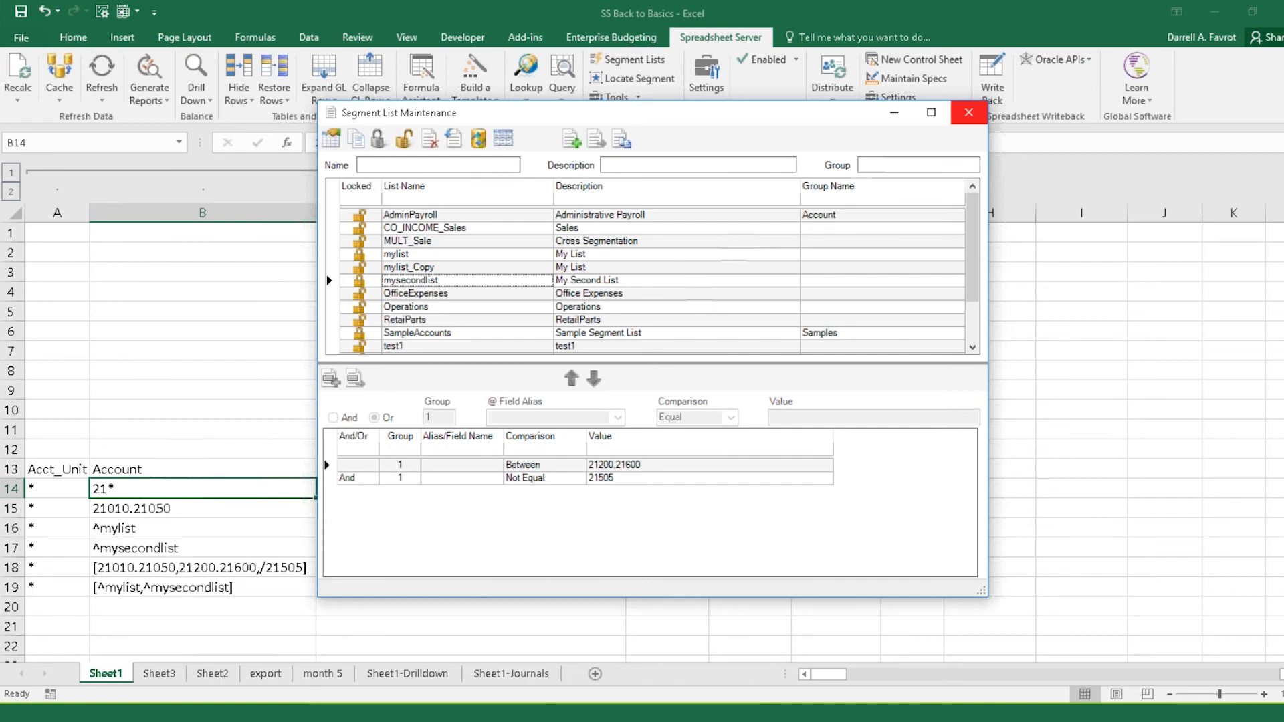
click(968, 111)
click(989, 527)
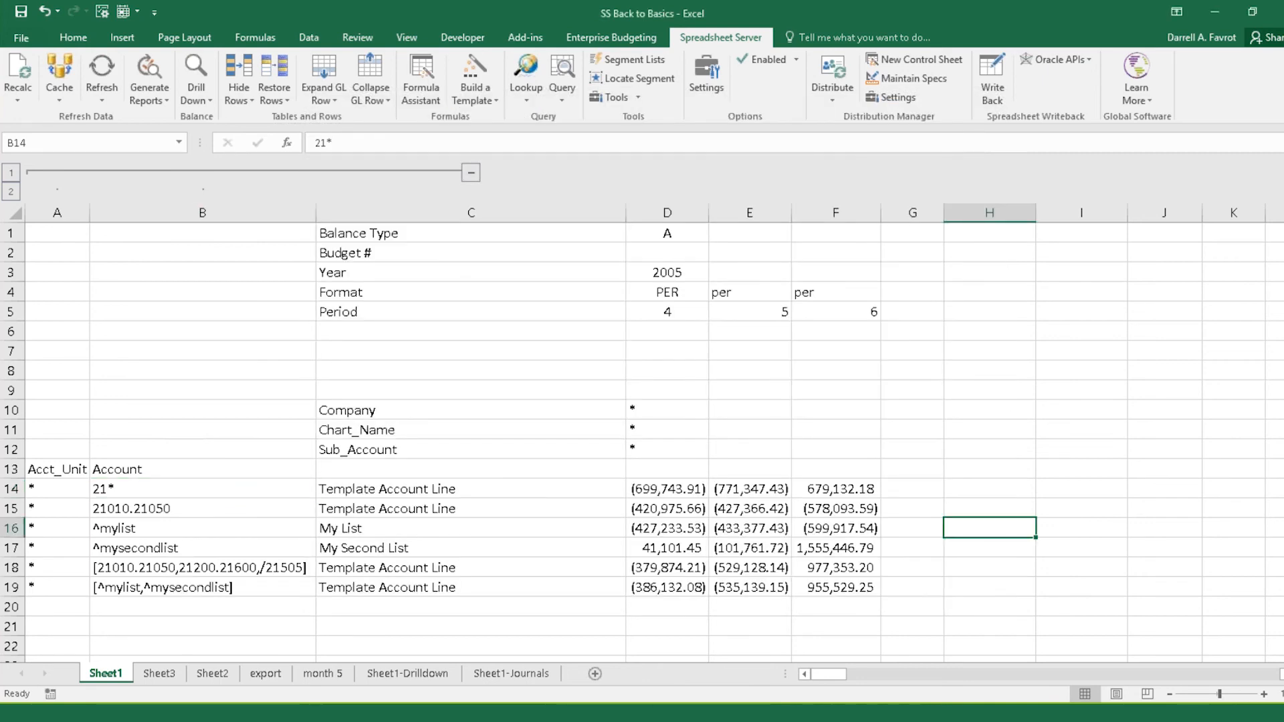
- Copy the 21* template account line from row 14 into rows 20 through 25
scroll(989, 527, down, 3)
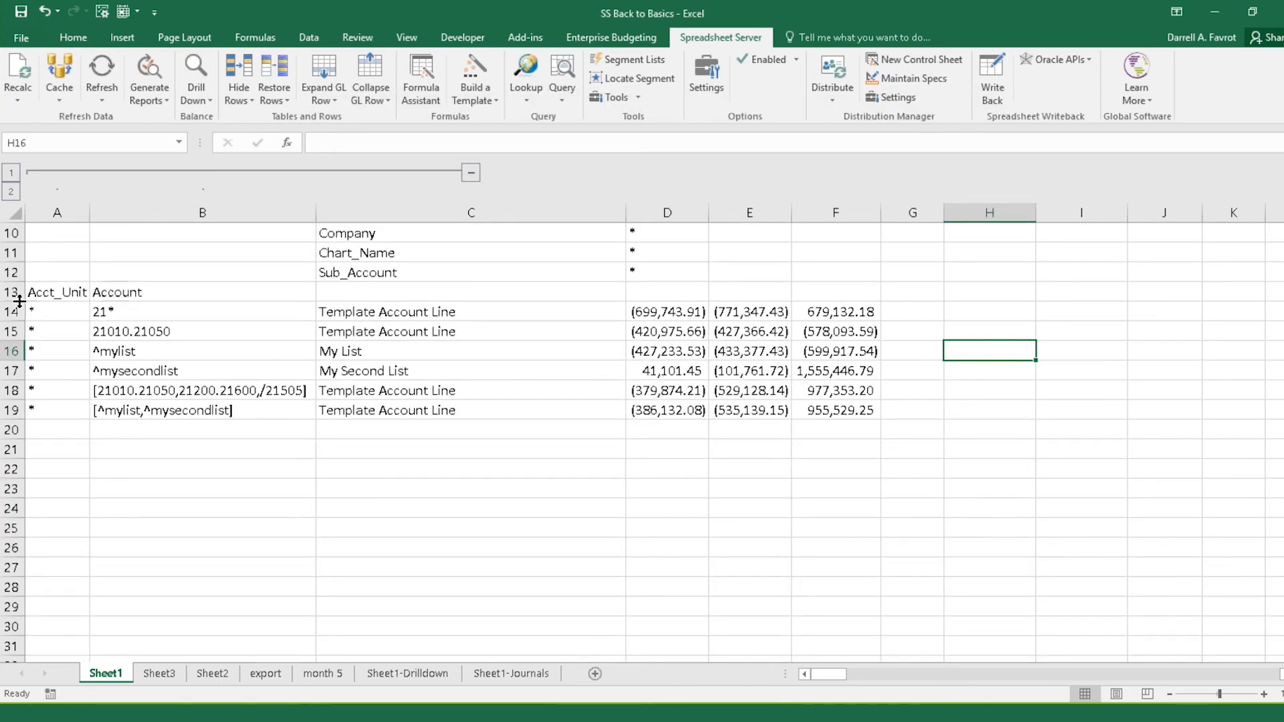
click(9, 310)
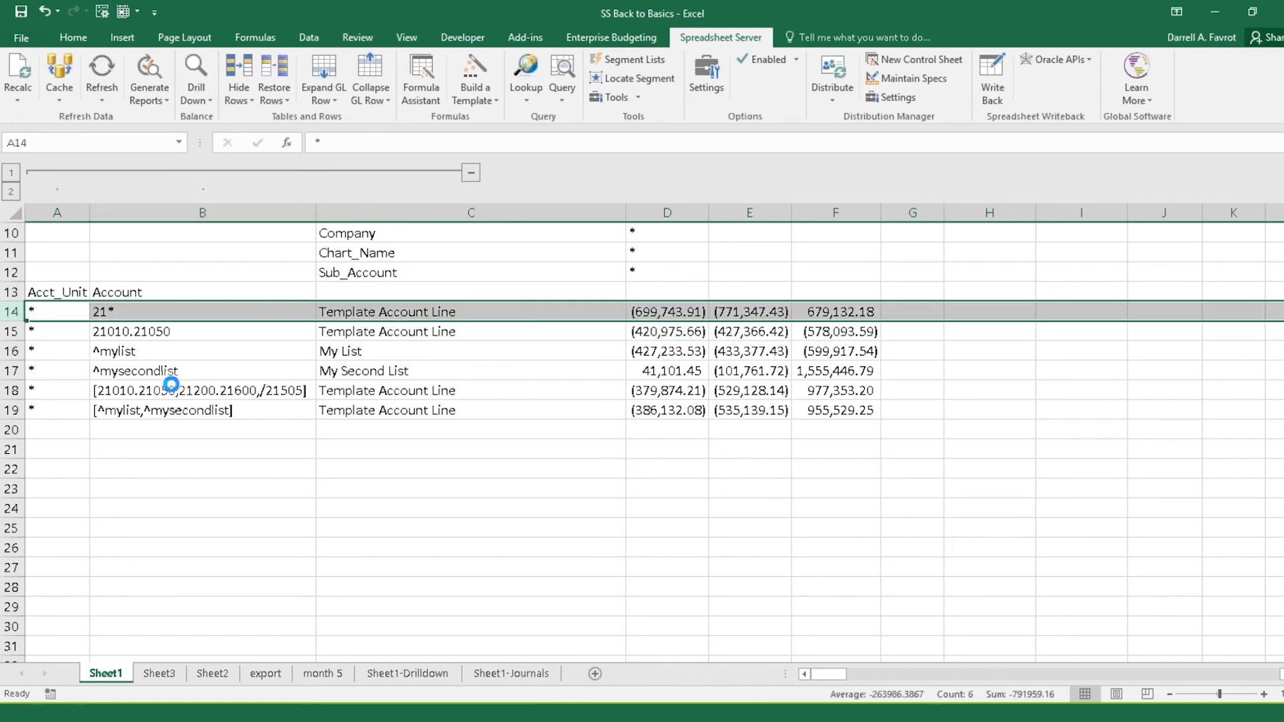
key(ctrl+c)
drag(69, 429, 58, 522)
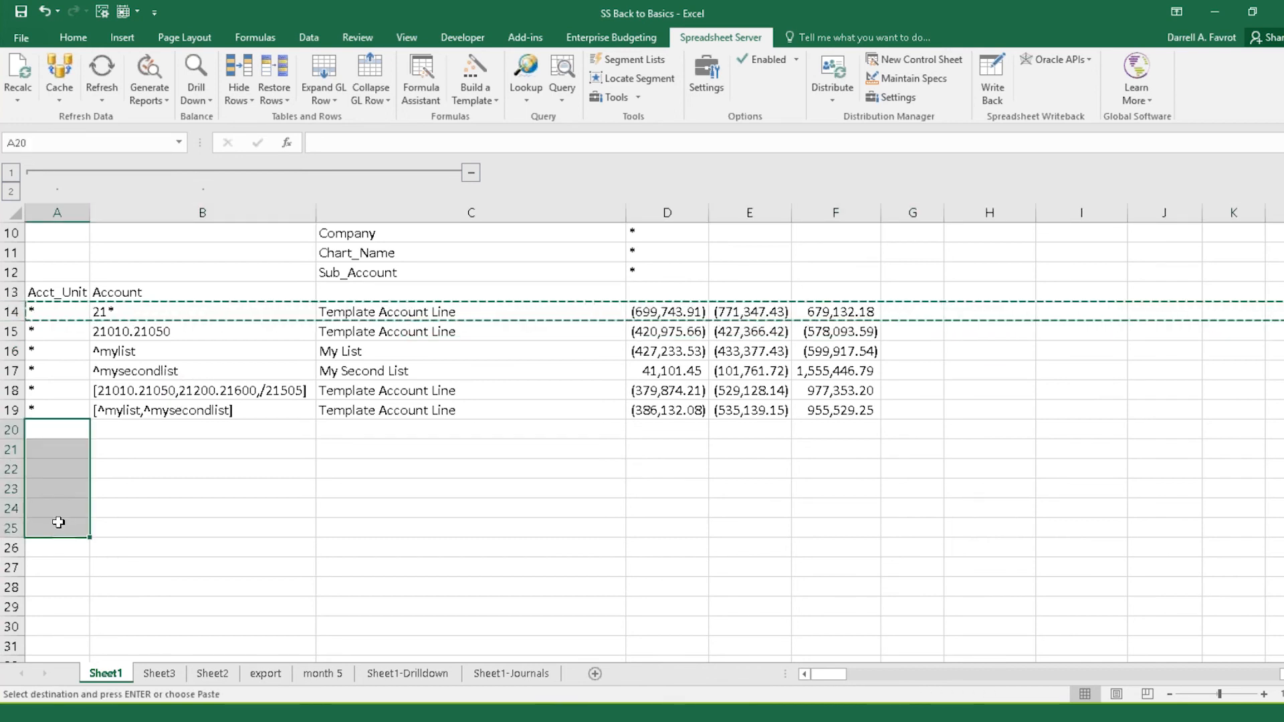
key(ctrl+v)
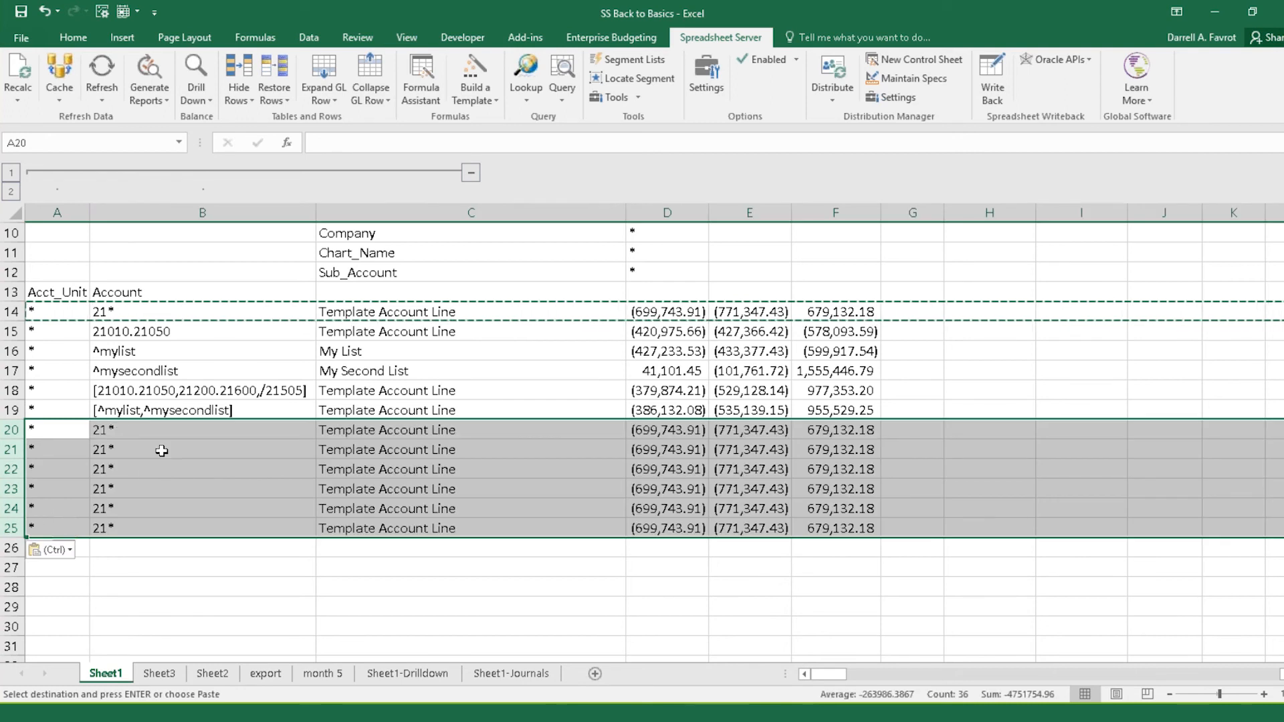
- Enter the account ranges 300000.35999 in B20 and 36000.36999 in B21
key(Right)
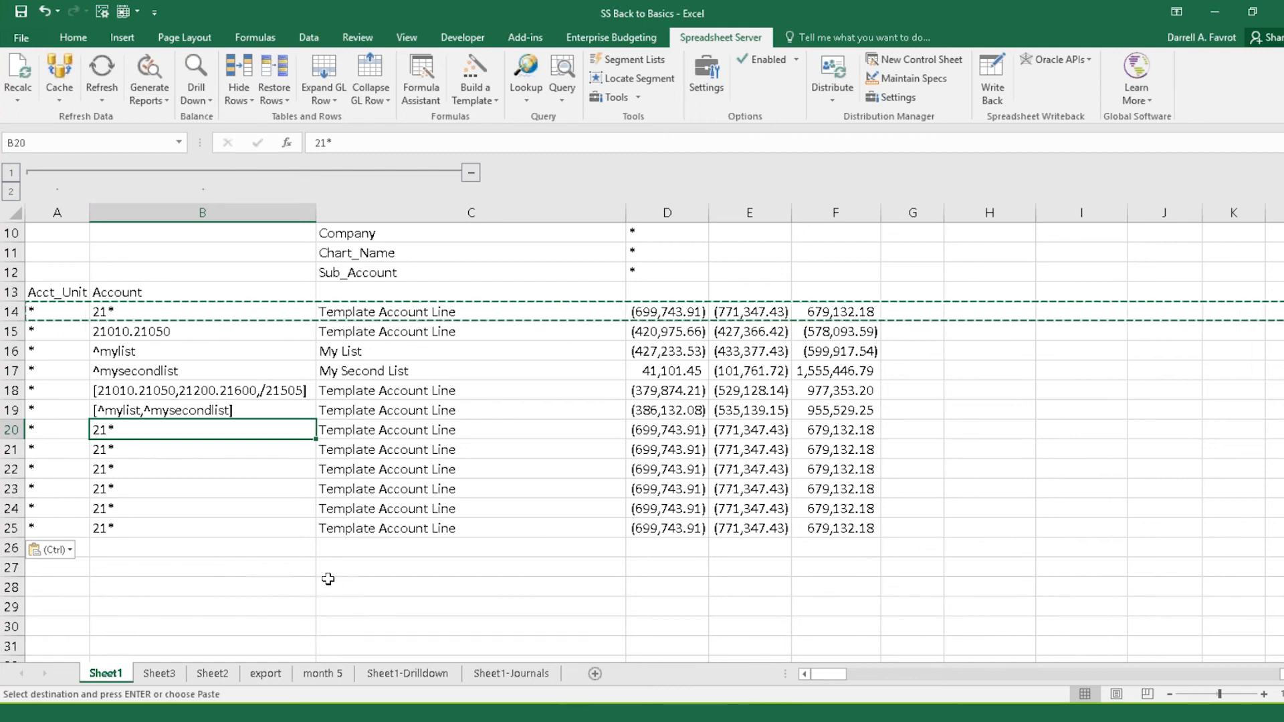
text(300000)
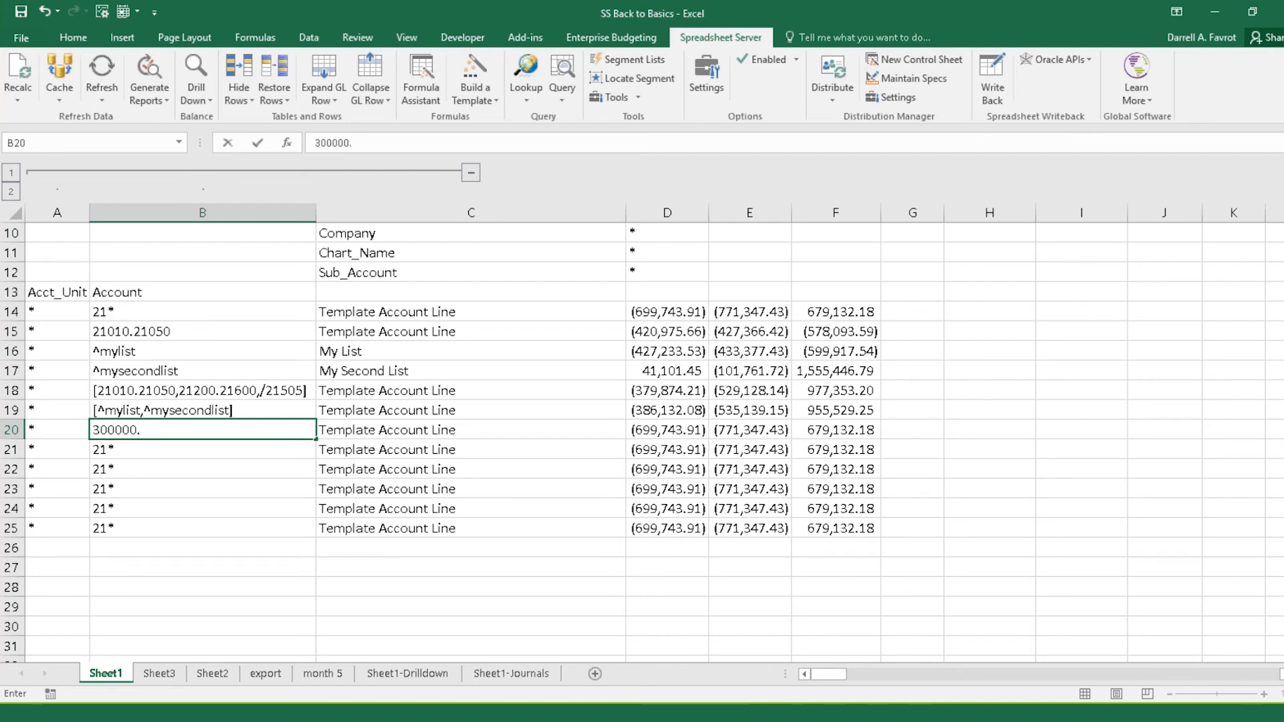
text(.35999)
key(Return)
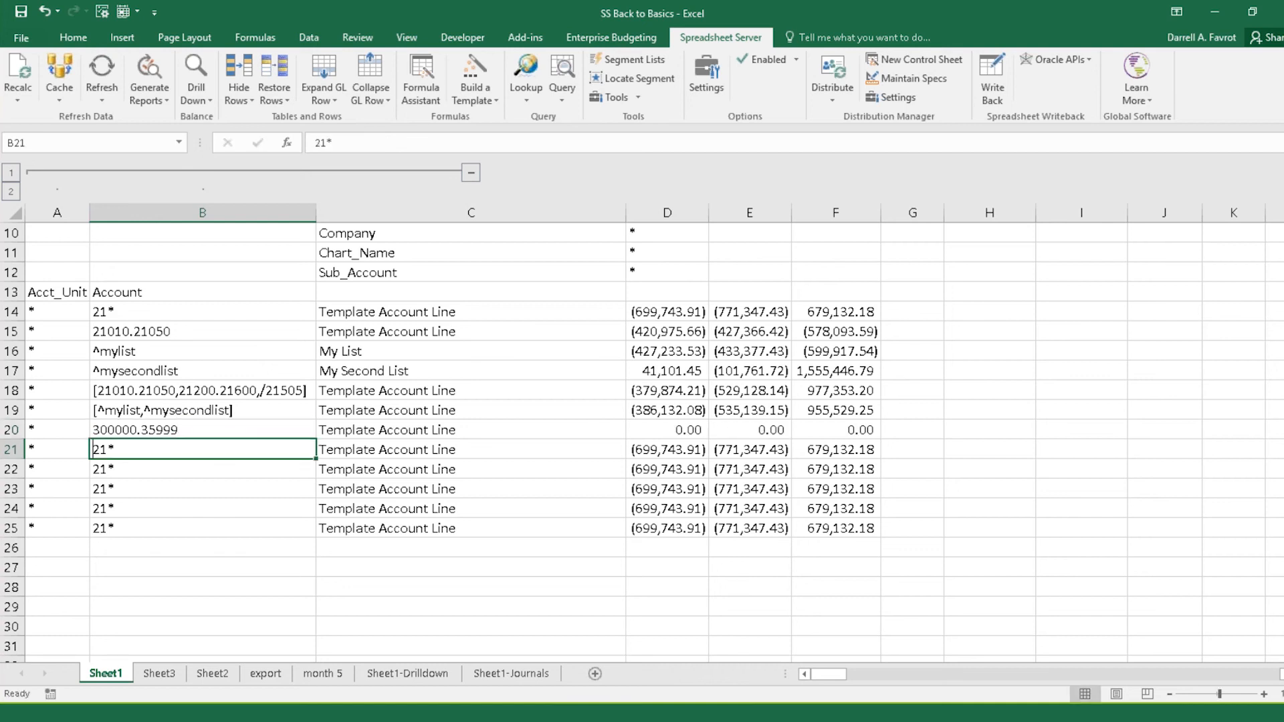
text(36000.36)
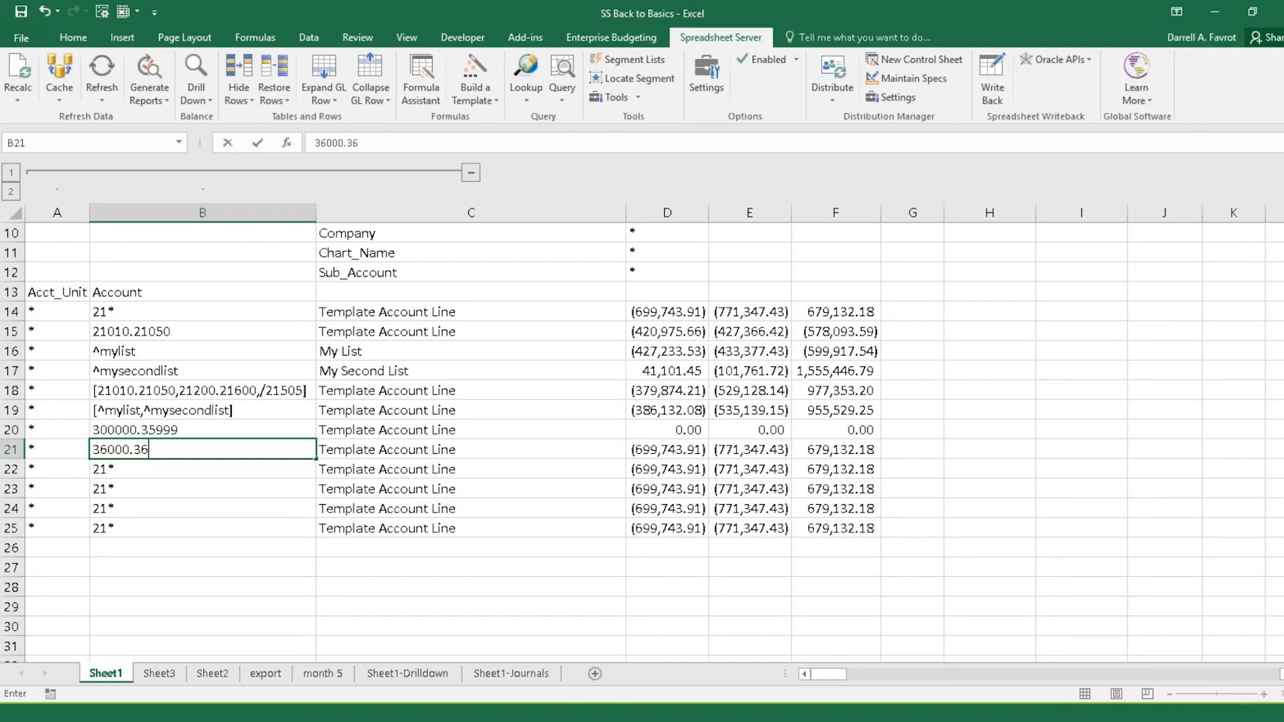
text(999)
key(Return)
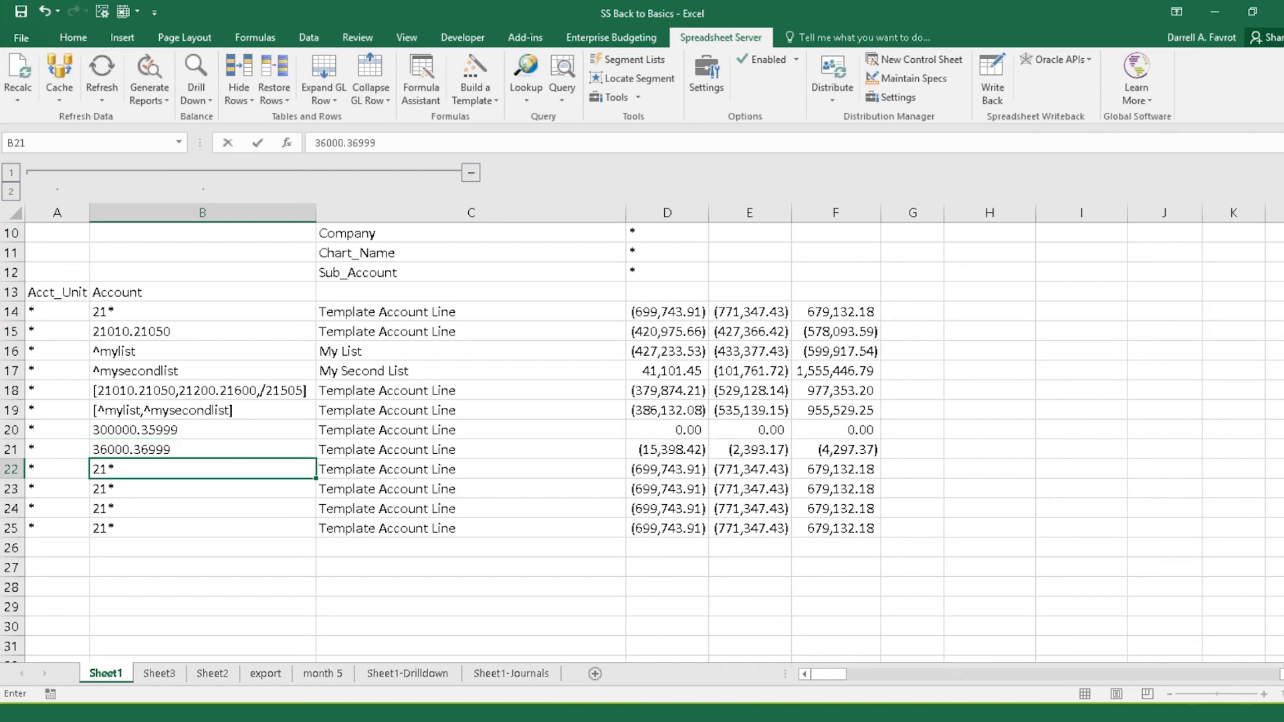
- Enter the account ranges 37000.37999 in B22 and 38000.38999 in B23, and the wildcard account 3* in B24
text(37000.37999)
key(Return)
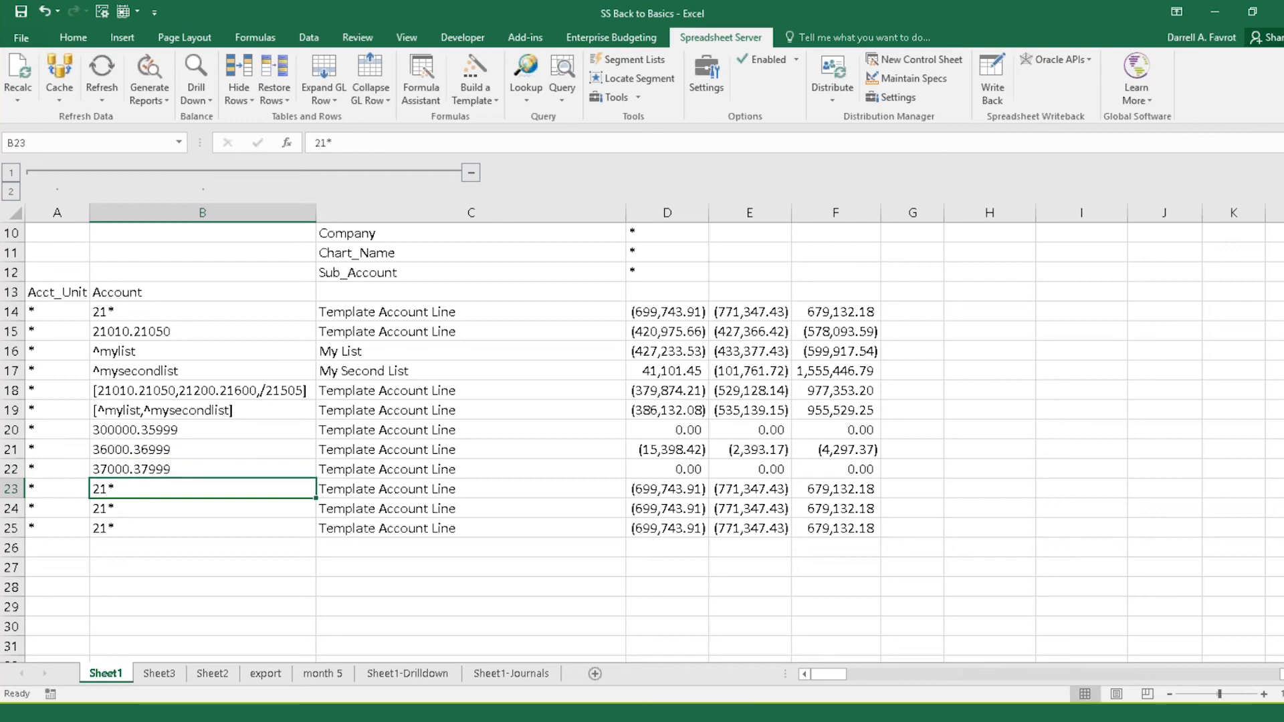
text(38000.)
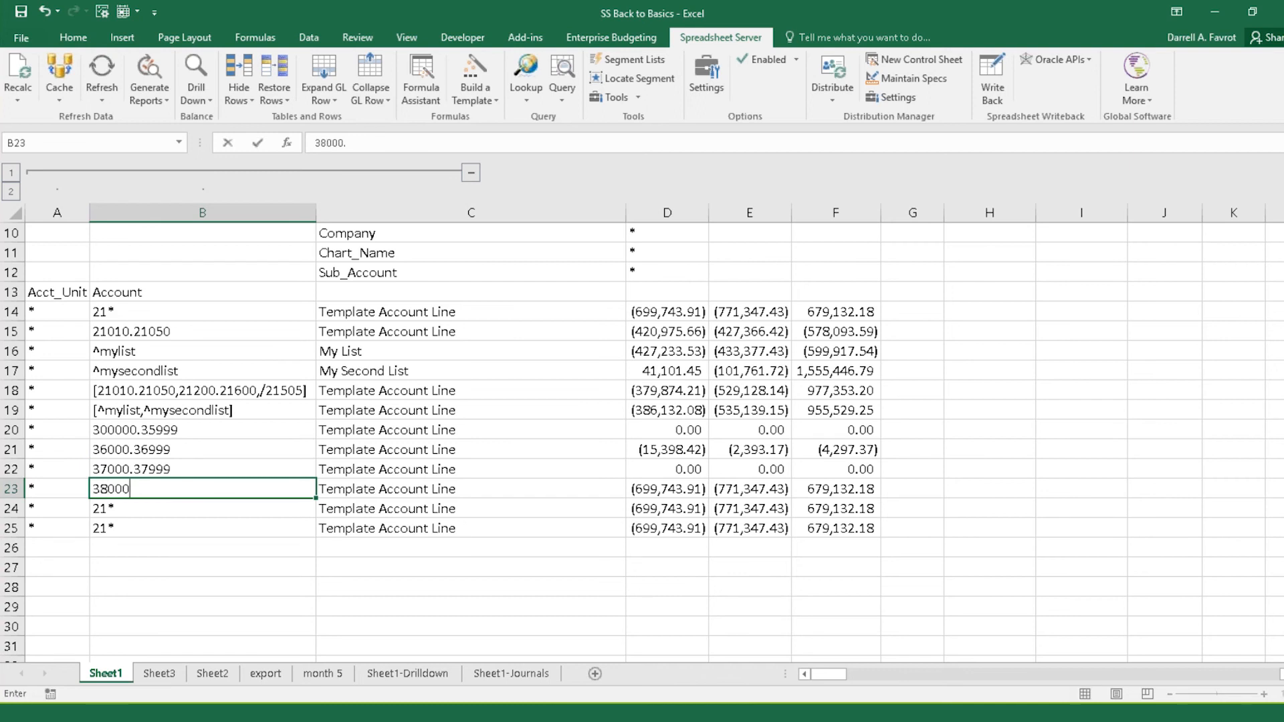
text(38999)
key(Return)
text(3*)
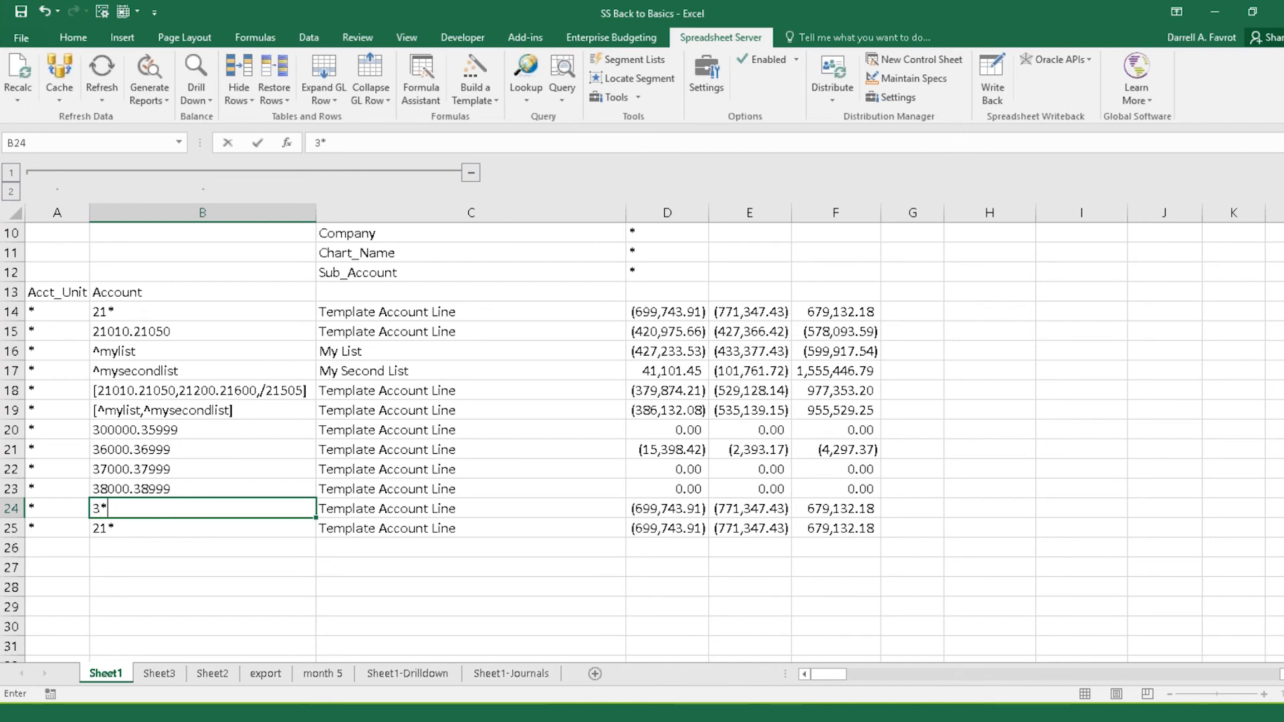
key(Return)
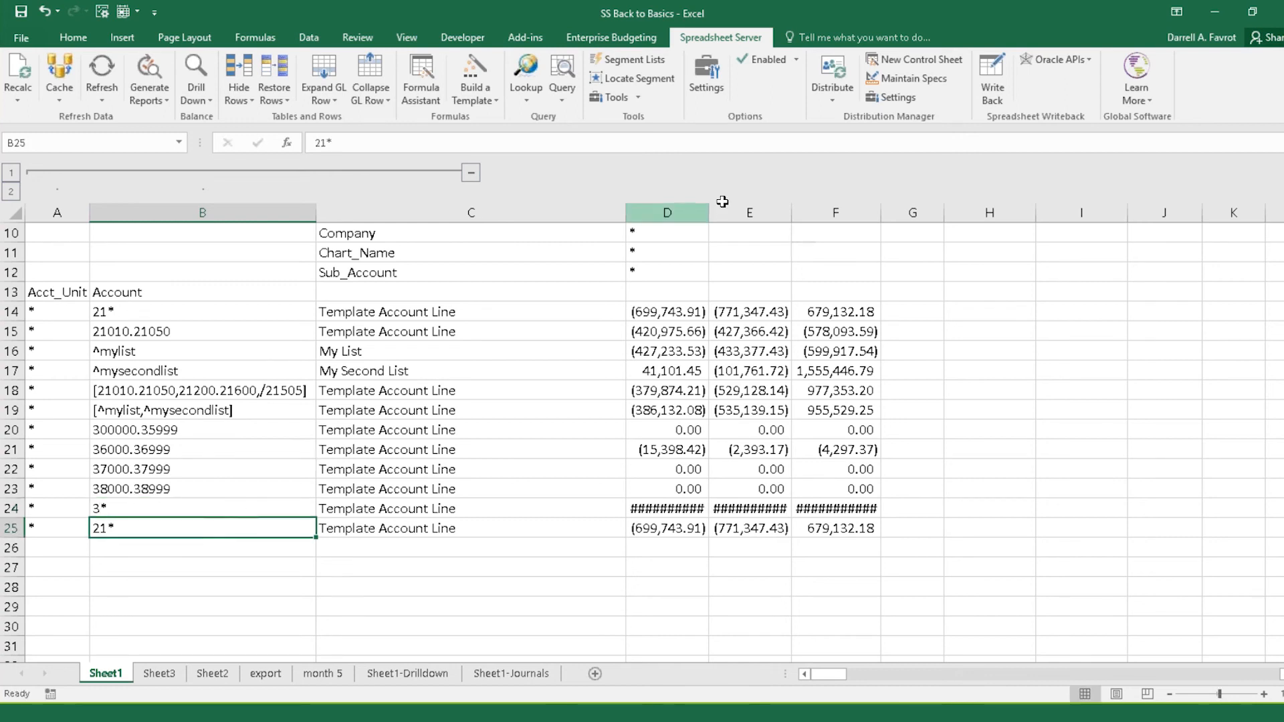
- Fit columns D through F to their contents and correct the account range in B20 to 30000.35999
drag(685, 210, 880, 208)
double_click(880, 206)
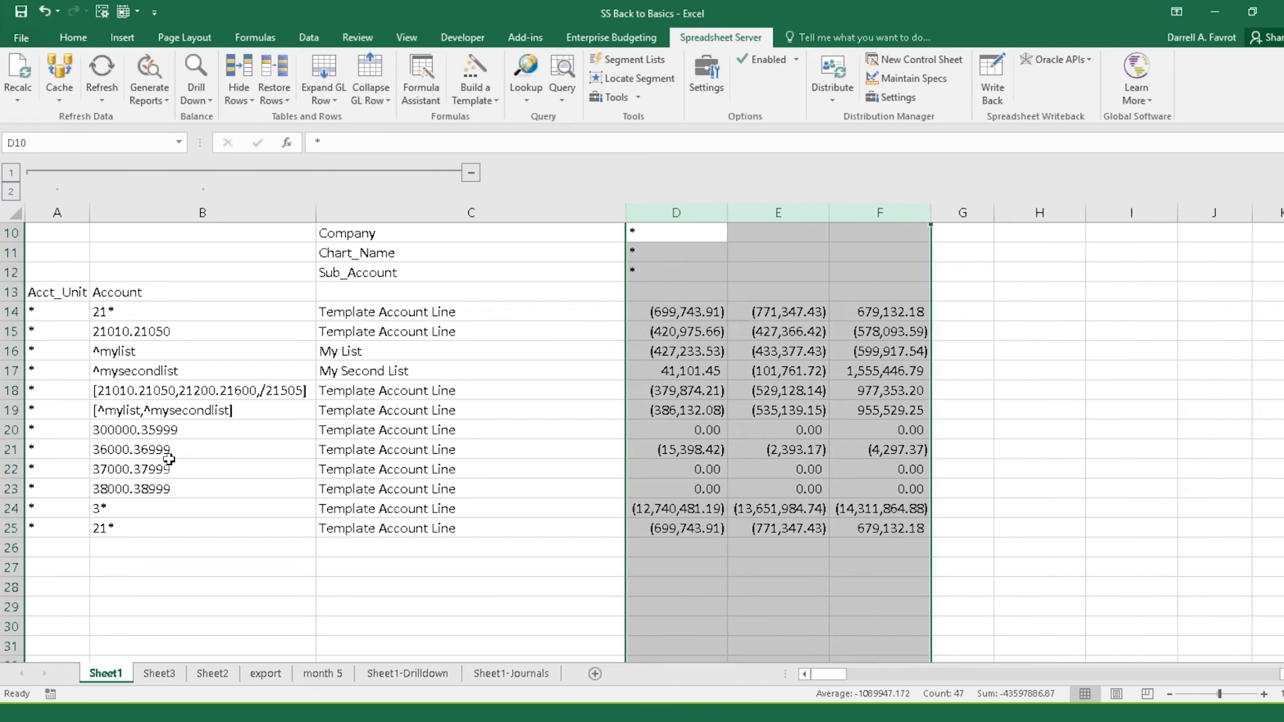
click(120, 429)
click(343, 143)
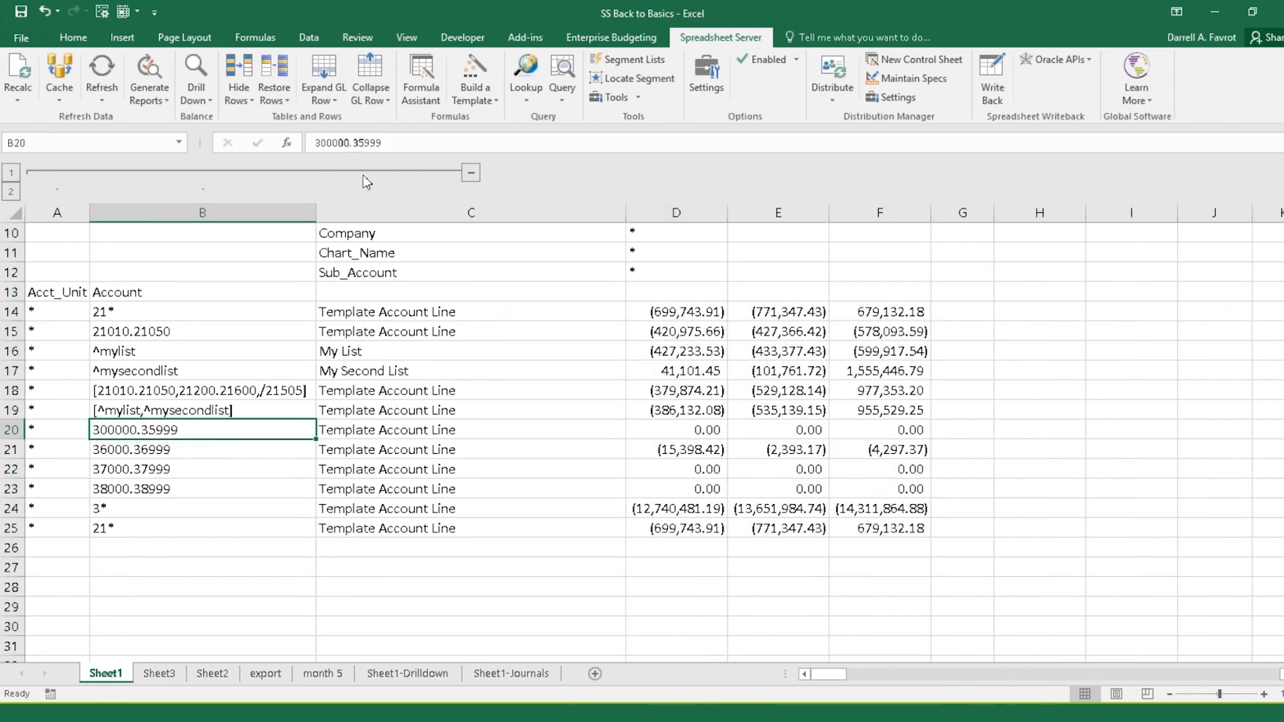
key(Return)
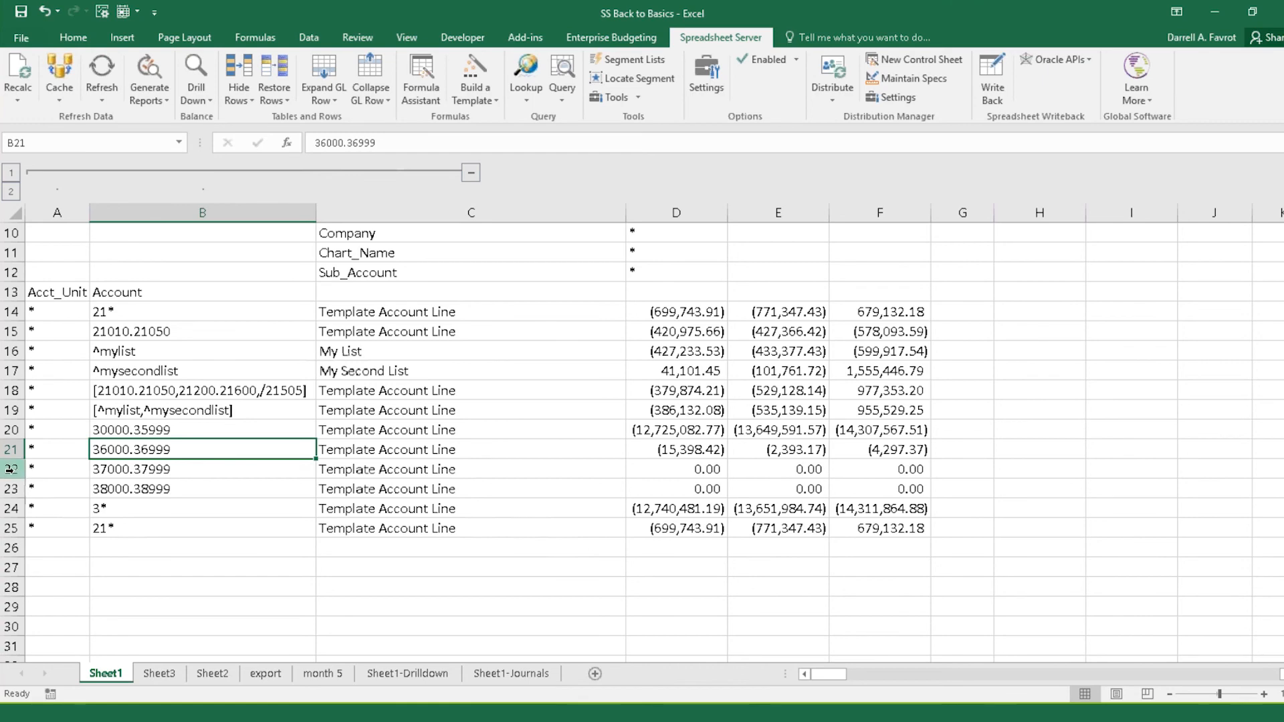
- Hide the zero-balance GXL rows in the workbook, and restore the hidden rows
drag(12, 469, 13, 489)
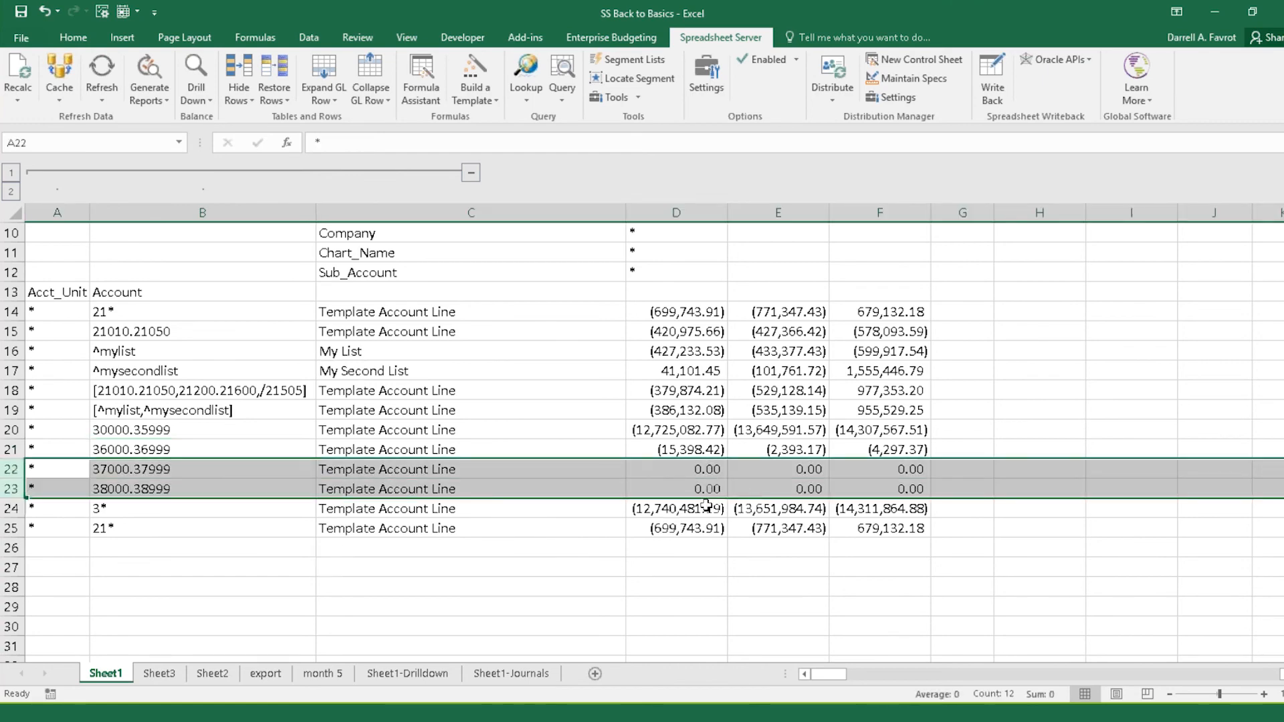
scroll(648, 309, up, 1)
scroll(648, 308, up, 2)
scroll(668, 314, down, 2)
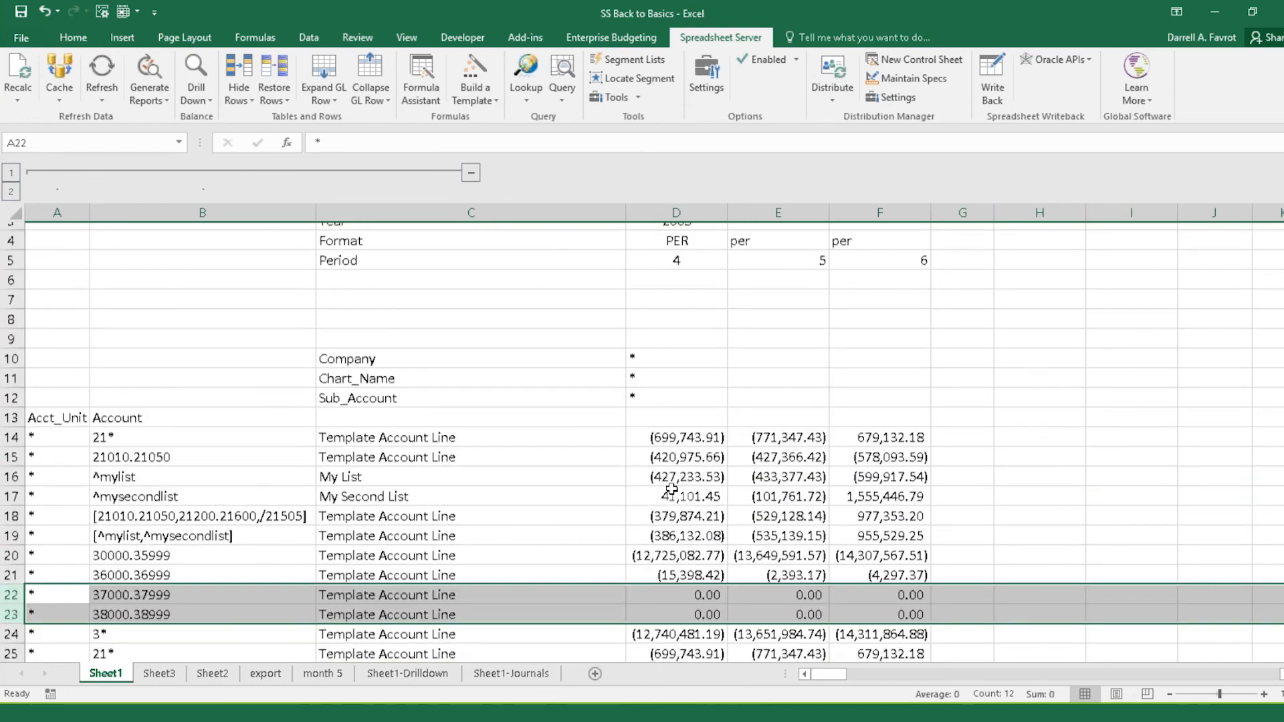
click(1168, 696)
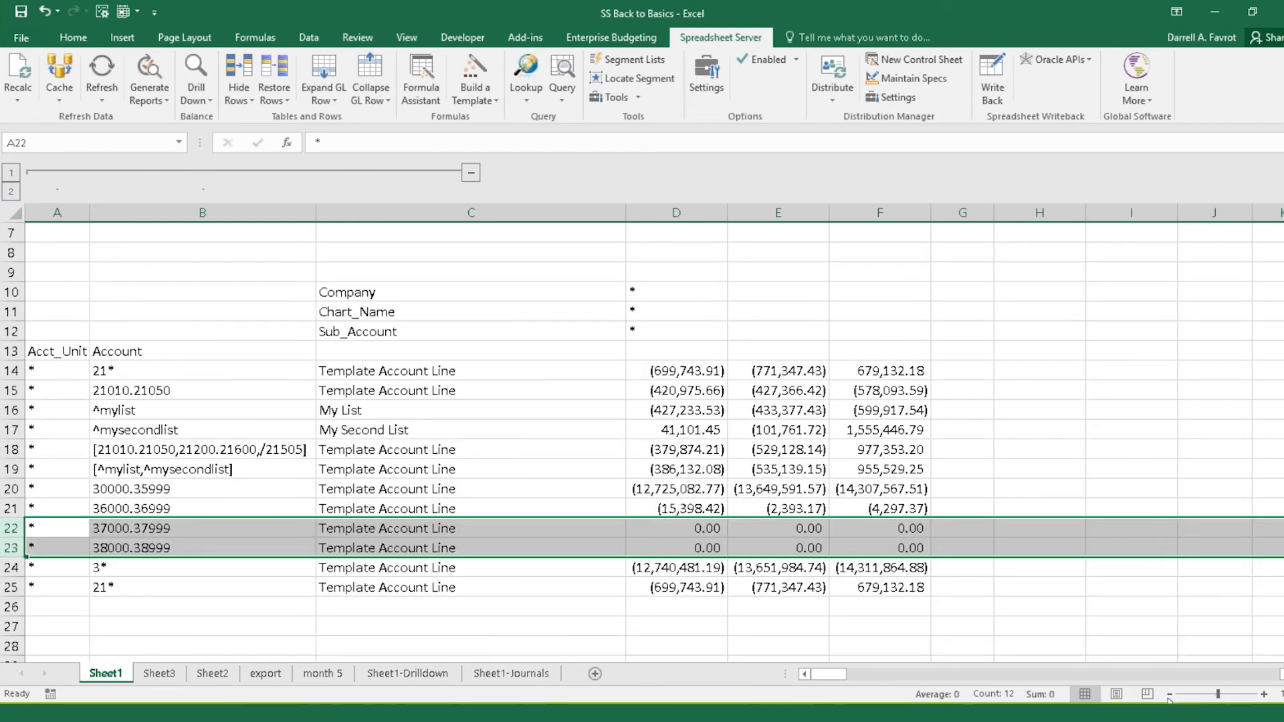
click(1168, 695)
click(1168, 695)
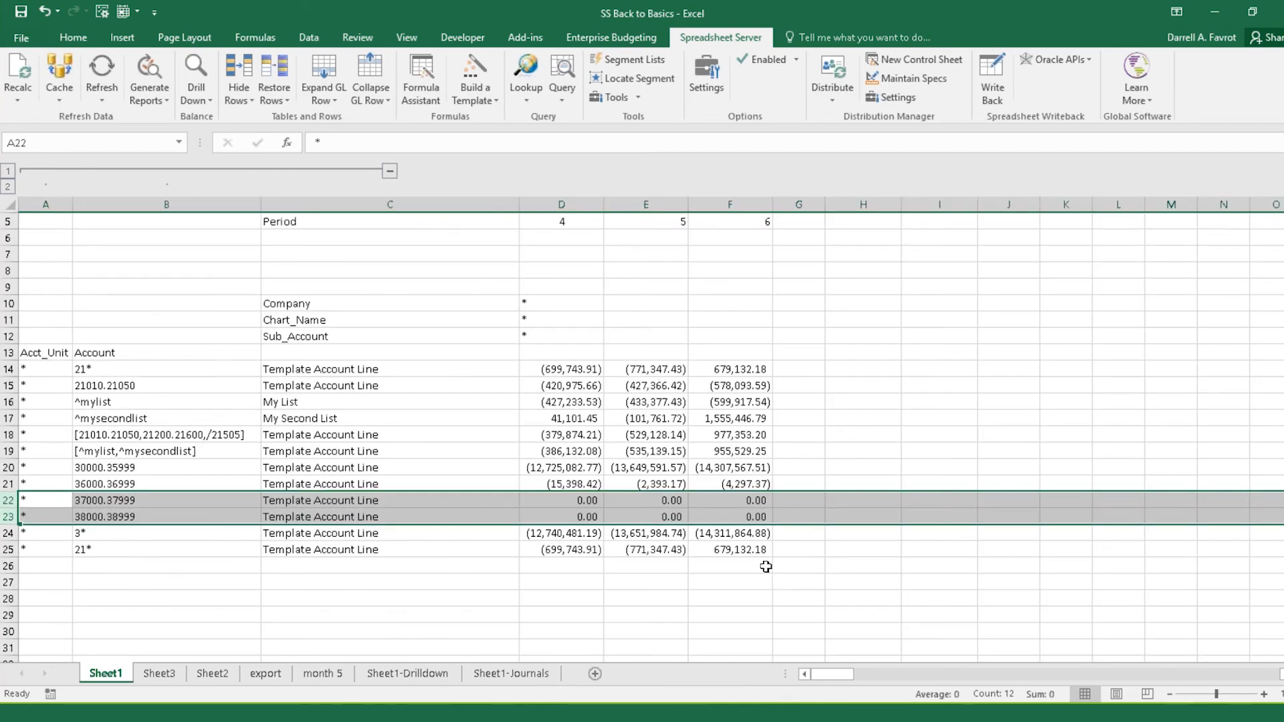
scroll(764, 565, up, 2)
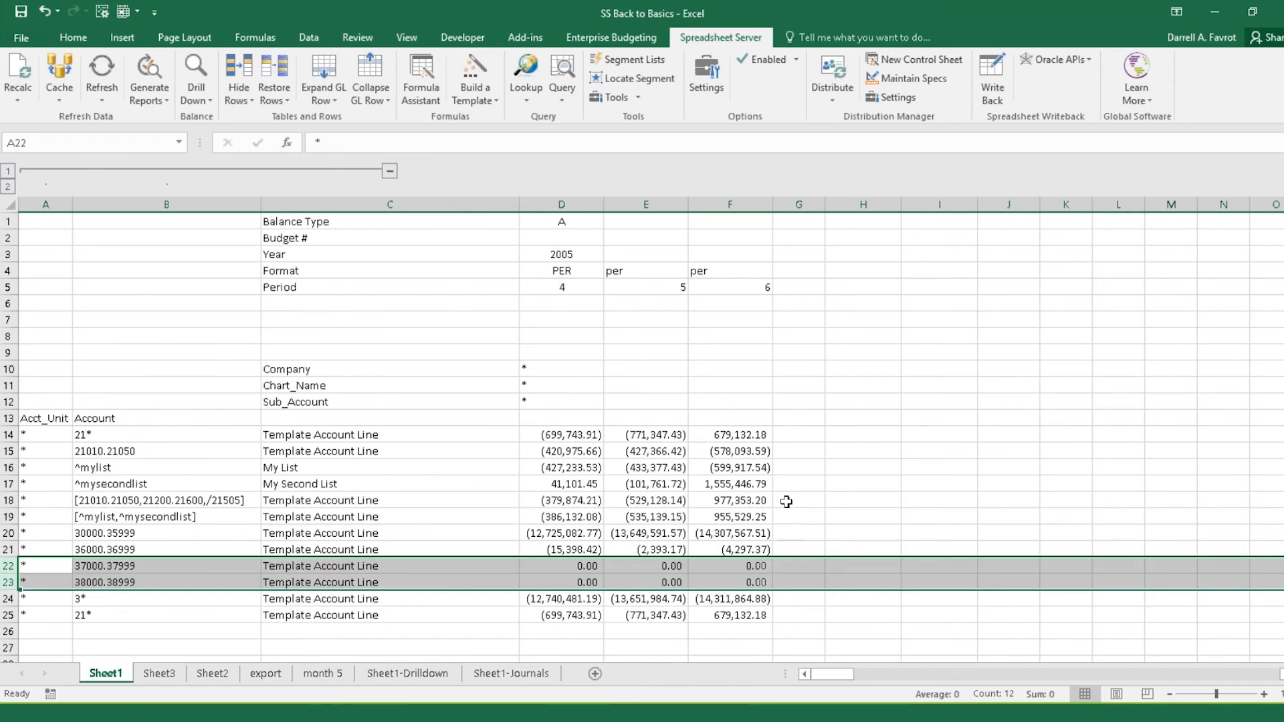
click(575, 501)
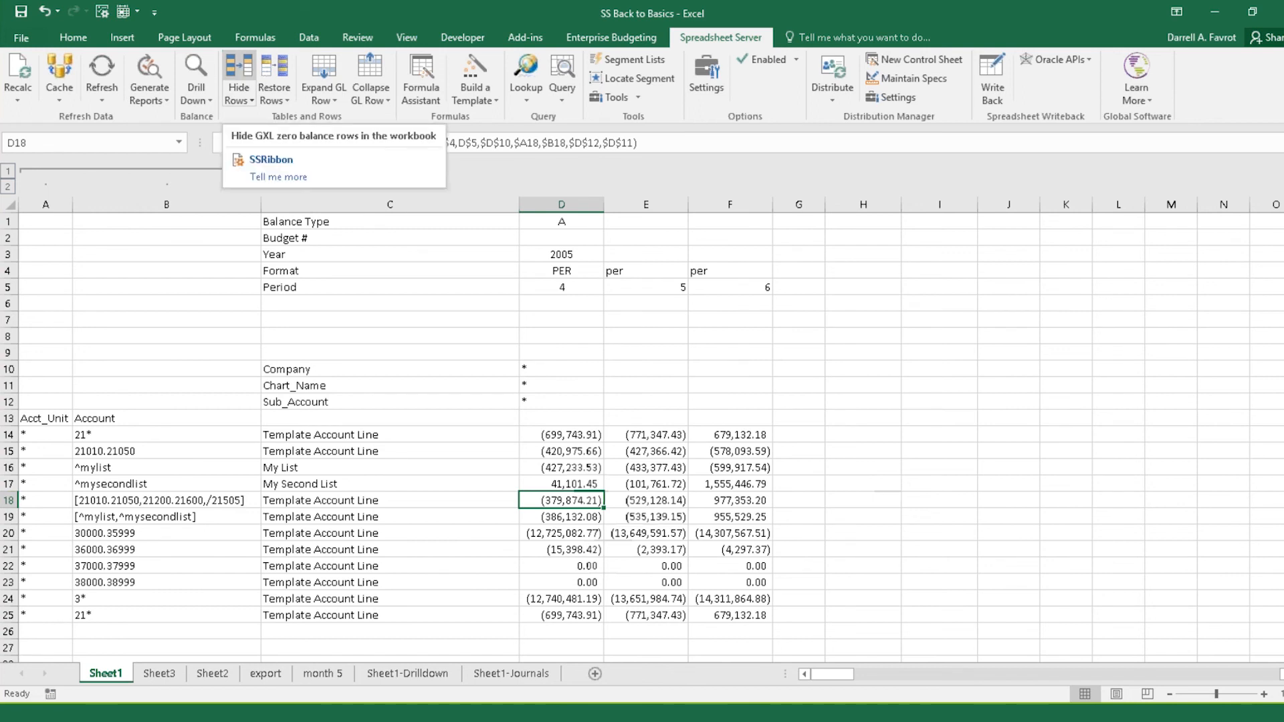
click(242, 72)
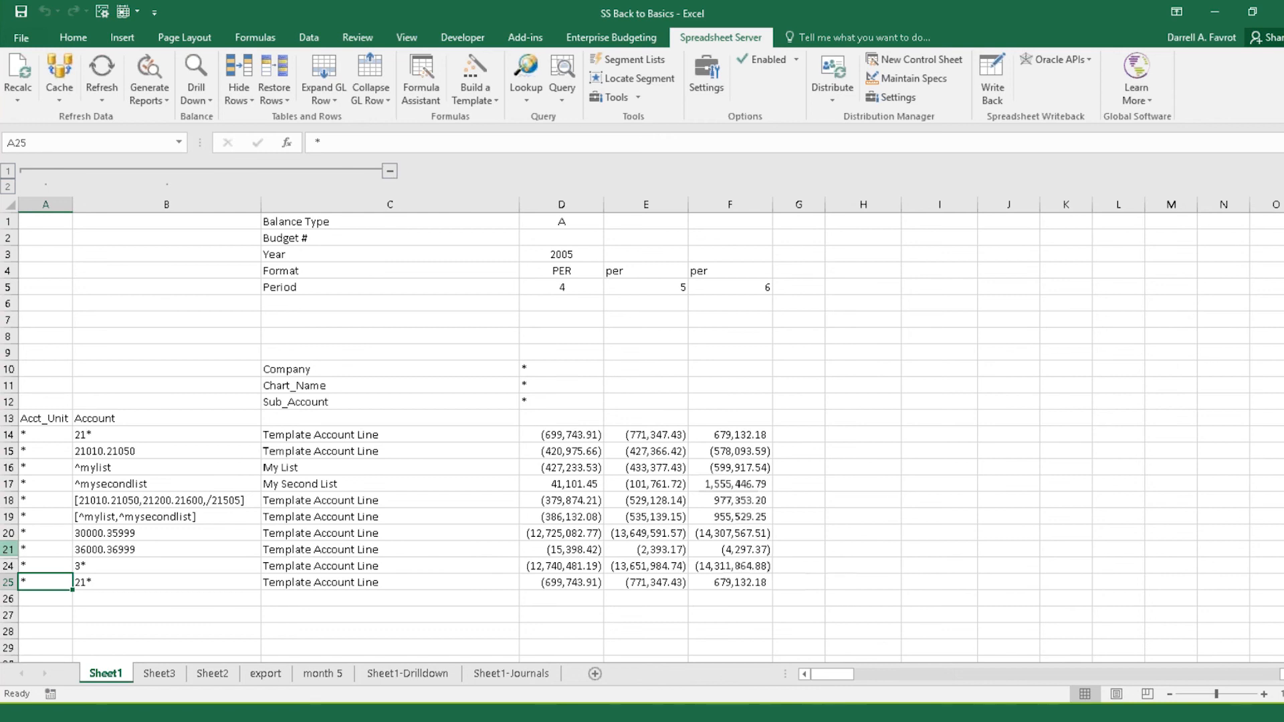
click(272, 72)
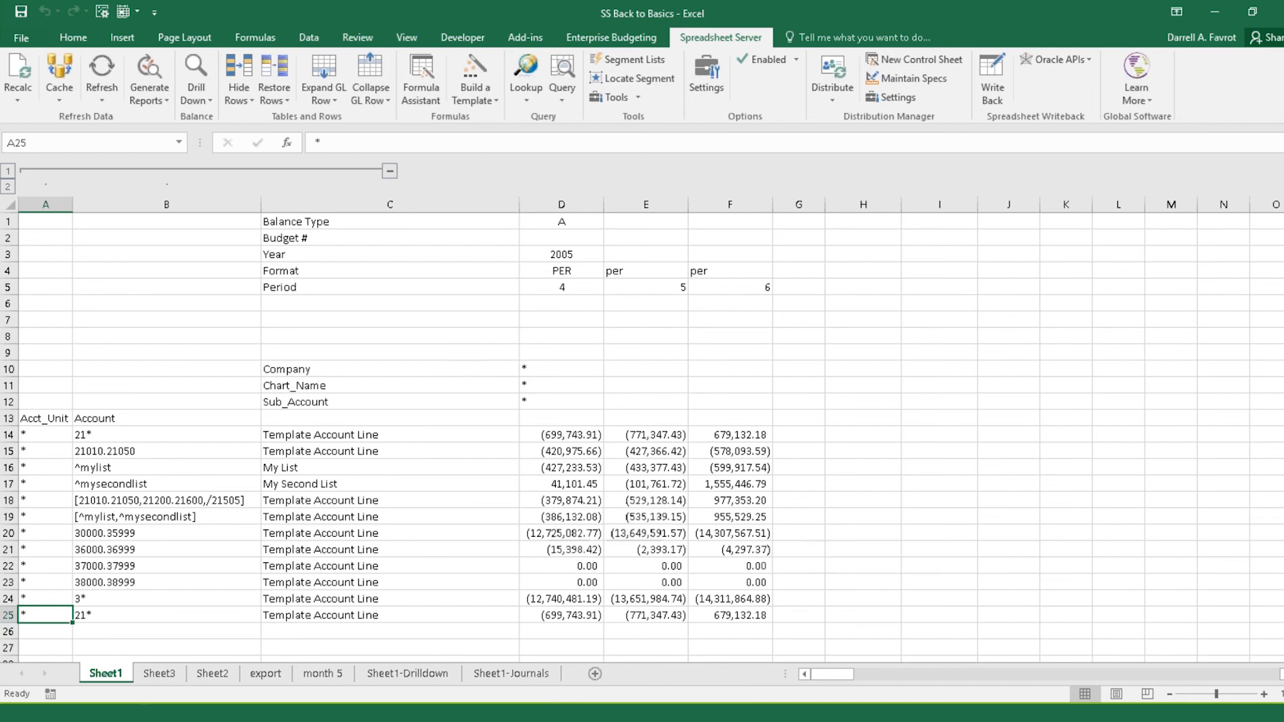
- View the local cache, enlarging its window and widening the ACCTKEY column to show the full account keys
click(563, 435)
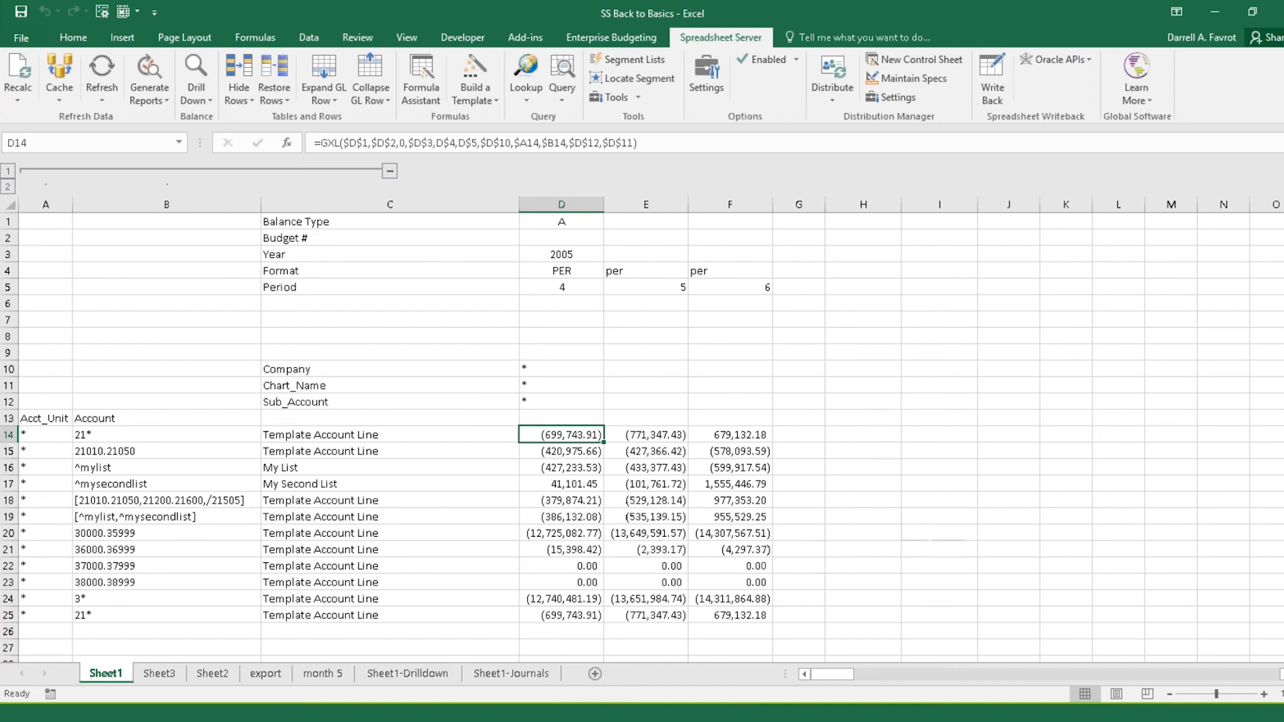
click(72, 102)
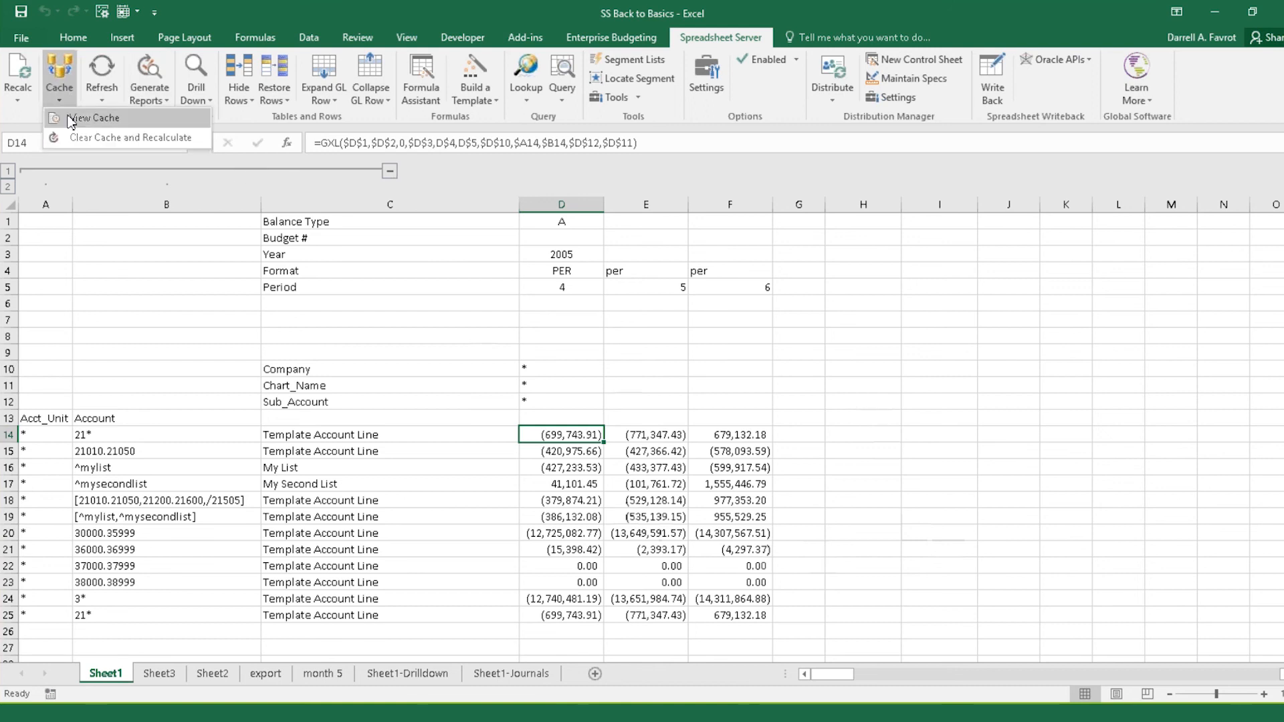
click(94, 117)
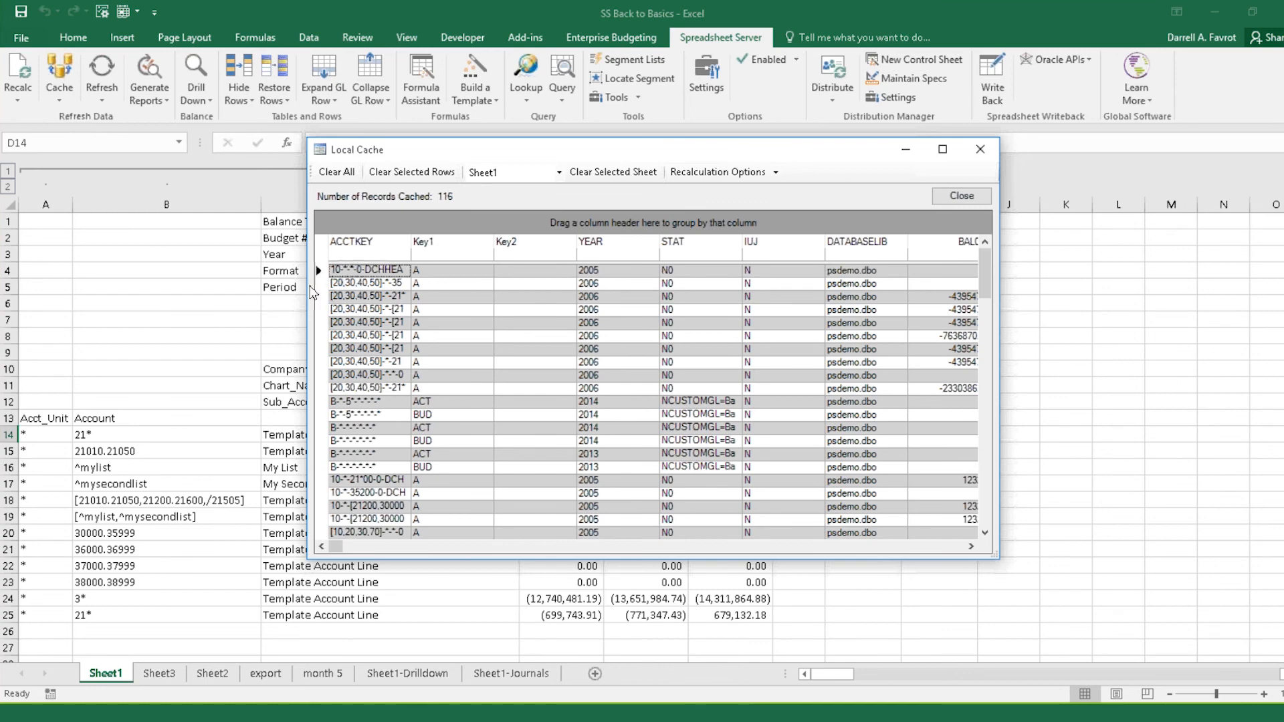
drag(279, 299, 88, 334)
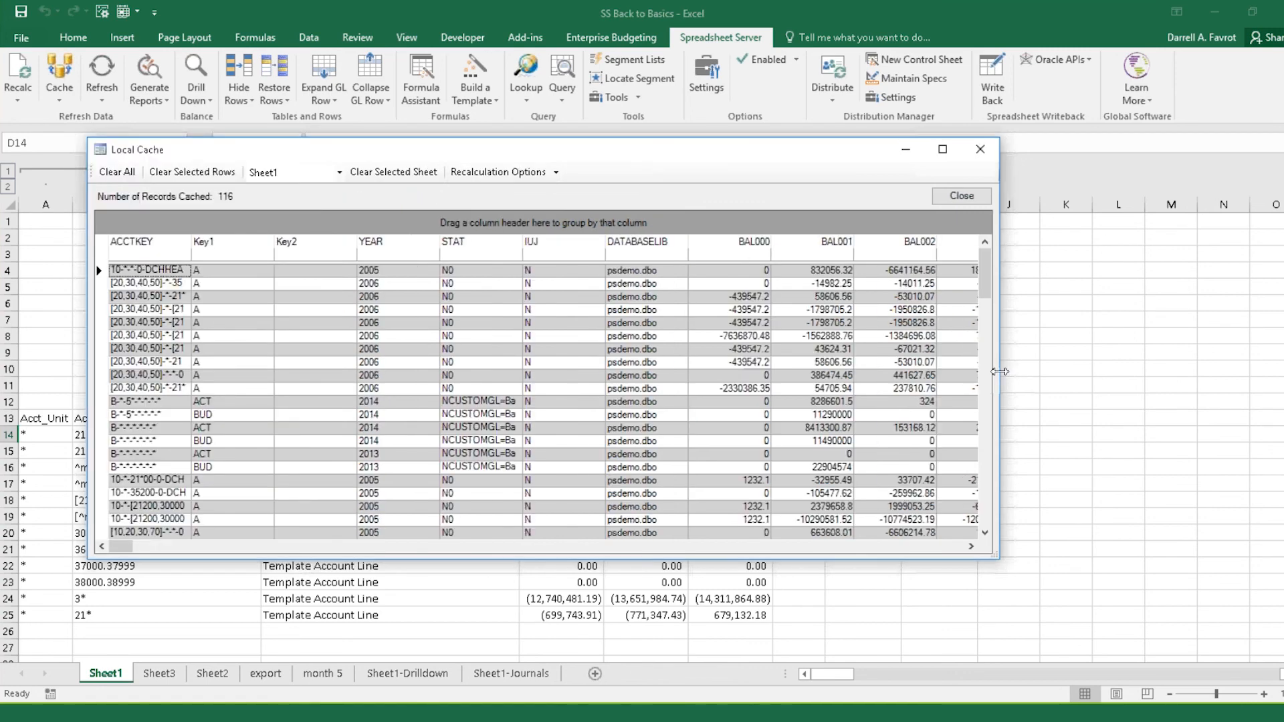
drag(1000, 371, 1280, 373)
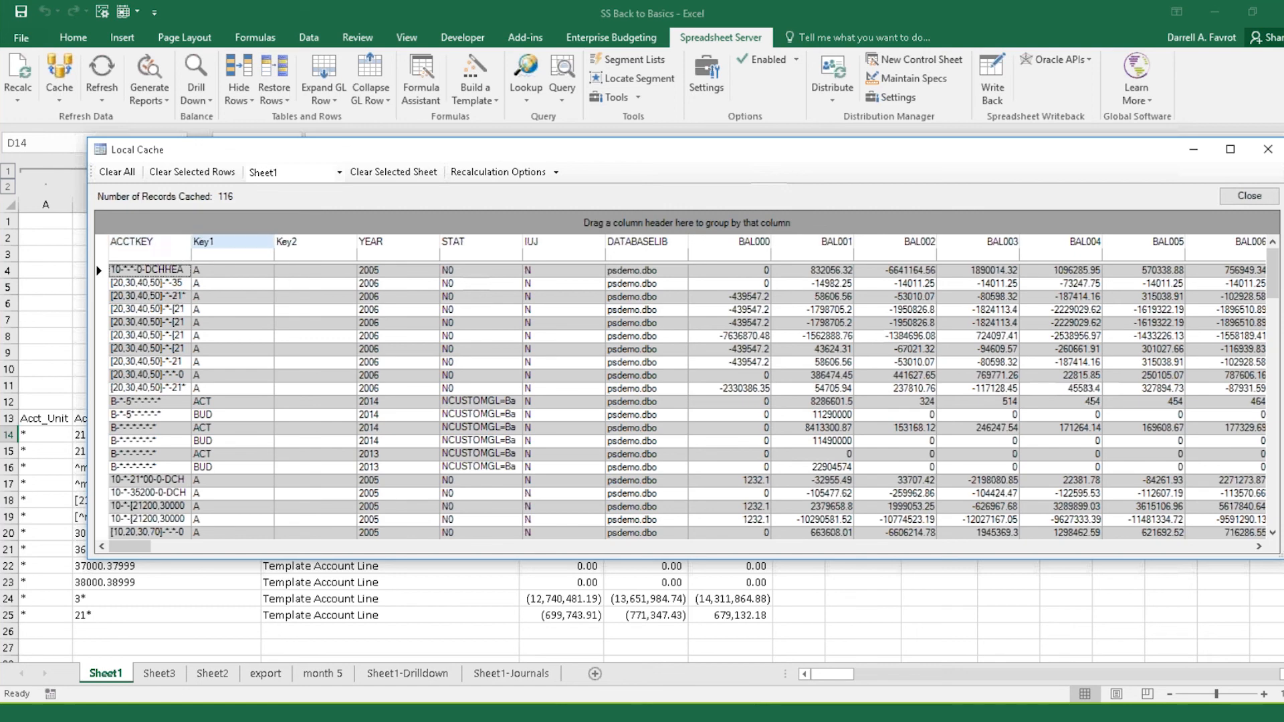
drag(302, 247, 302, 247)
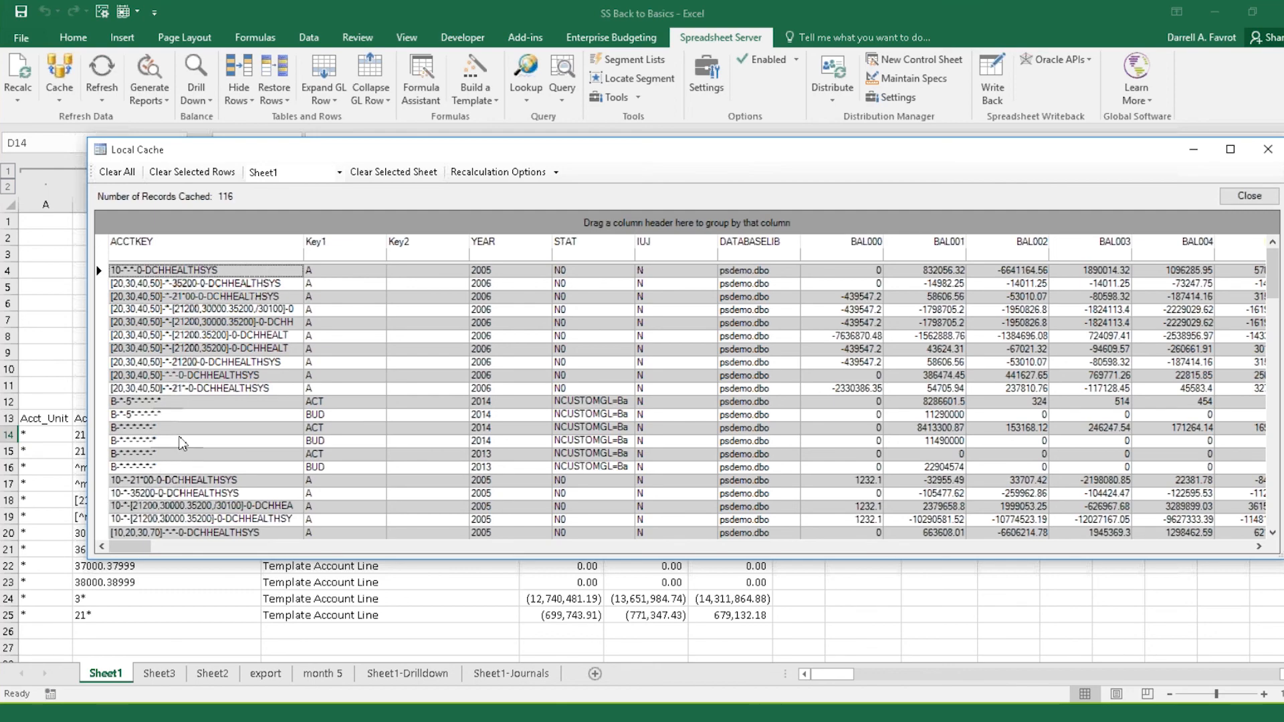
- Examine the cached records, from the account keys and segment list entries to the balance columns for each period
scroll(182, 443, down, 4)
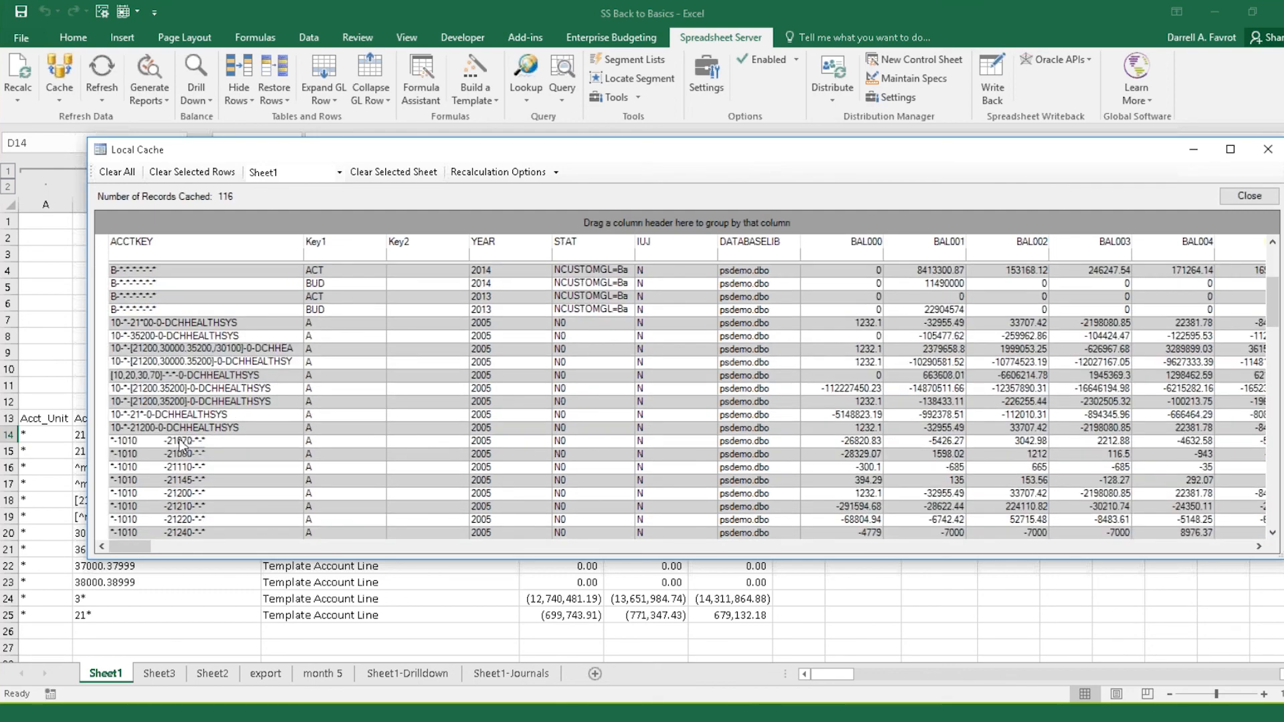
scroll(181, 443, down, 8)
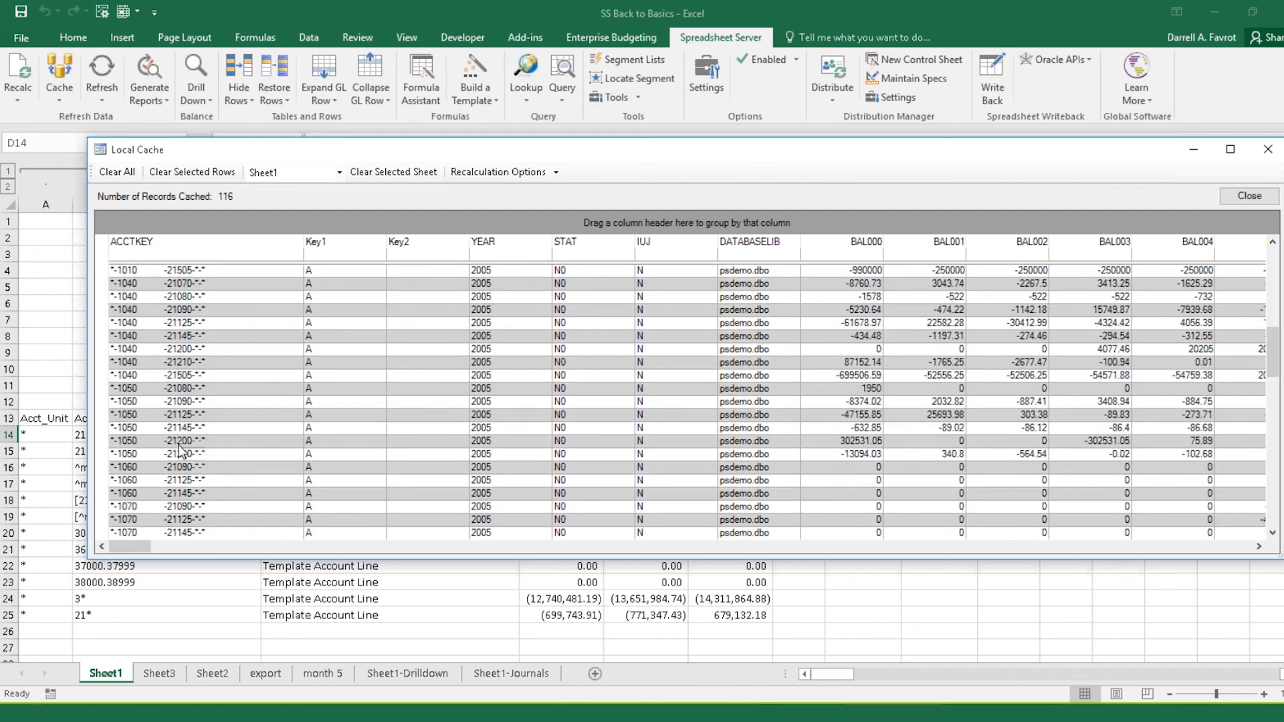
scroll(181, 447, down, 3)
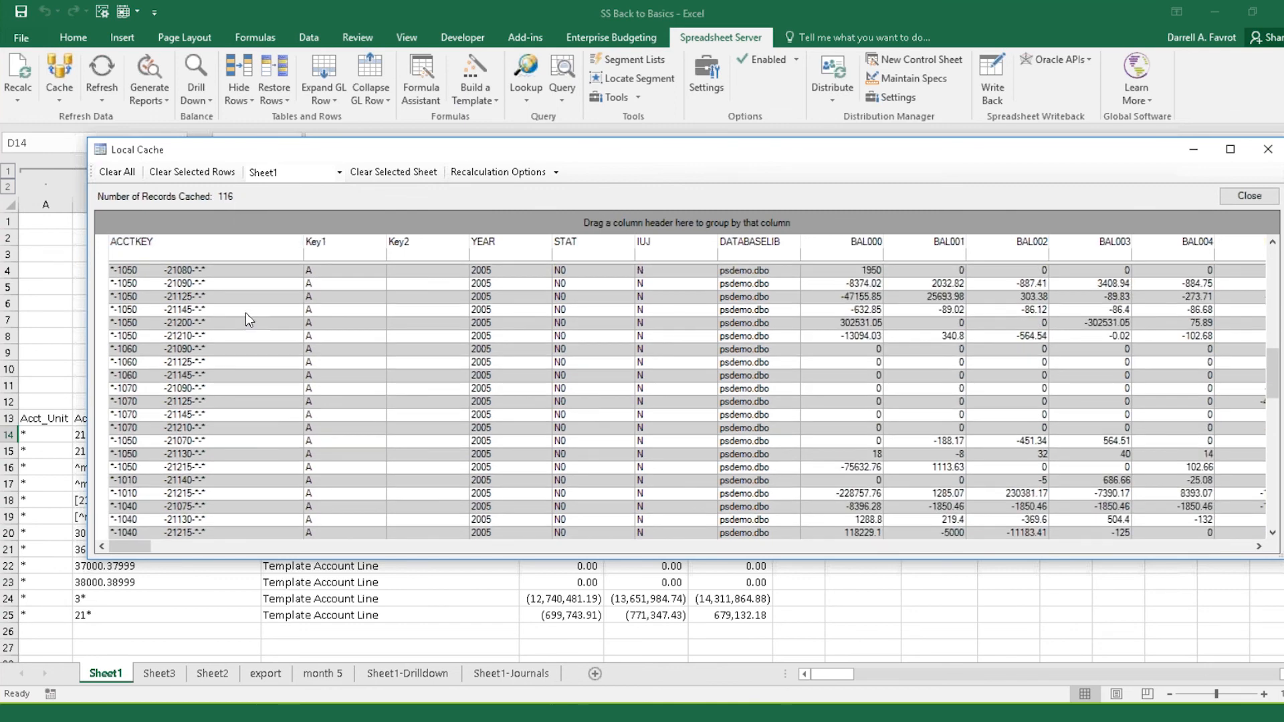
scroll(244, 328, down, 1)
scroll(242, 332, down, 4)
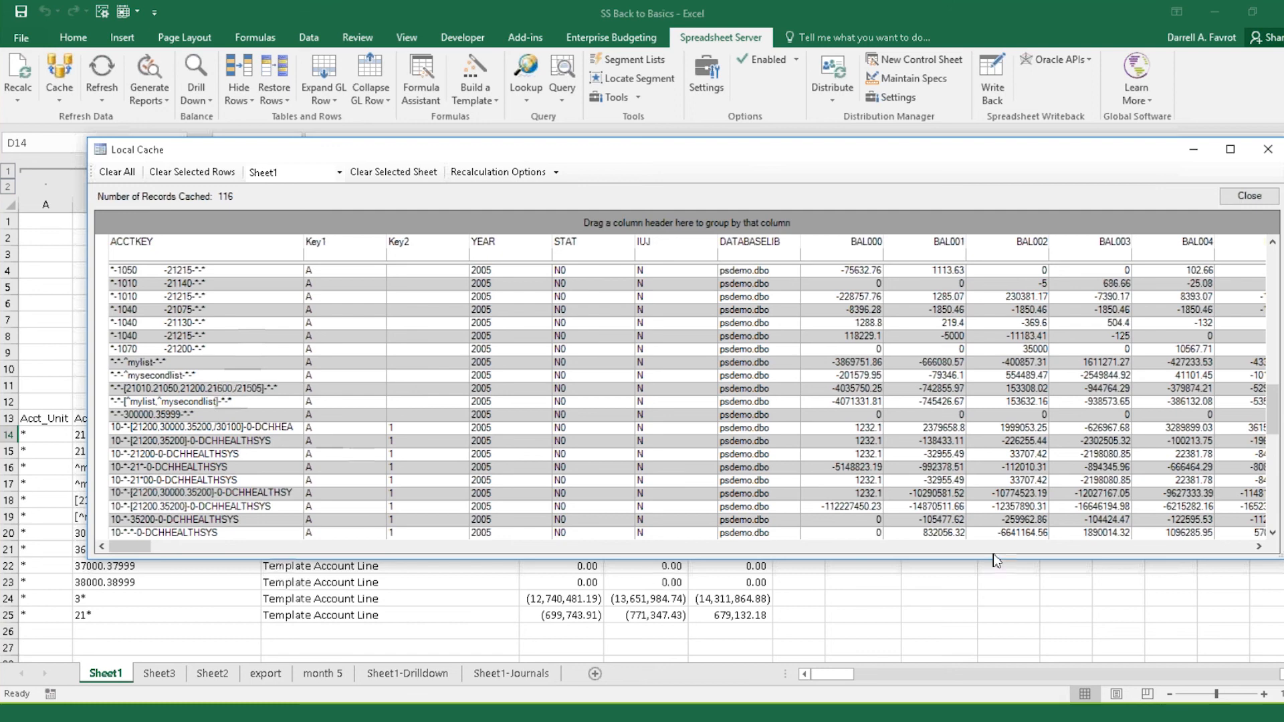
click(1259, 548)
click(1260, 547)
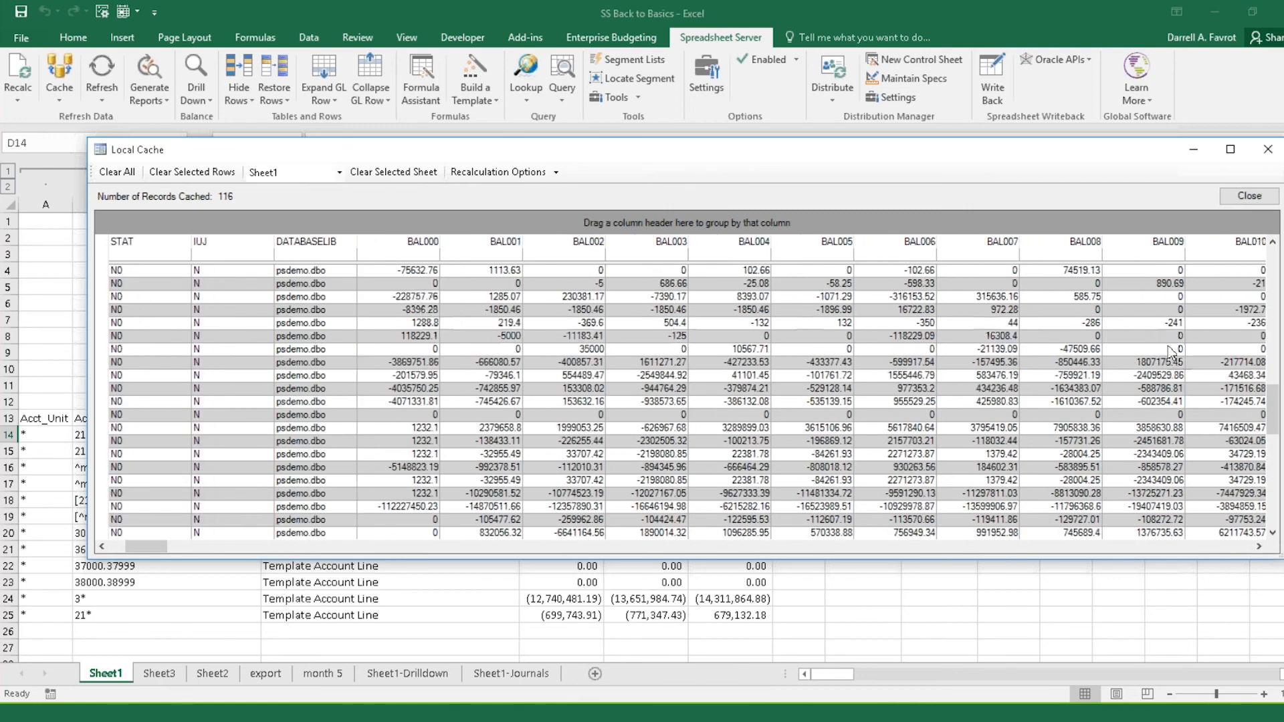
click(1258, 546)
click(1258, 546)
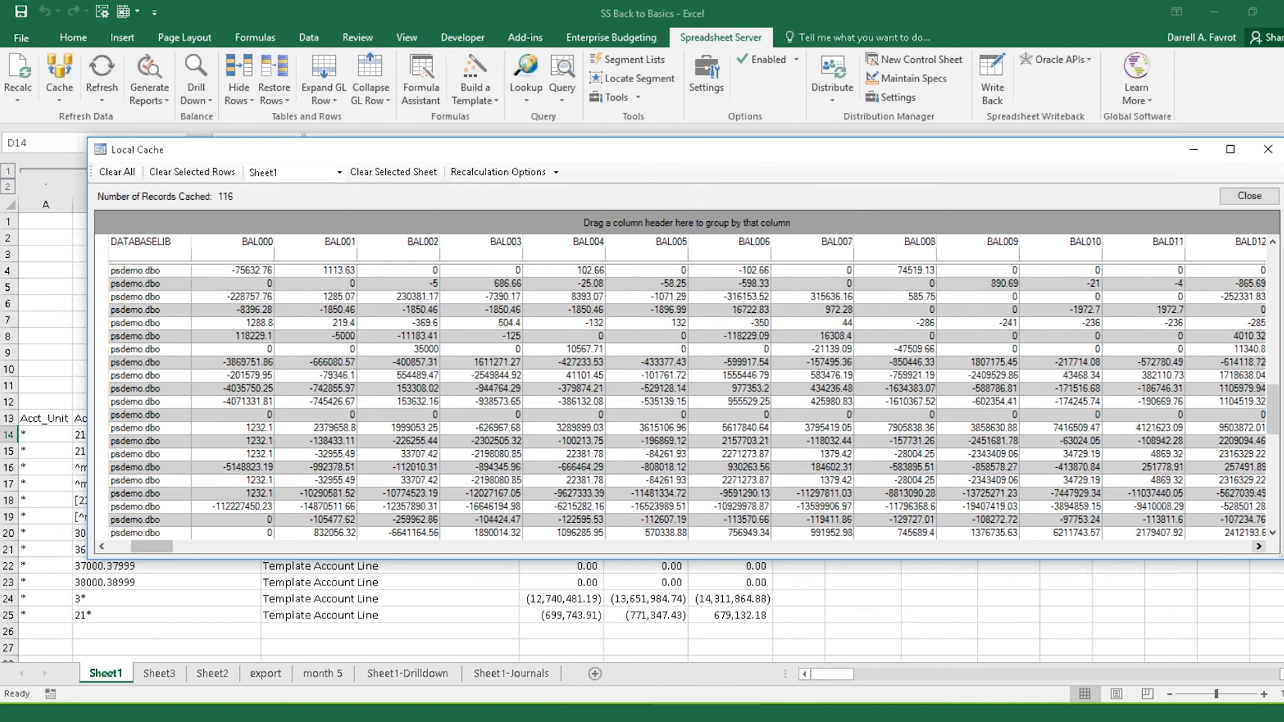
click(1258, 547)
click(1259, 546)
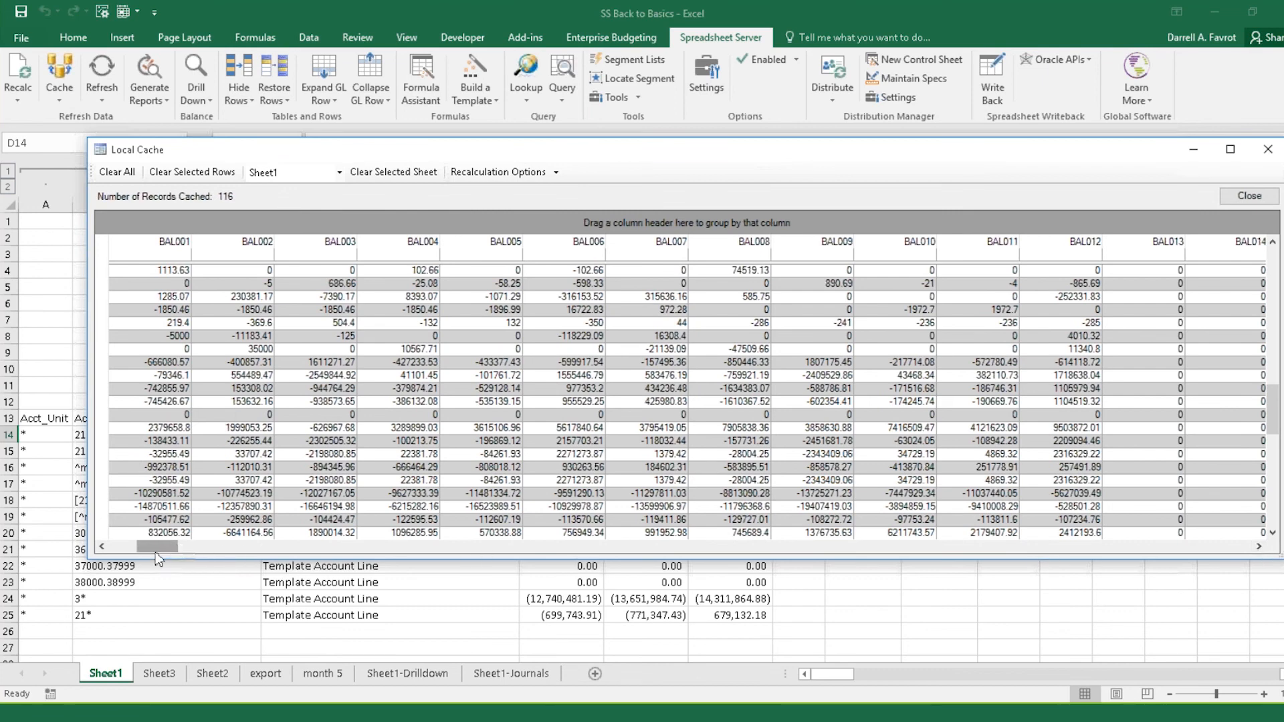
drag(159, 548, 127, 551)
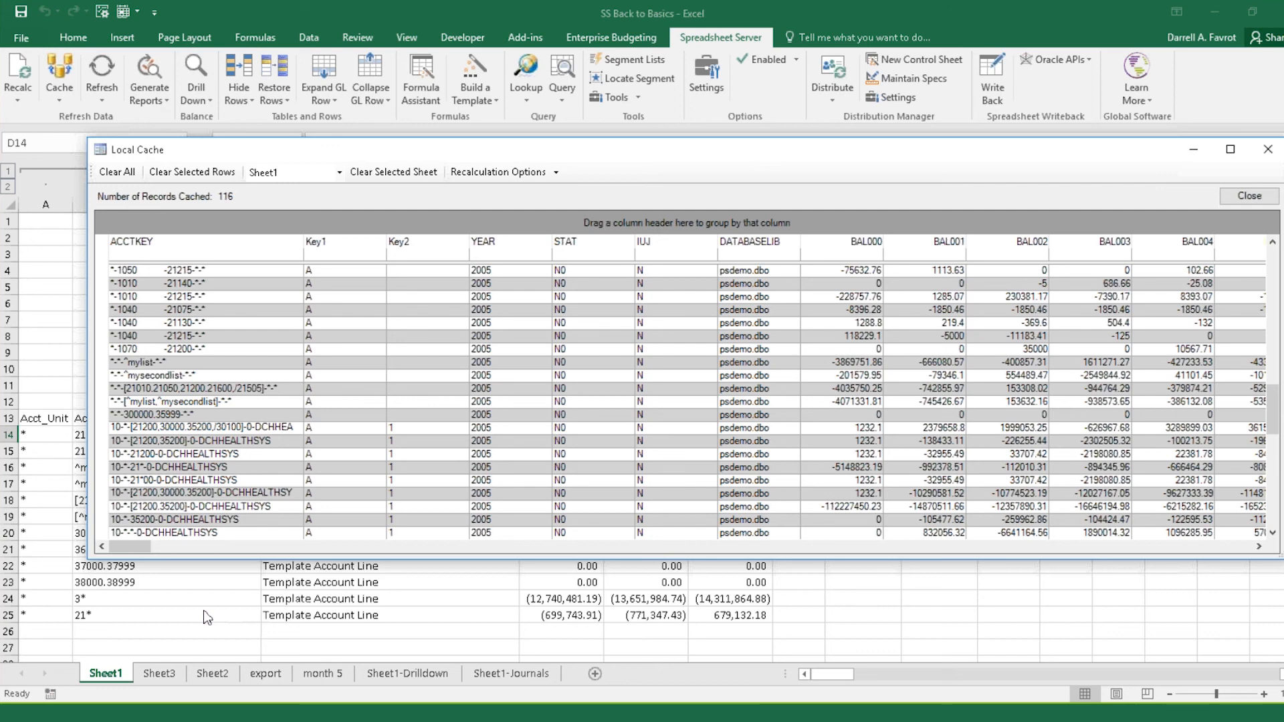
- Select the cached record for the inline account list, check which sheets can be cleared individually, and select the *-1050-21215 record
click(99, 388)
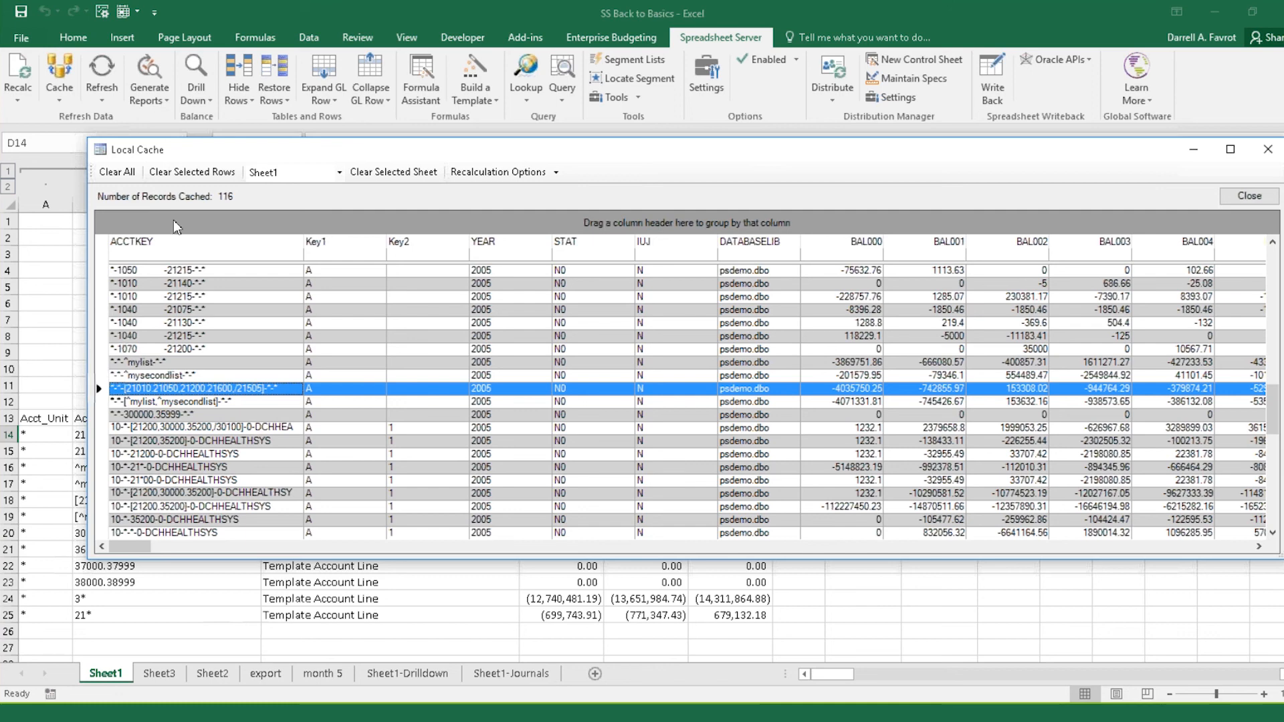
click(340, 173)
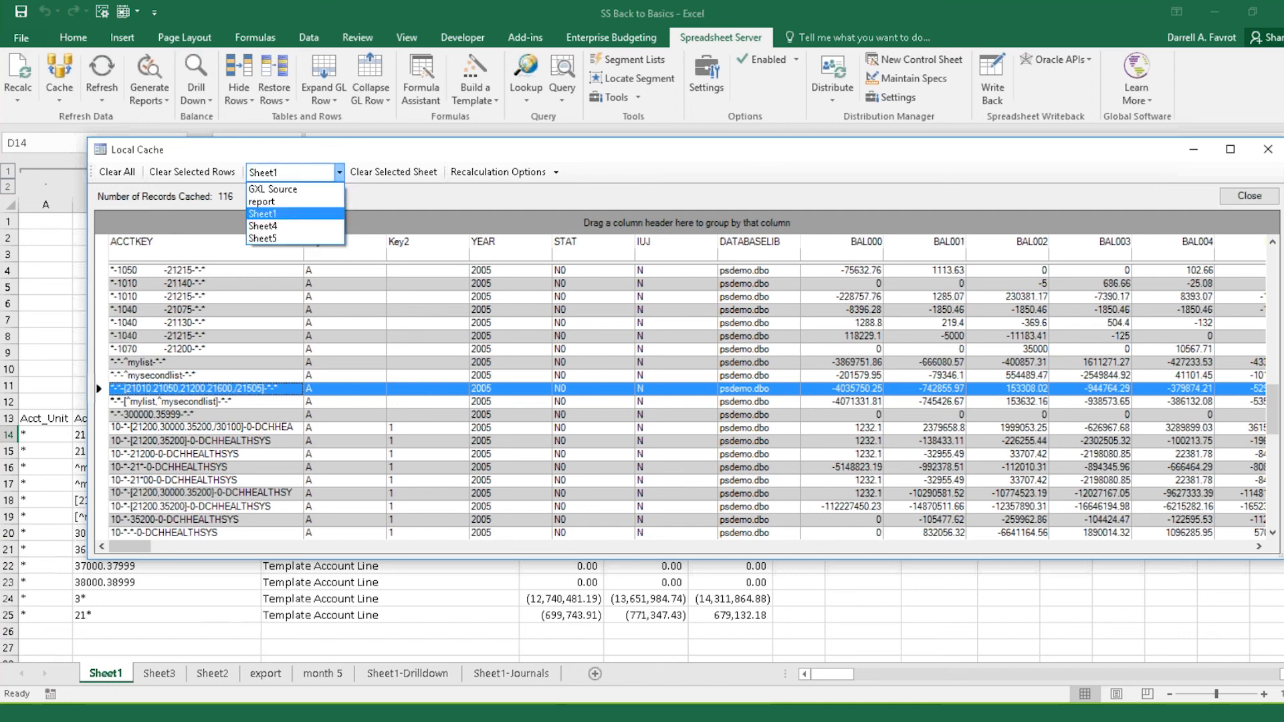
click(373, 197)
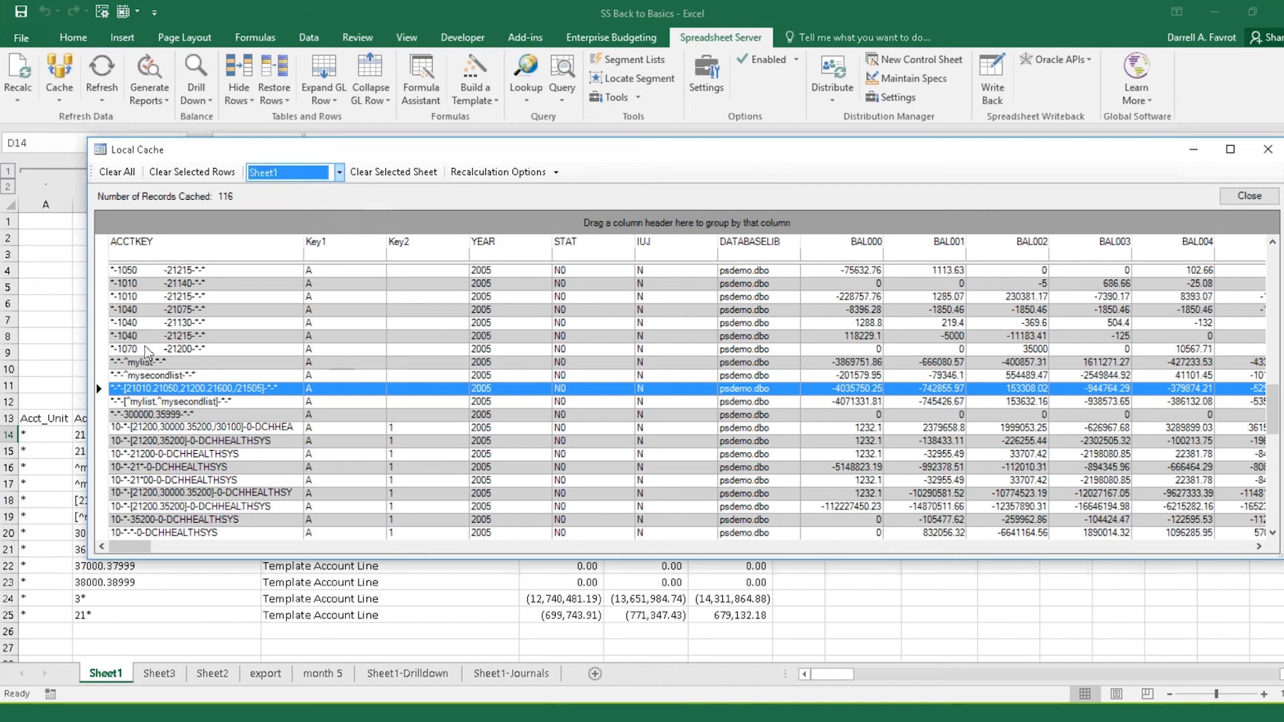
key(Delete)
click(99, 271)
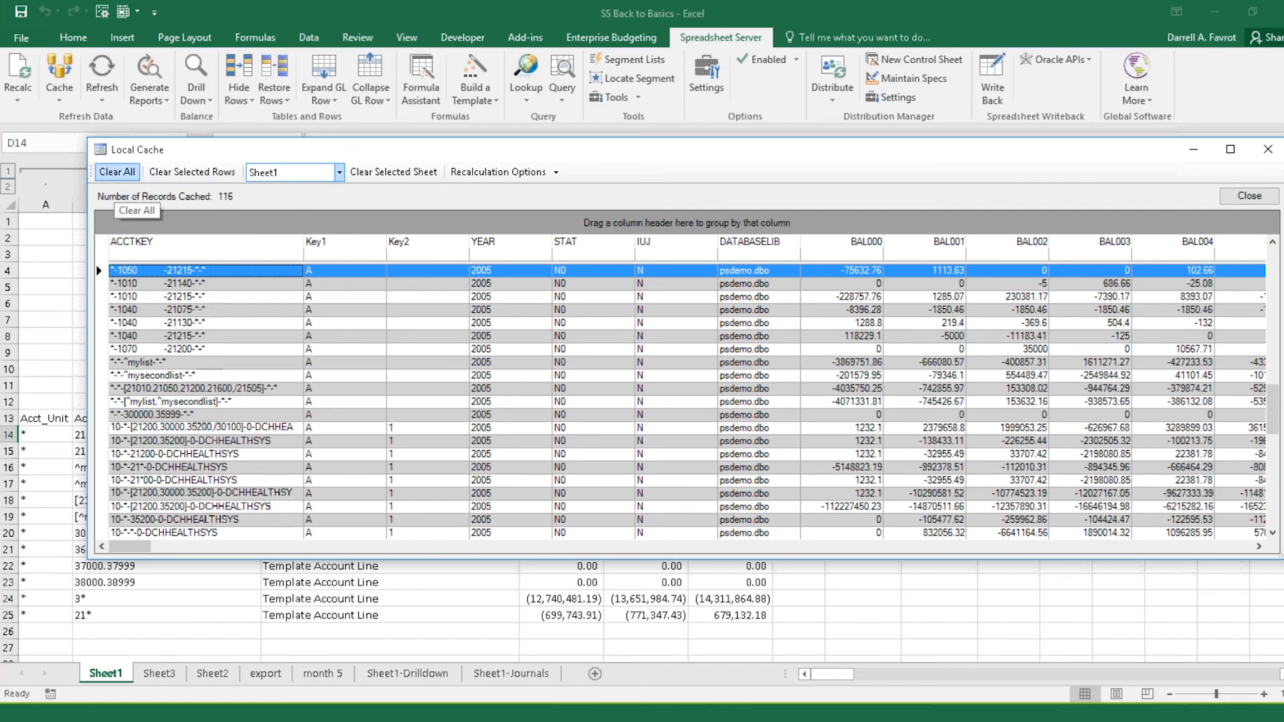
- Clear all records from the local cache and close it so the workbook recalculates
click(117, 171)
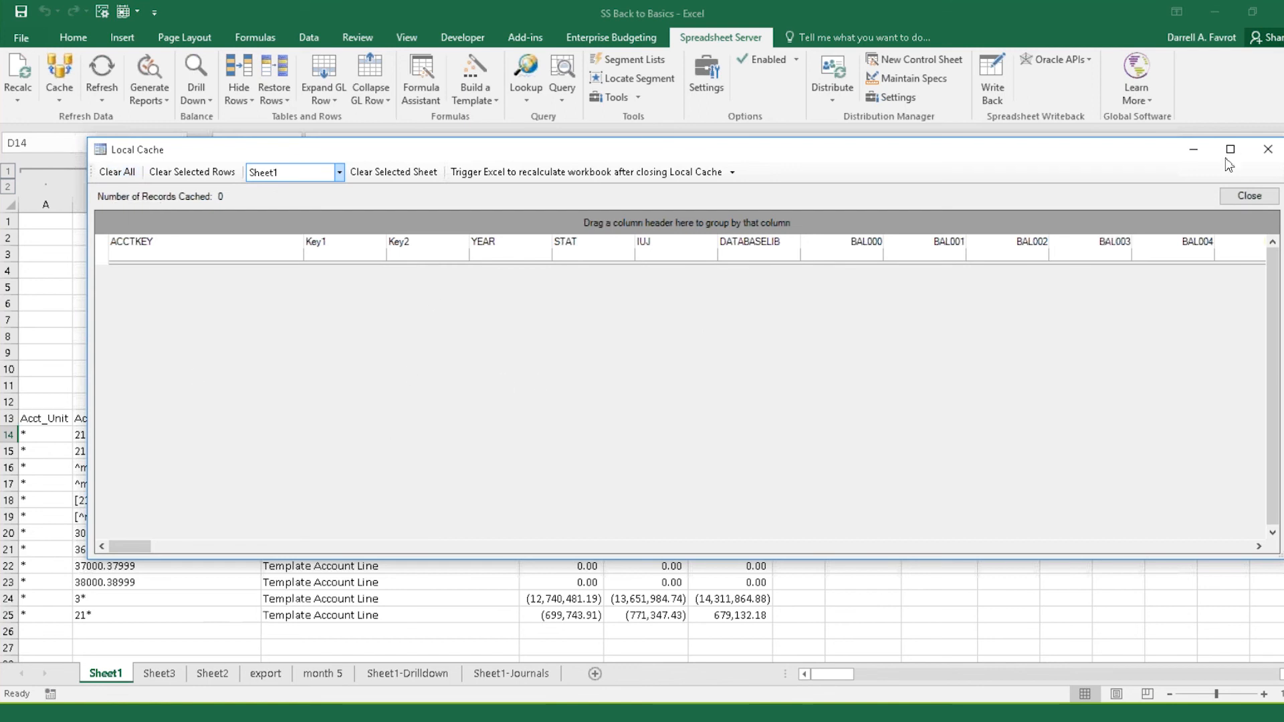
click(1263, 154)
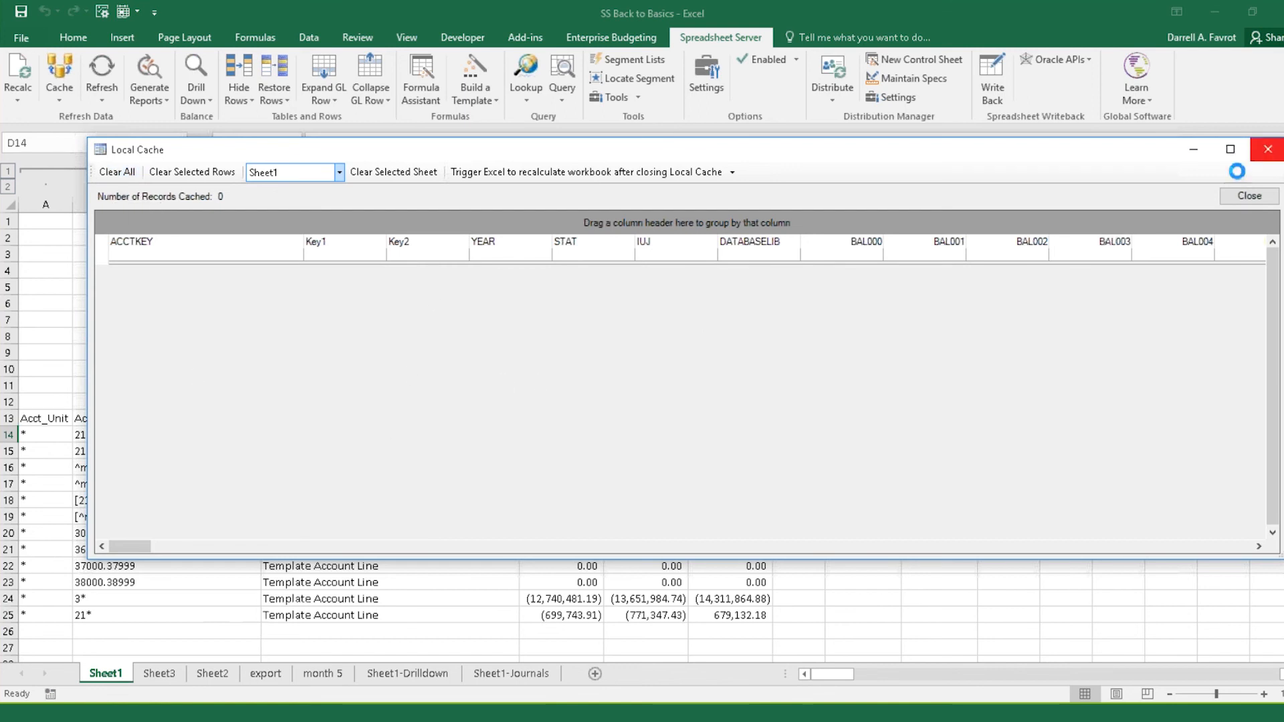